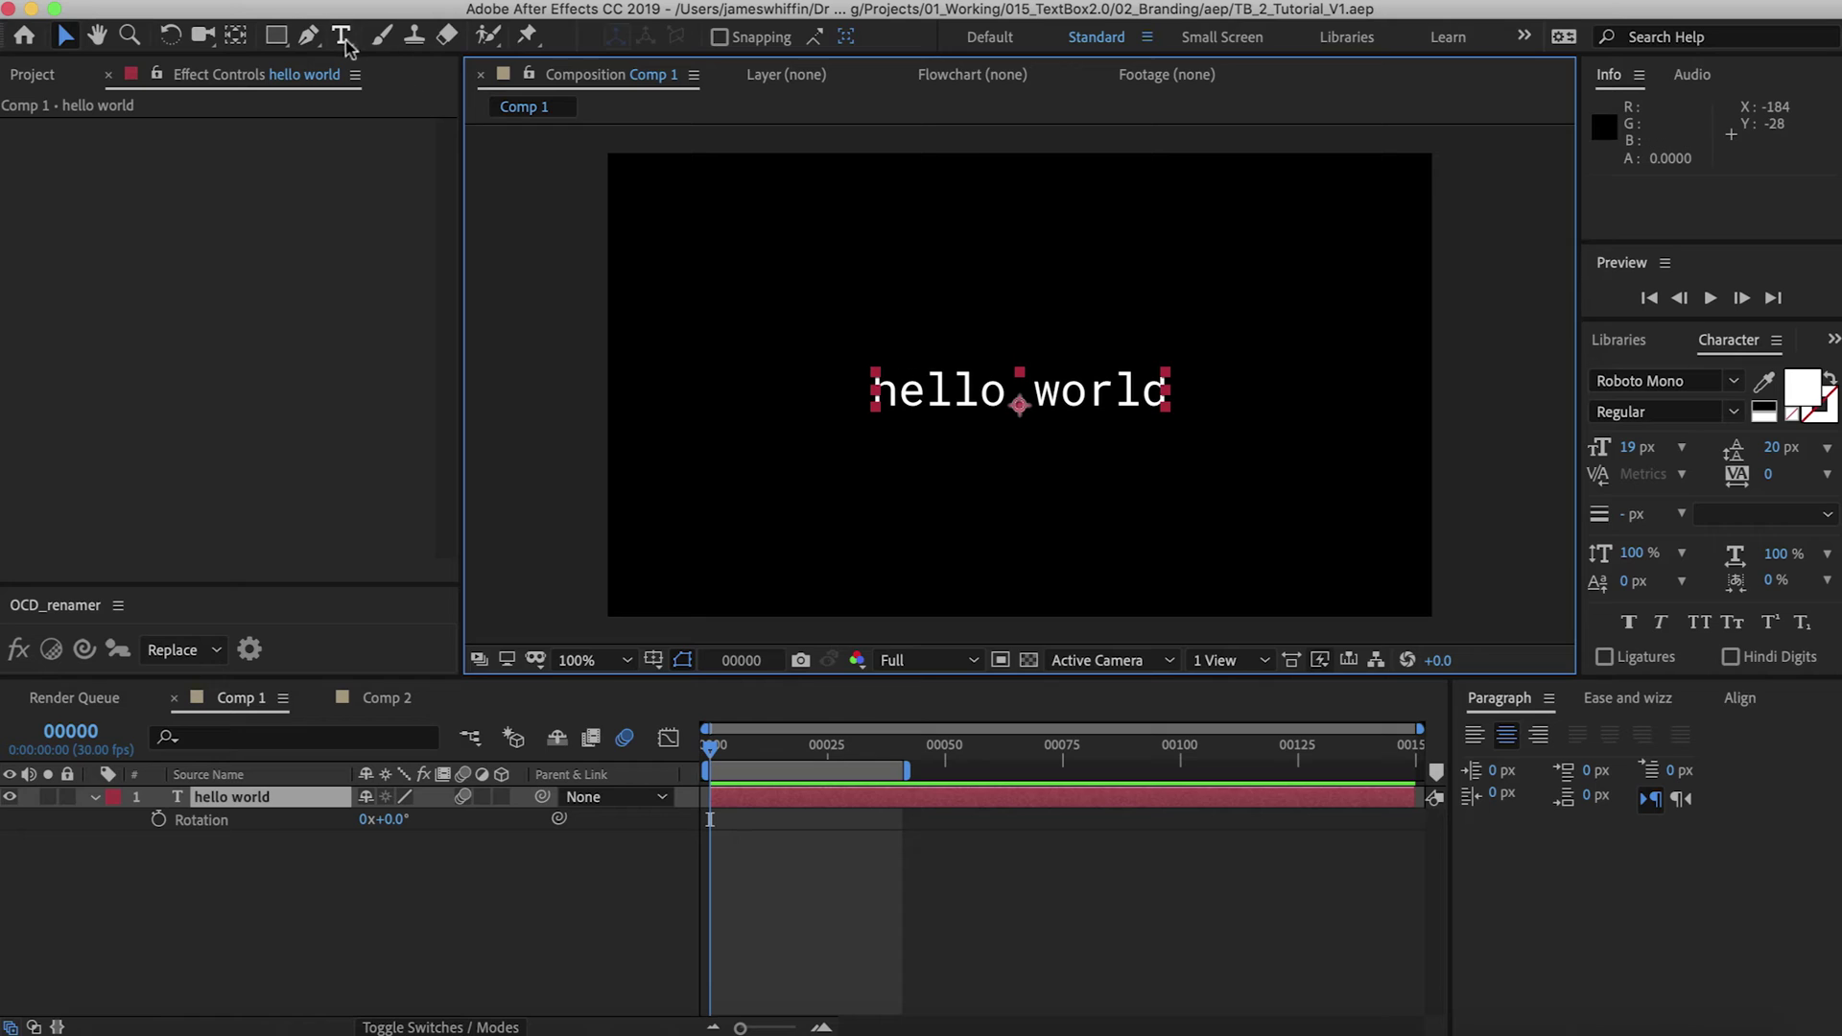
Apply TextBox 2.0 to the hello world layer via quick effect search for 'textbox'
left_click_drag(346, 41, 233, 812)
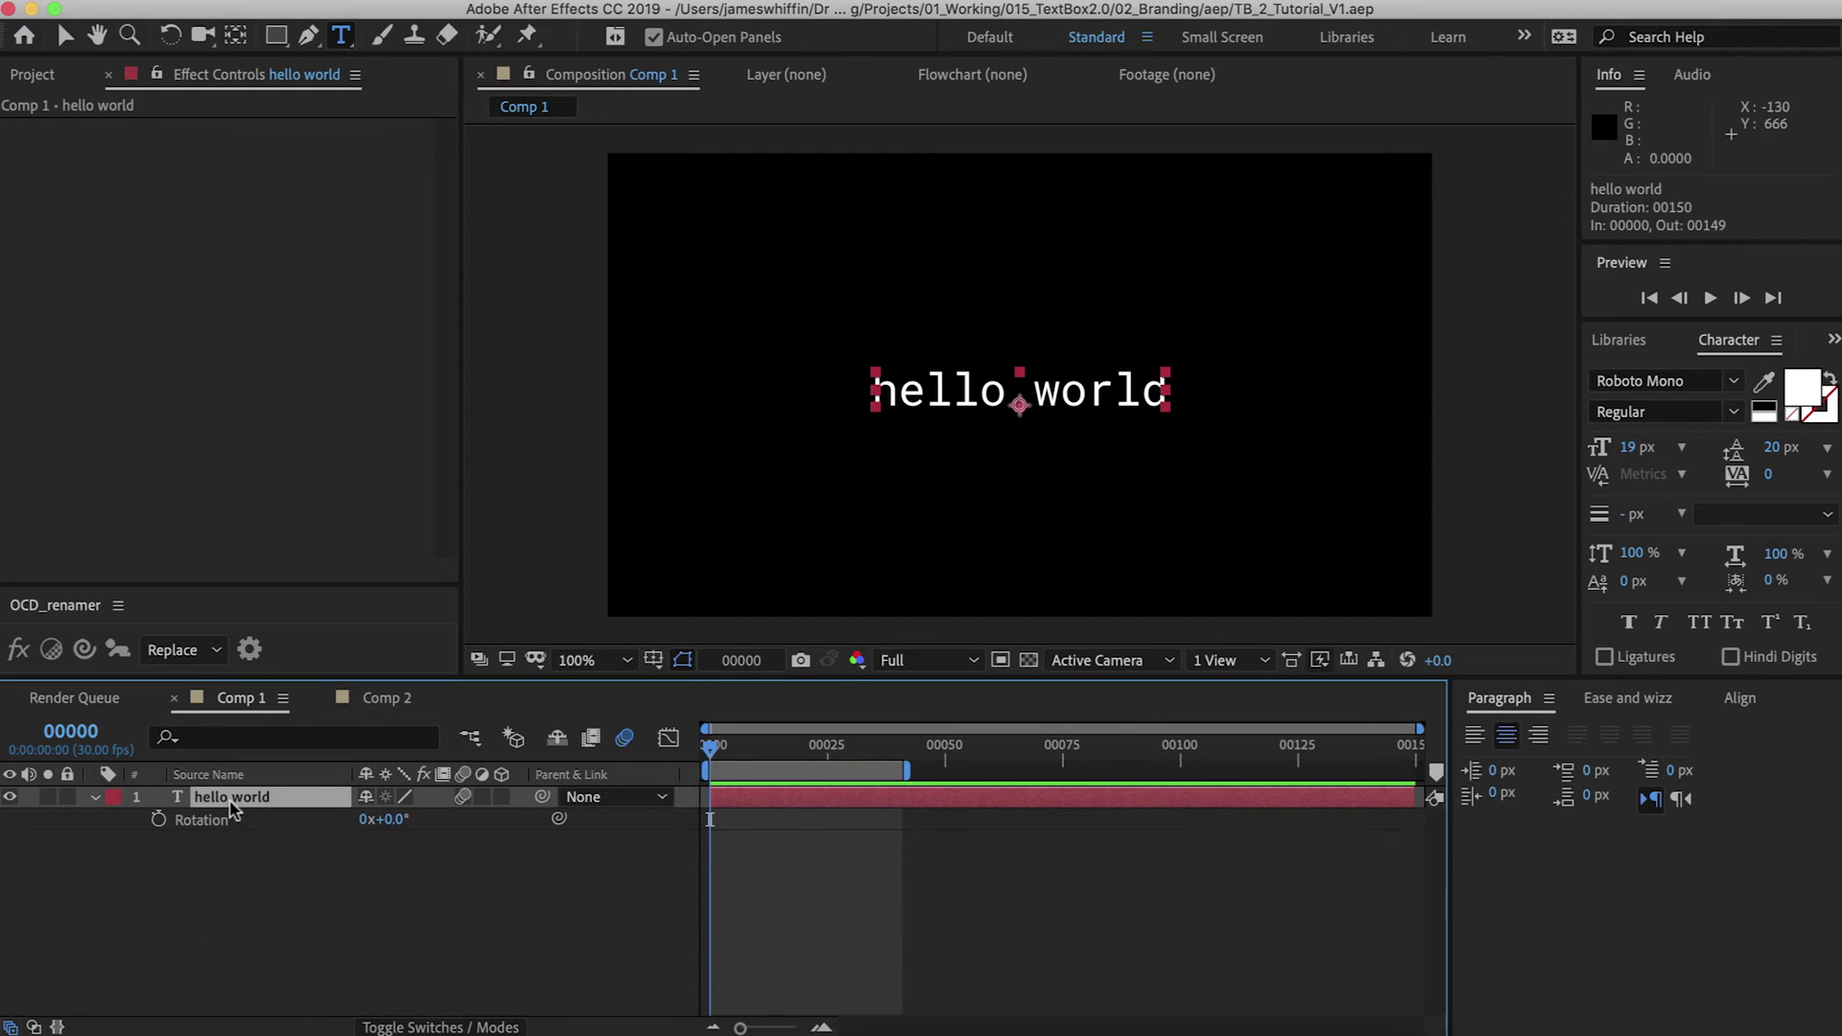
key("ctrl+space")
type("extbox")
left_click(234, 812)
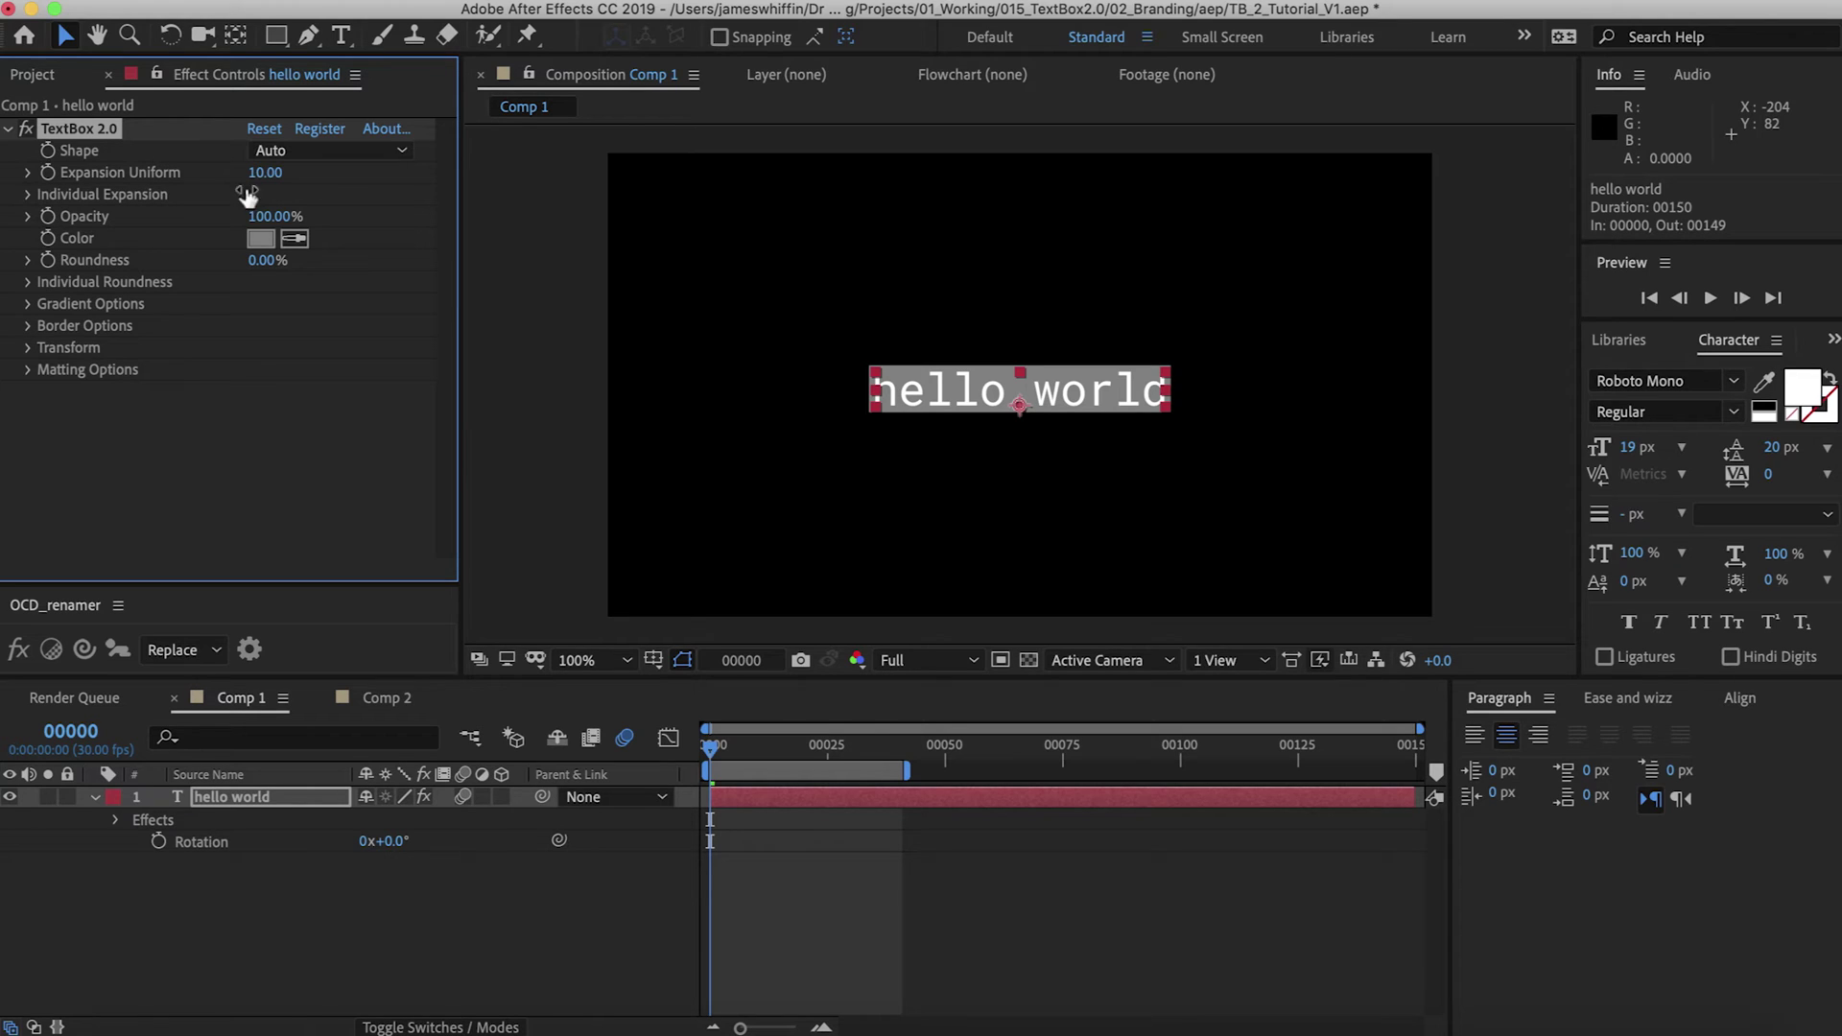
Change the box shape to Square, then to a 6-sided Polygon with rounded corners
left_click(276, 151)
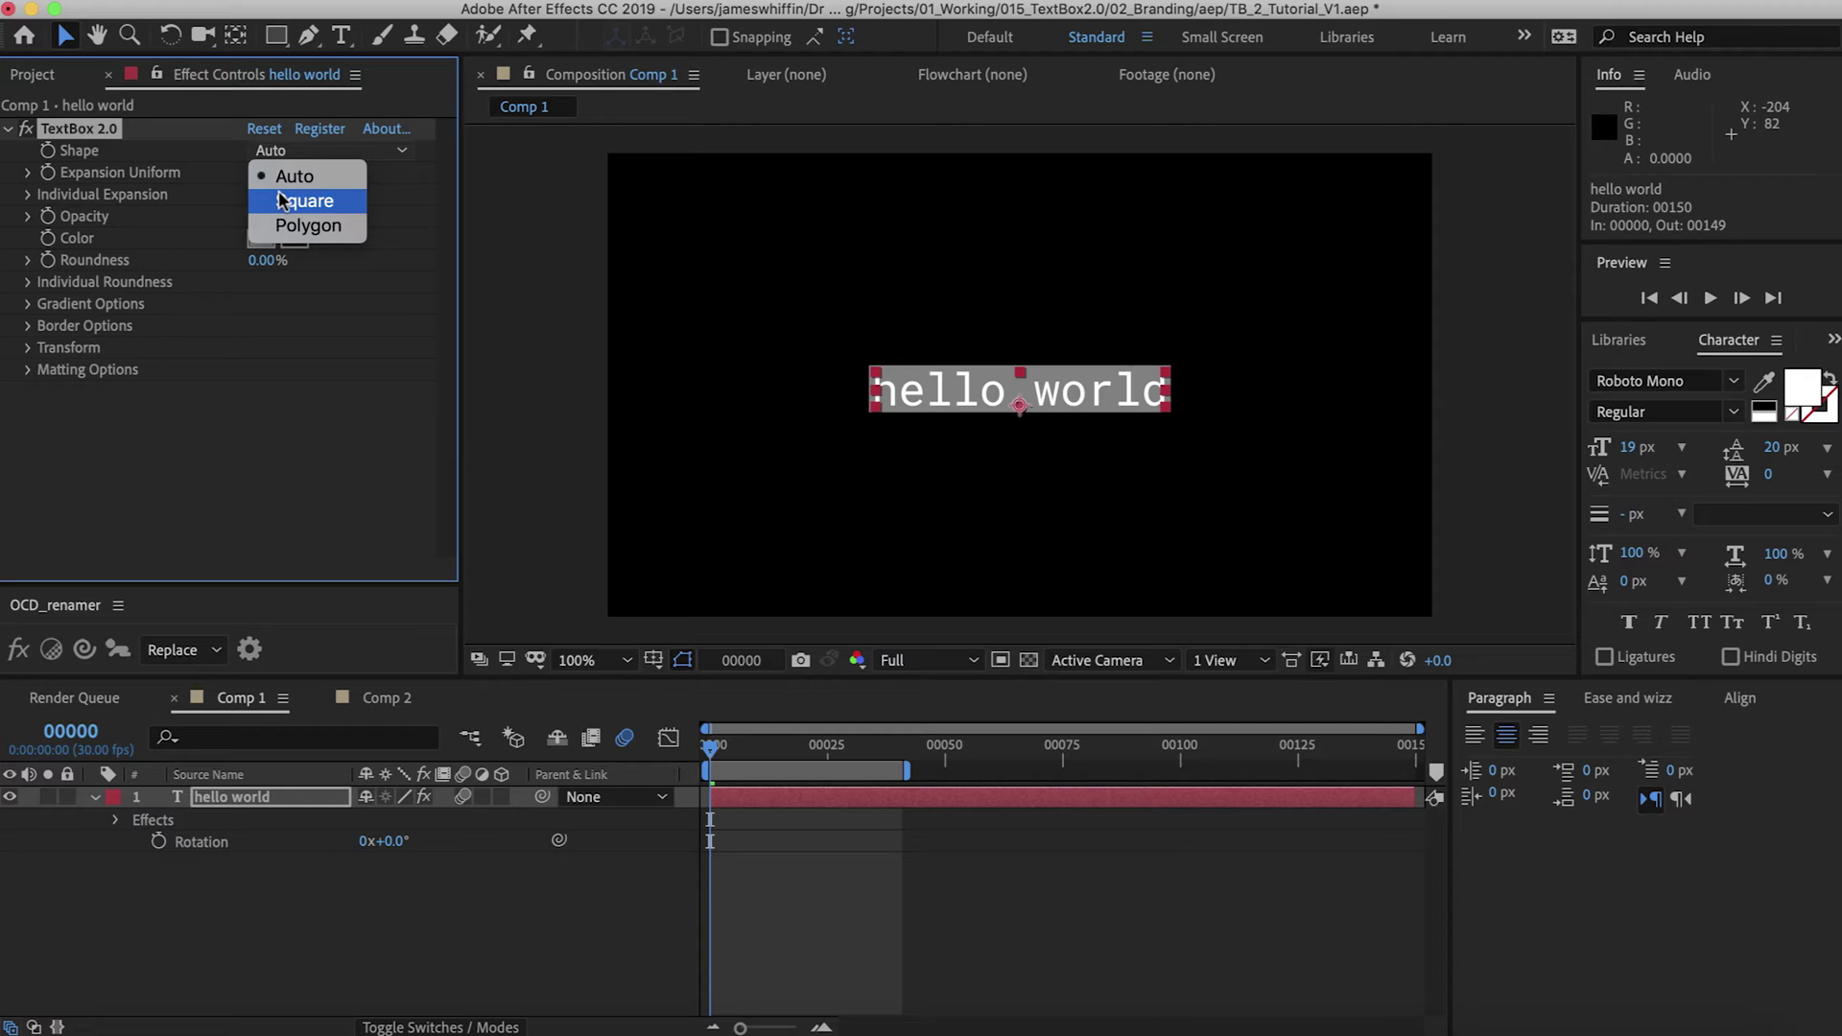
left_click(282, 200)
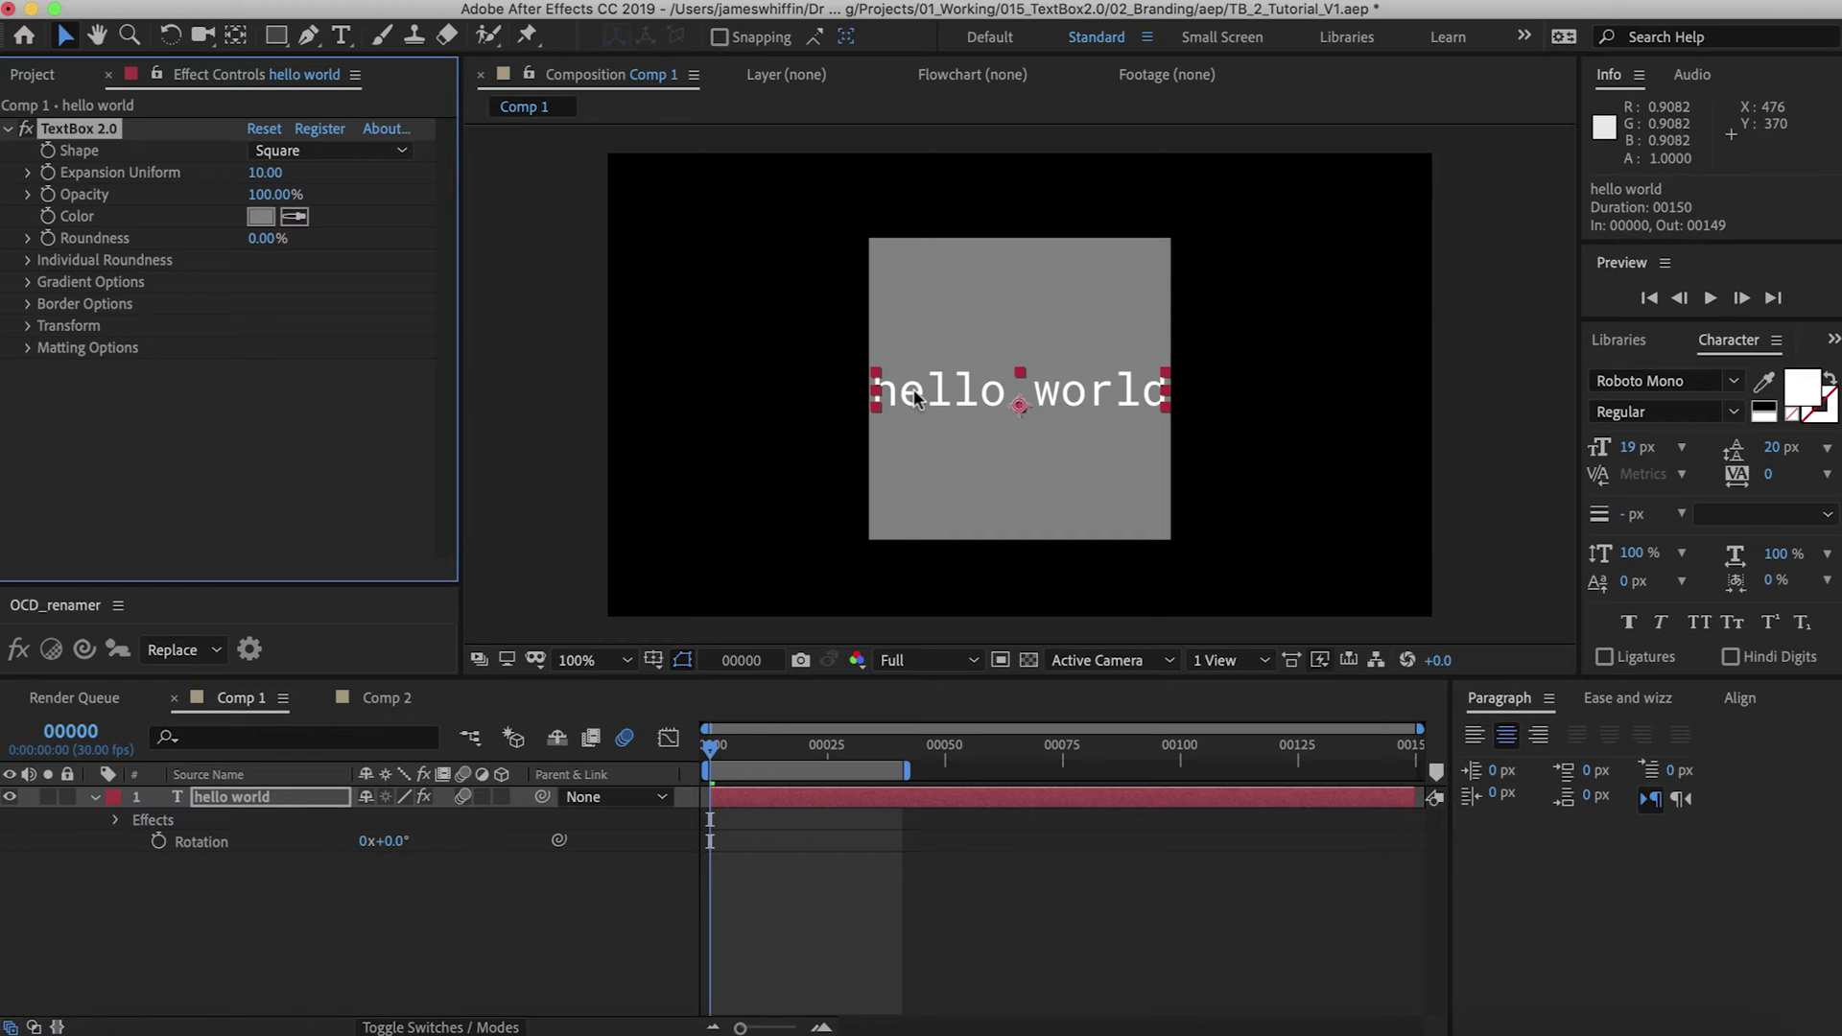
left_click(279, 150)
left_click(288, 221)
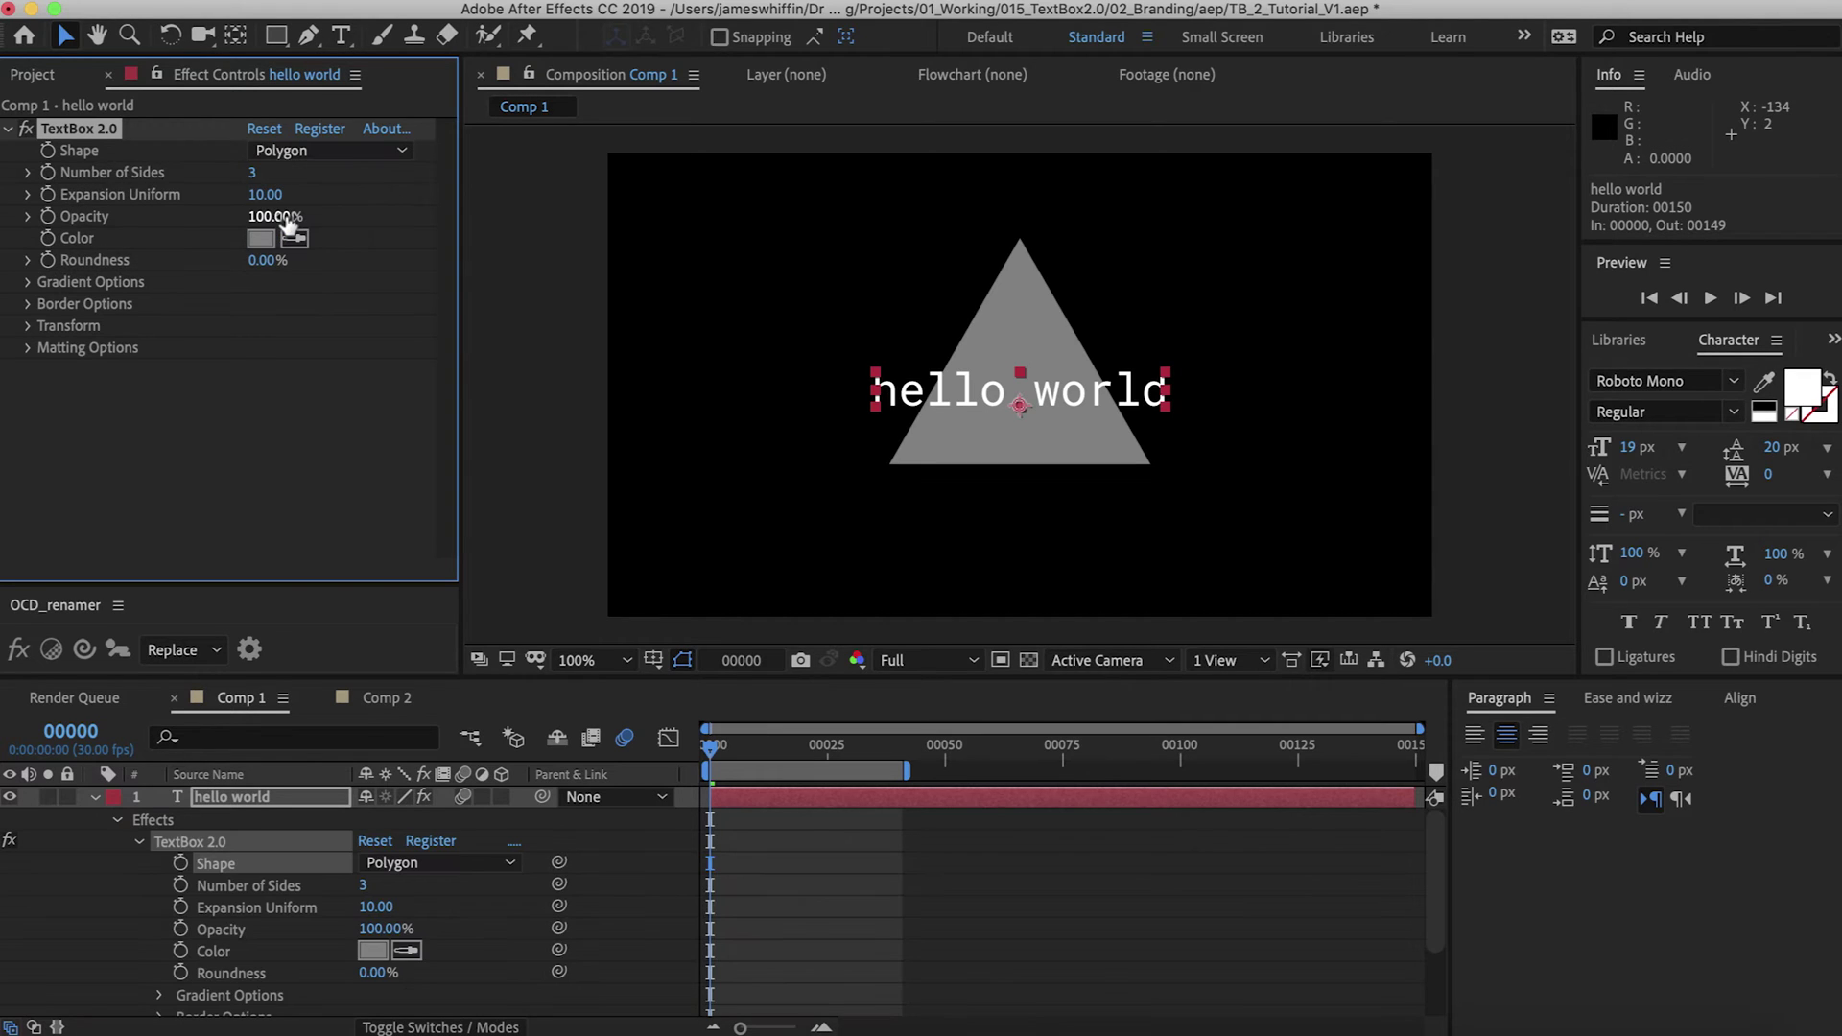
left_click_drag(253, 173, 767, 181)
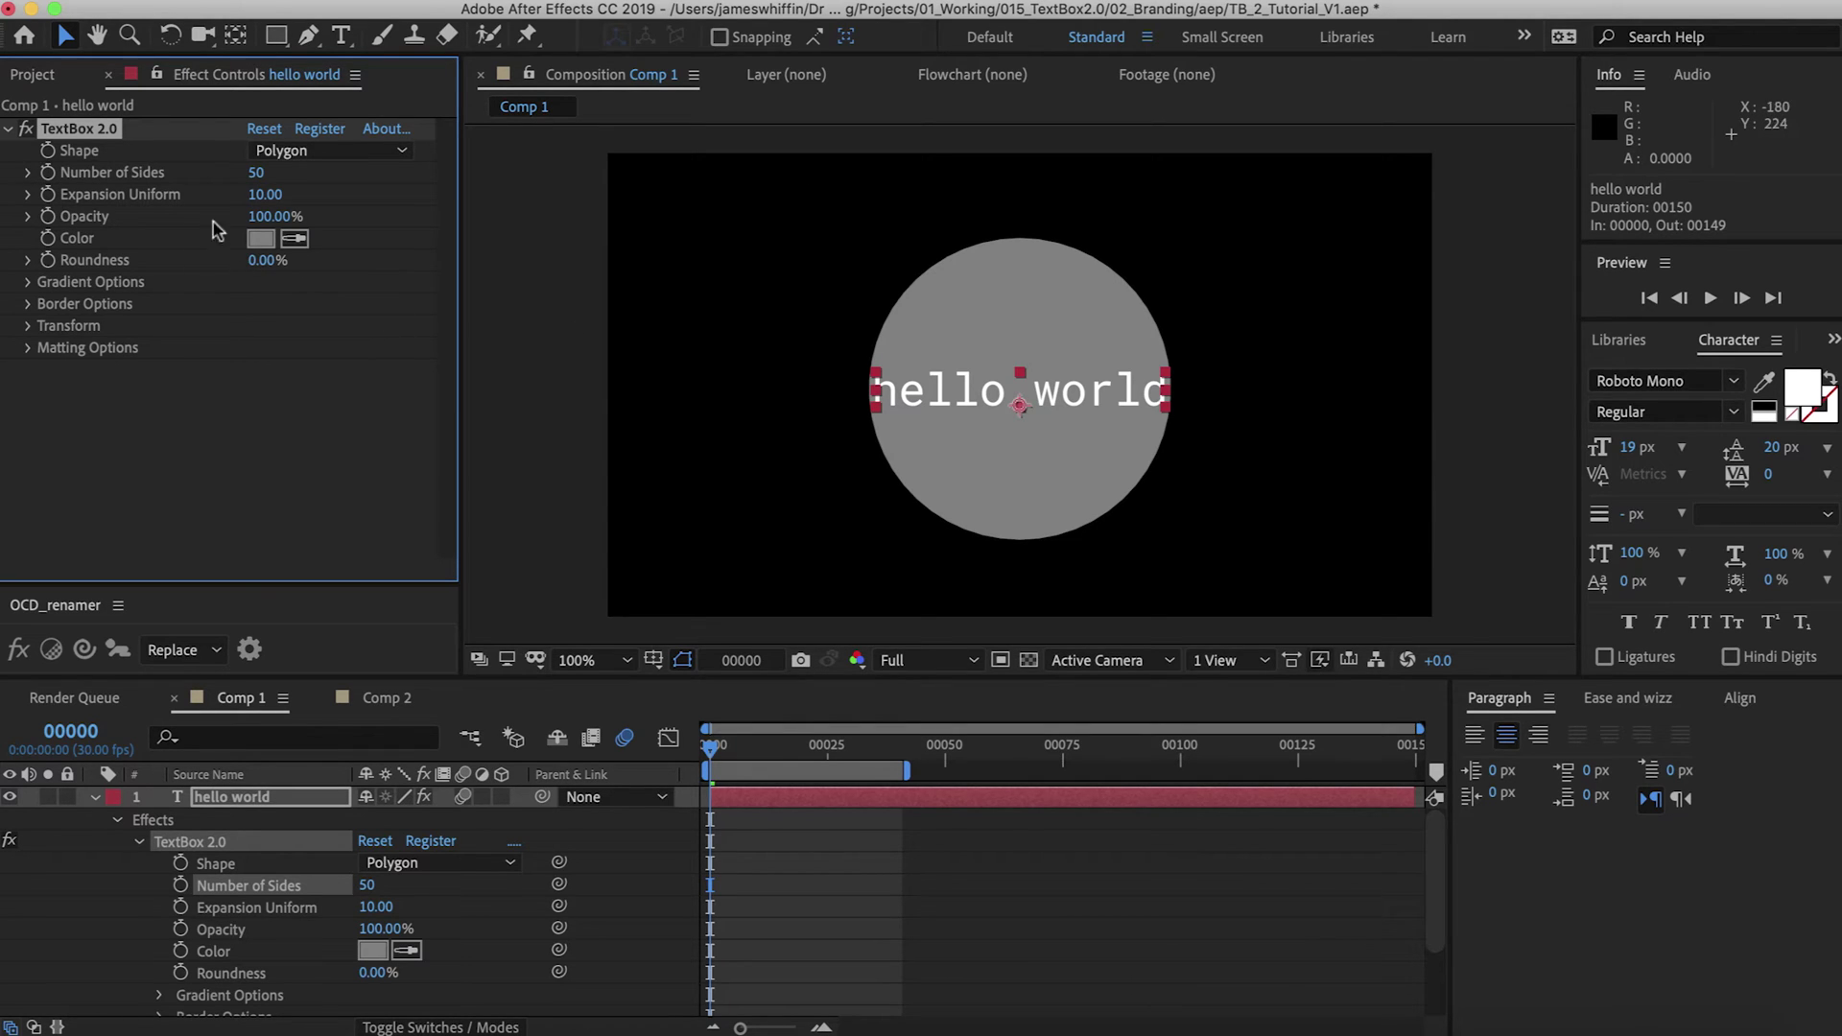
left_click(254, 172)
type("6")
key("Return")
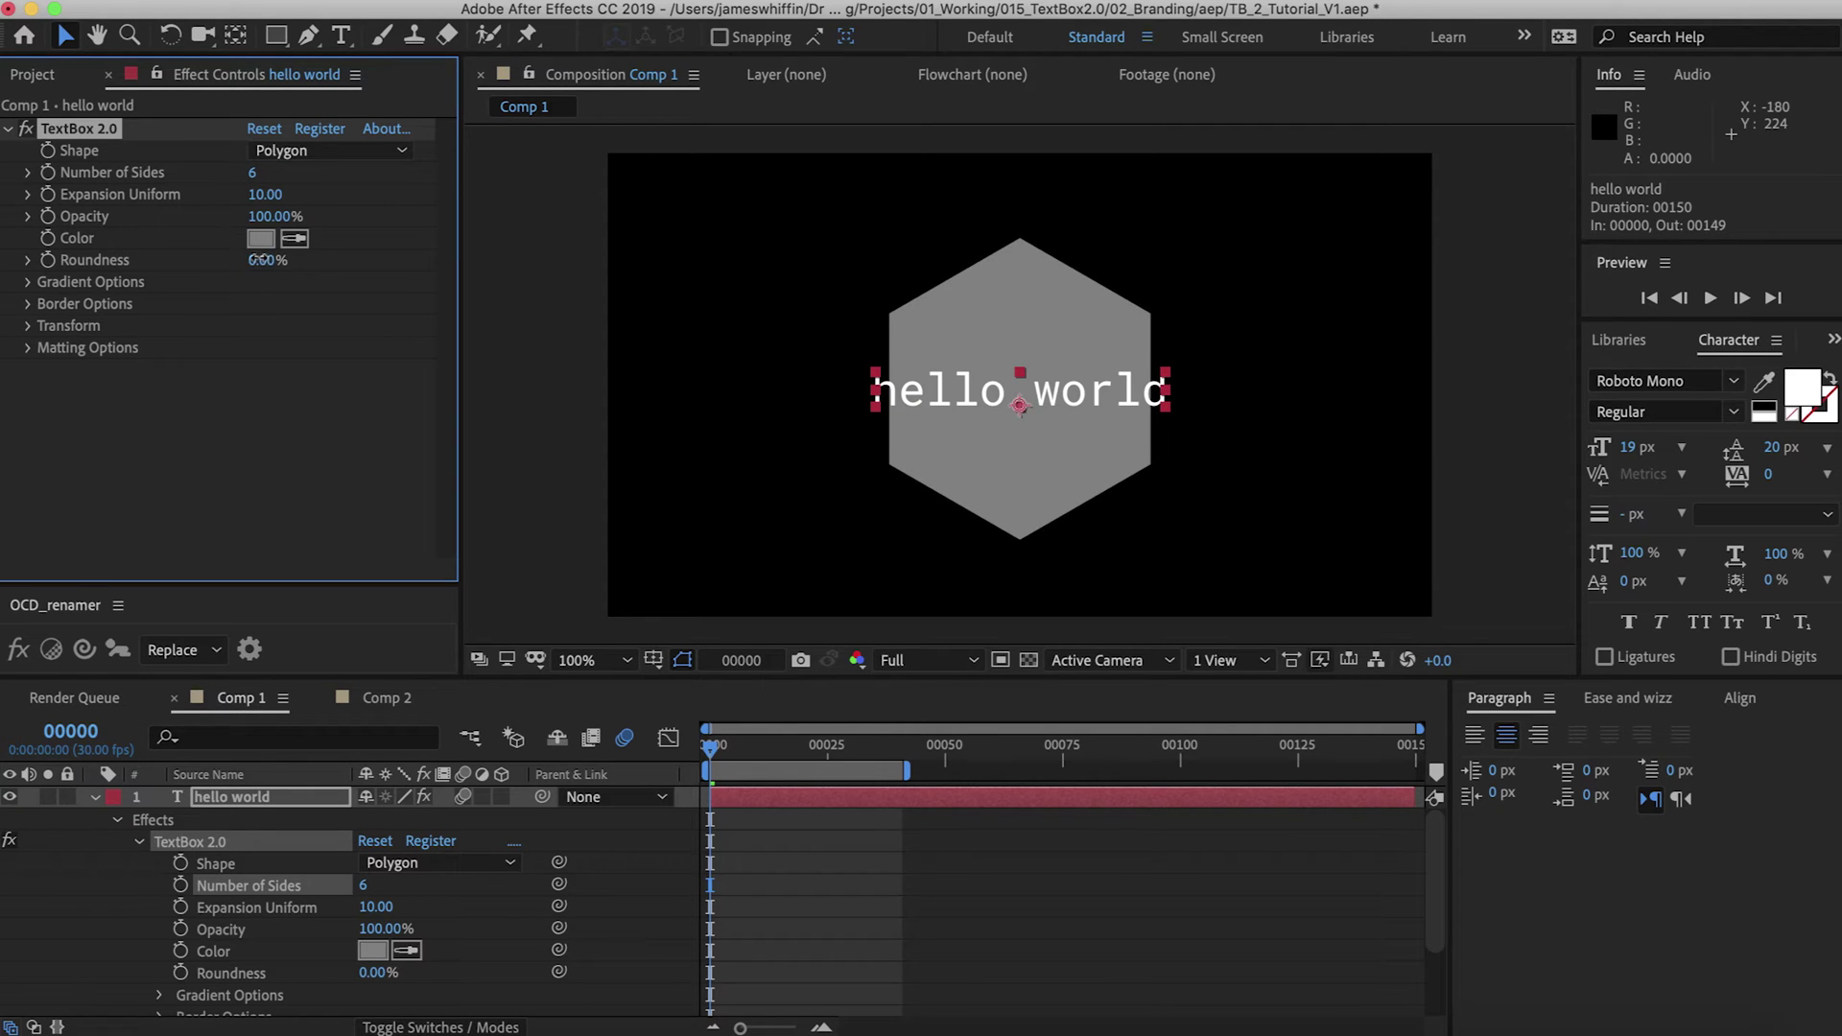
left_click_drag(261, 260, 303, 262)
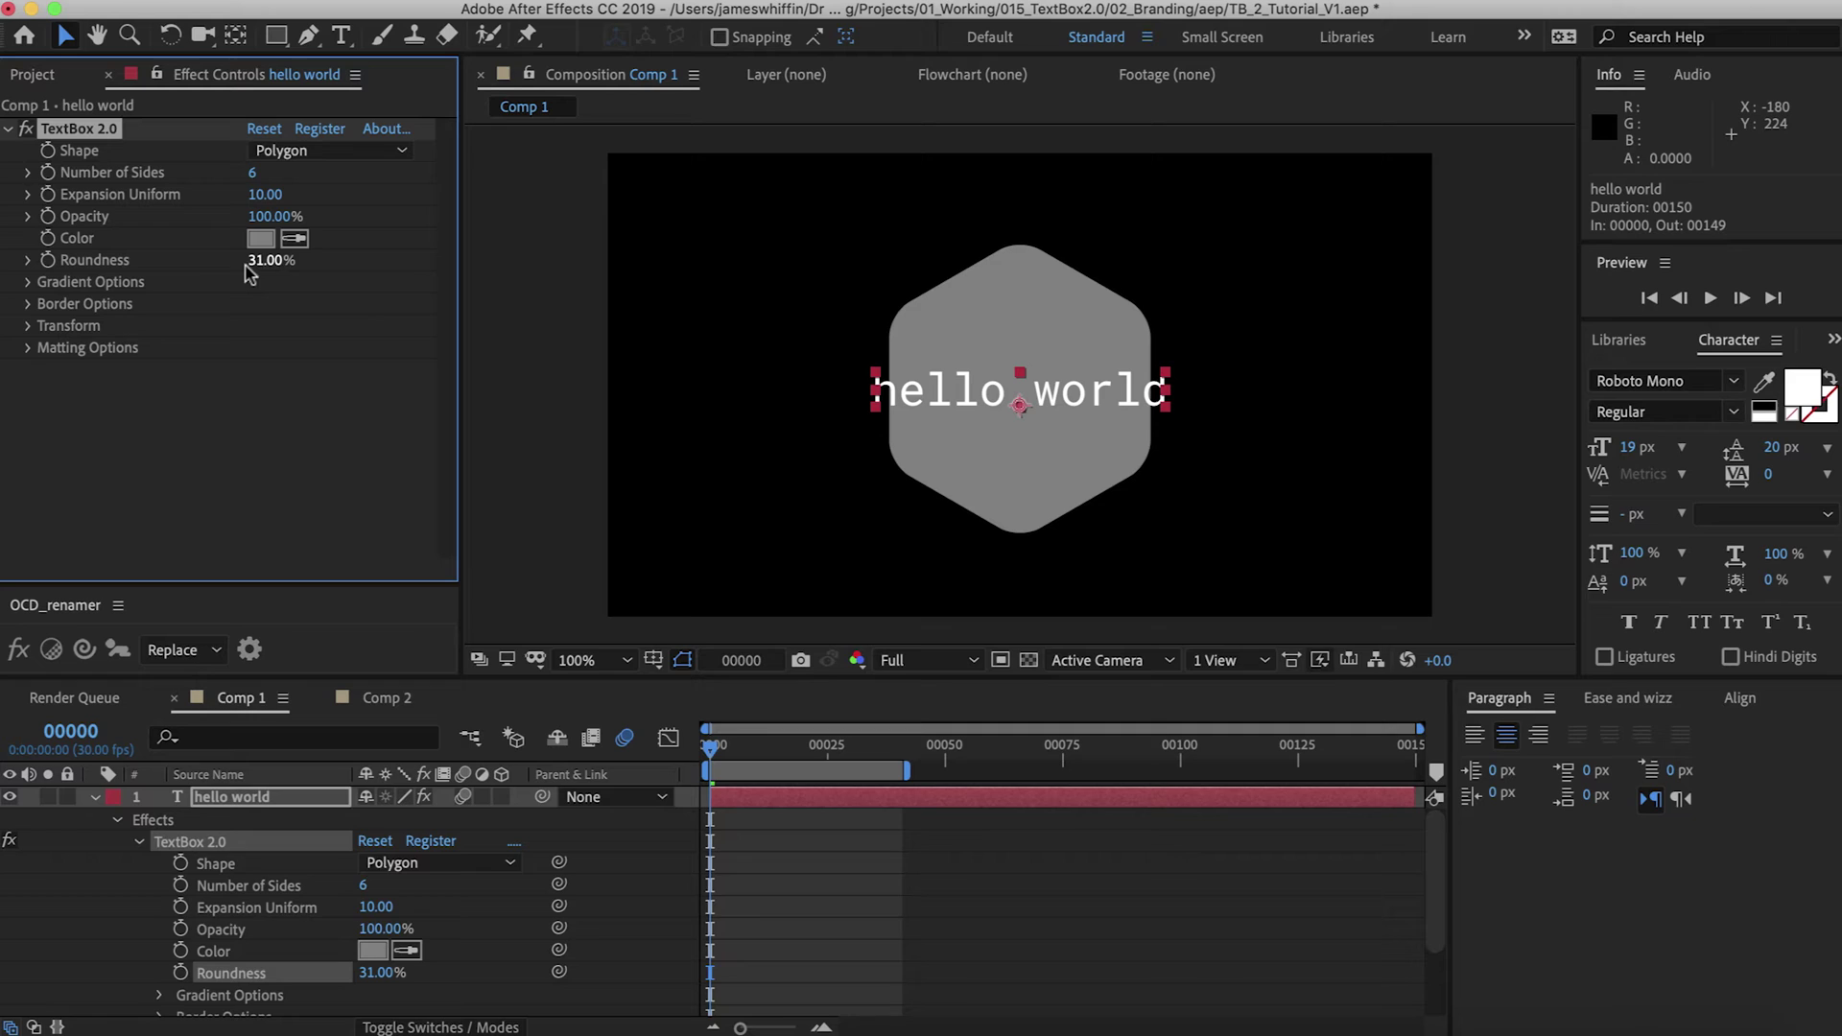
Try 50 sides, then settle on a 3-sided polygon with 99% roundness
left_click(254, 172)
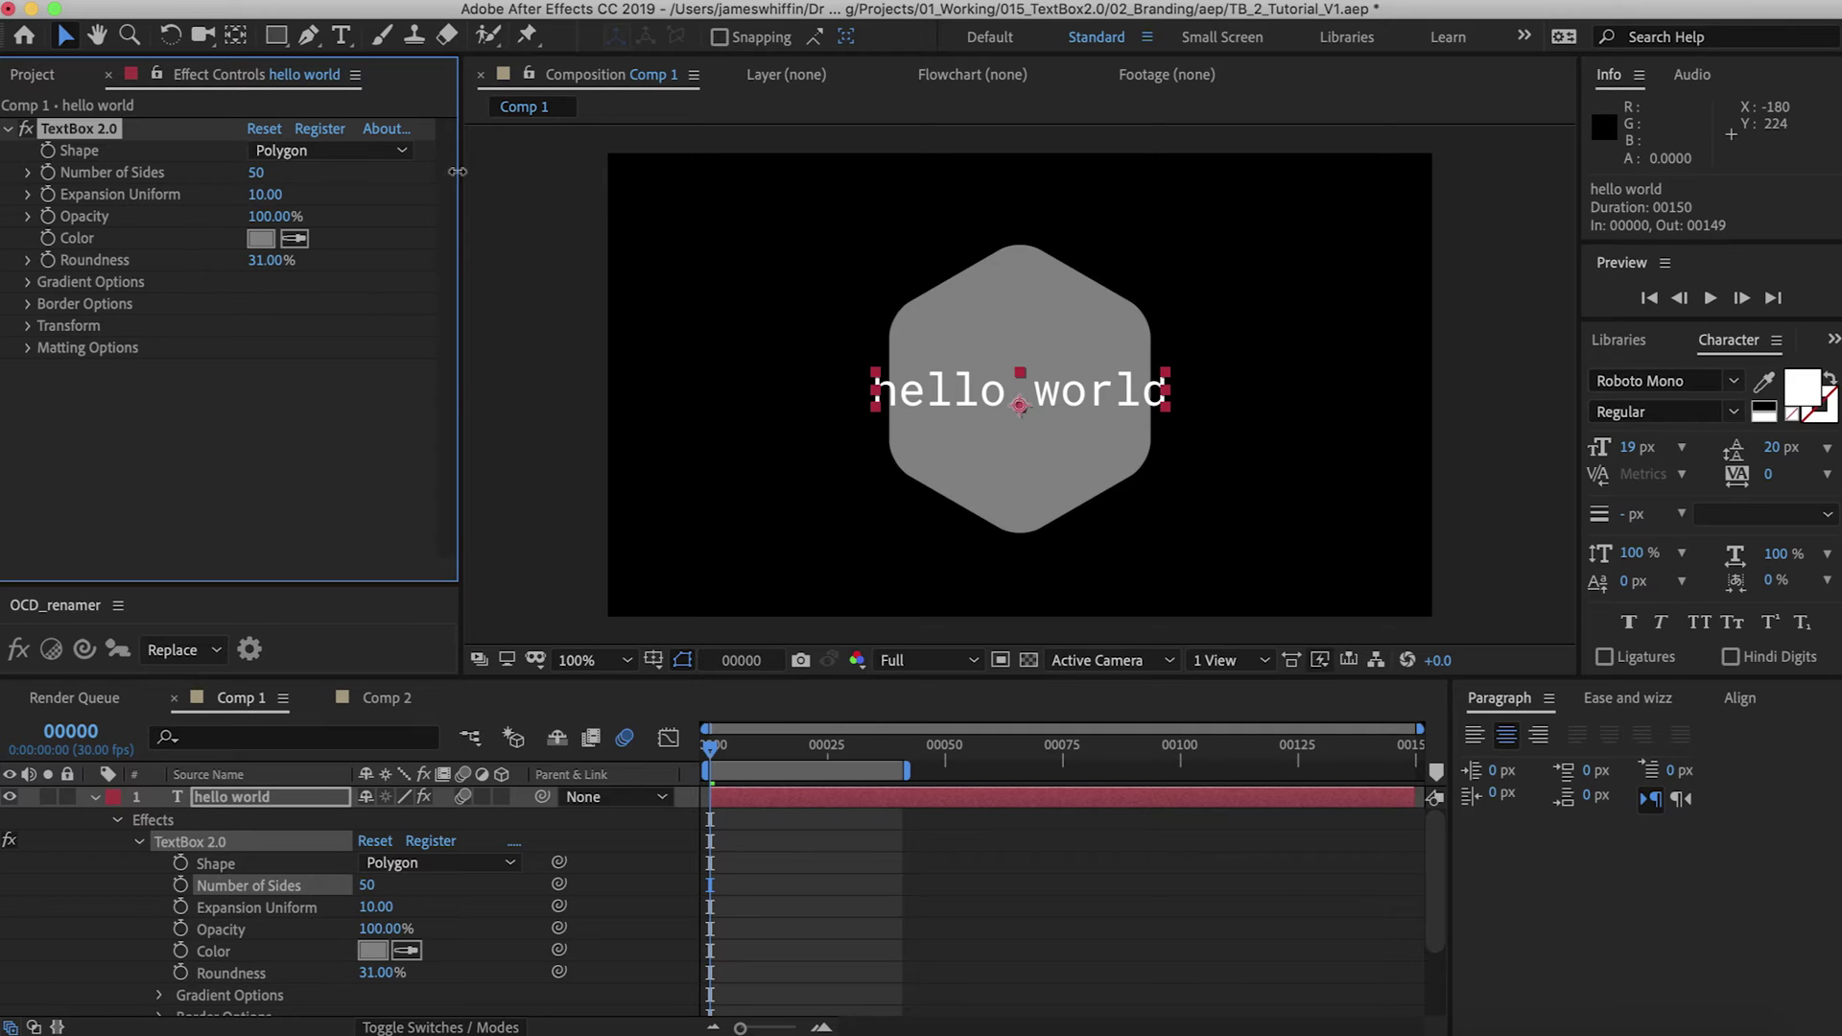
type("50")
key("Return")
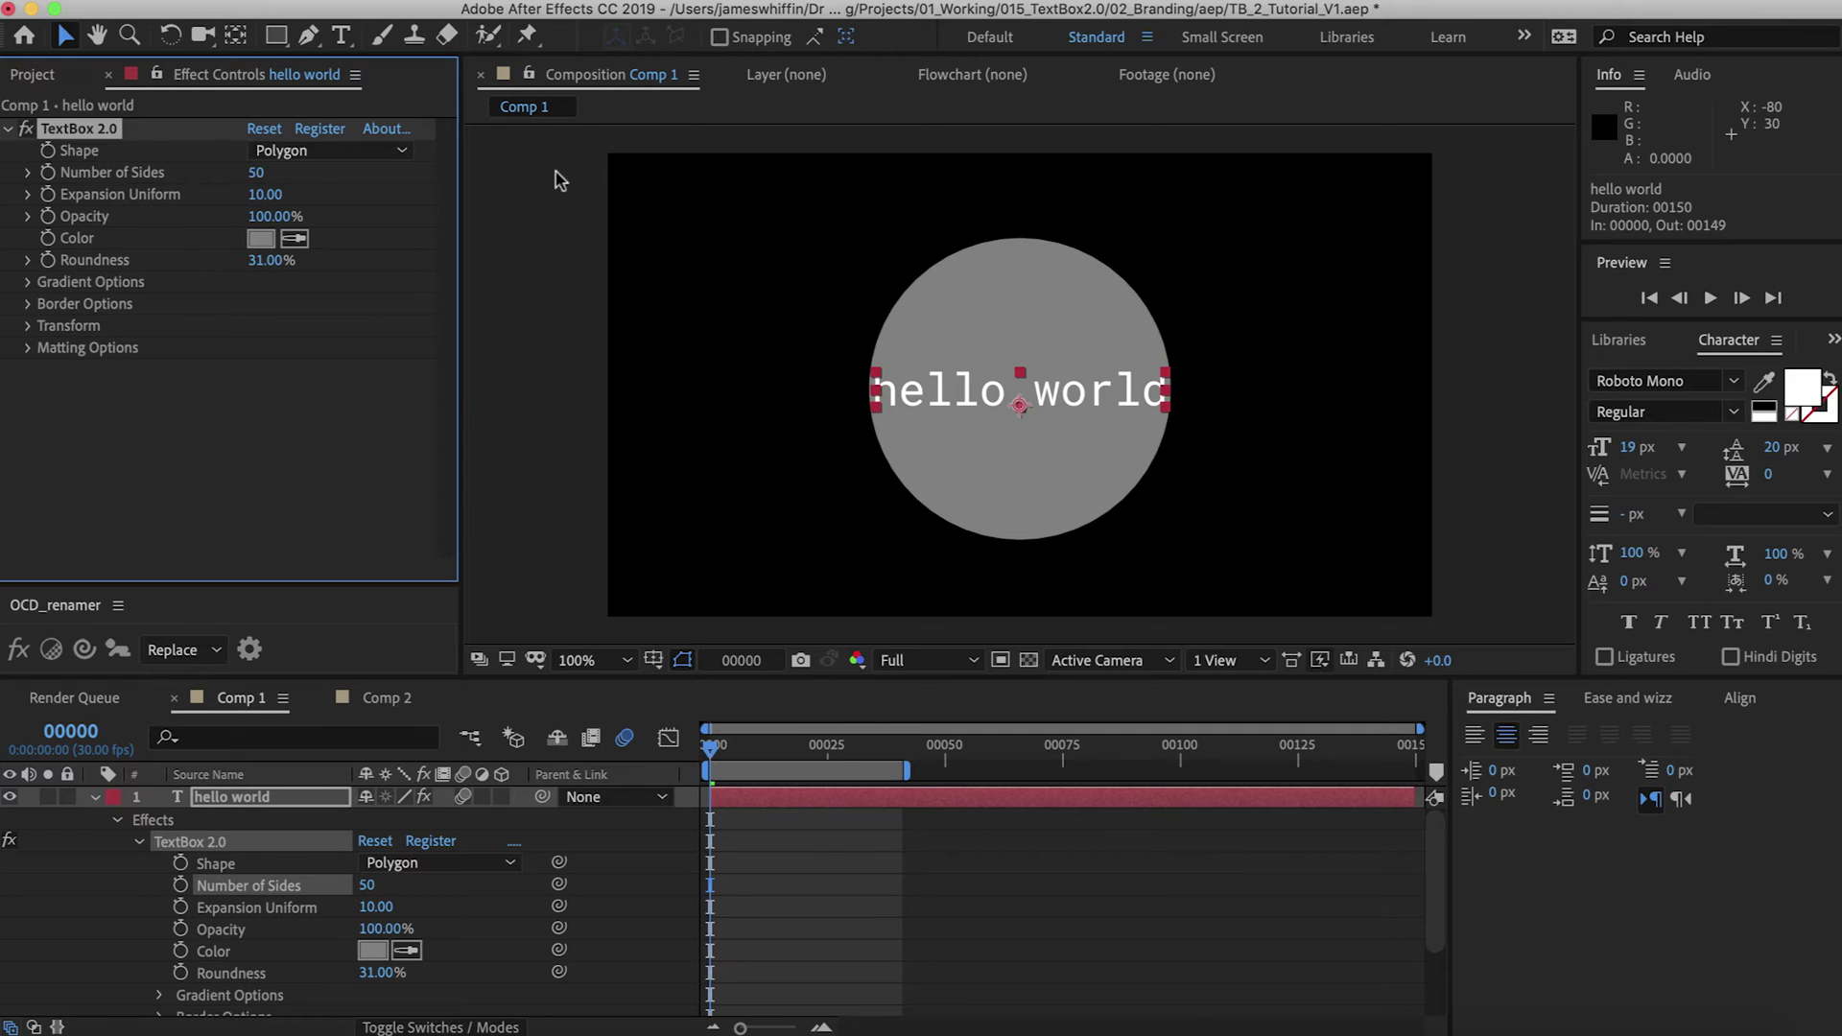
left_click(254, 172)
type("3")
key("Return")
left_click_drag(273, 260, 572, 252)
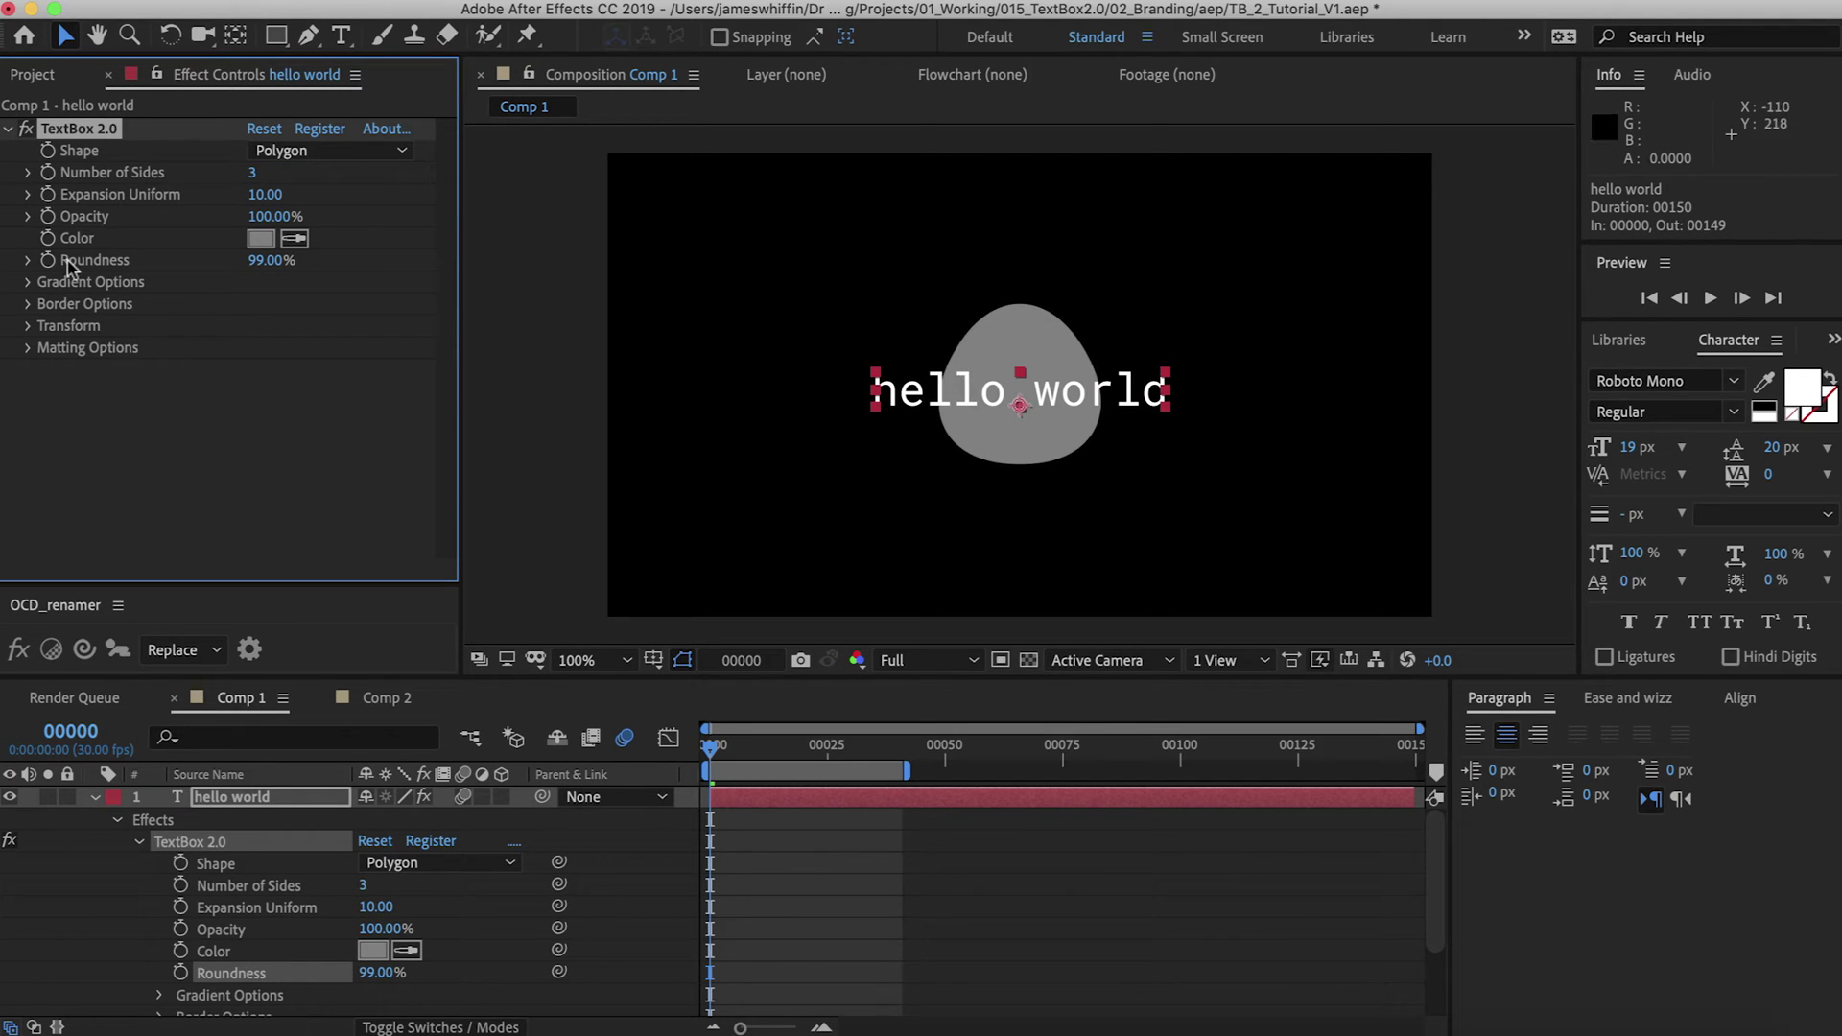
Reset TextBox 2.0 to its defaults and try Expansion Uniform values, ending at 10
left_click(264, 127)
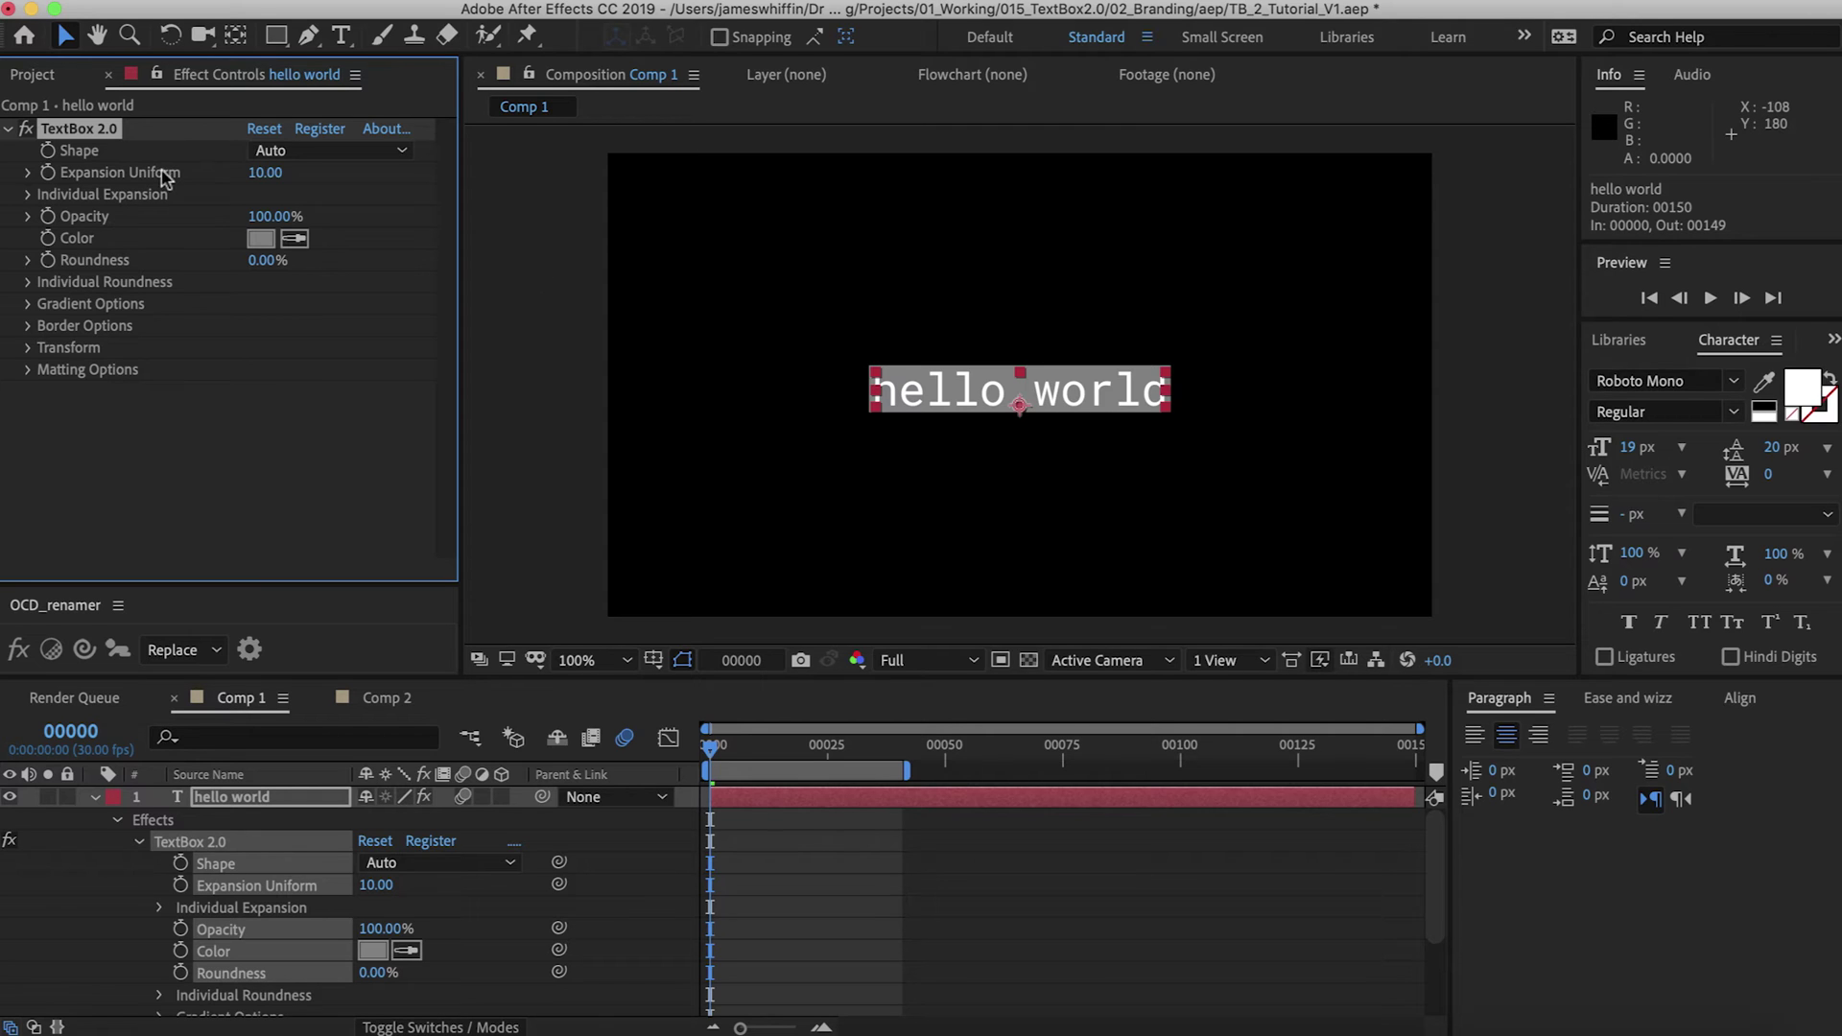
left_click(261, 173)
type("1")
key("Return")
left_click_drag(252, 179, 267, 179)
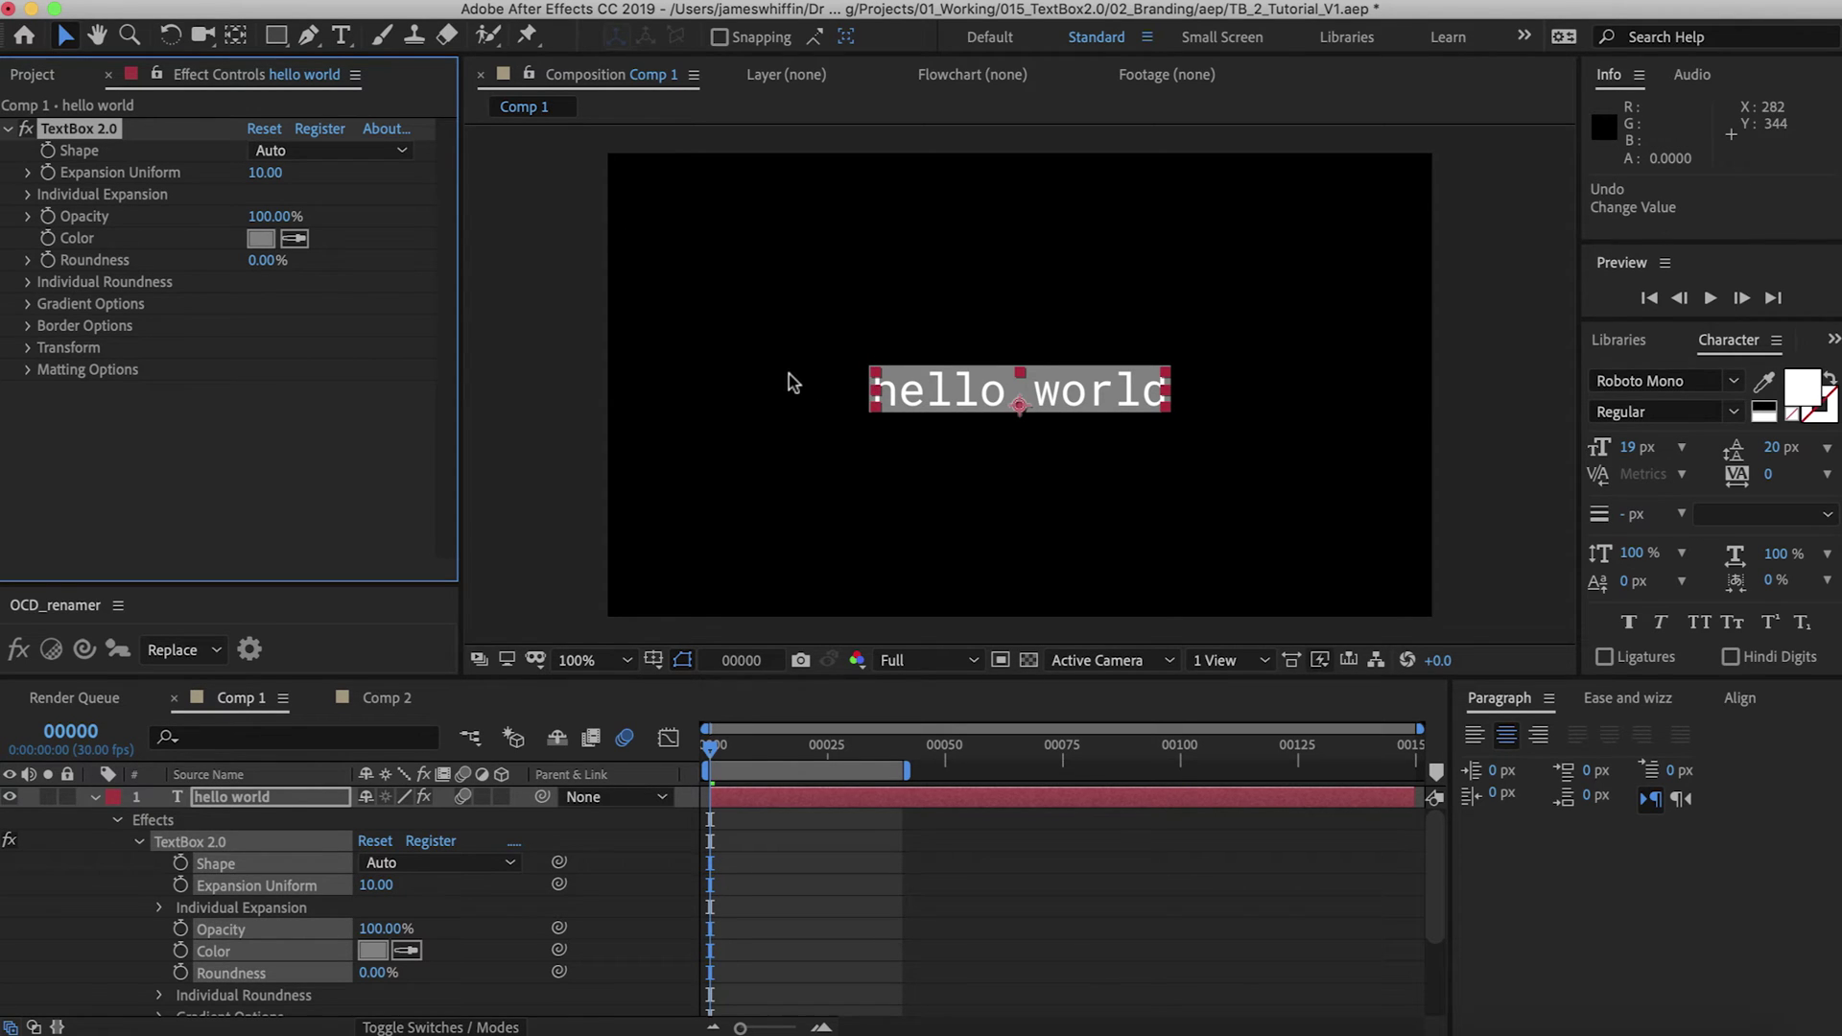
Test the Left, Width and Height individual expansions, then reset them all to 0
left_click(28, 195)
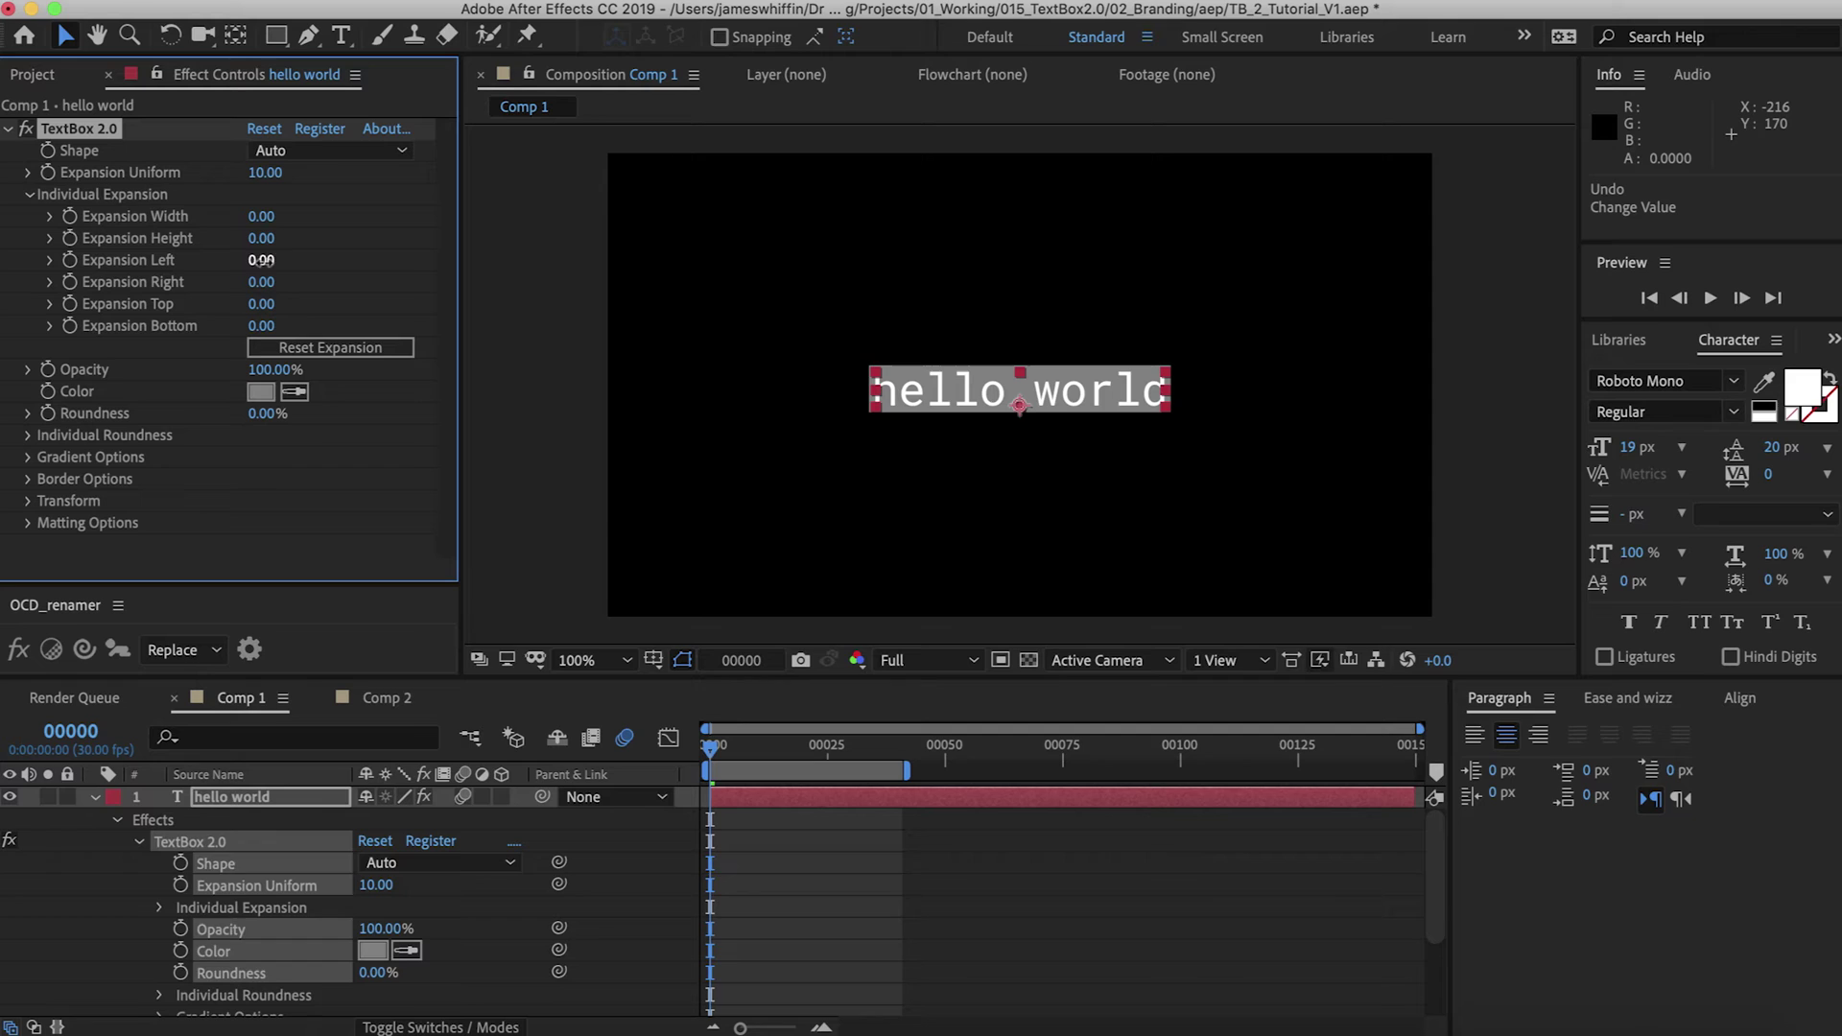
left_click_drag(261, 260, 383, 266)
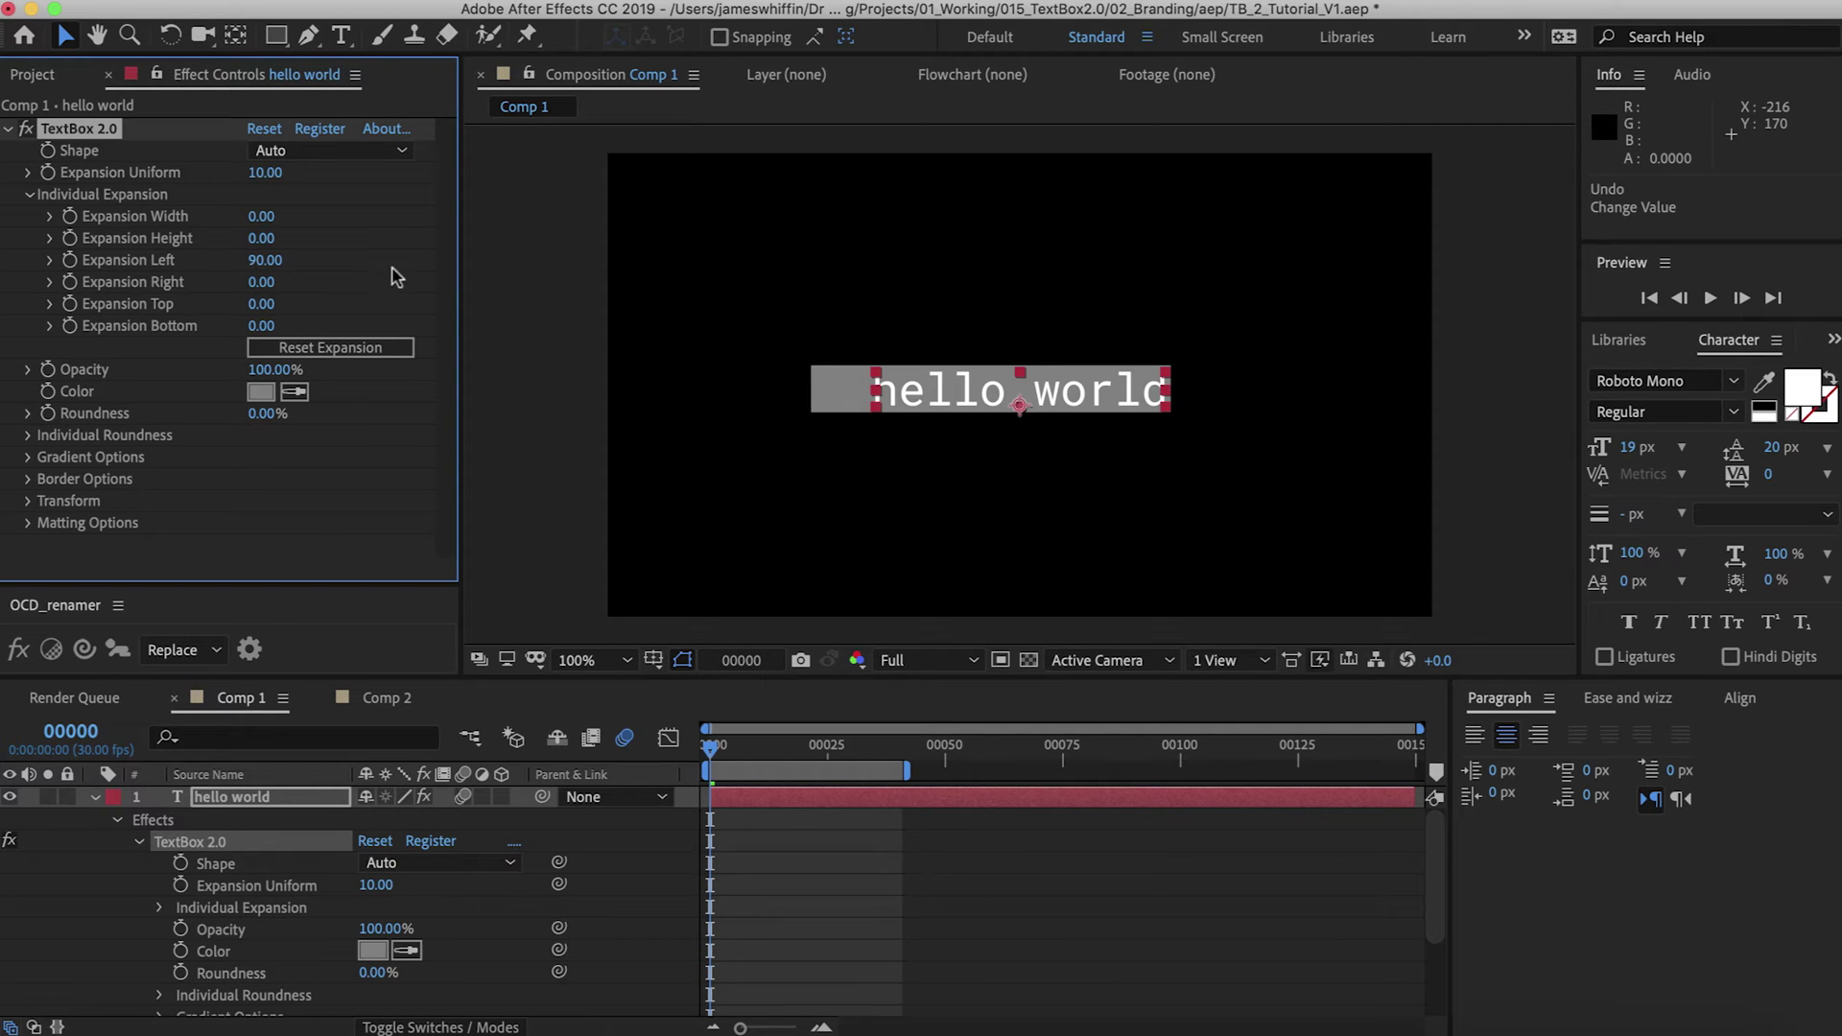
left_click(781, 349)
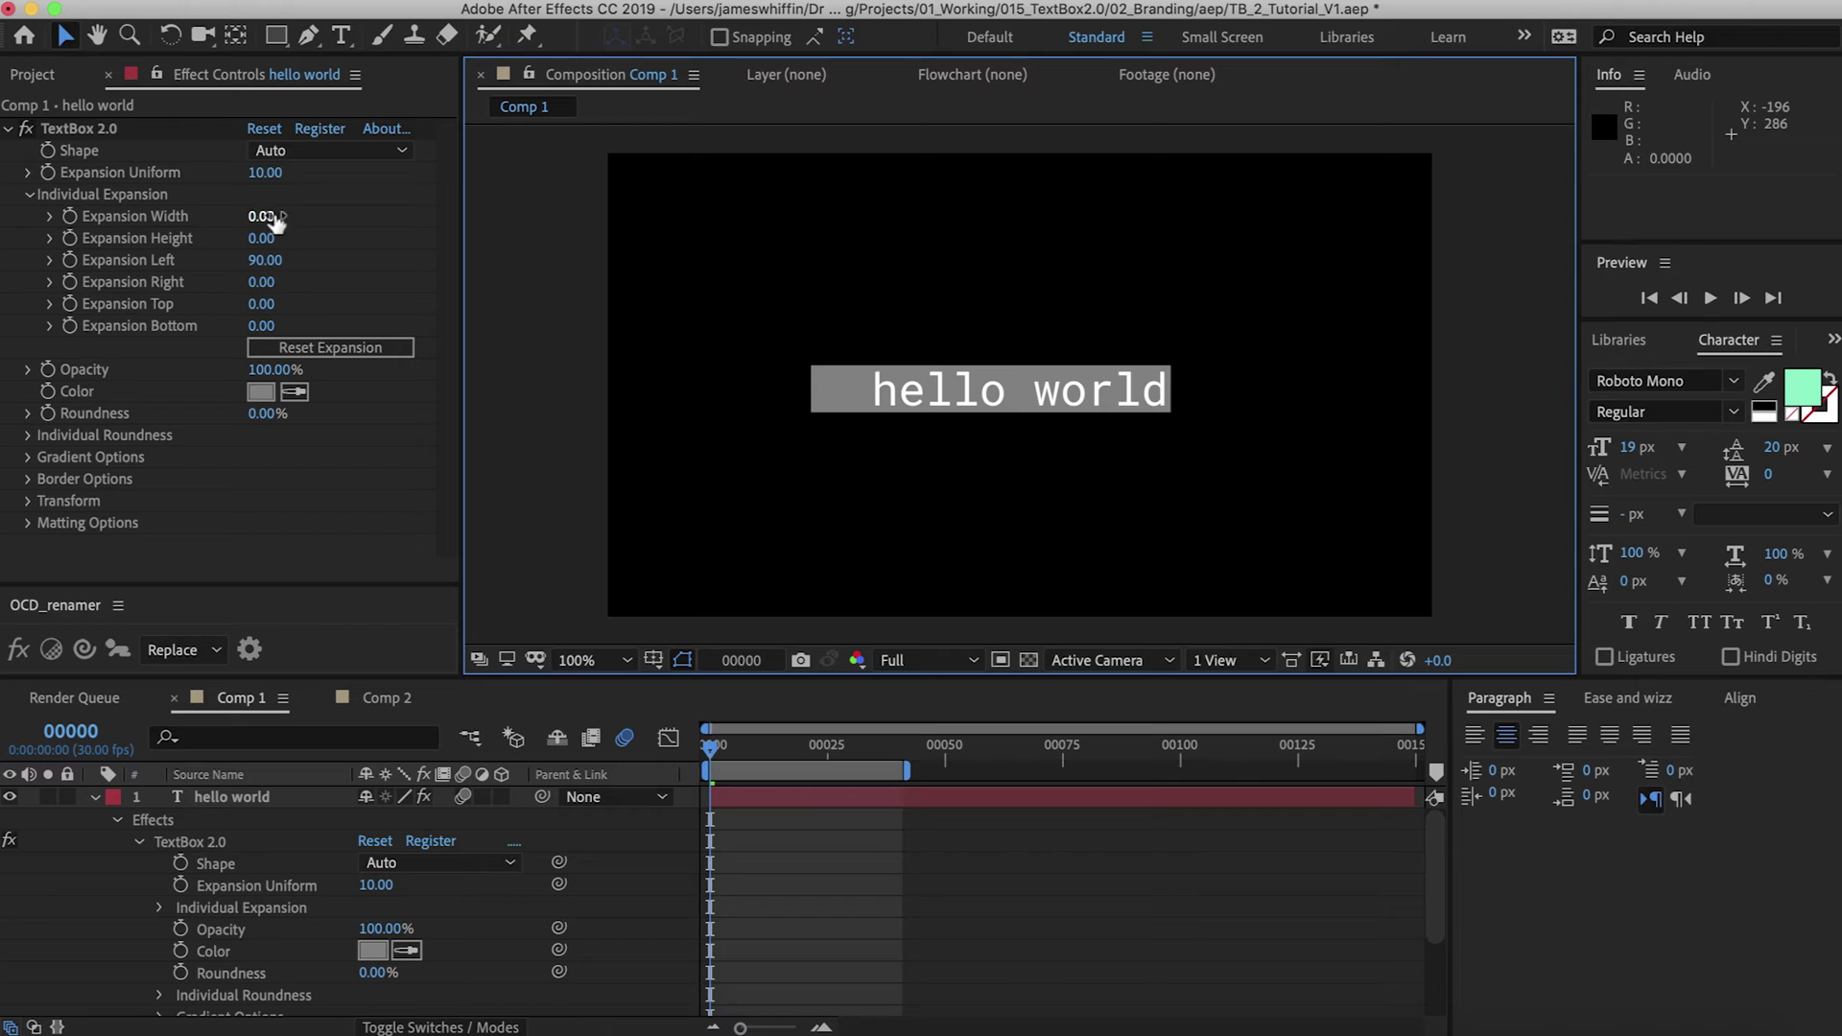
left_click_drag(275, 221, 397, 220)
left_click_drag(261, 239, 389, 238)
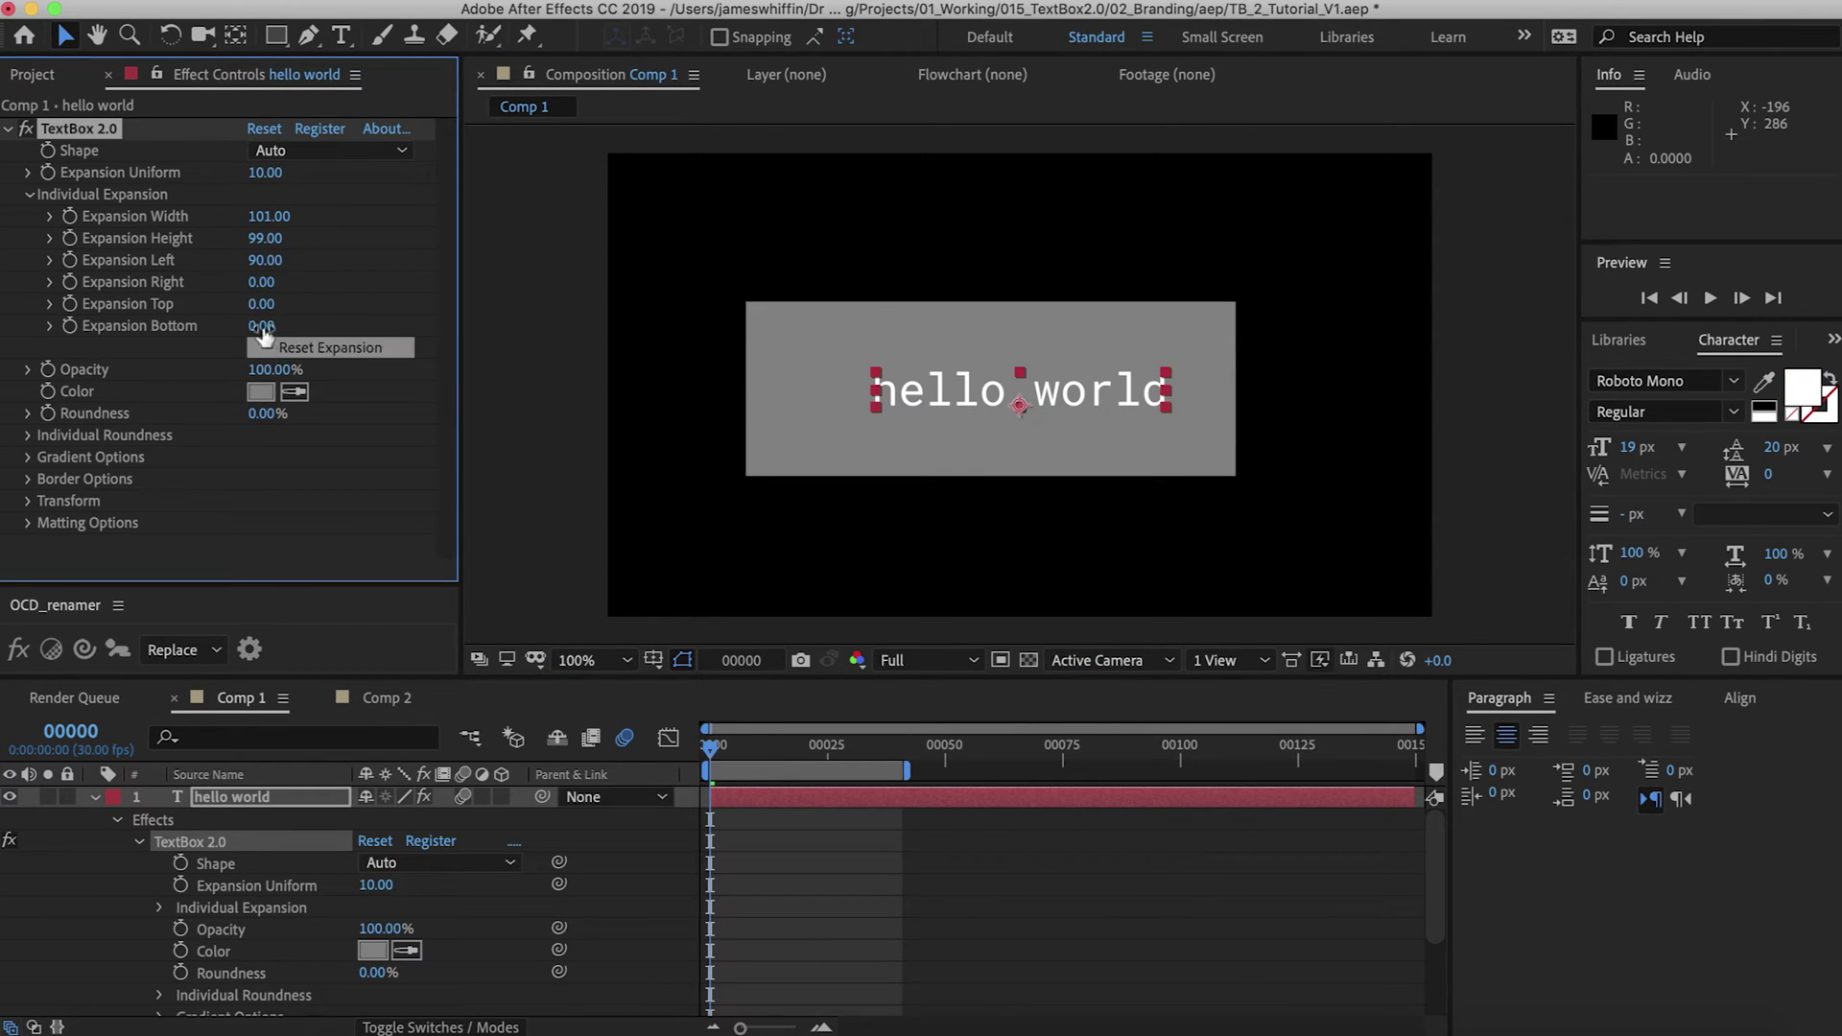
left_click_drag(261, 217, 63, 265)
key("super+z")
left_click(321, 349)
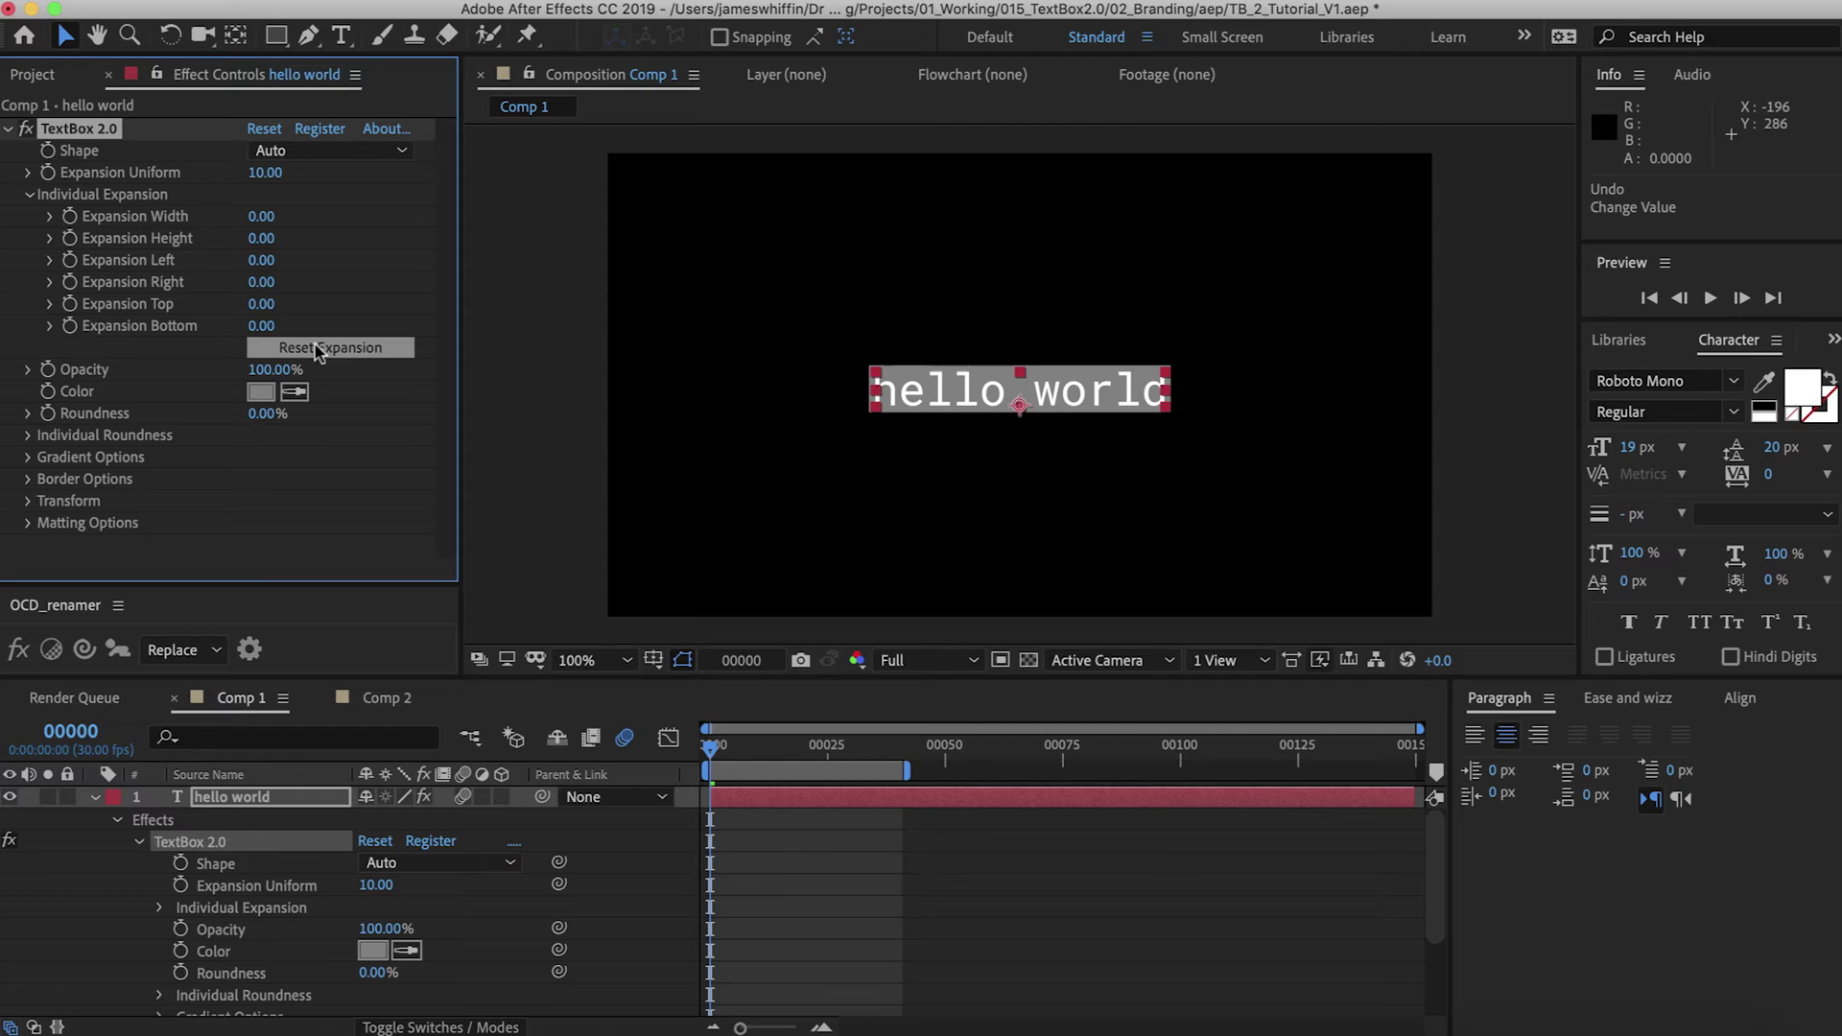
Test the box opacity, then set the box colour to pure red FF0000
left_click(30, 195)
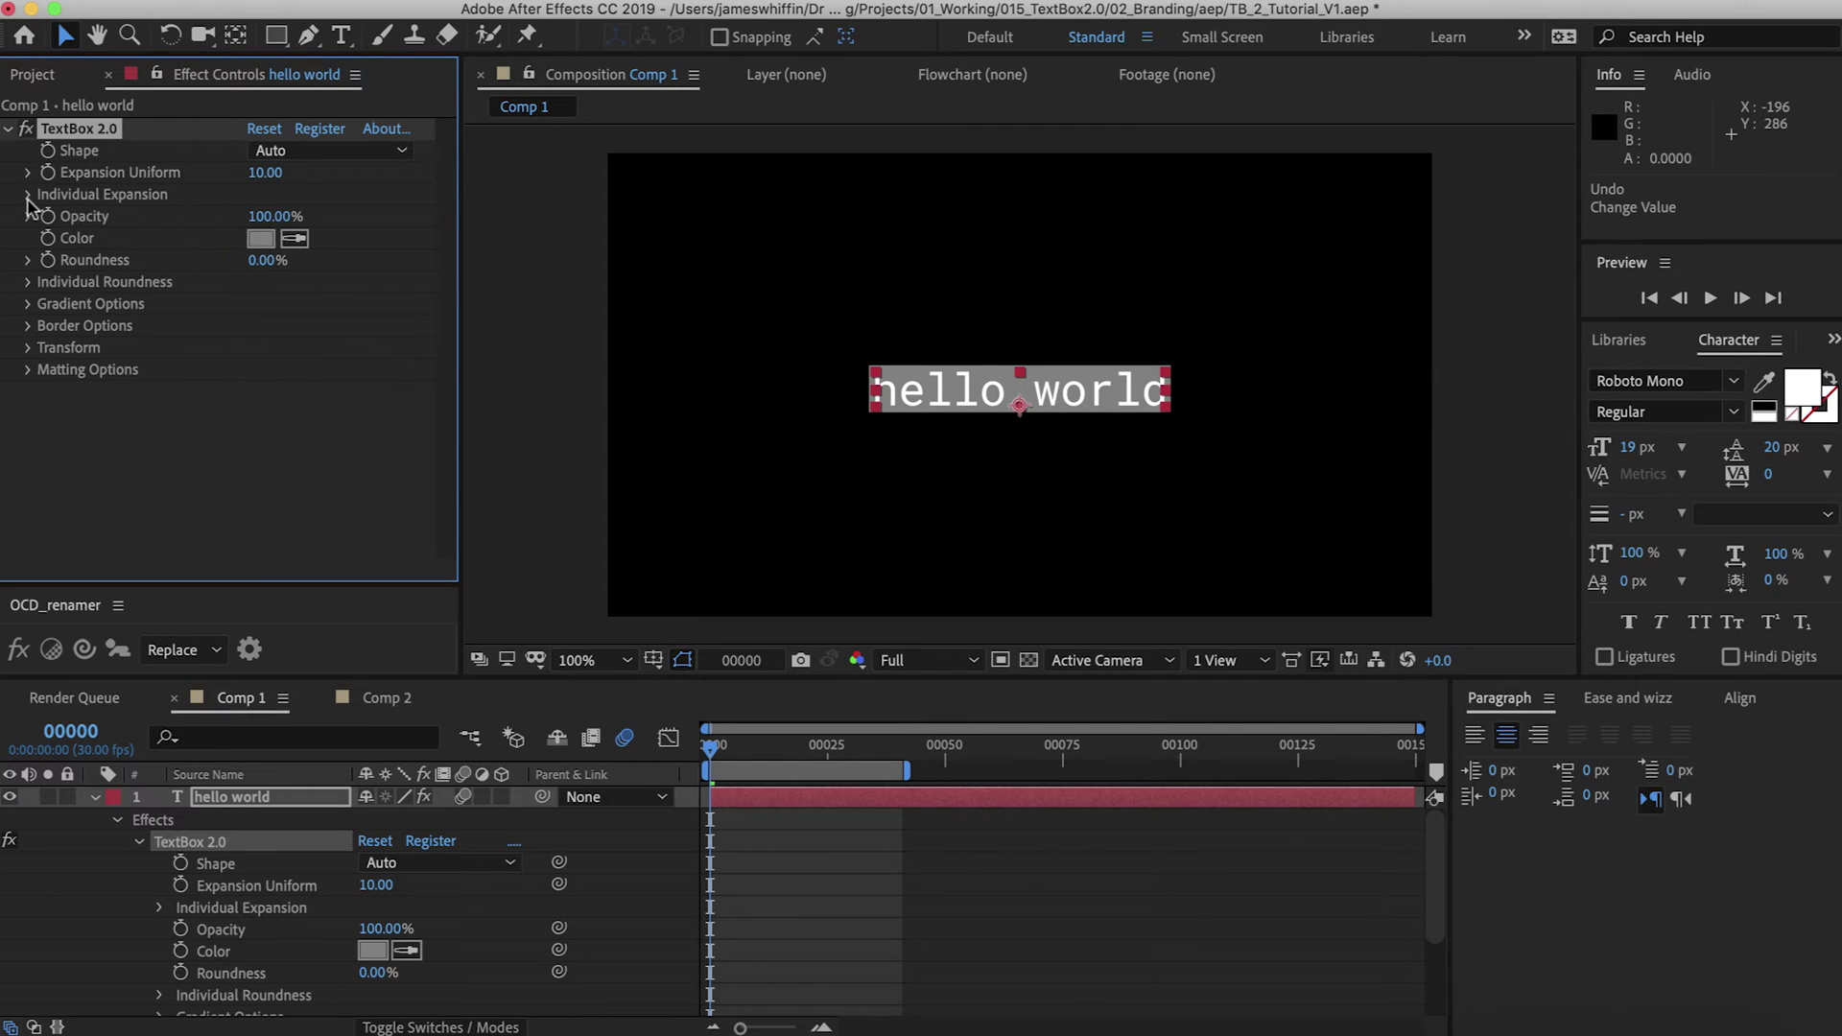
left_click_drag(259, 216, 329, 216)
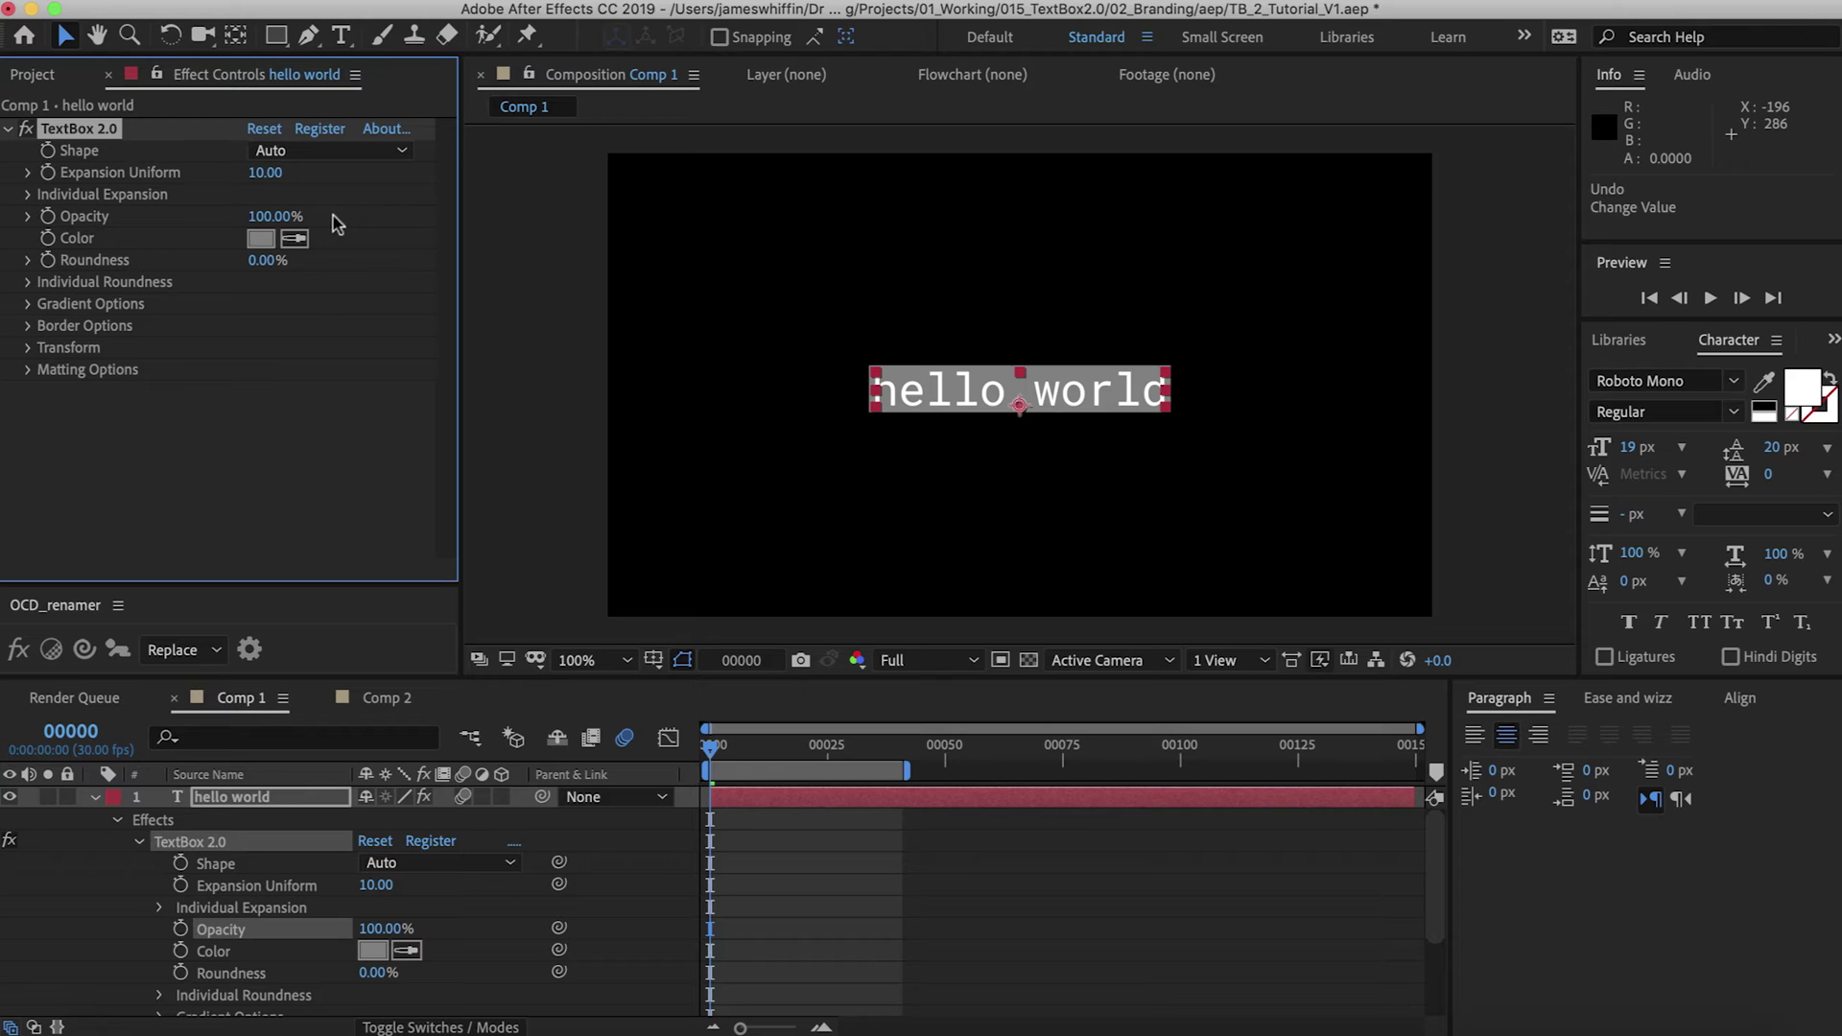
left_click(261, 239)
left_click_drag(490, 516, 628, 394)
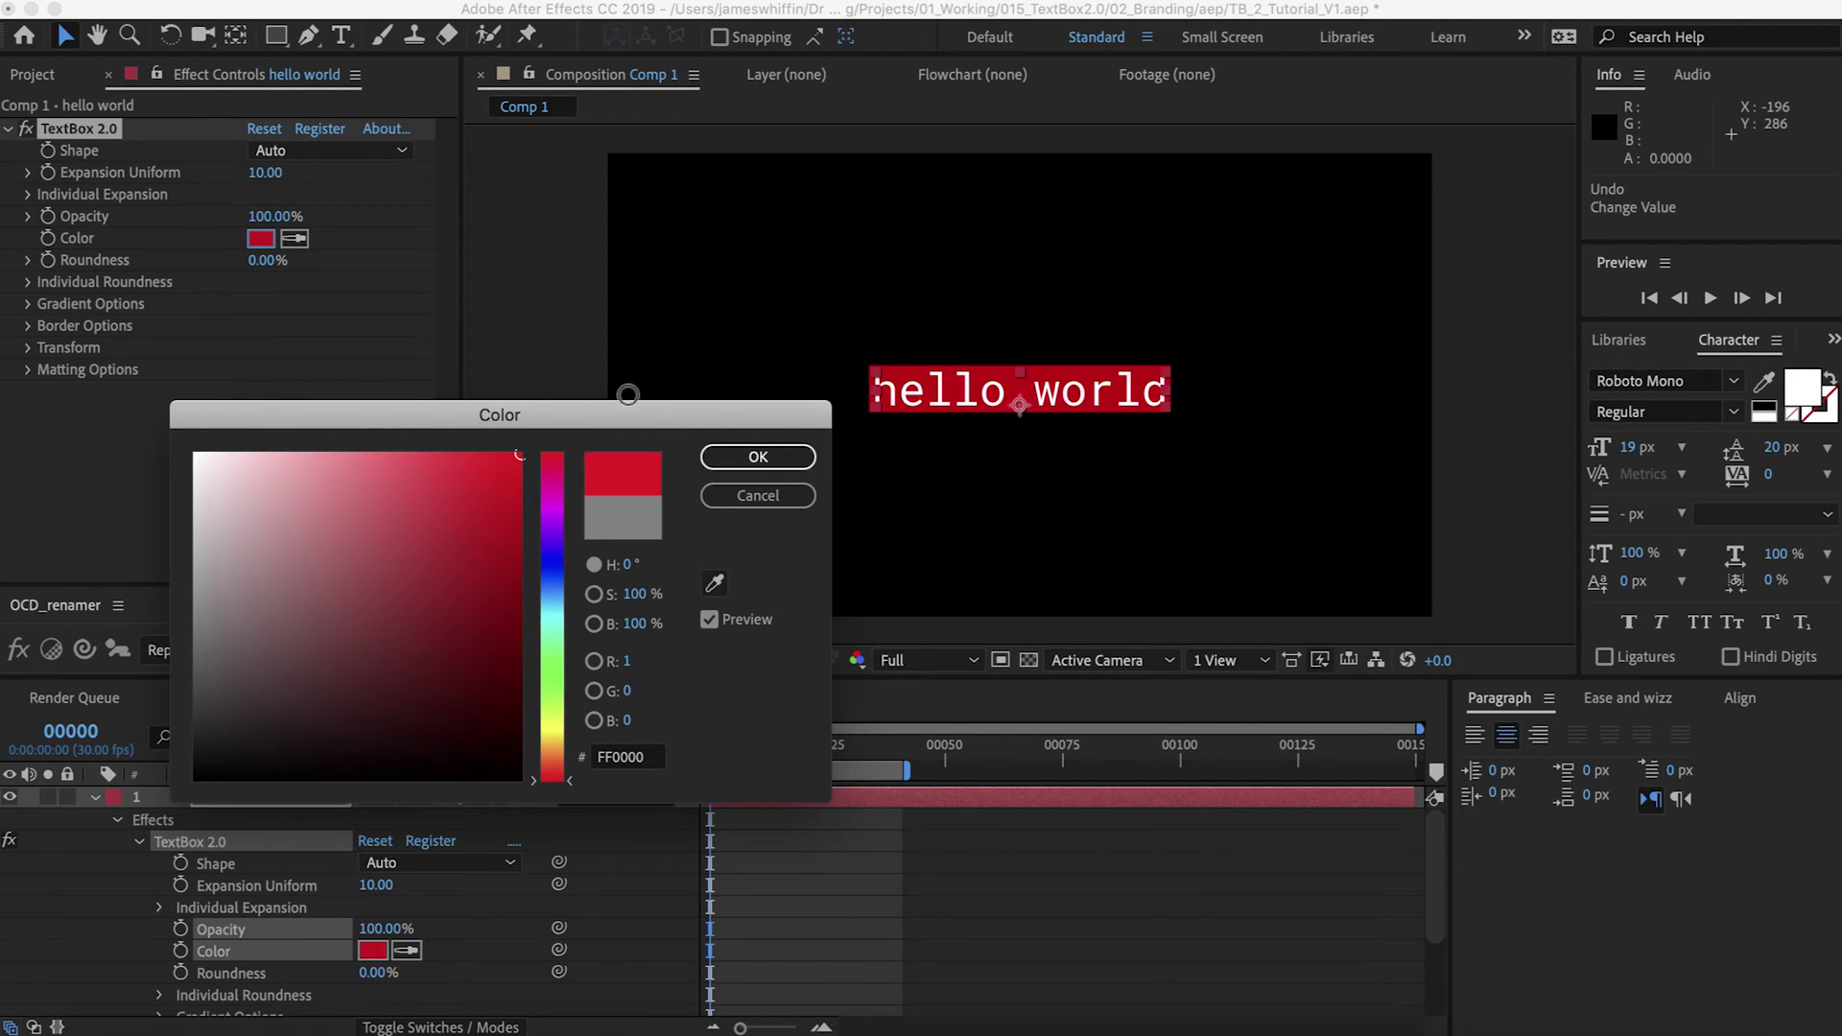
key("Return")
Round the red box into a 100% pill and toggle a per-corner roundness option
left_click_drag(259, 274, 468, 243)
left_click(27, 283)
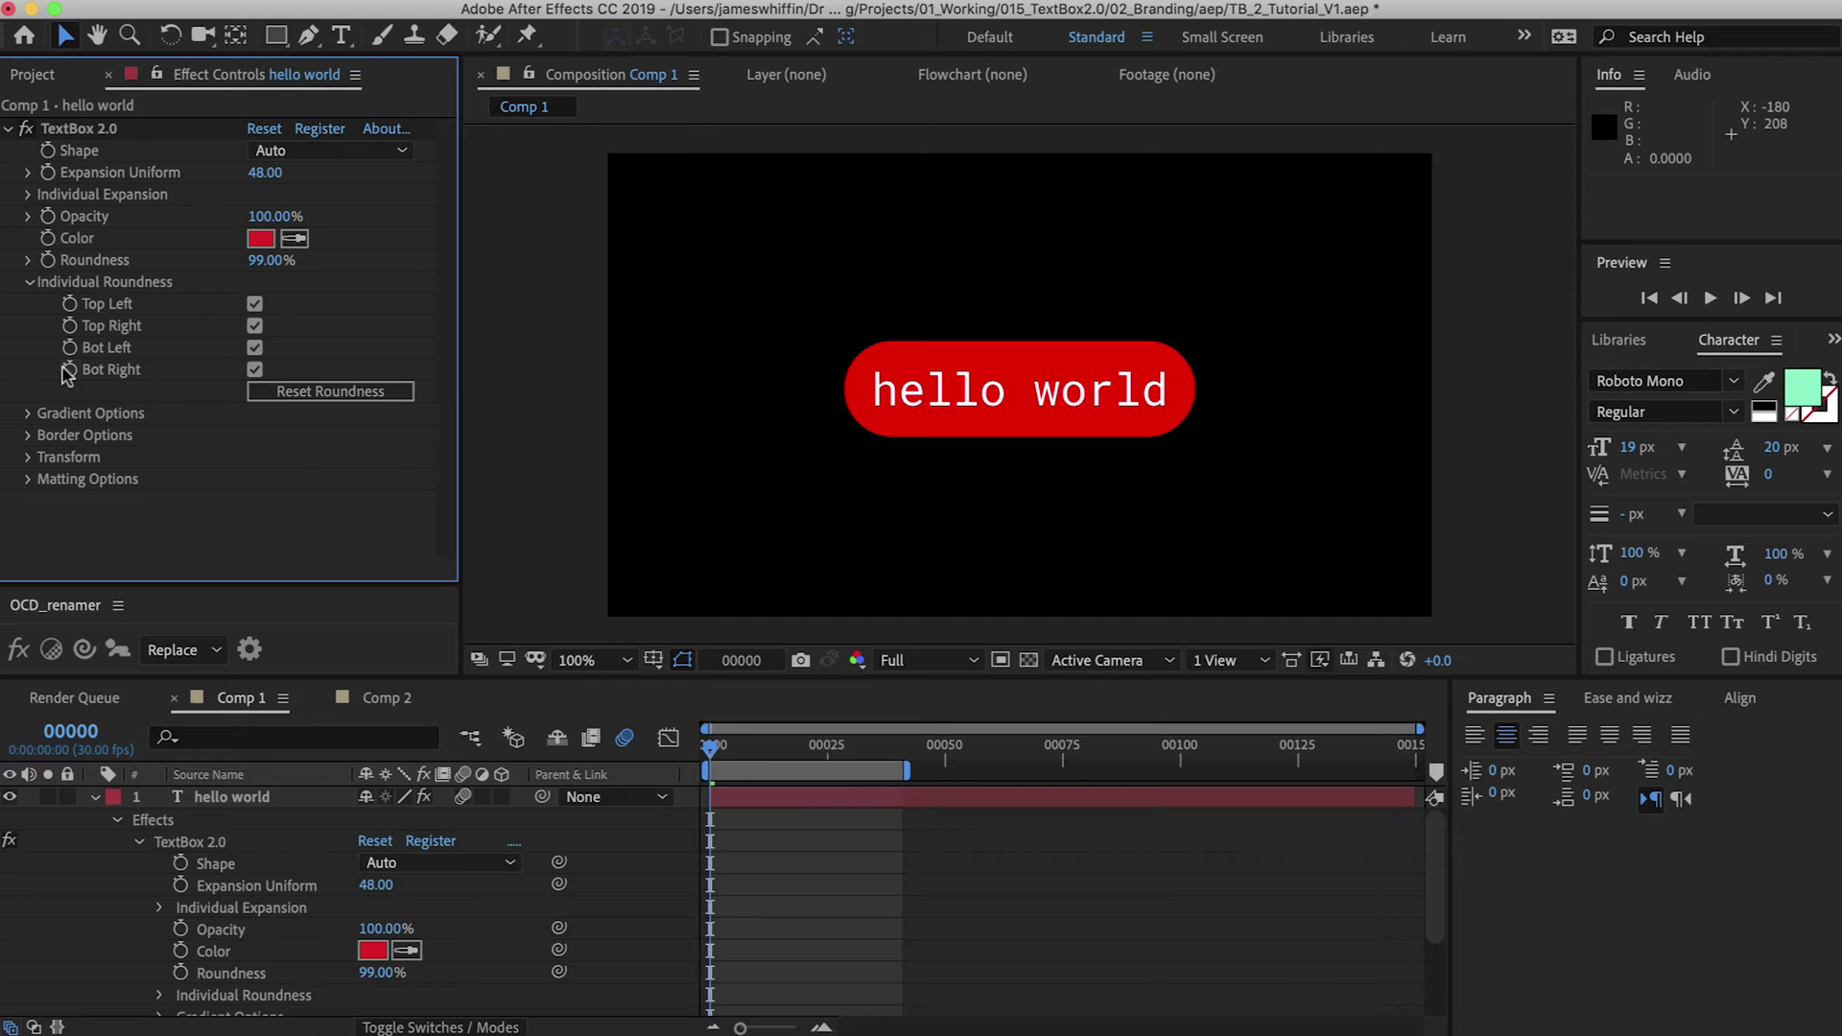
left_click(256, 372)
left_click(255, 371)
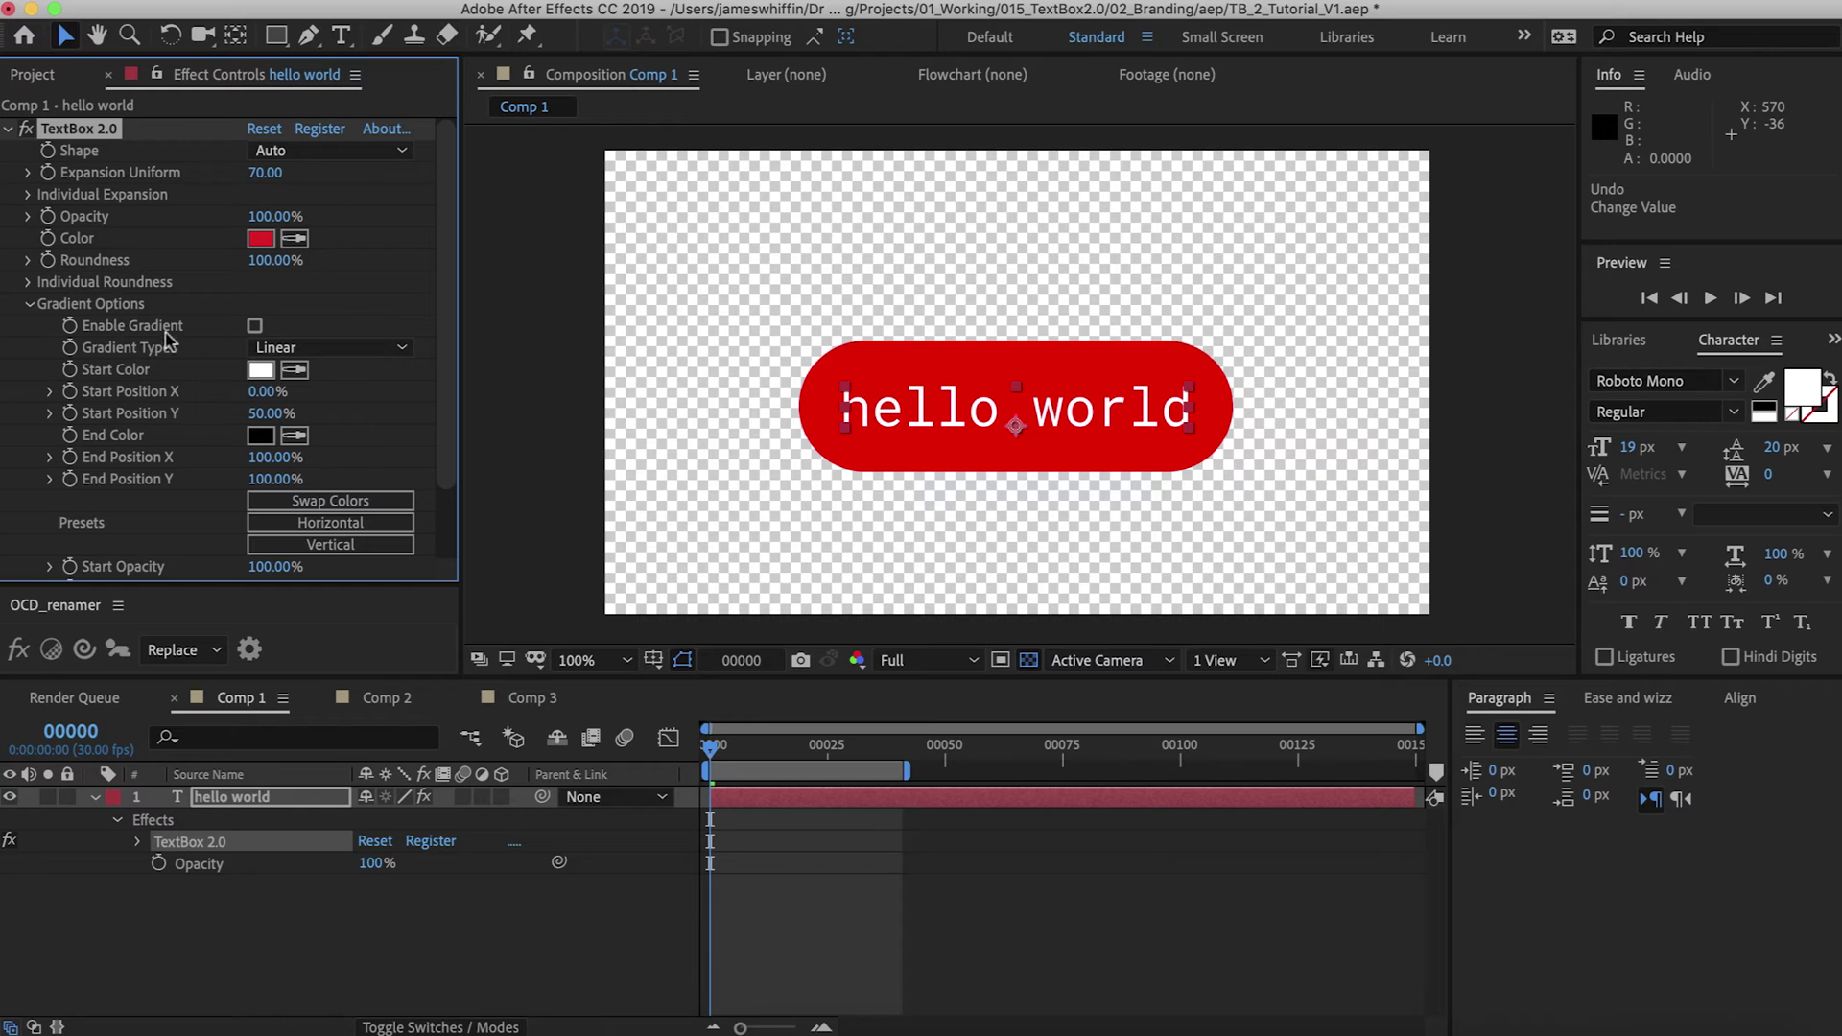
Enable a linear gradient fill, test reversing it, and apply the Vertical preset
left_click(255, 326)
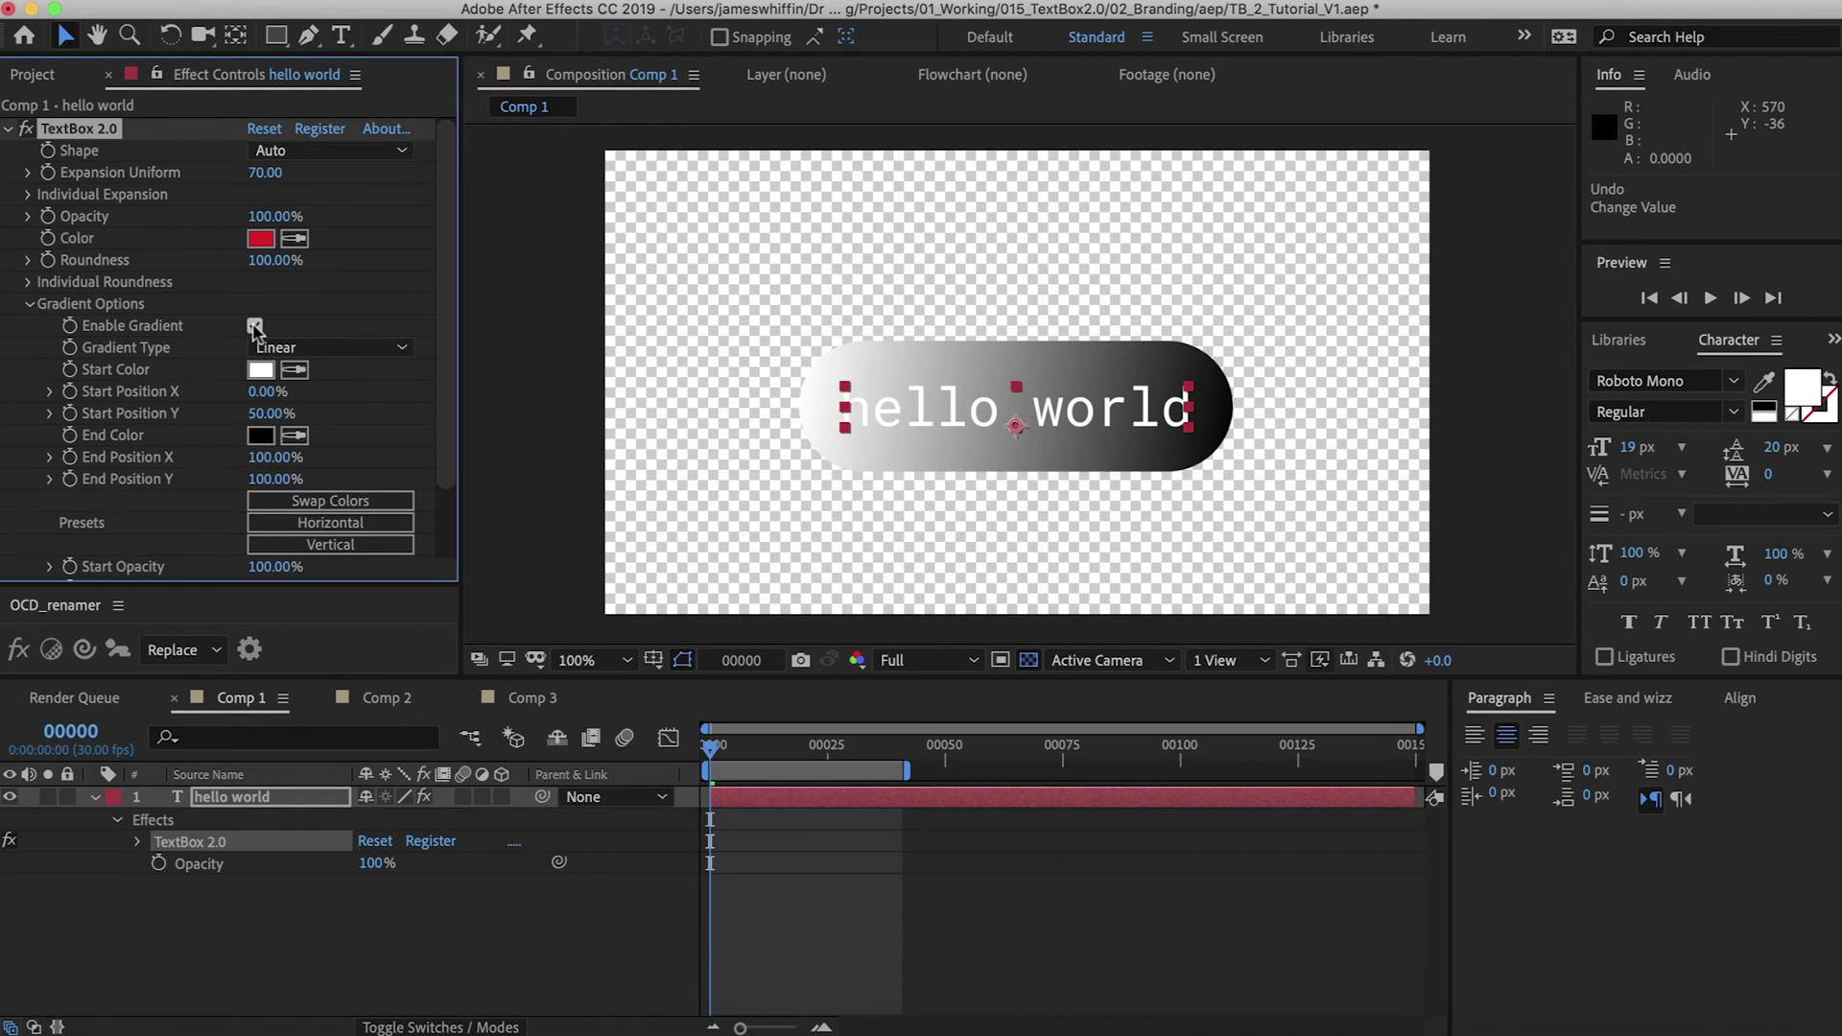
left_click(279, 348)
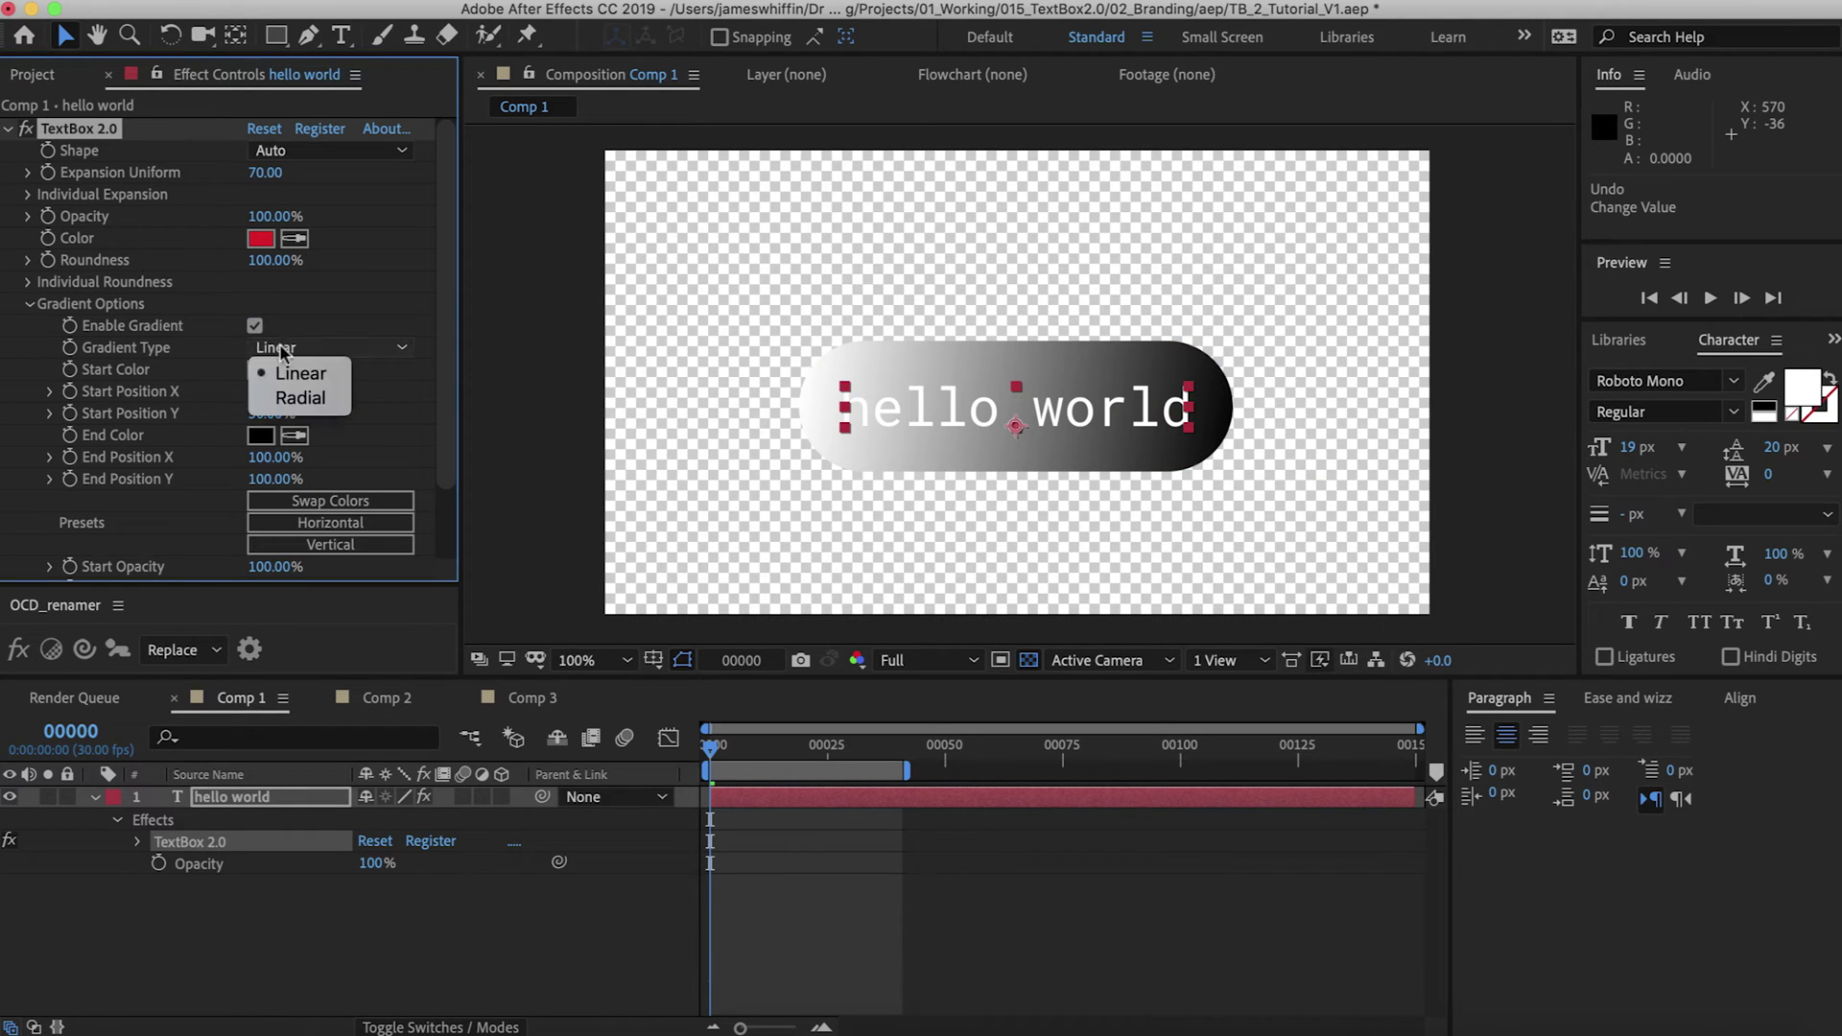
left_click(286, 376)
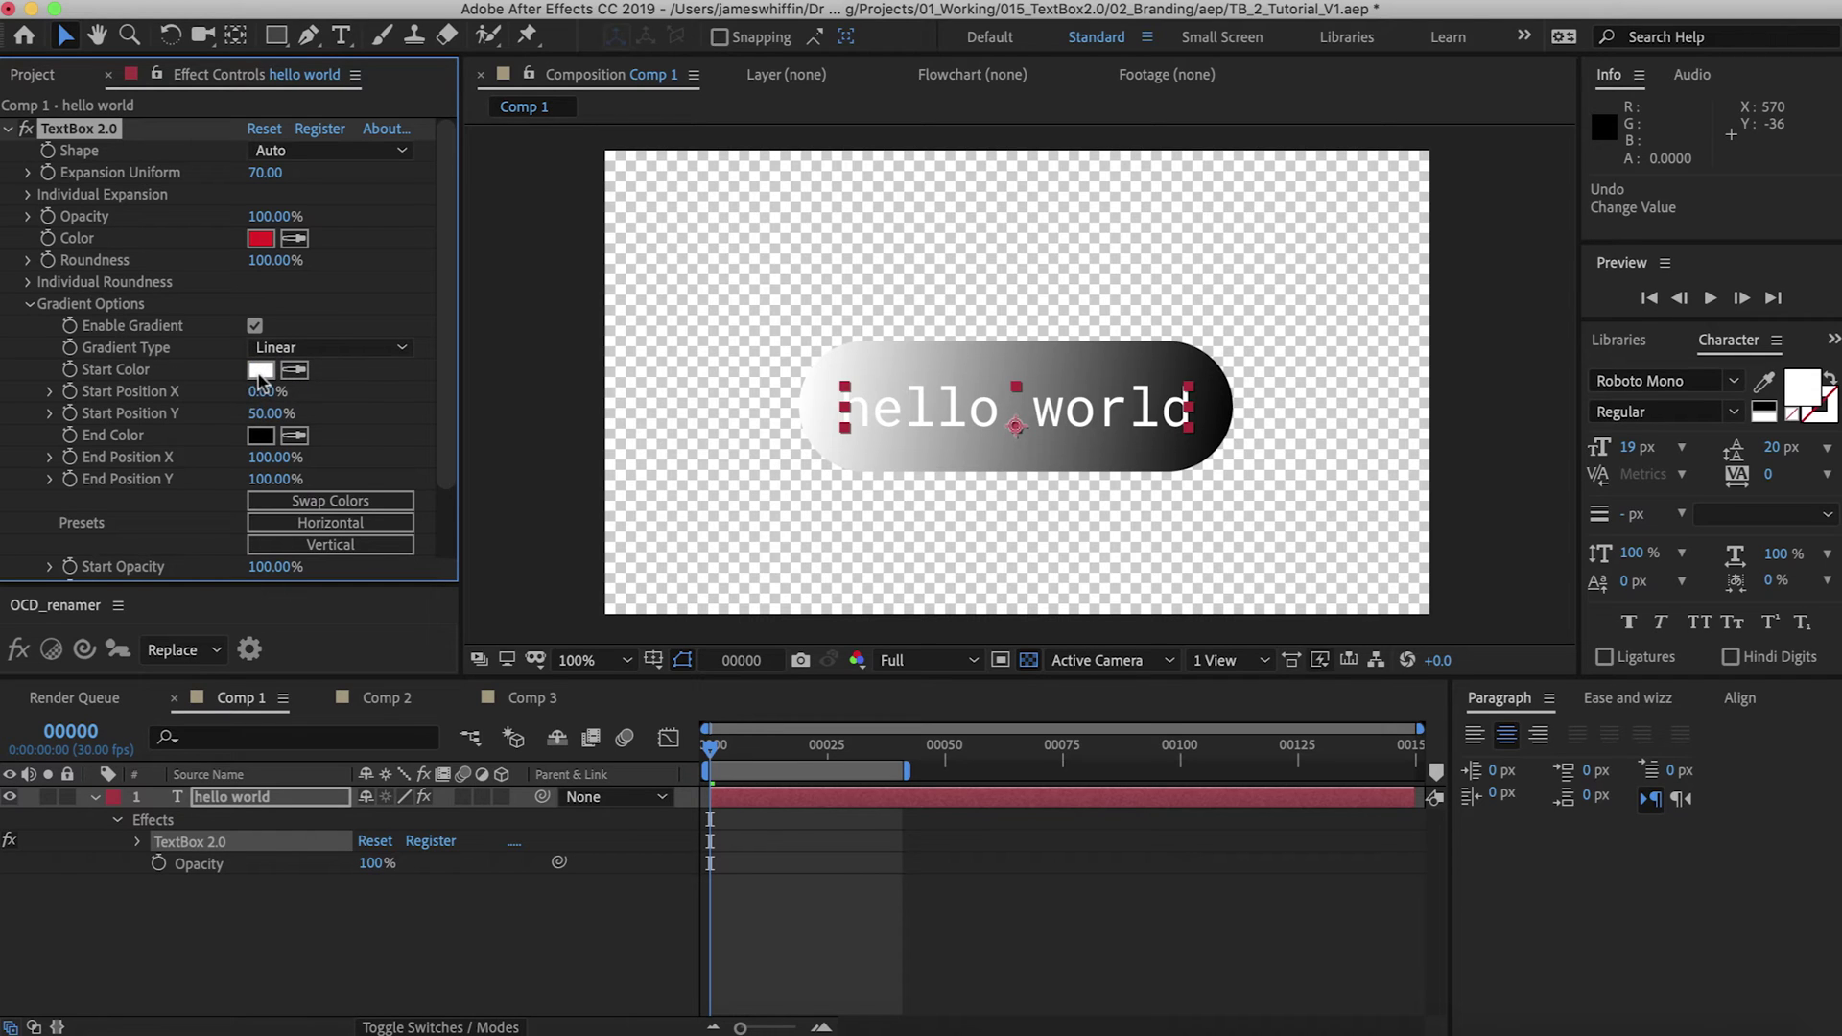
left_click(279, 495)
left_click(278, 495)
left_click(276, 545)
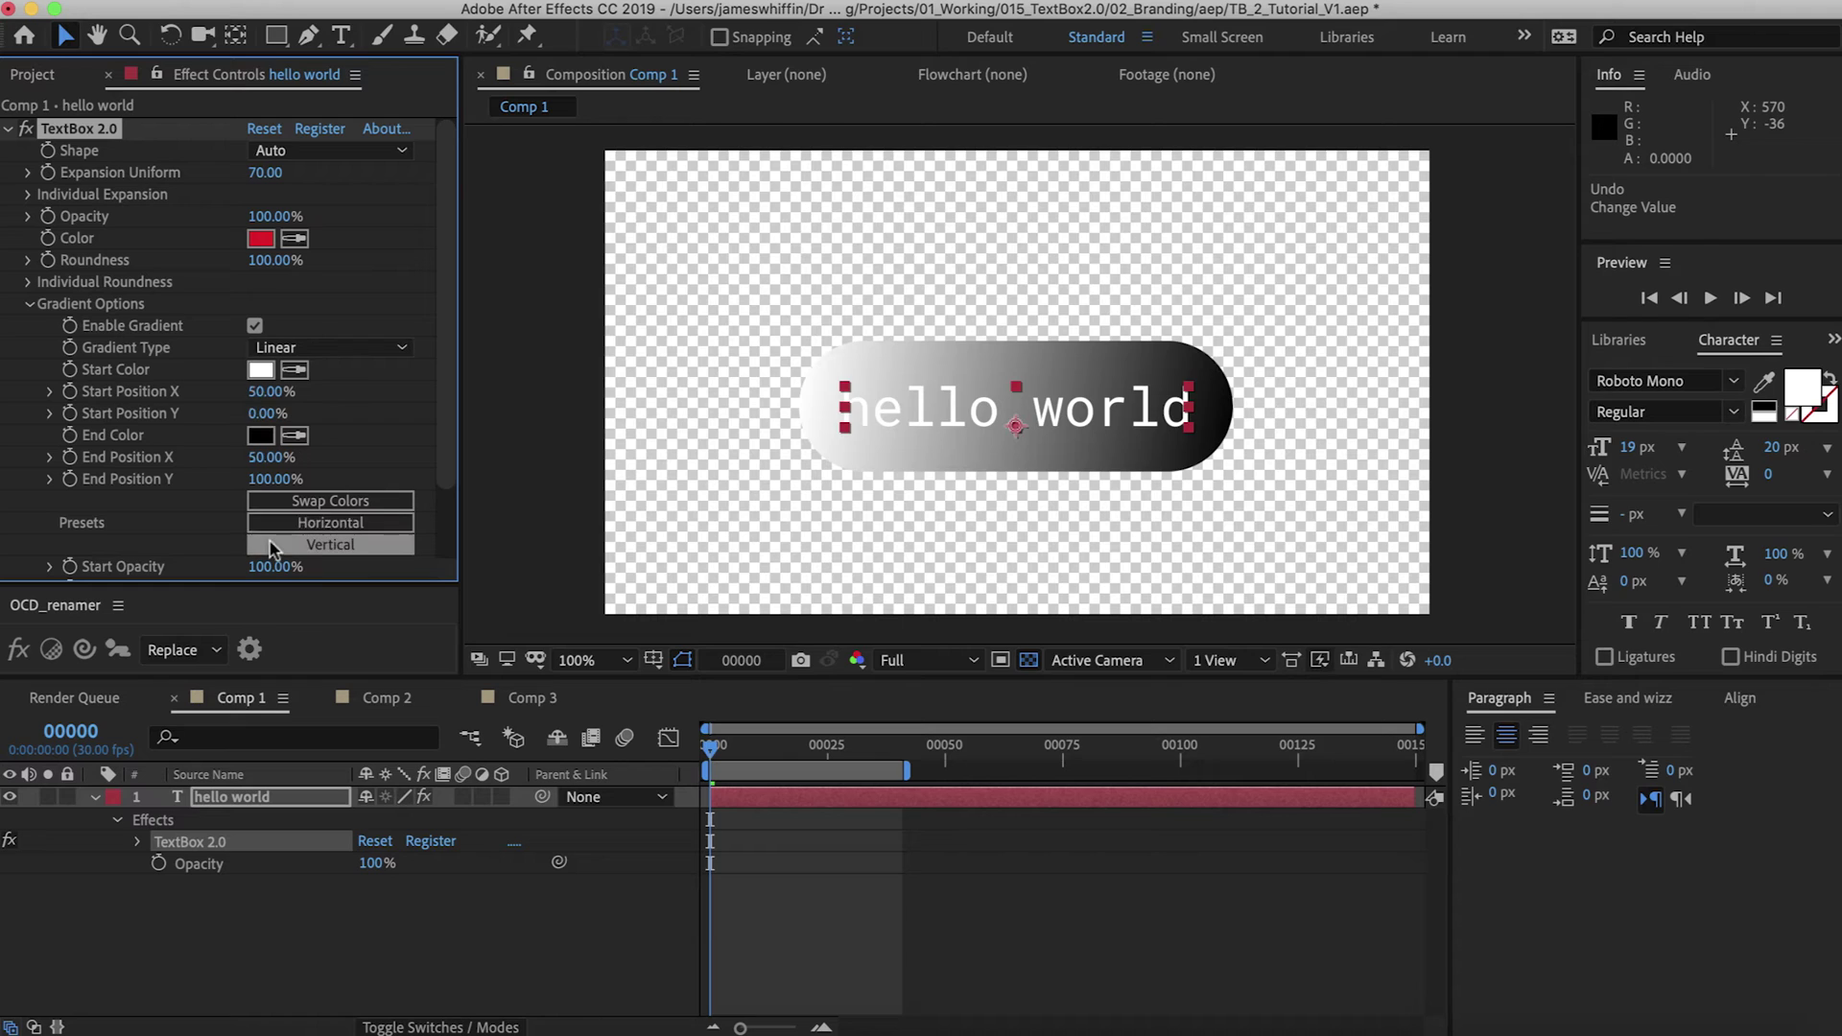
Set the gradient end colour to white ffffff, testing and undoing a start-opacity change
scroll(176, 495, "down", 1)
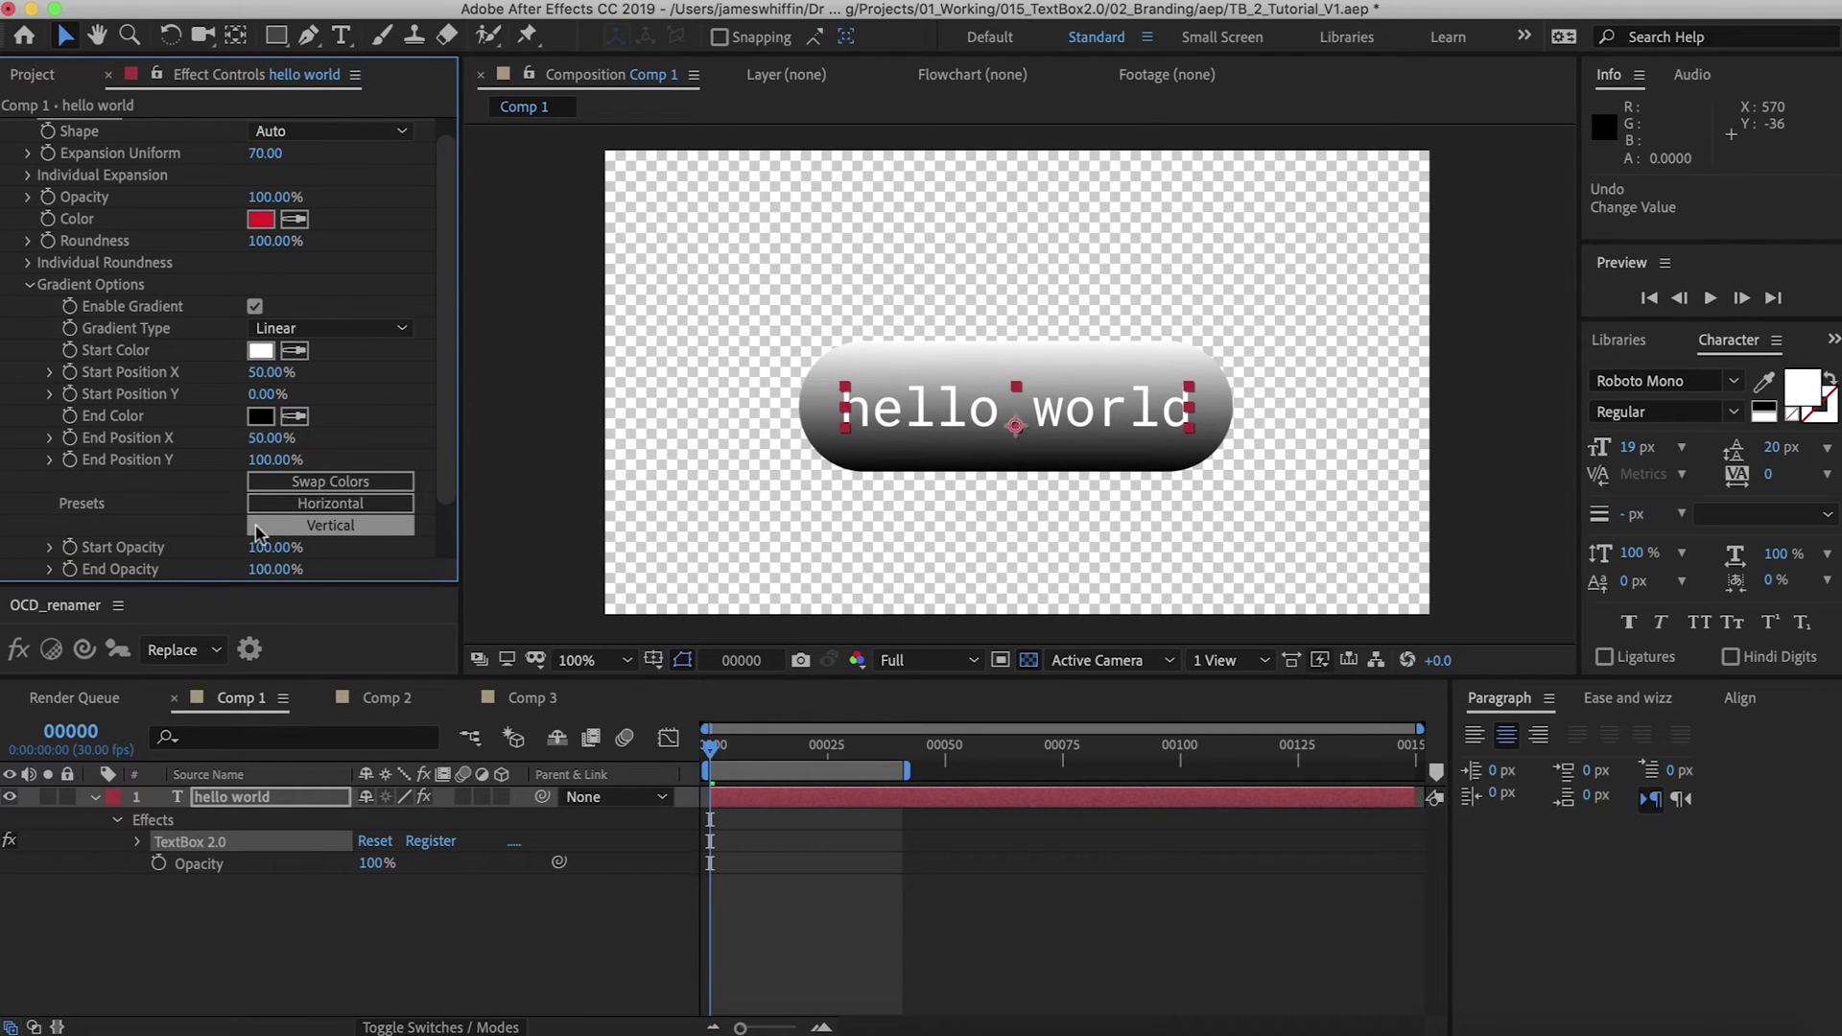
left_click(259, 416)
type("ffffff")
key("Return")
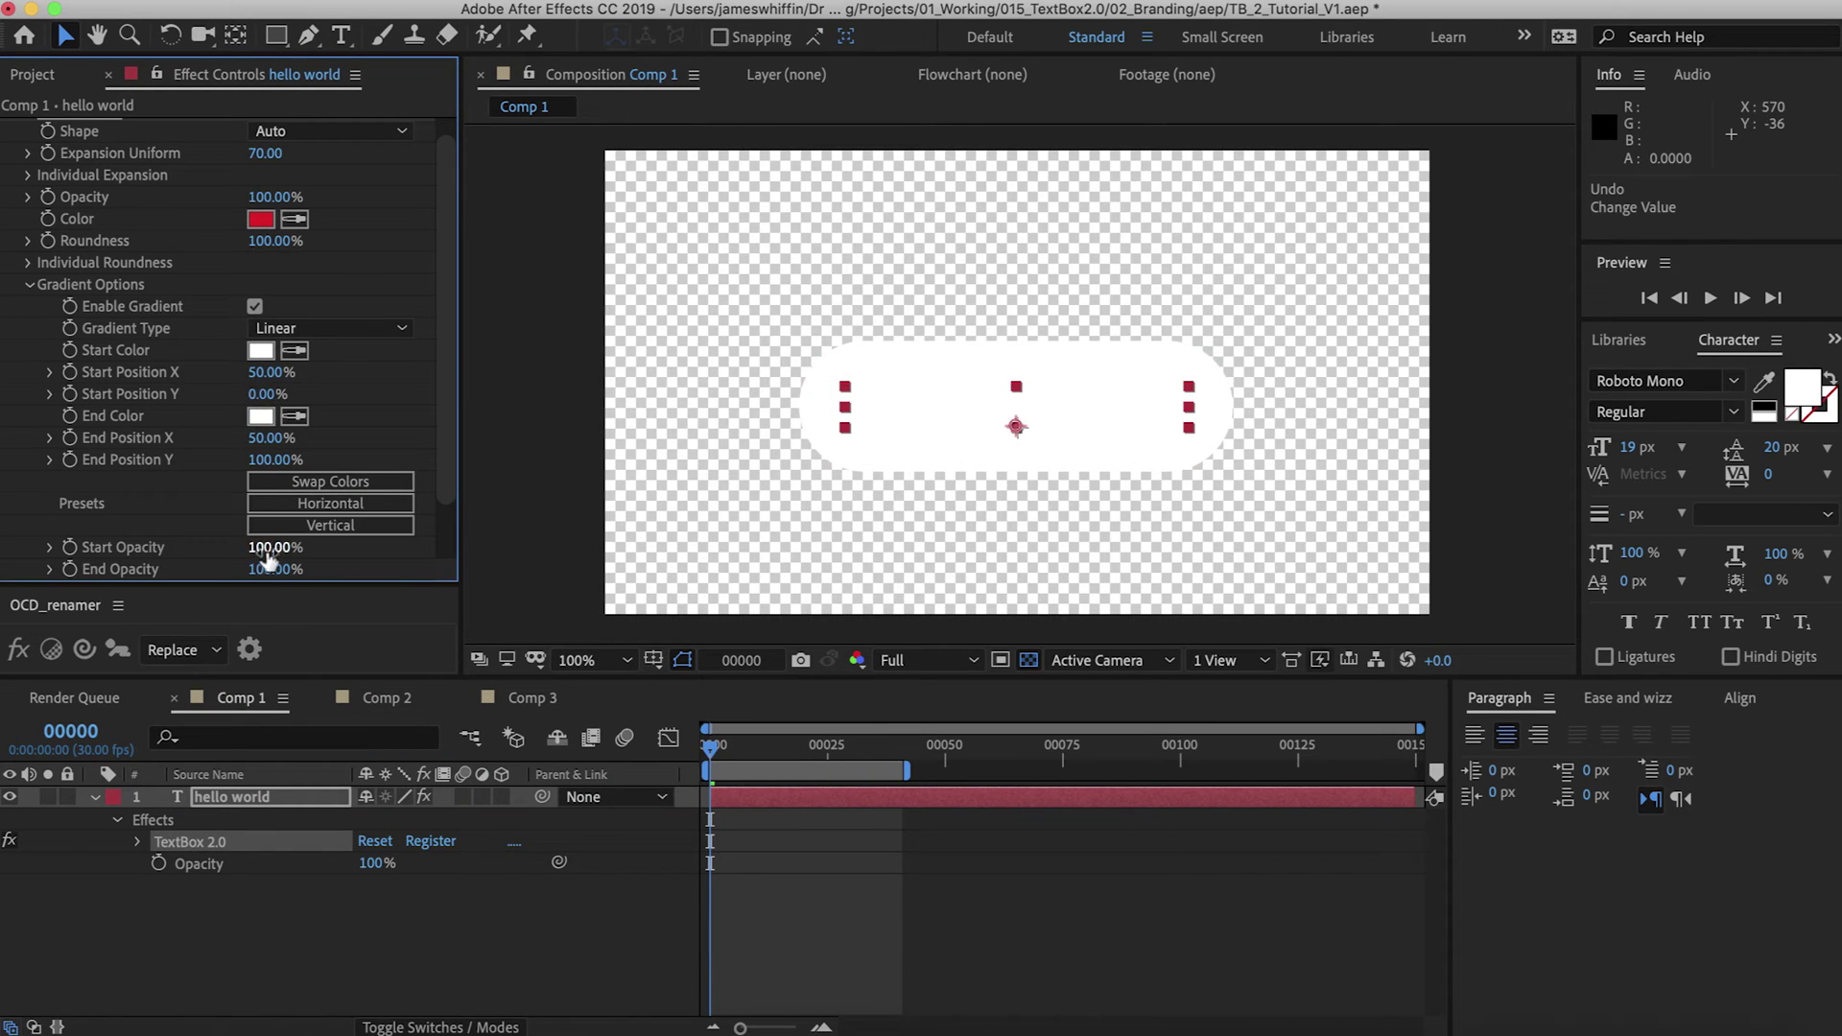
left_click_drag(264, 548, 45, 548)
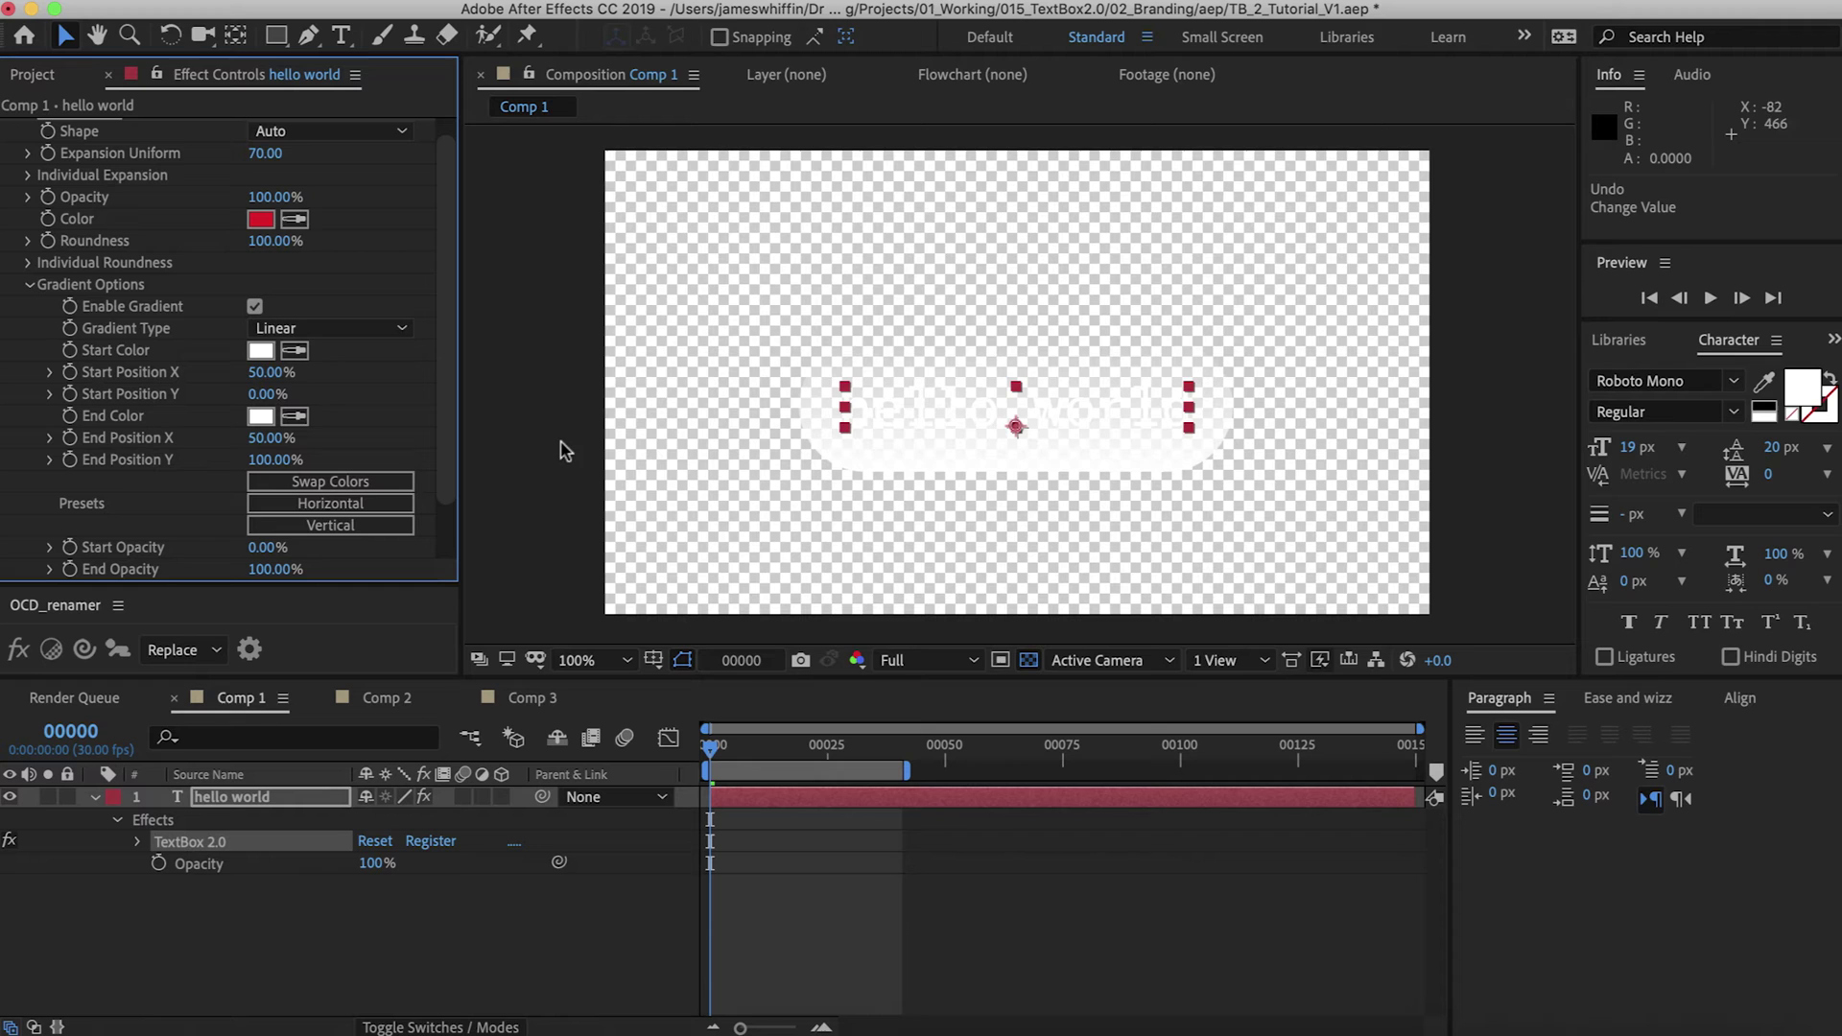
key("super+z")
Switch to a Radial gradient with a red start colour, adjust smoothness, then disable the gradient
left_click(269, 328)
left_click(281, 377)
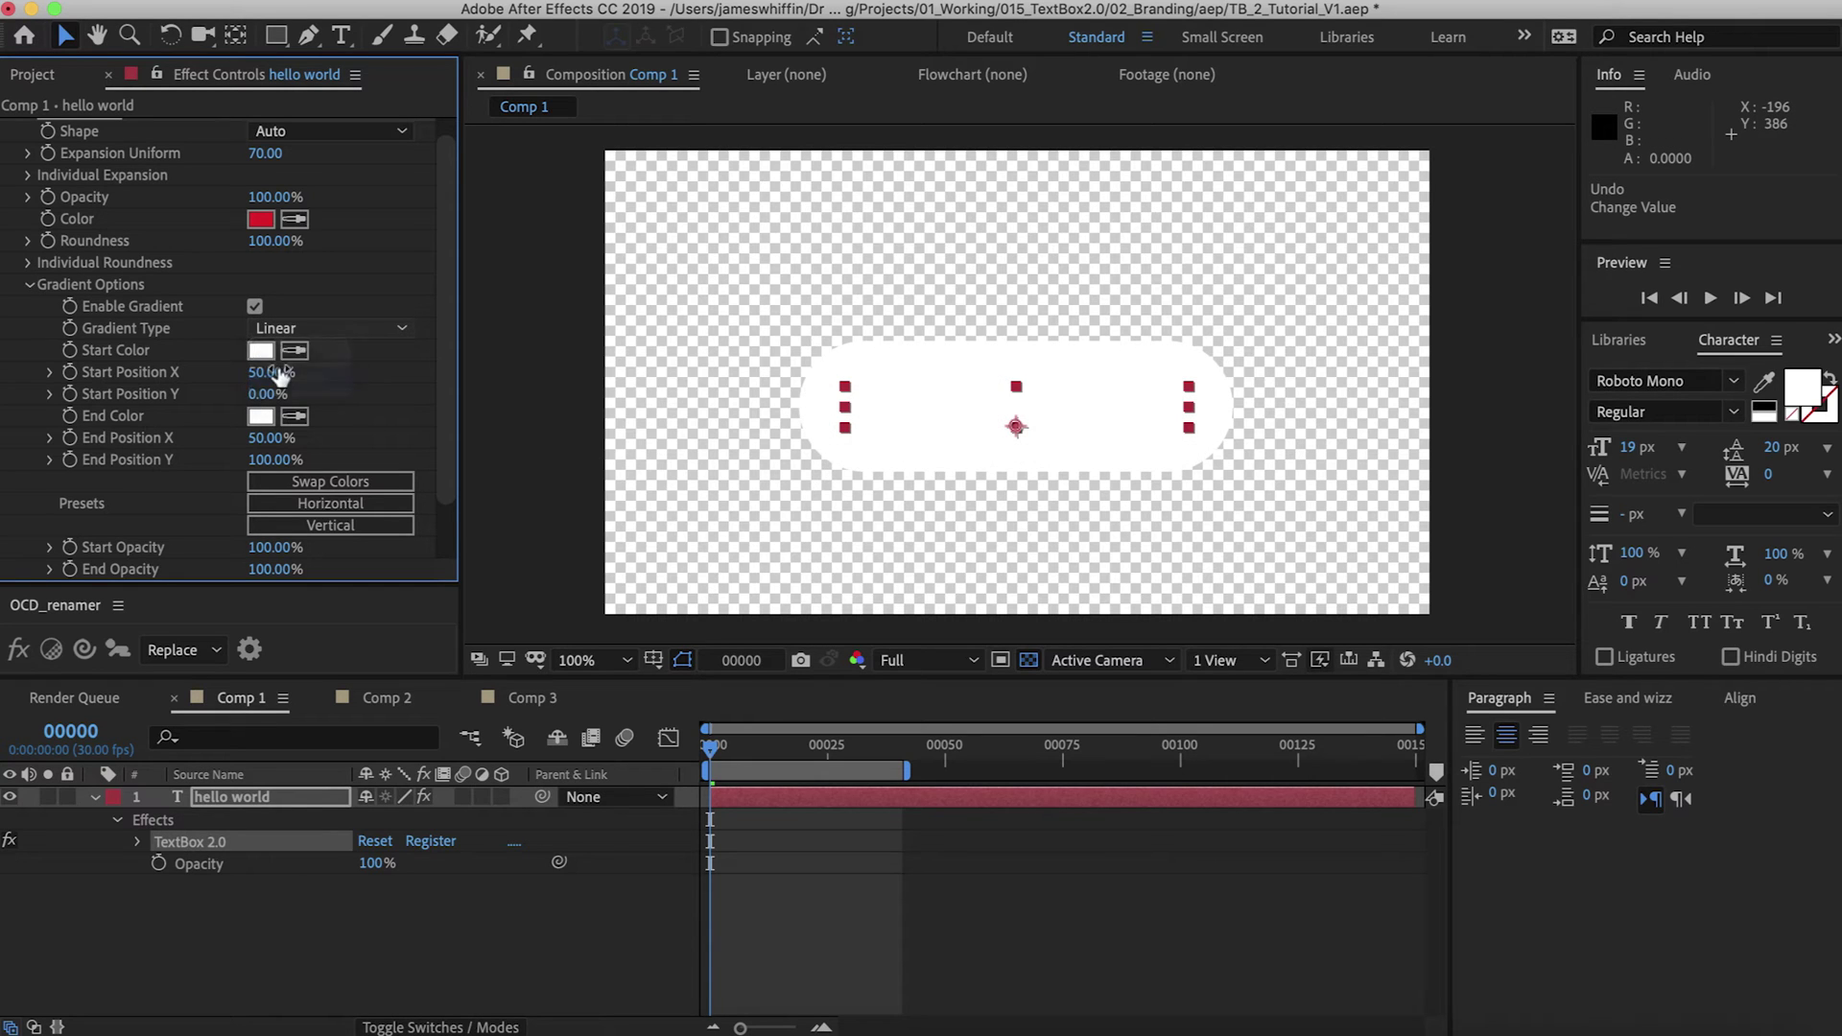
left_click(260, 416)
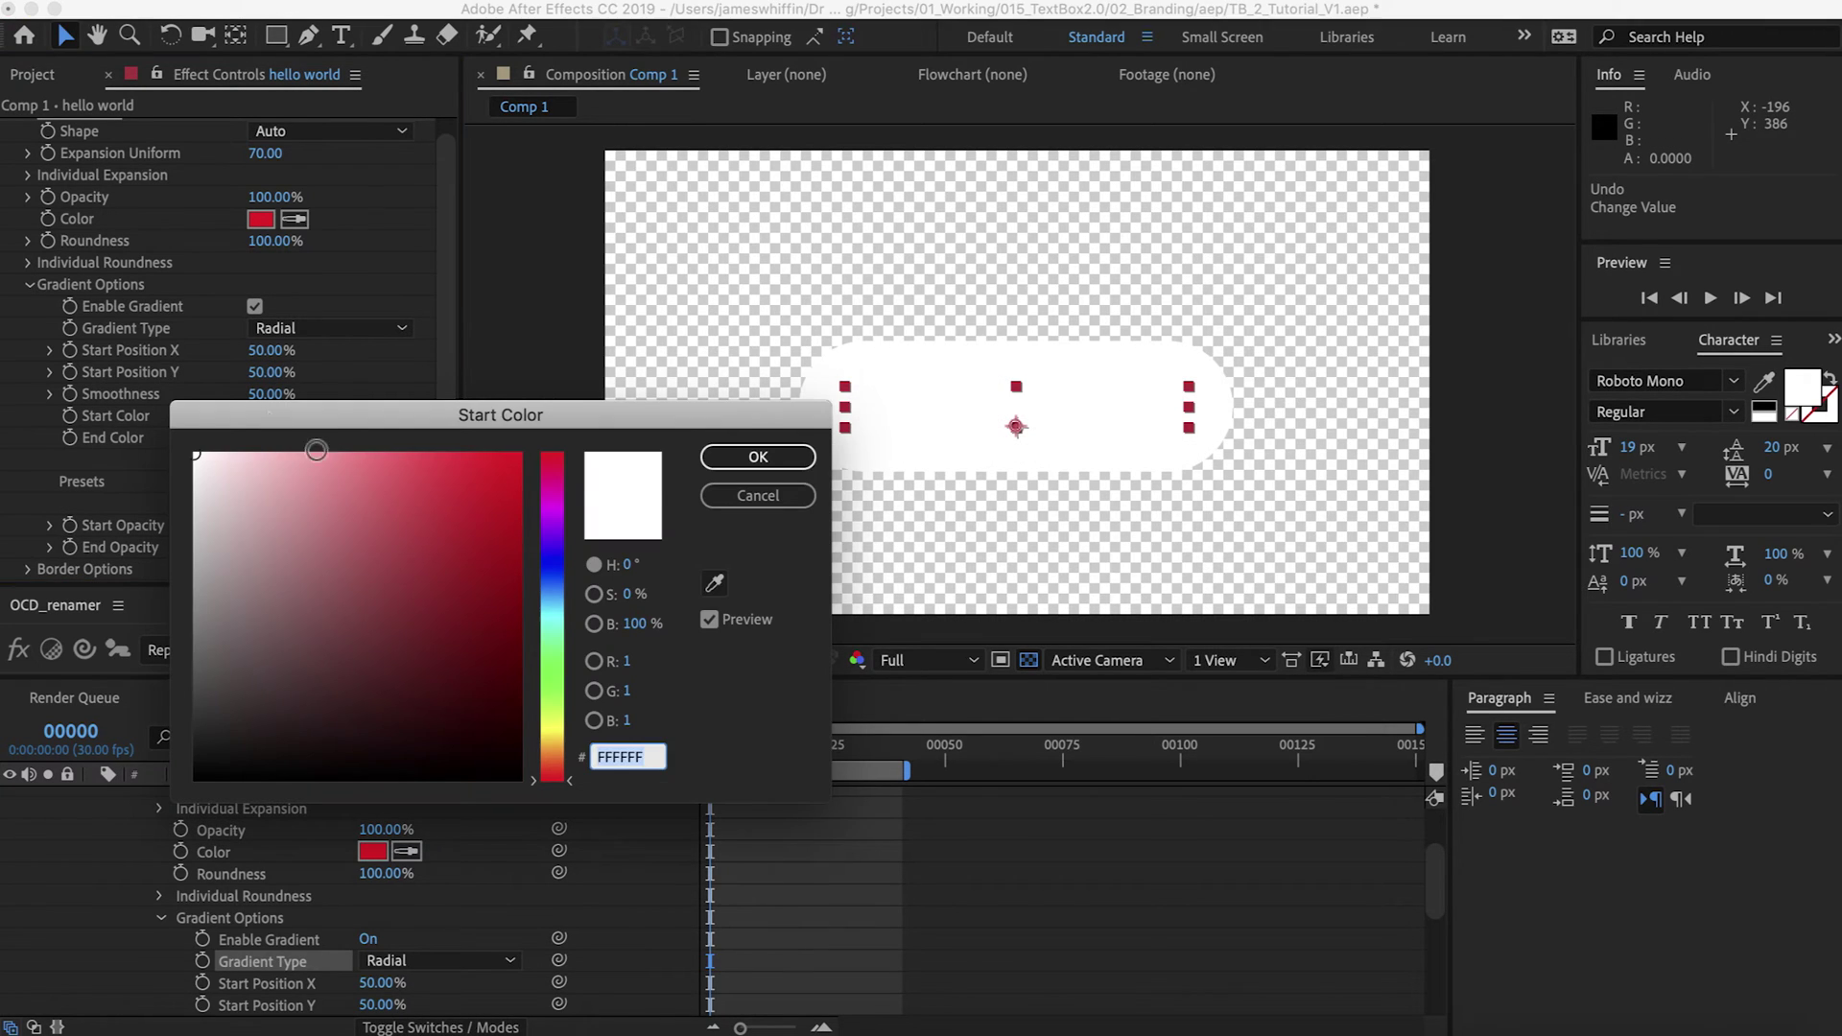
key("super+v")
left_click(757, 455)
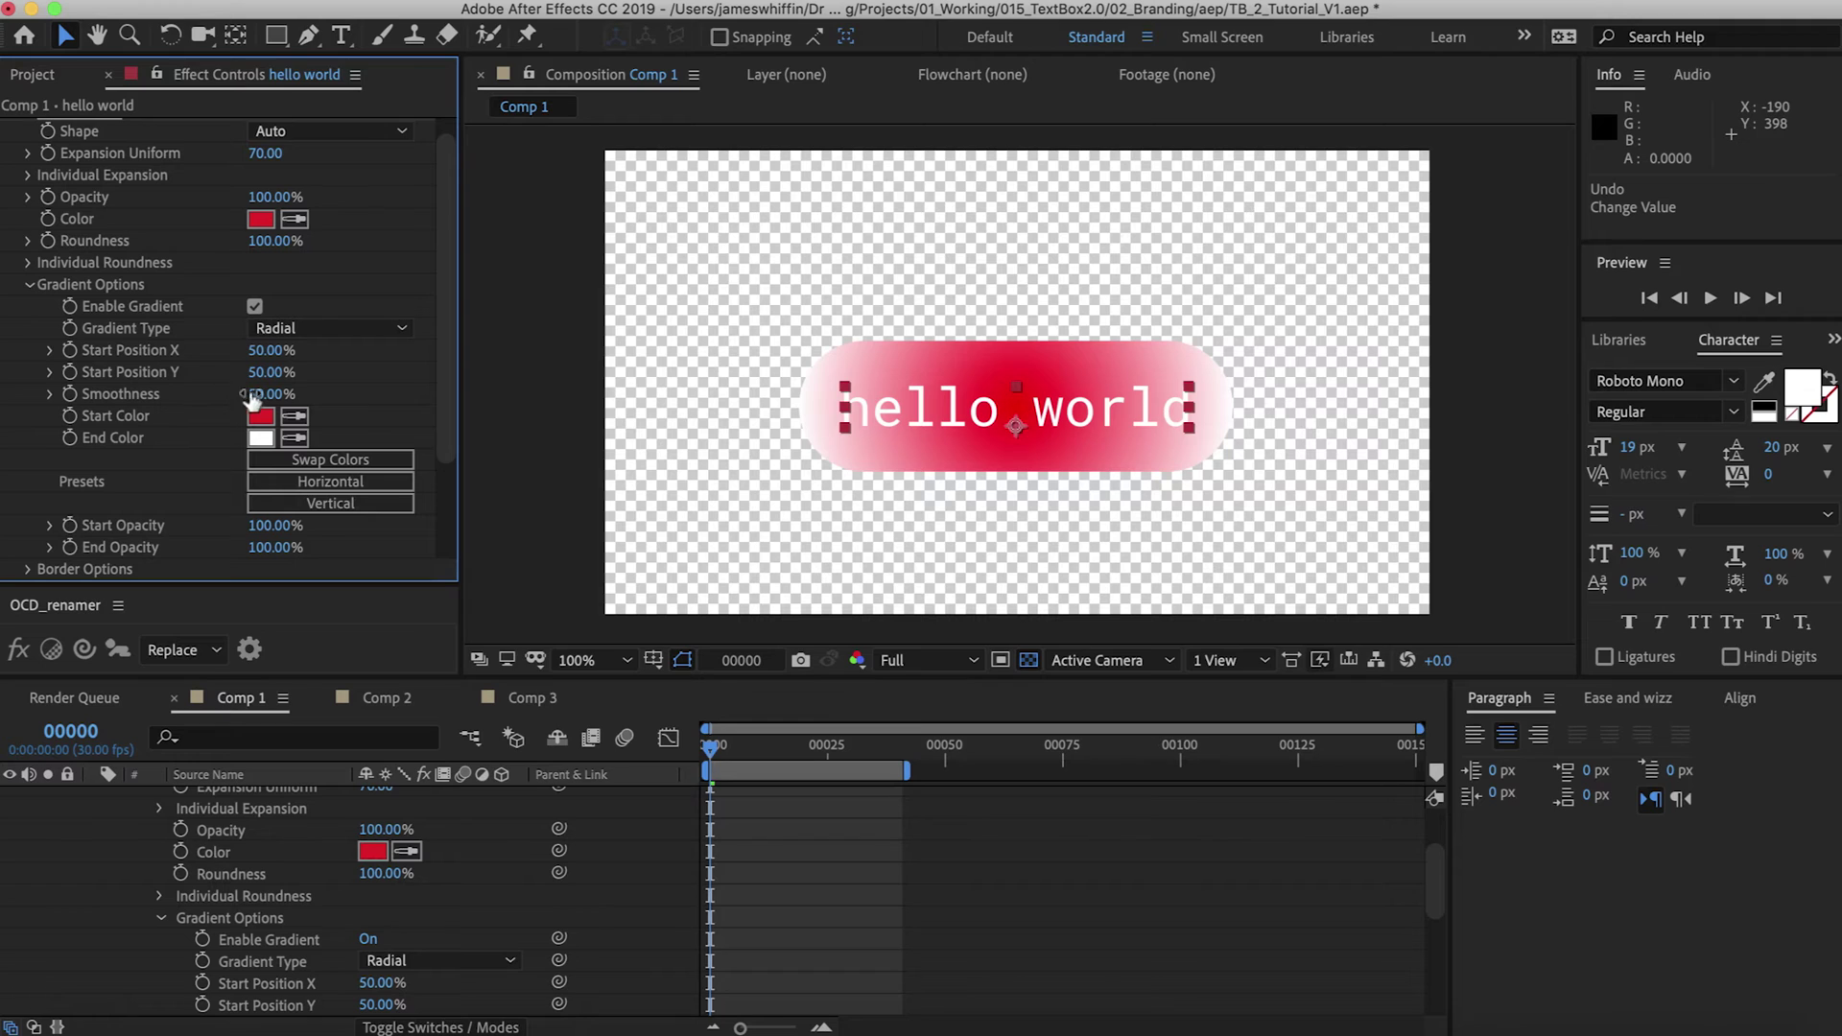
left_click_drag(261, 395, 333, 387)
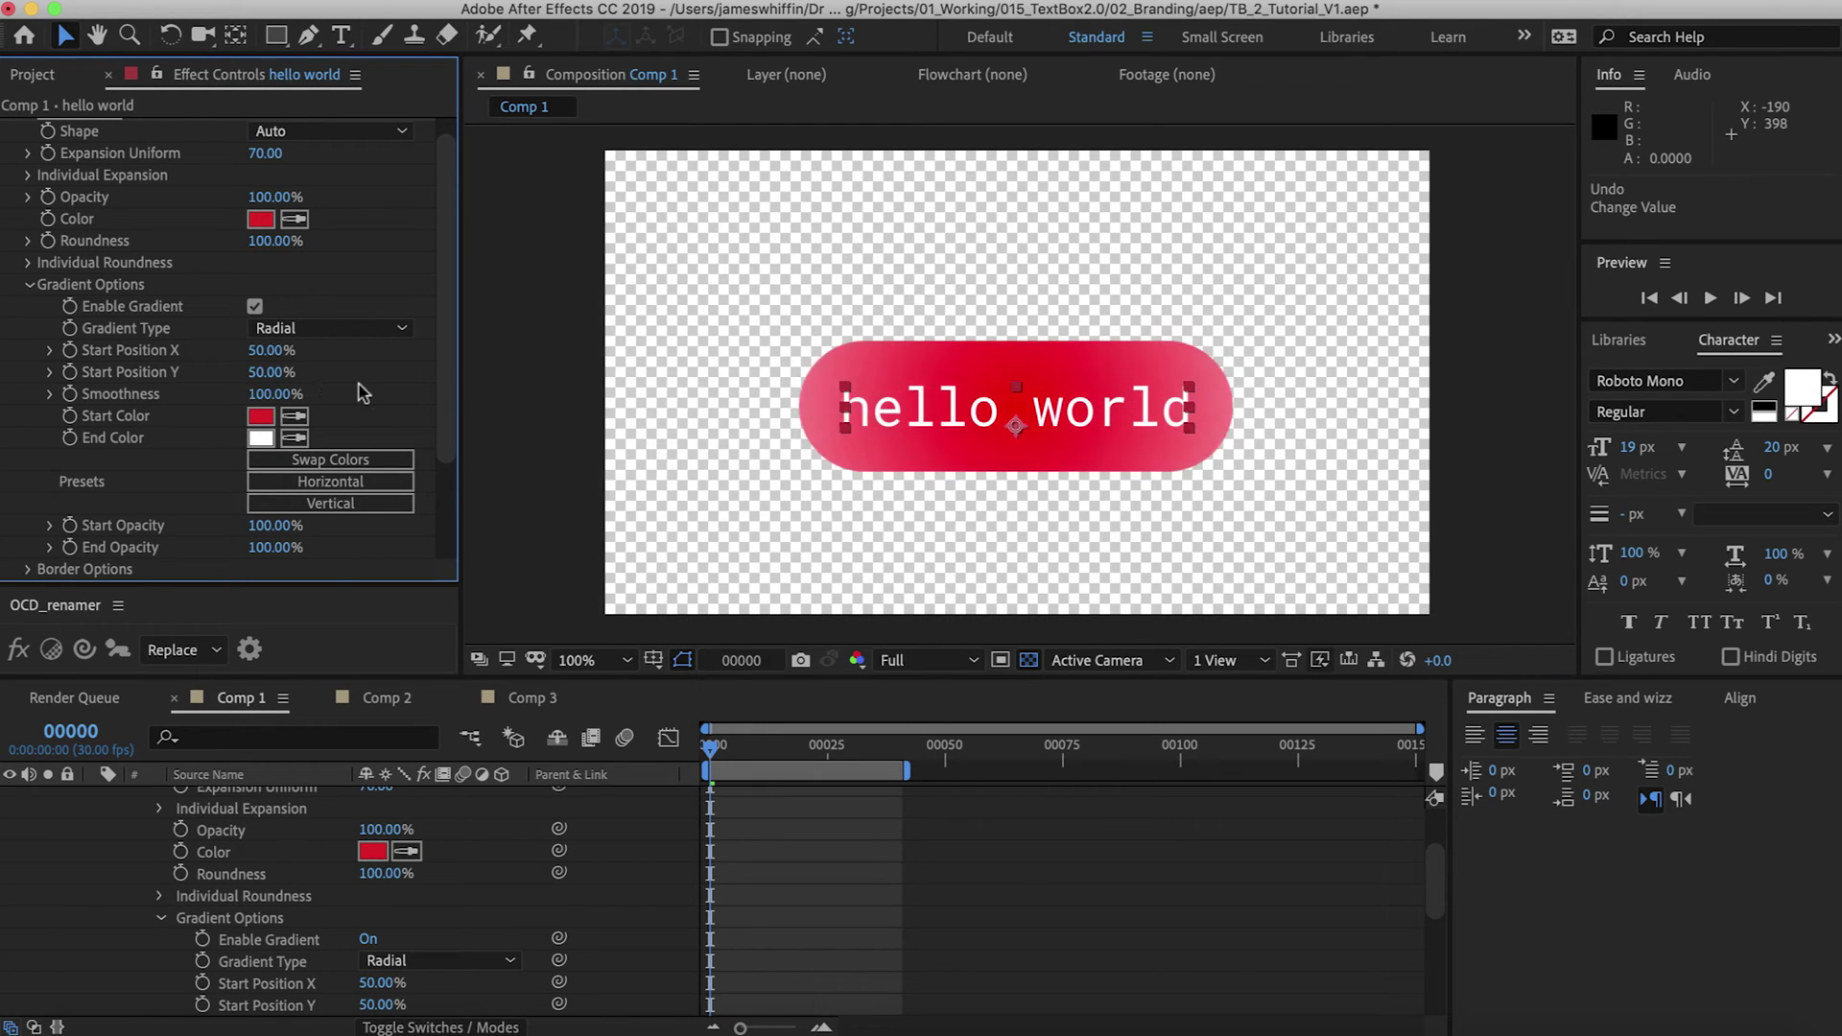
left_click(254, 306)
left_click(29, 284)
left_click(29, 326)
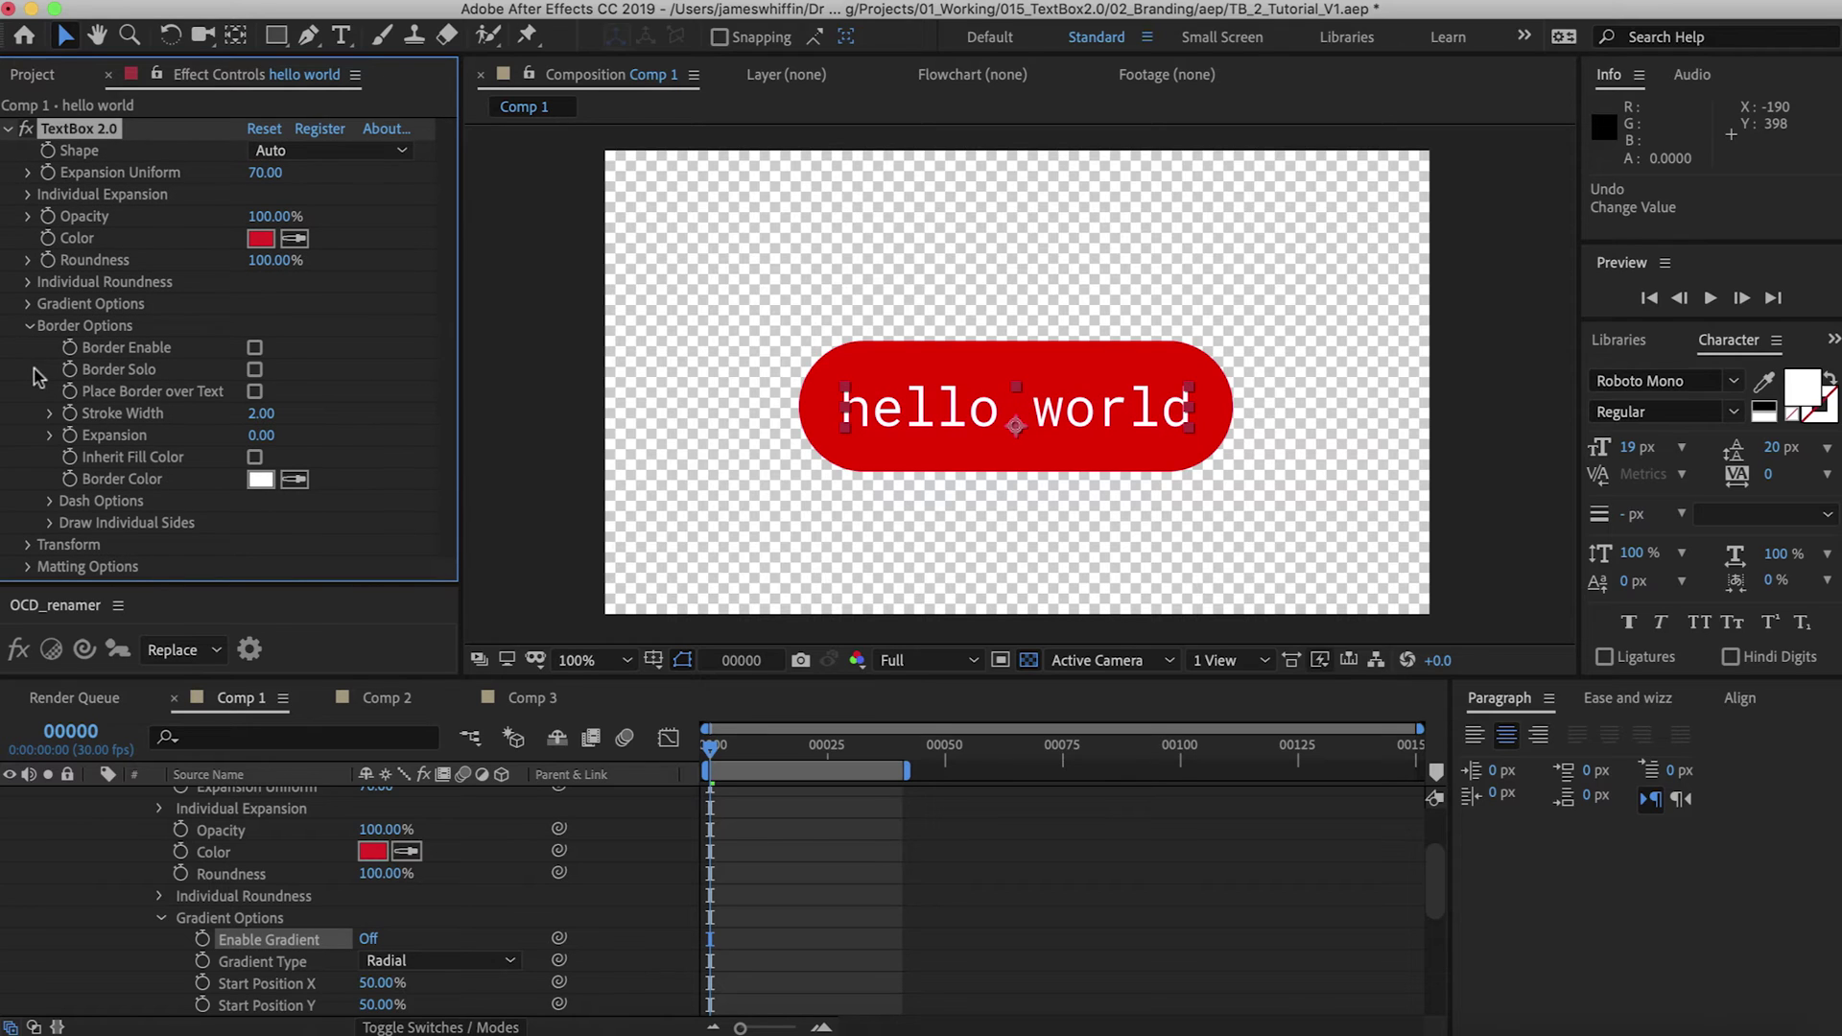
Enable the white border on a black background and enlarge the pill to Expansion Uniform 97
left_click(254, 347)
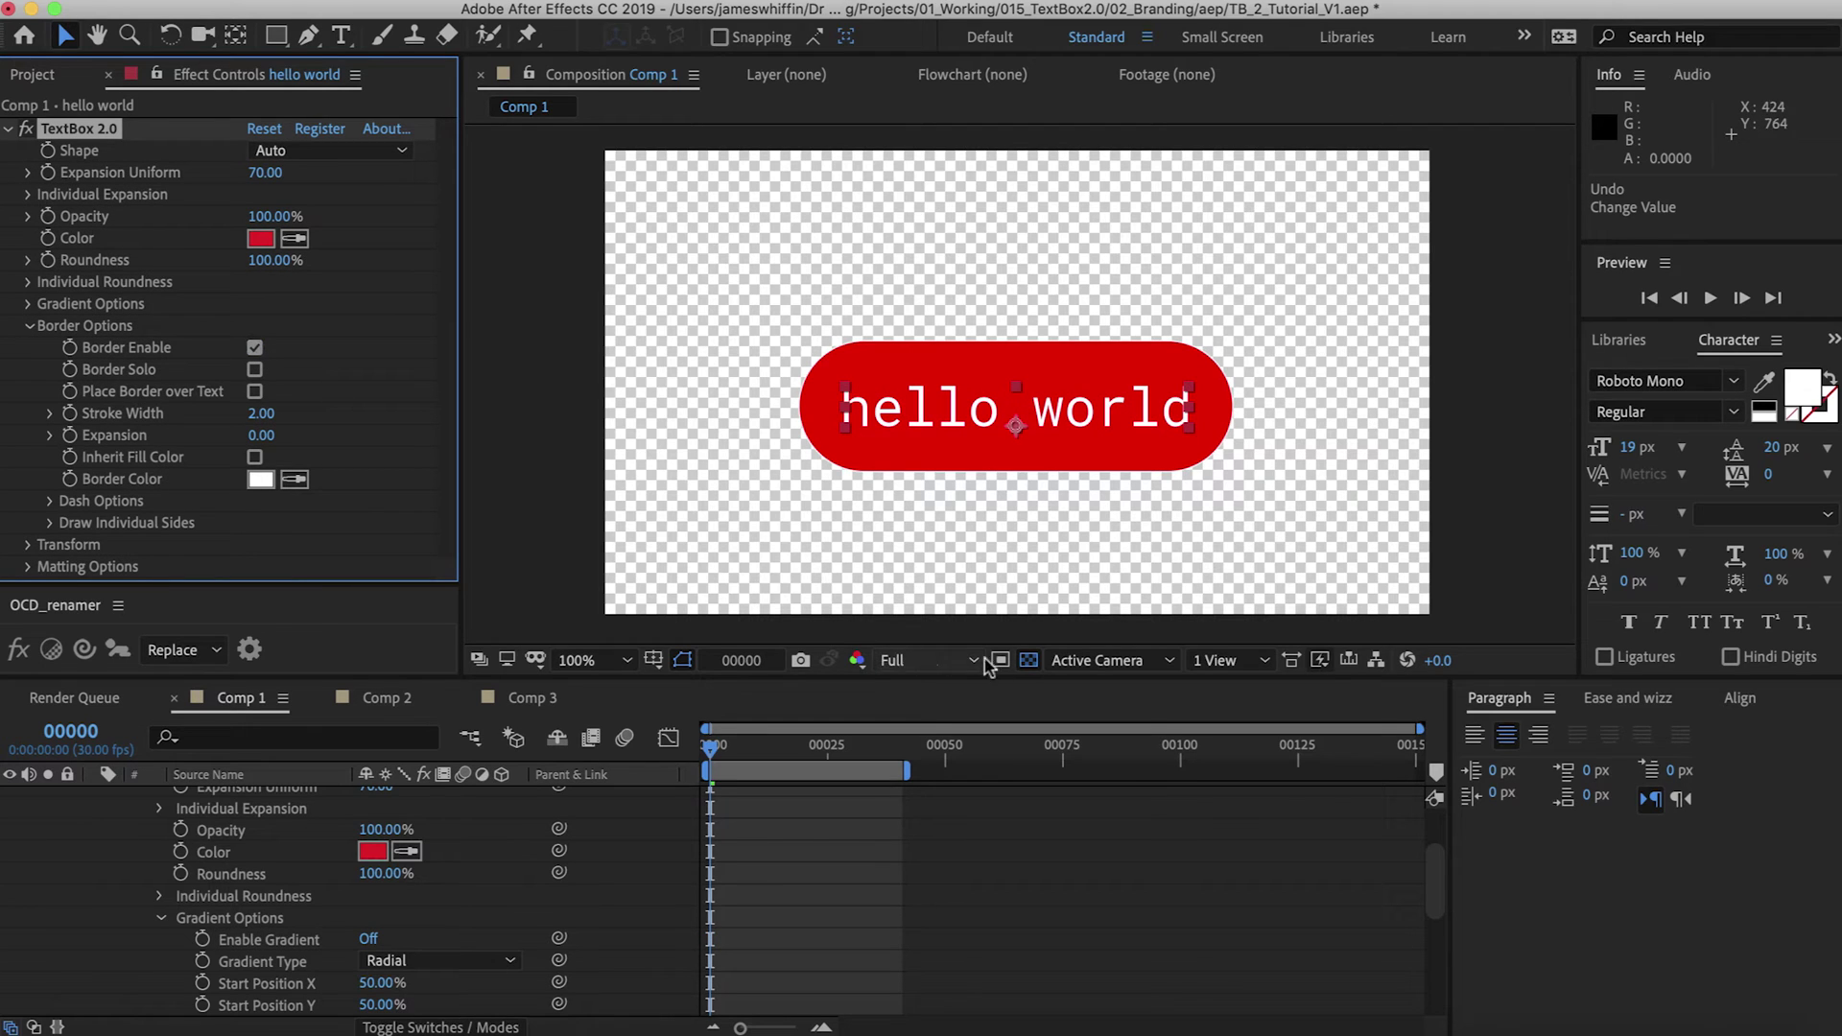
left_click(1028, 661)
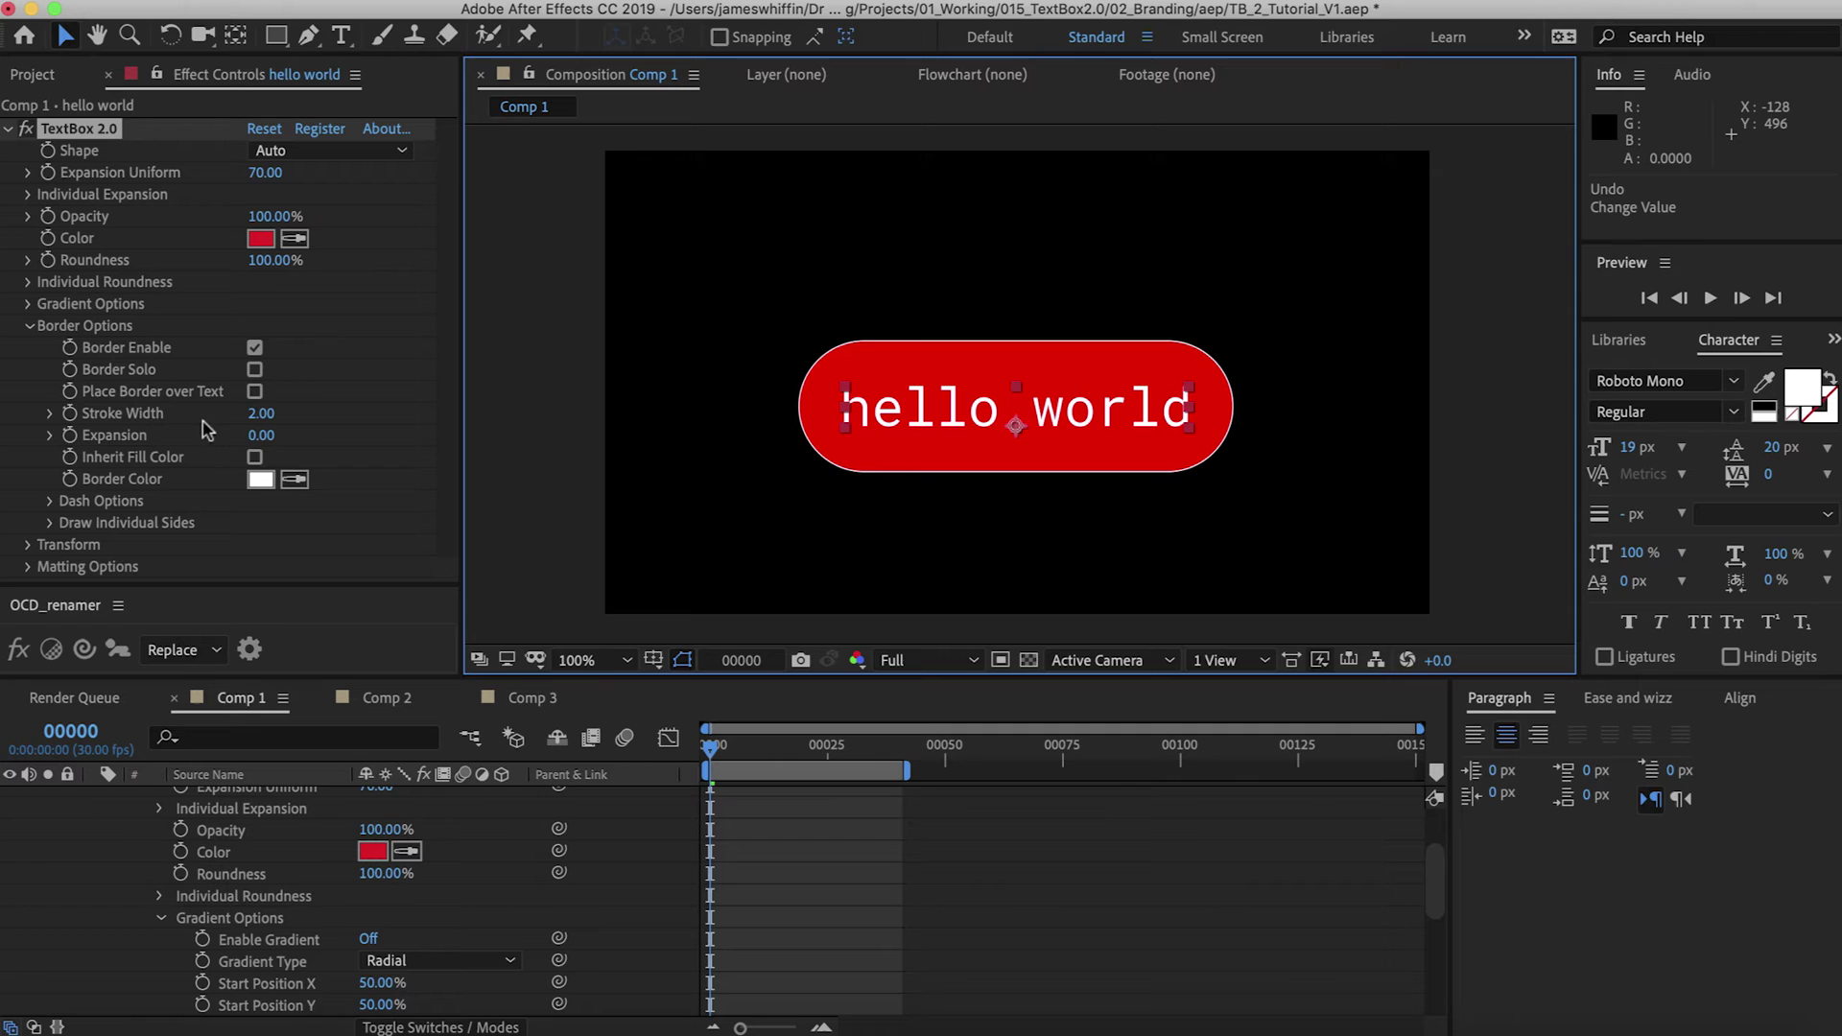
left_click_drag(257, 414, 291, 417)
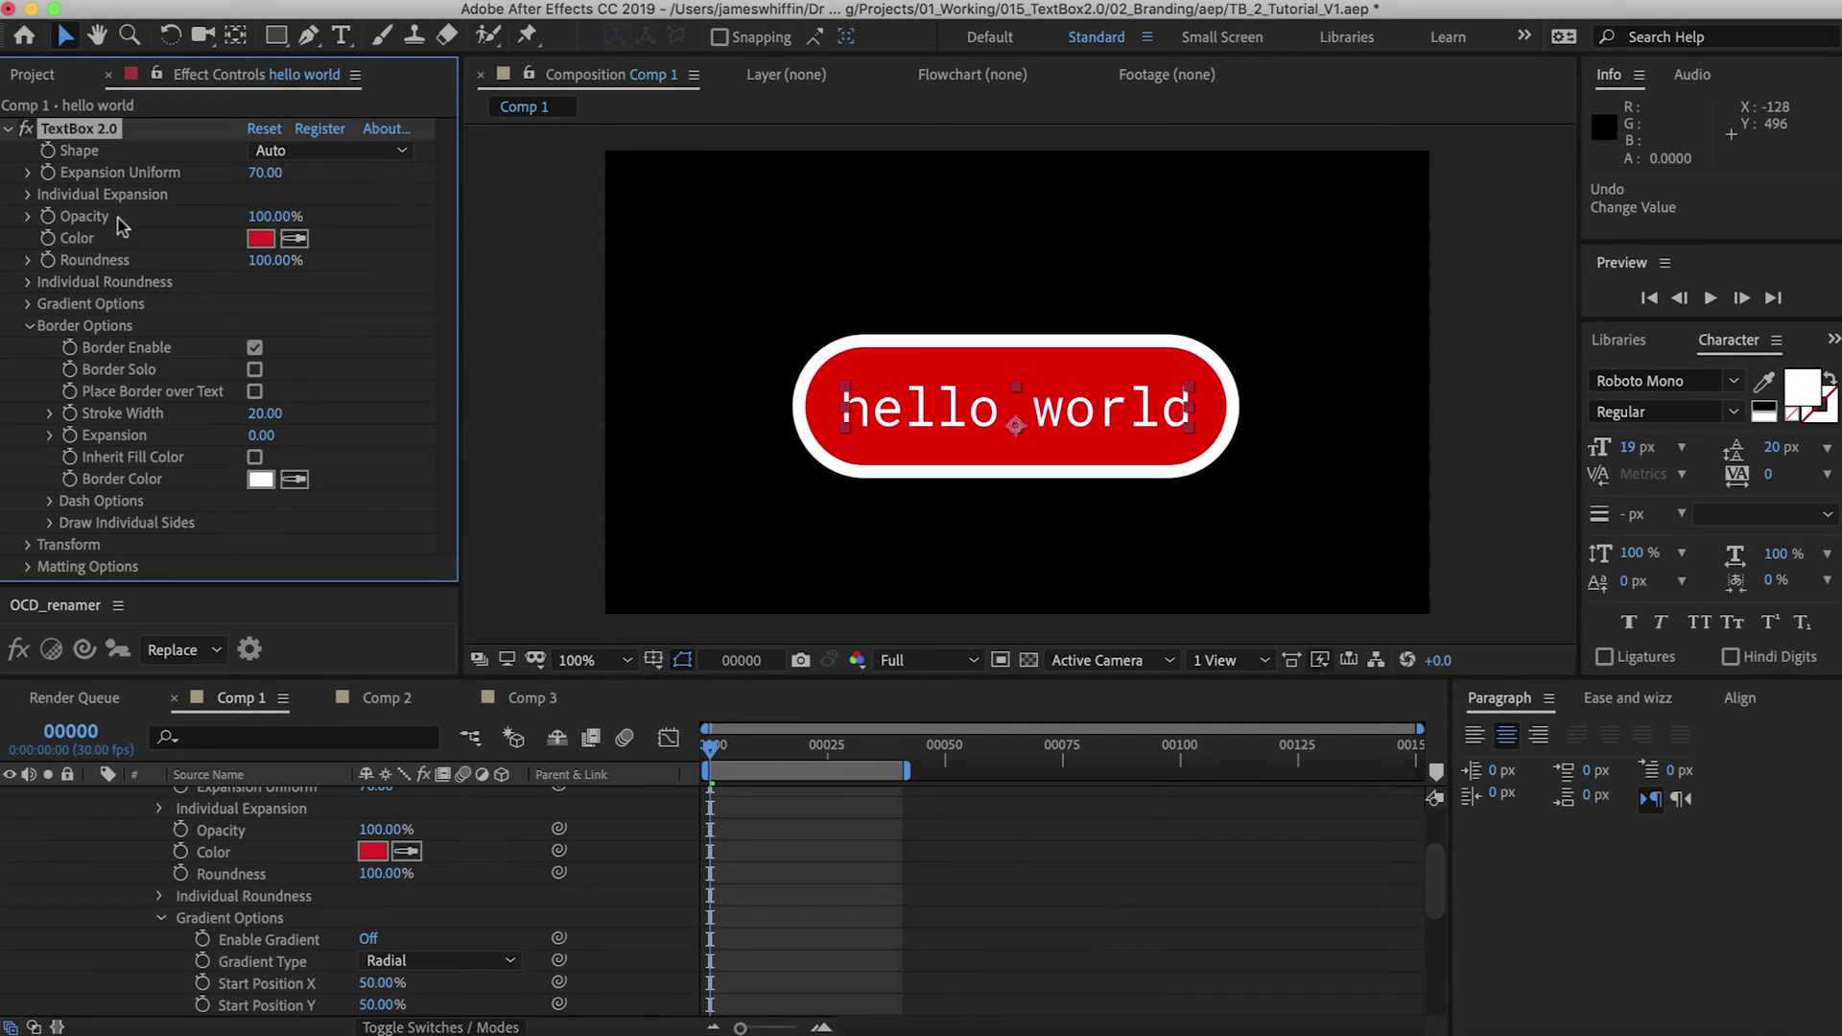
left_click(30, 195)
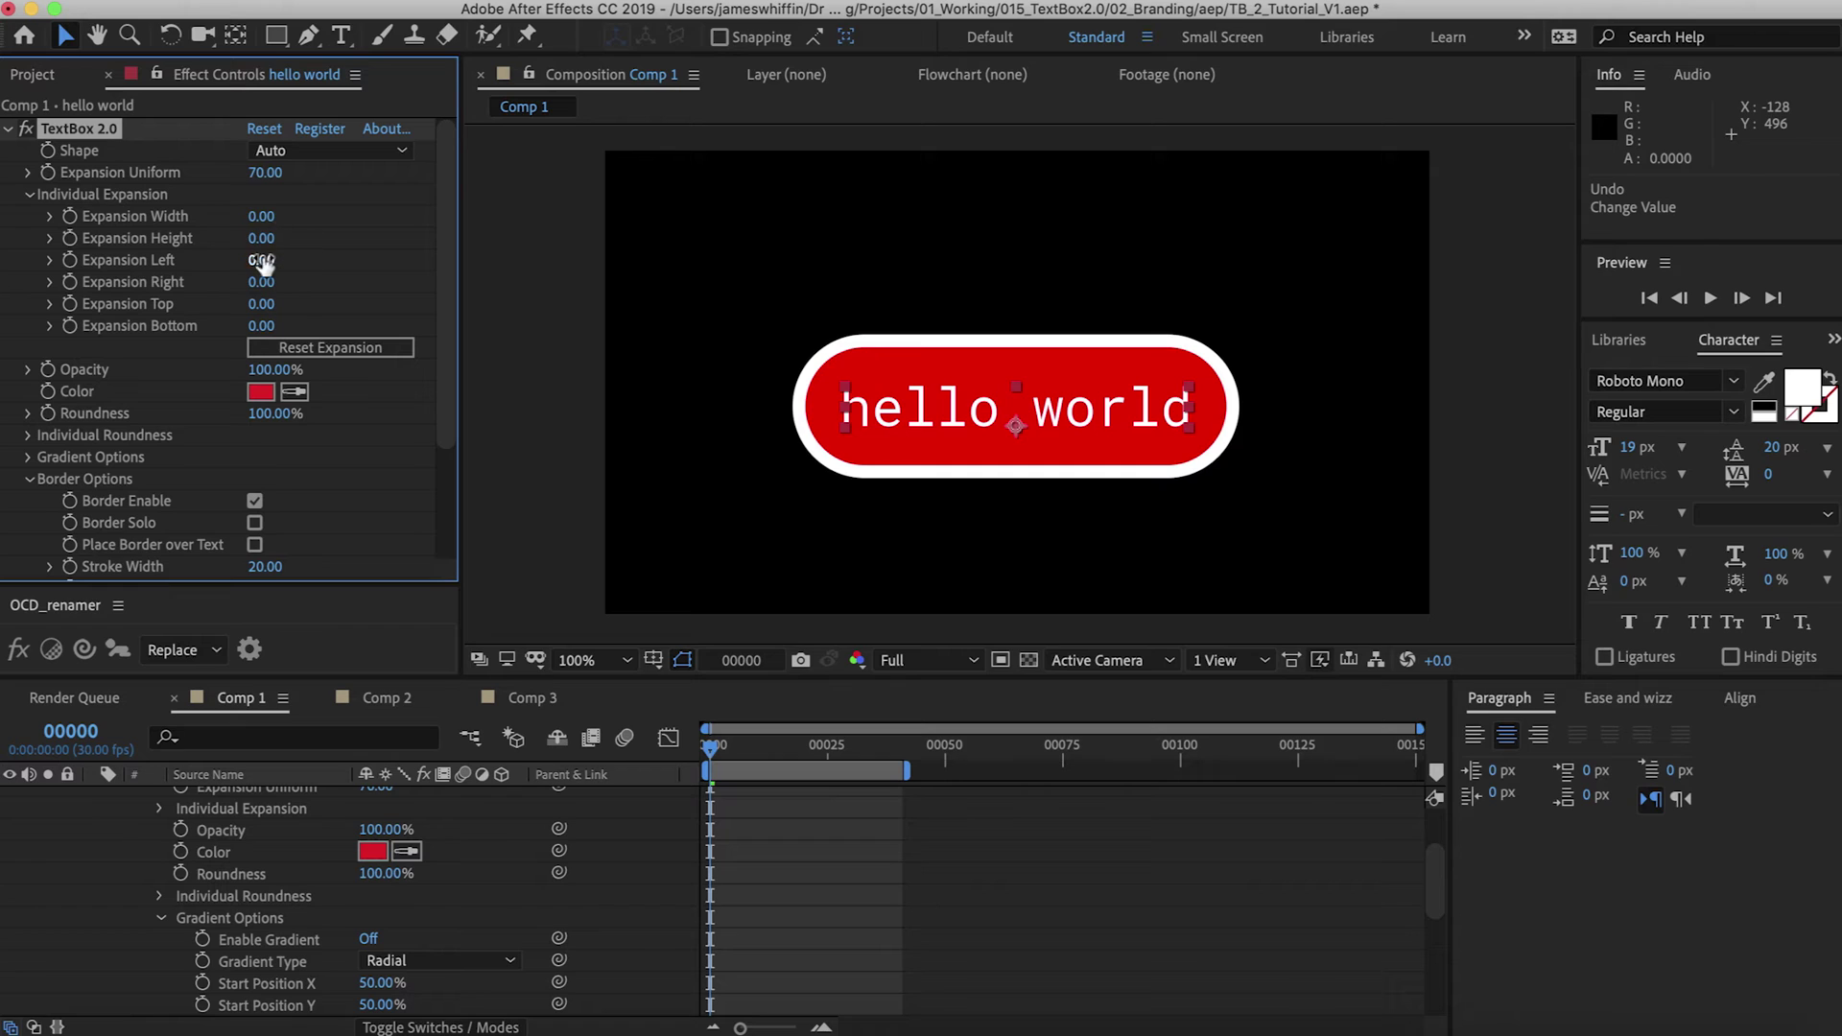
left_click_drag(261, 265, 363, 268)
key("cmd+z")
left_click_drag(265, 173, 300, 180)
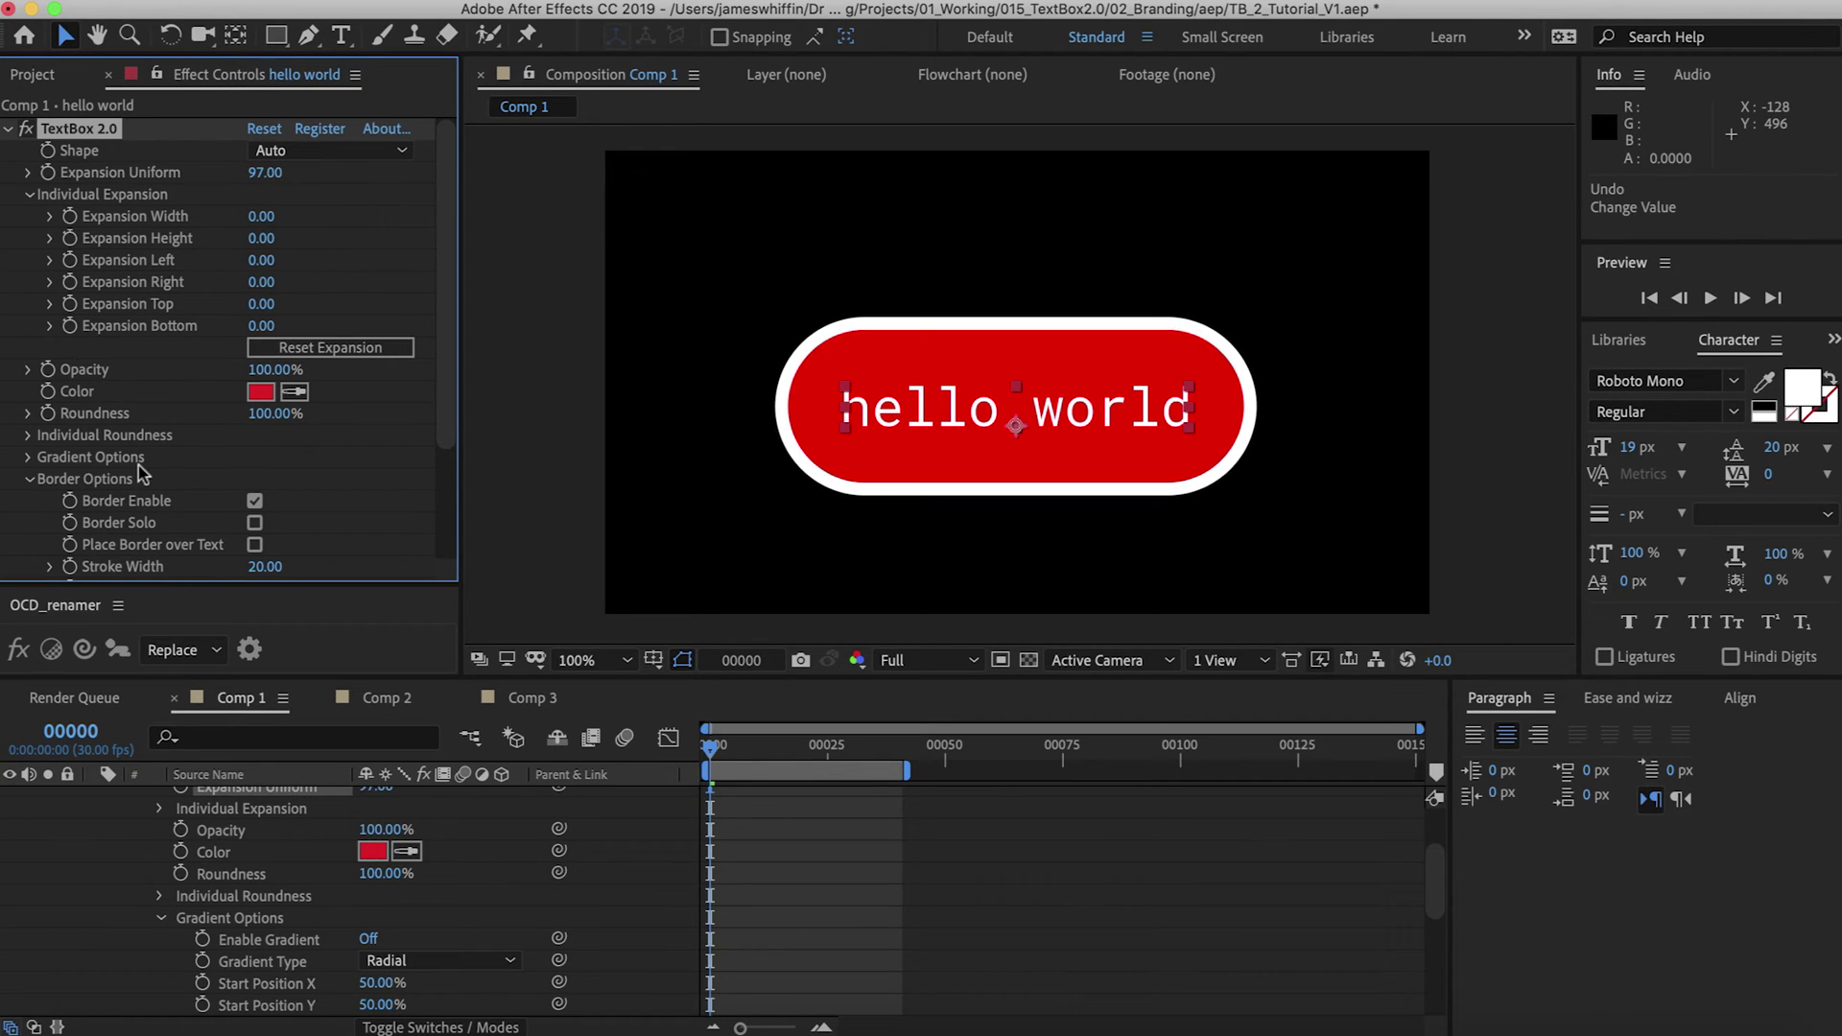
Set the border stroke width to 20 and push its expansion out to 19.9
scroll(139, 464, "down", 3)
left_click(261, 489)
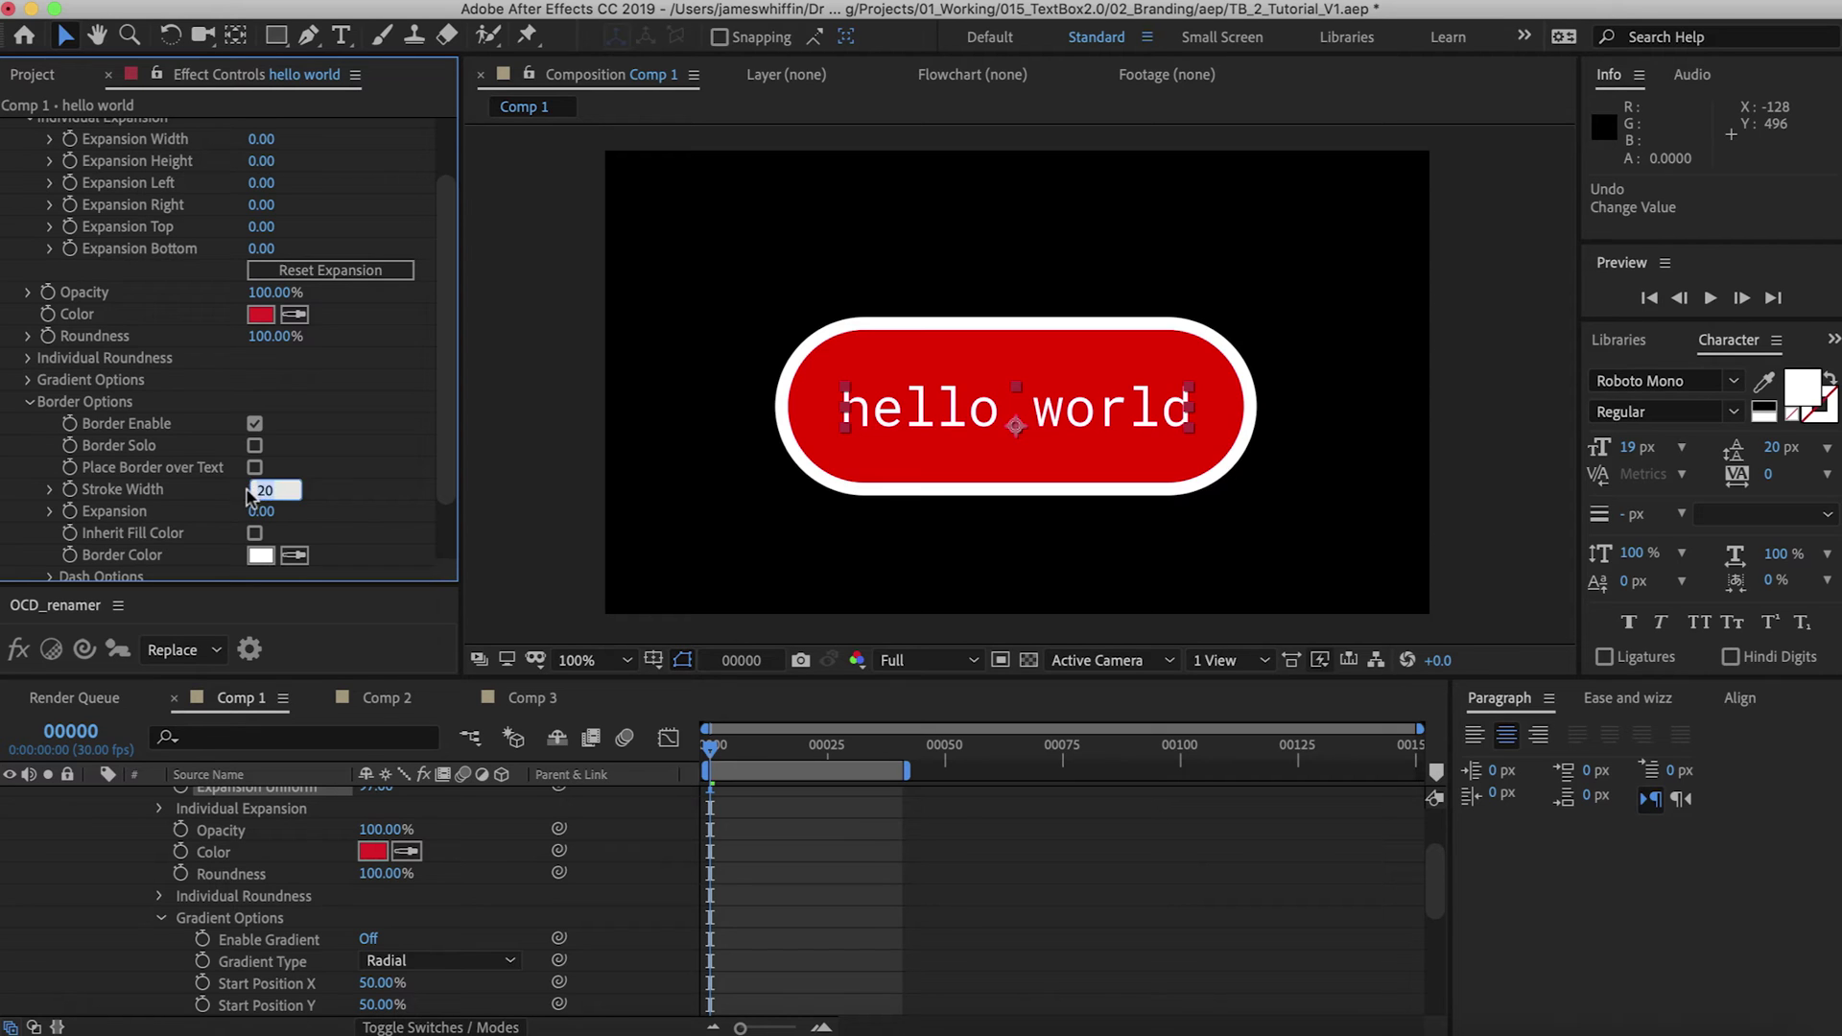
key("Return")
left_click_drag(300, 510, 460, 531)
Test the border-only, over-text and fill-colour options, keeping a white border around the red fill
left_click(254, 446)
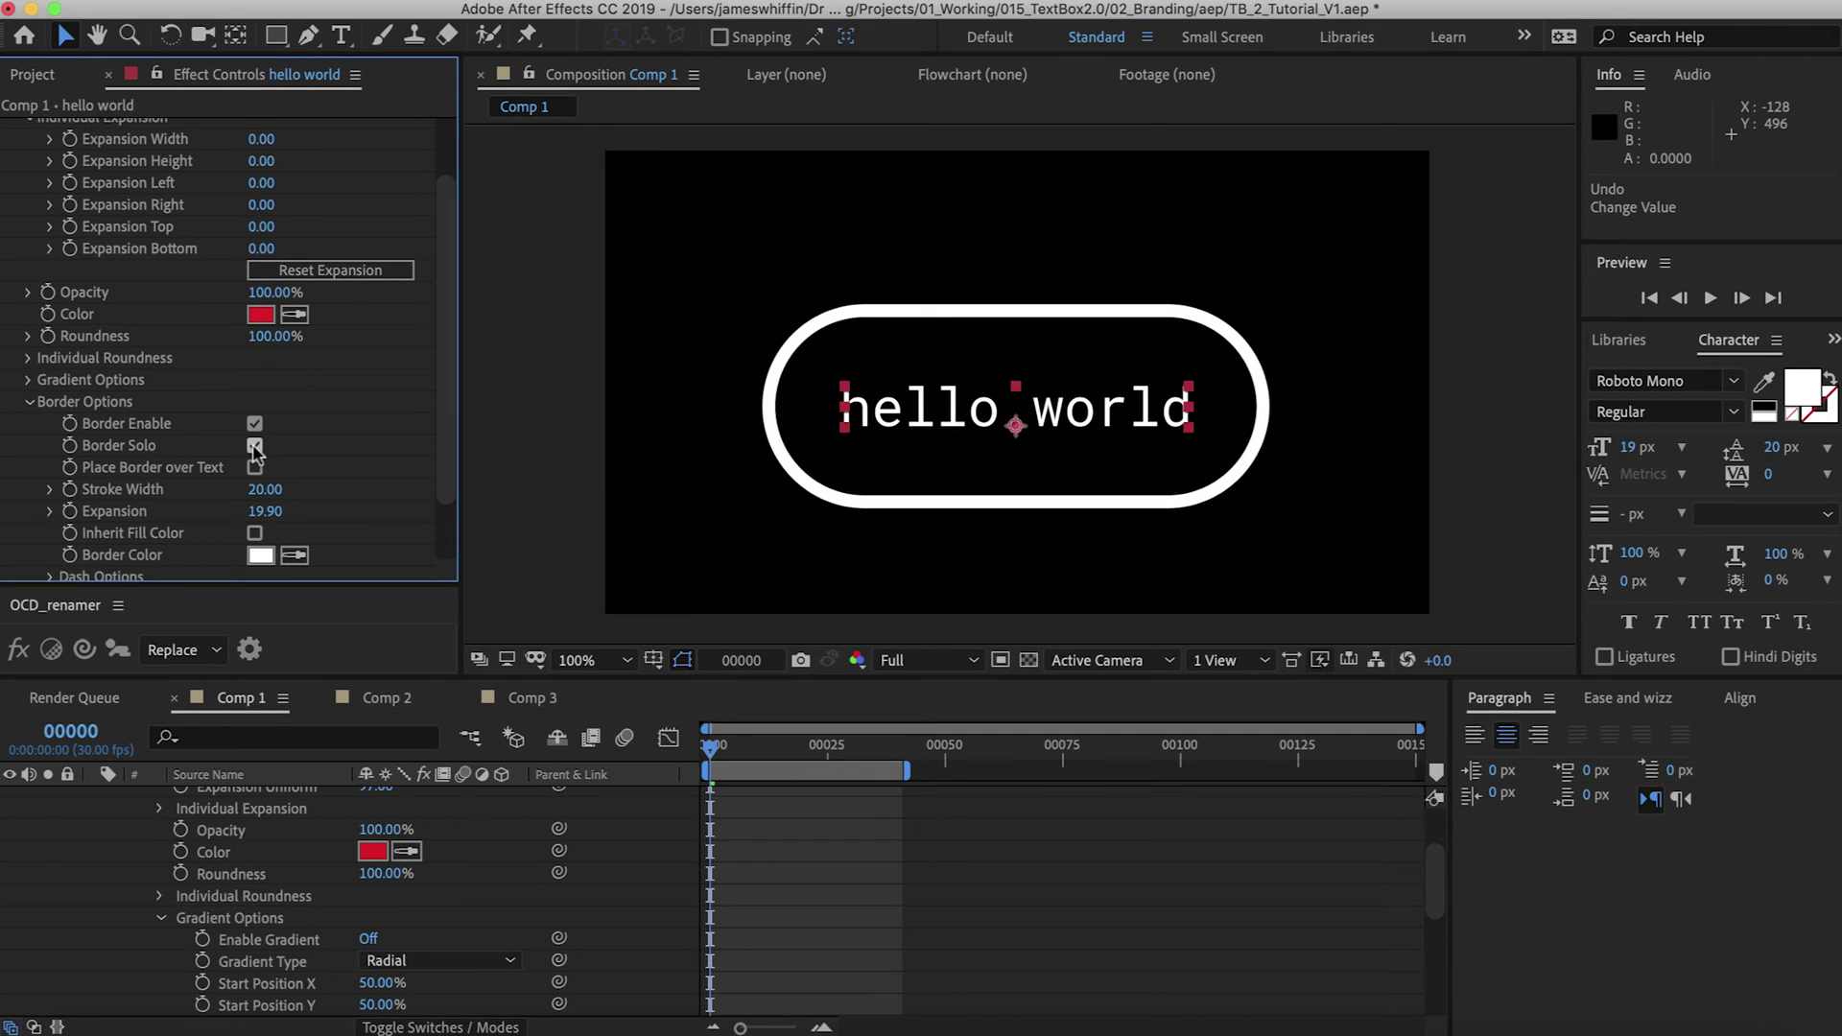
left_click(255, 446)
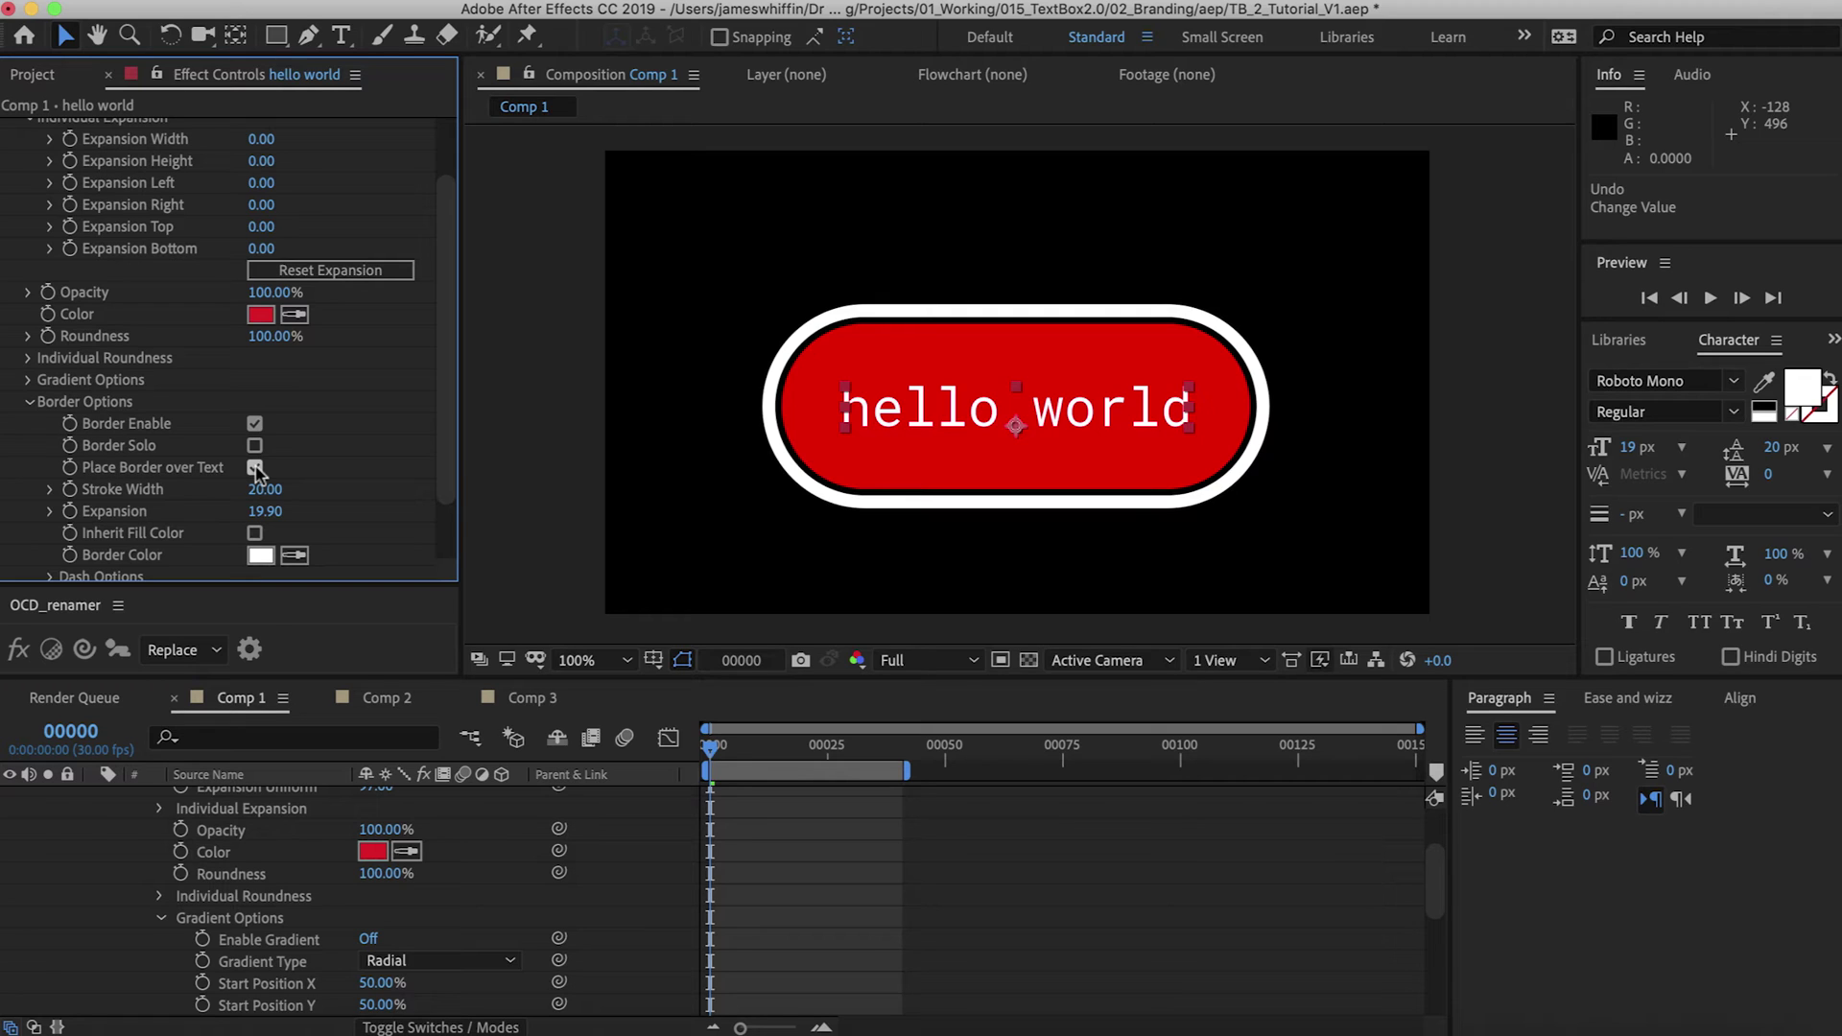
left_click(254, 467)
scroll(254, 470, "down", 2)
left_click(254, 475)
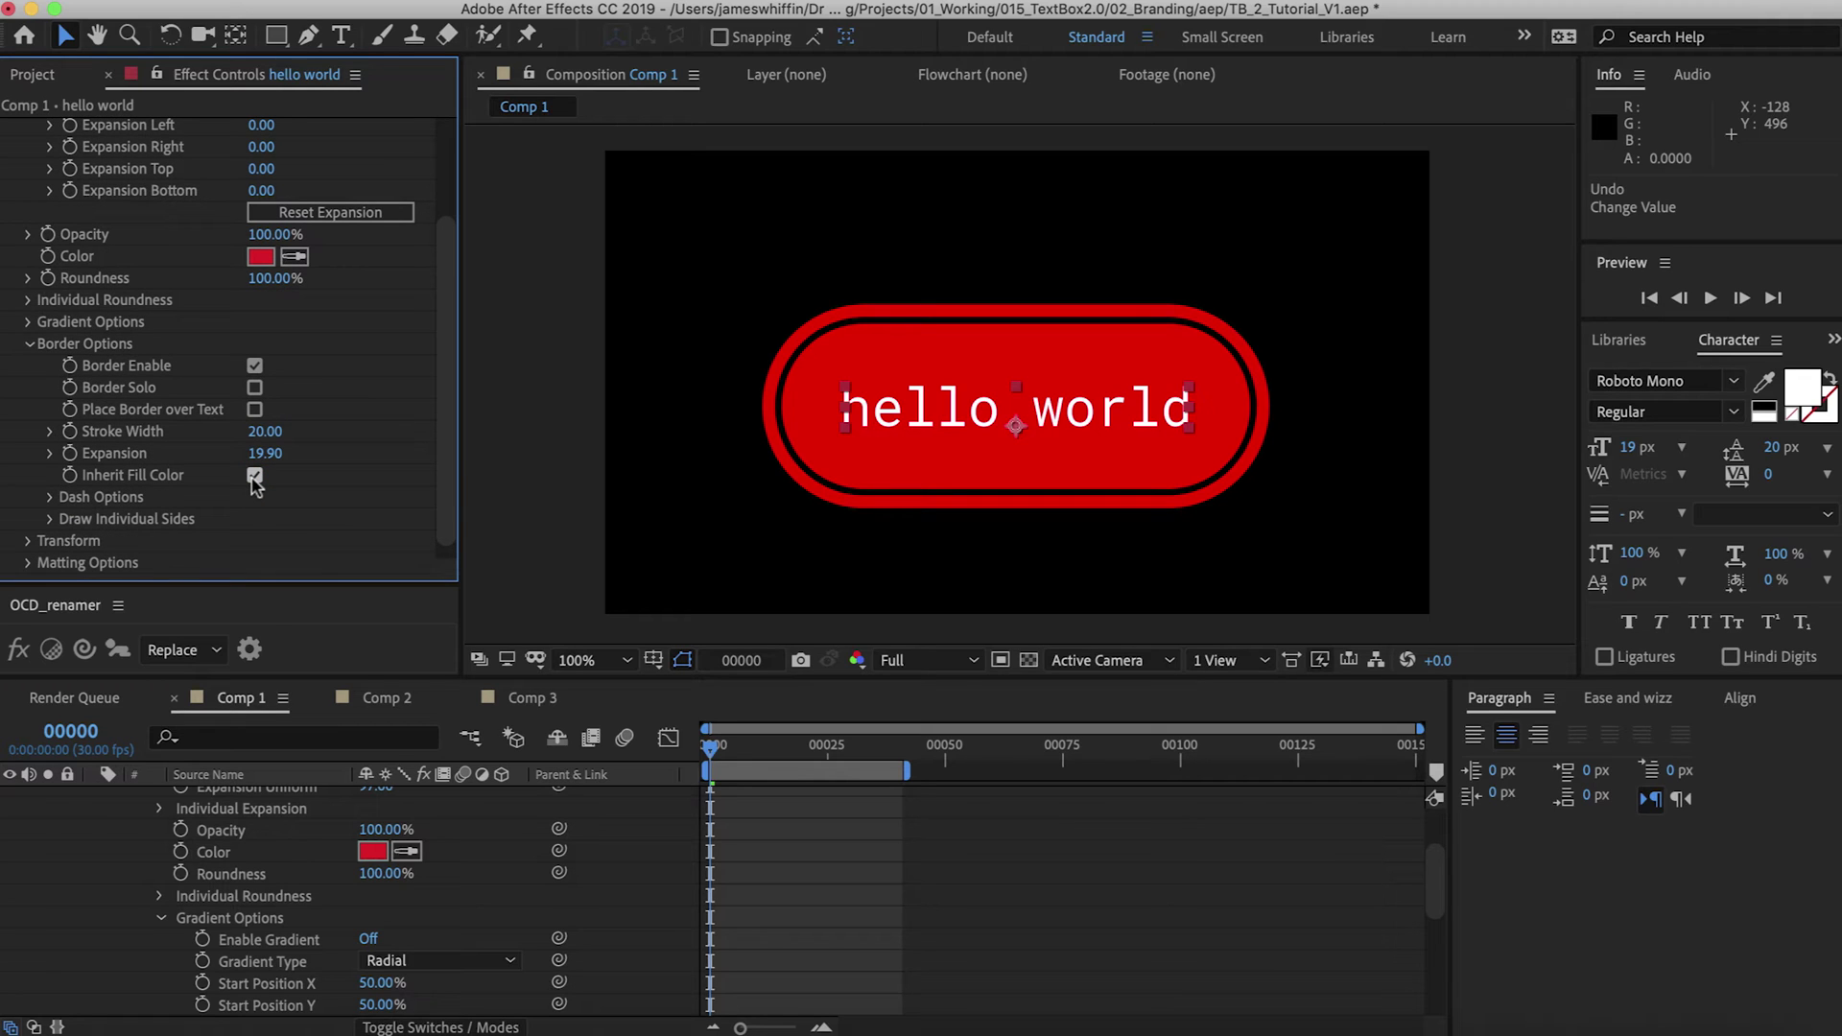
left_click(254, 477)
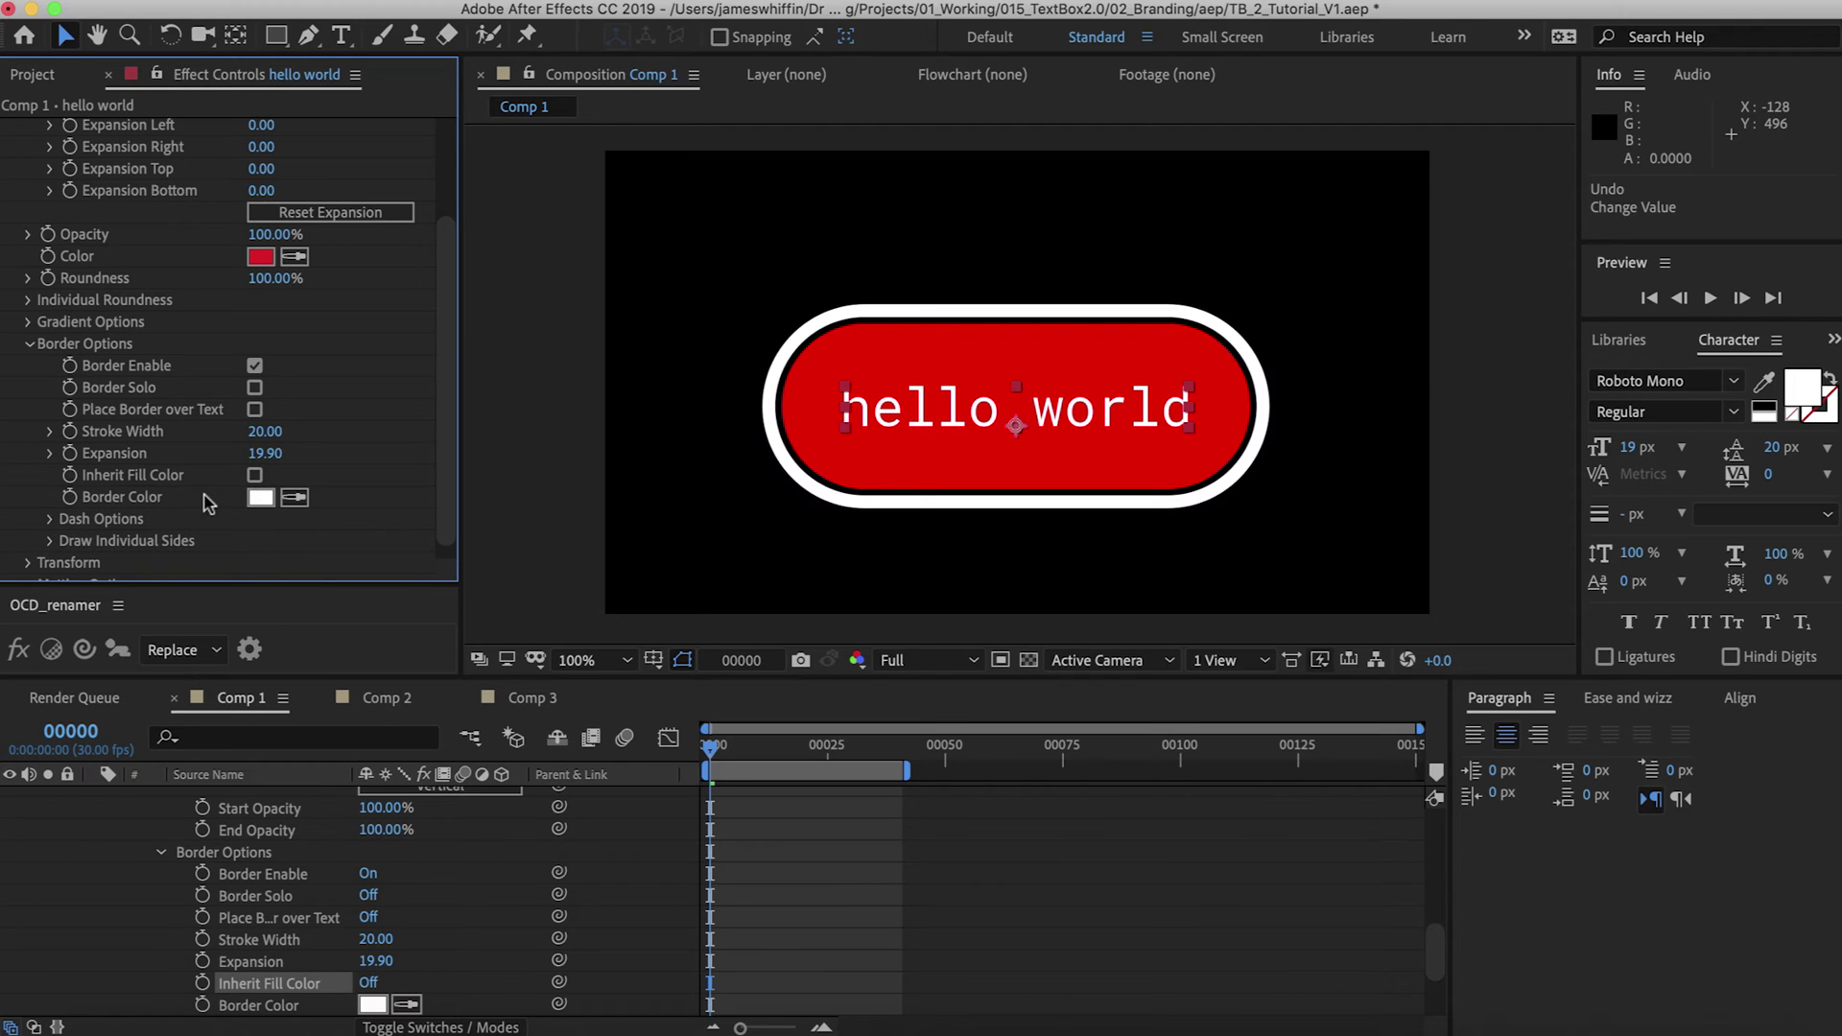
Make the border dashed with dash length 51, gap length 47 and offset 450, checking cap styles
left_click(50, 519)
scroll(119, 476, "down", 3)
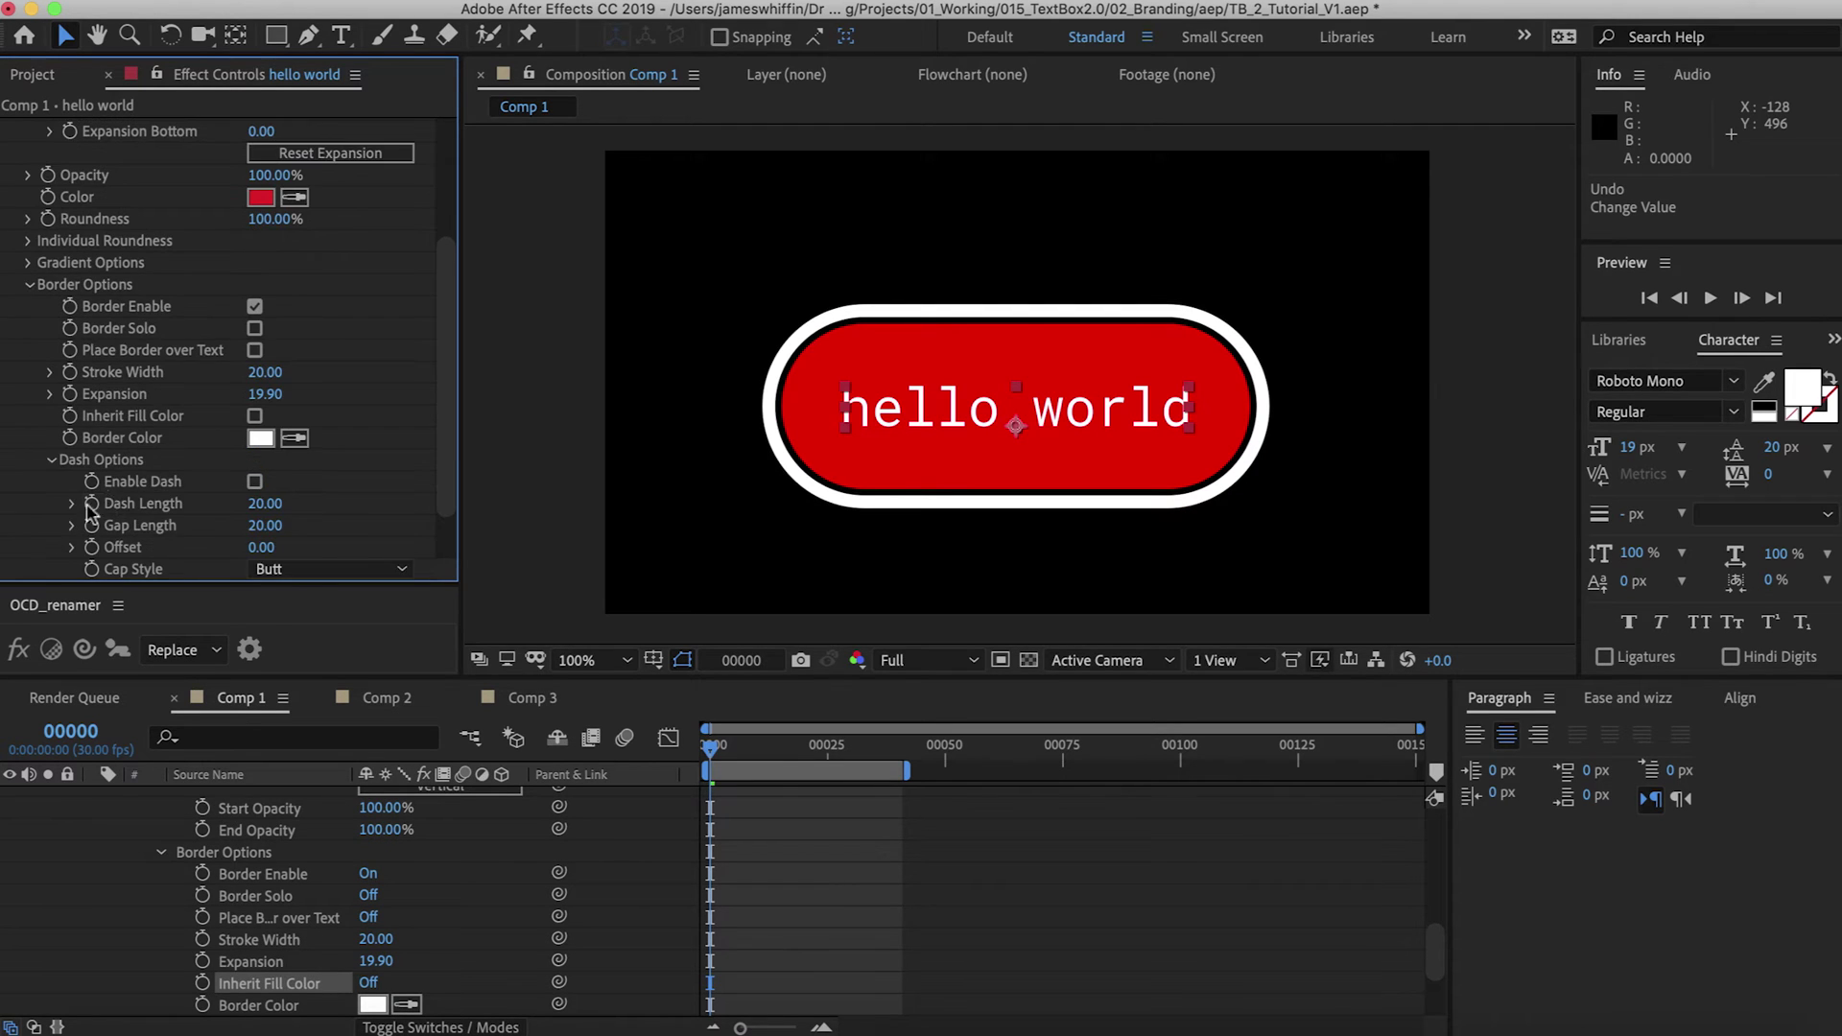
left_click(255, 425)
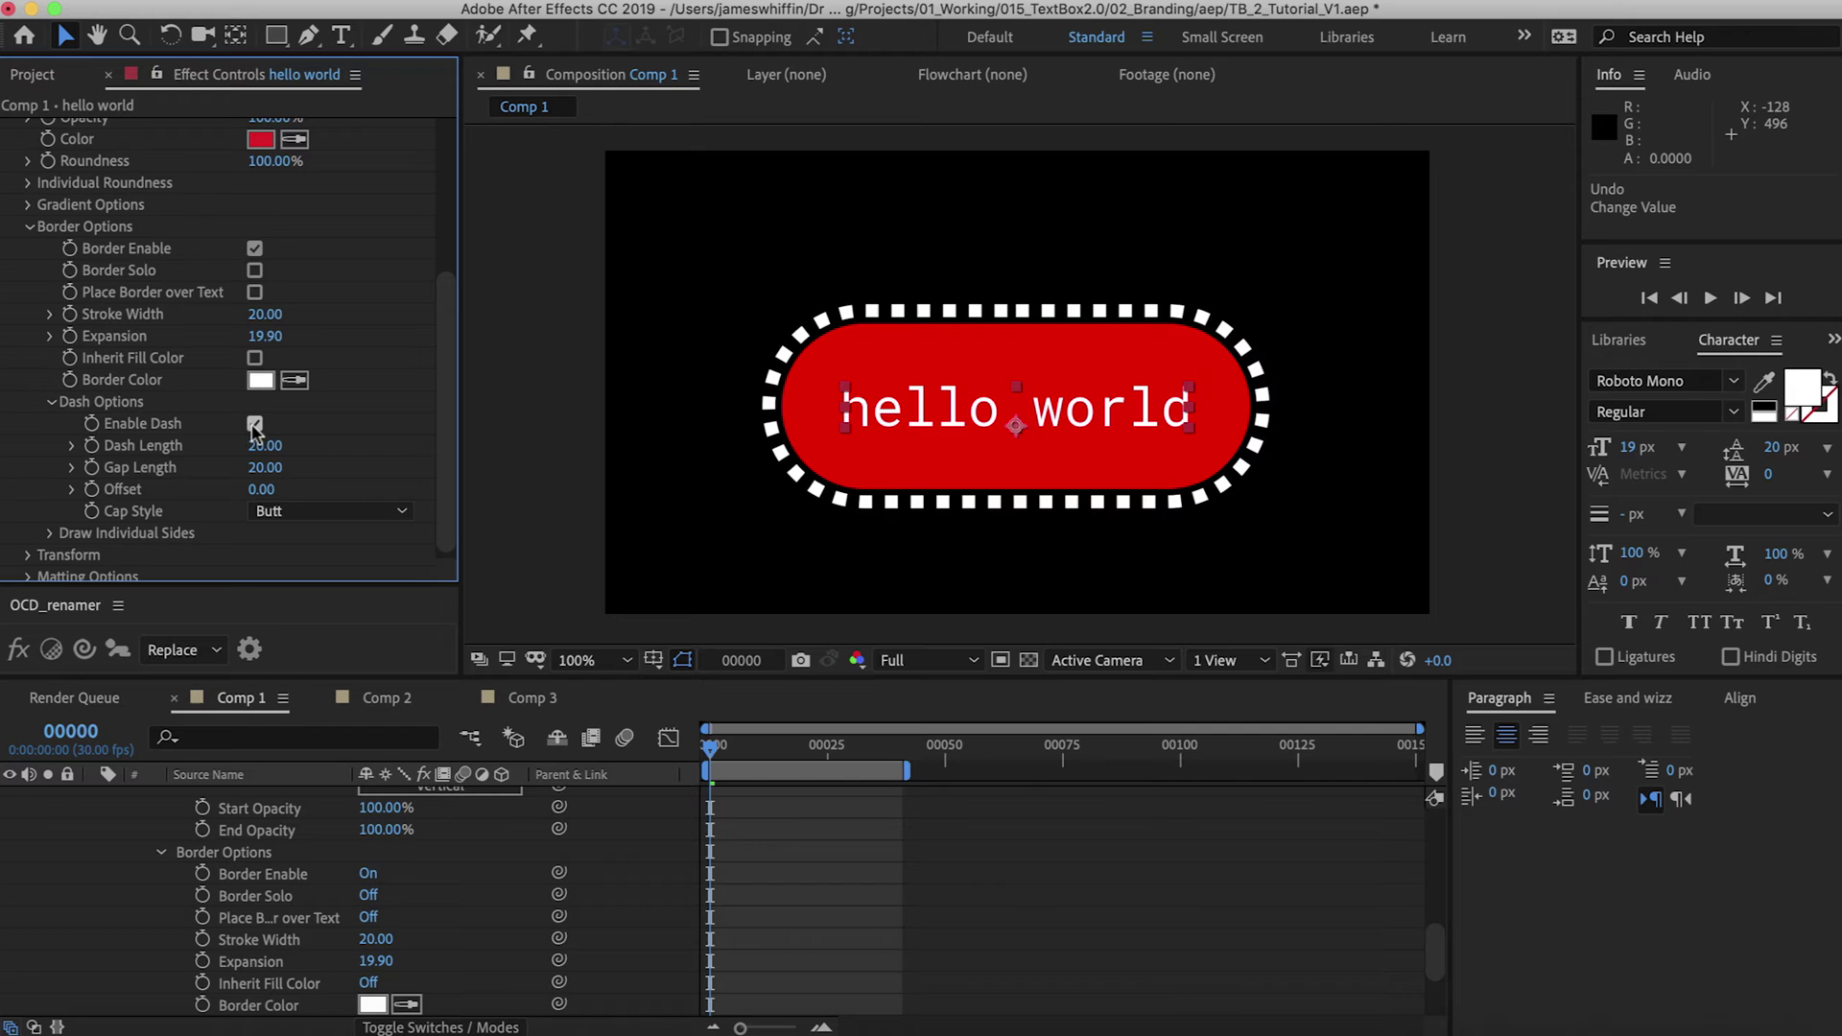
left_click_drag(261, 447, 327, 492)
left_click(274, 511)
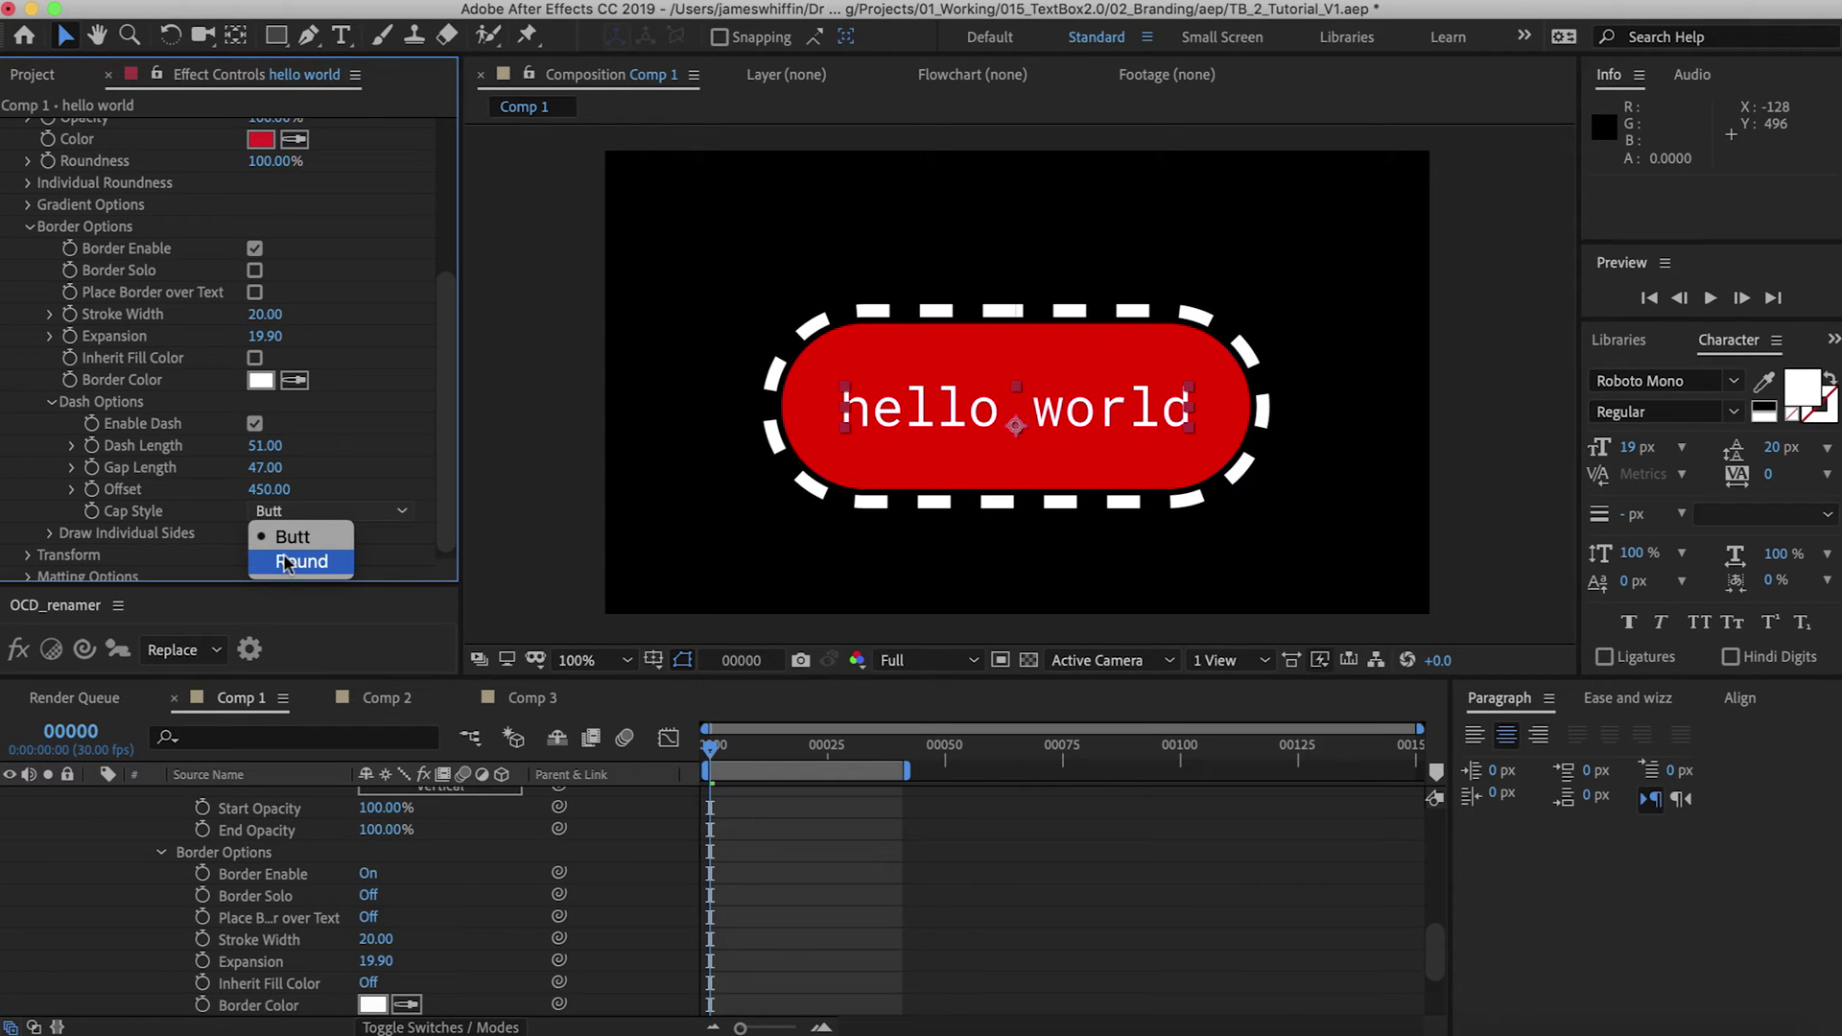
scroll(55, 531, "down", 1)
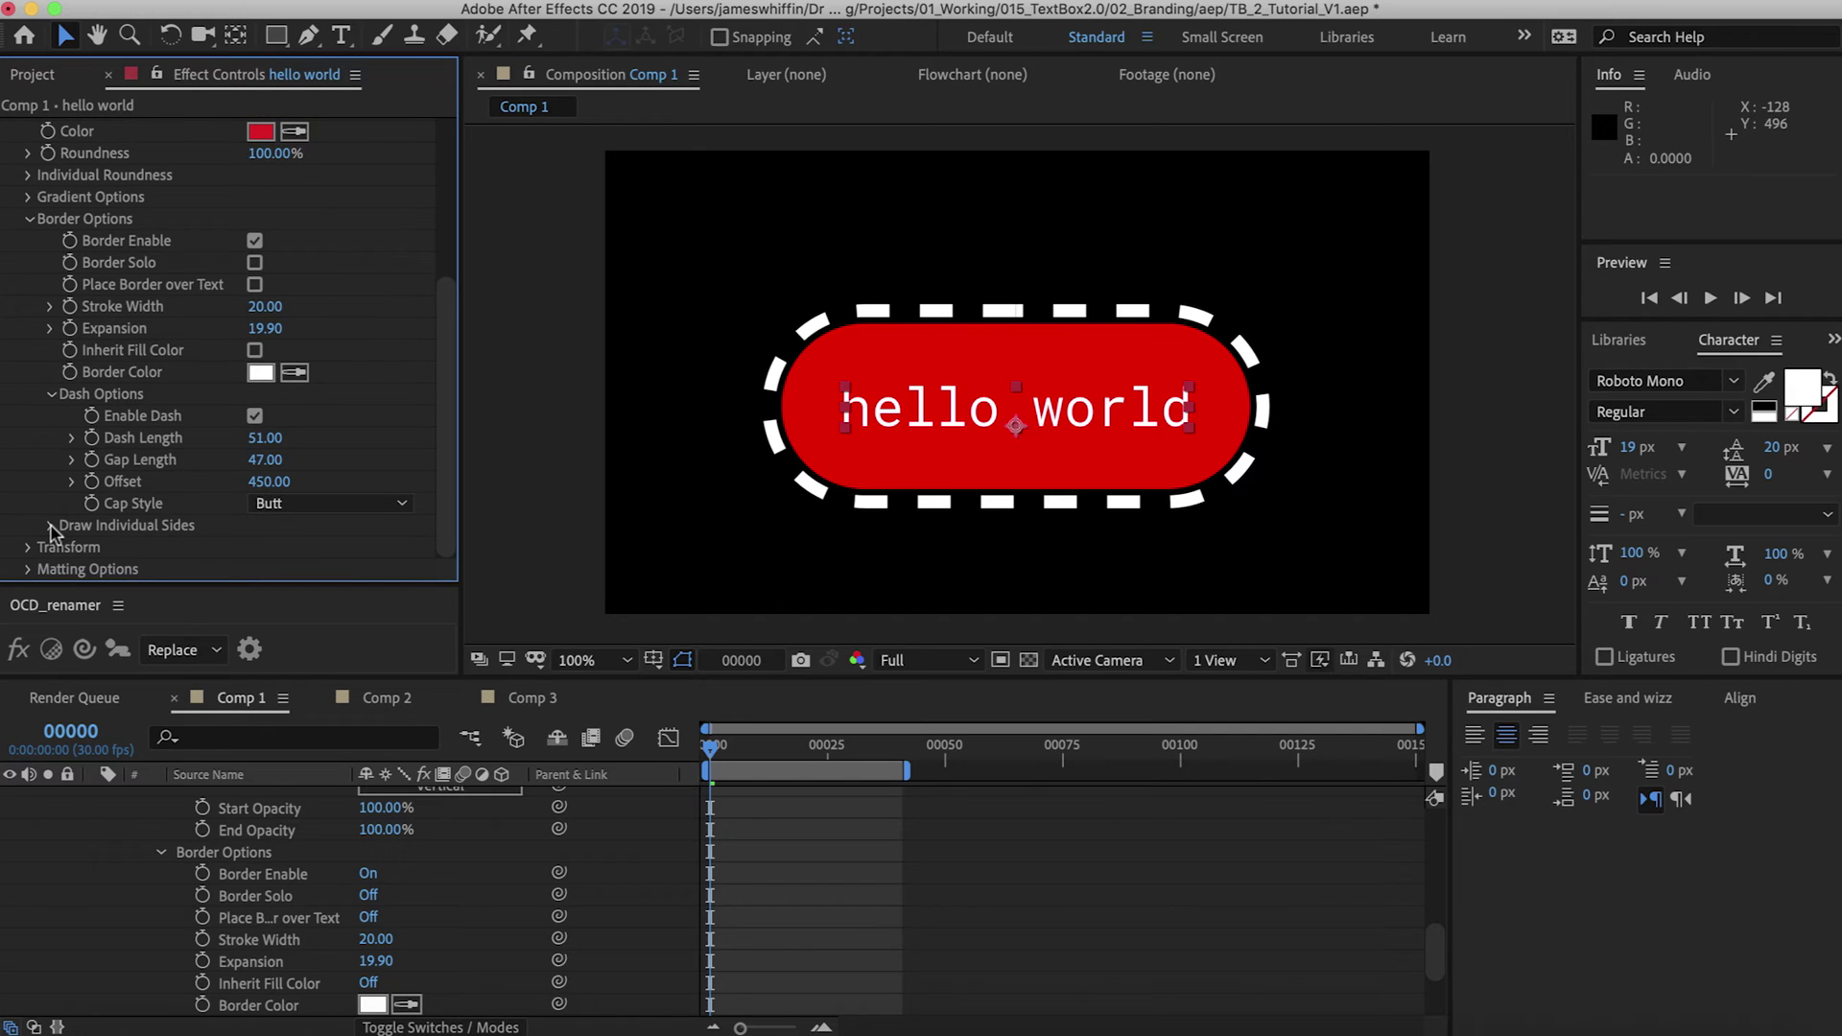
left_click(50, 526)
scroll(55, 535, "down", 3)
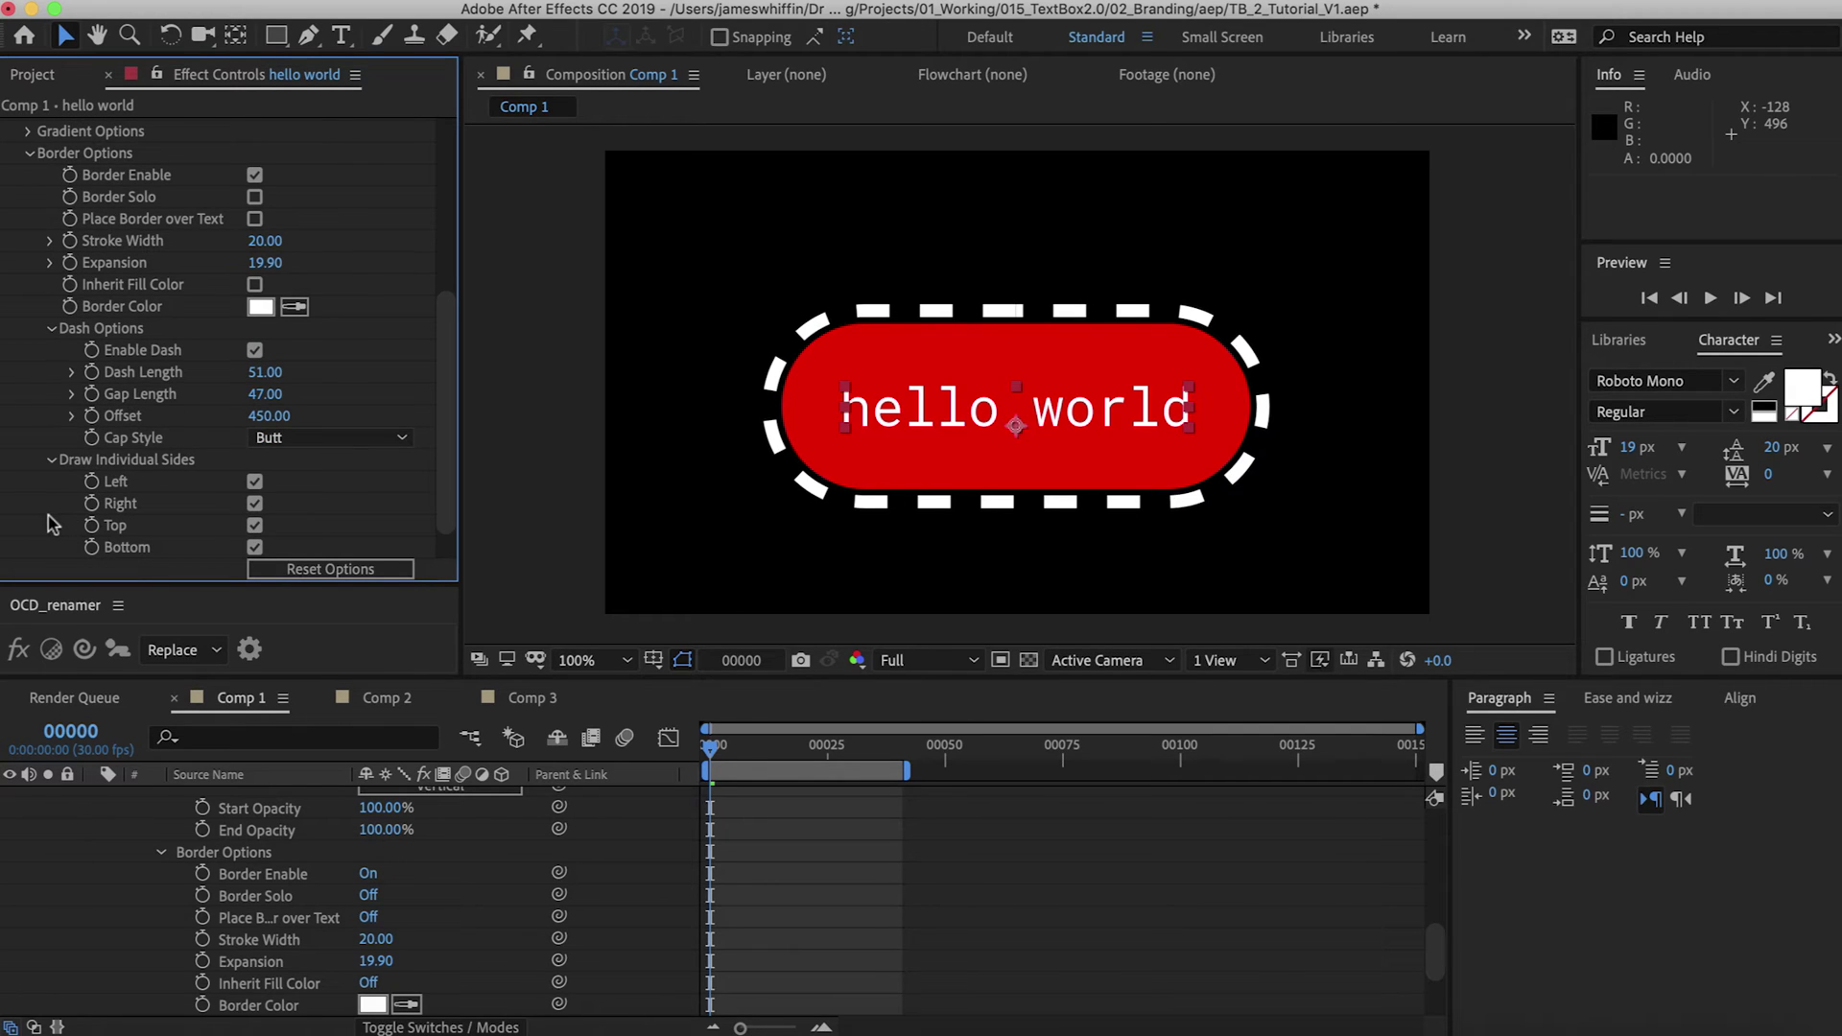
Make the border solid again and remove its top, right and left edges
left_click(254, 351)
scroll(189, 389, "down", 1)
scroll(192, 384, "up", 15)
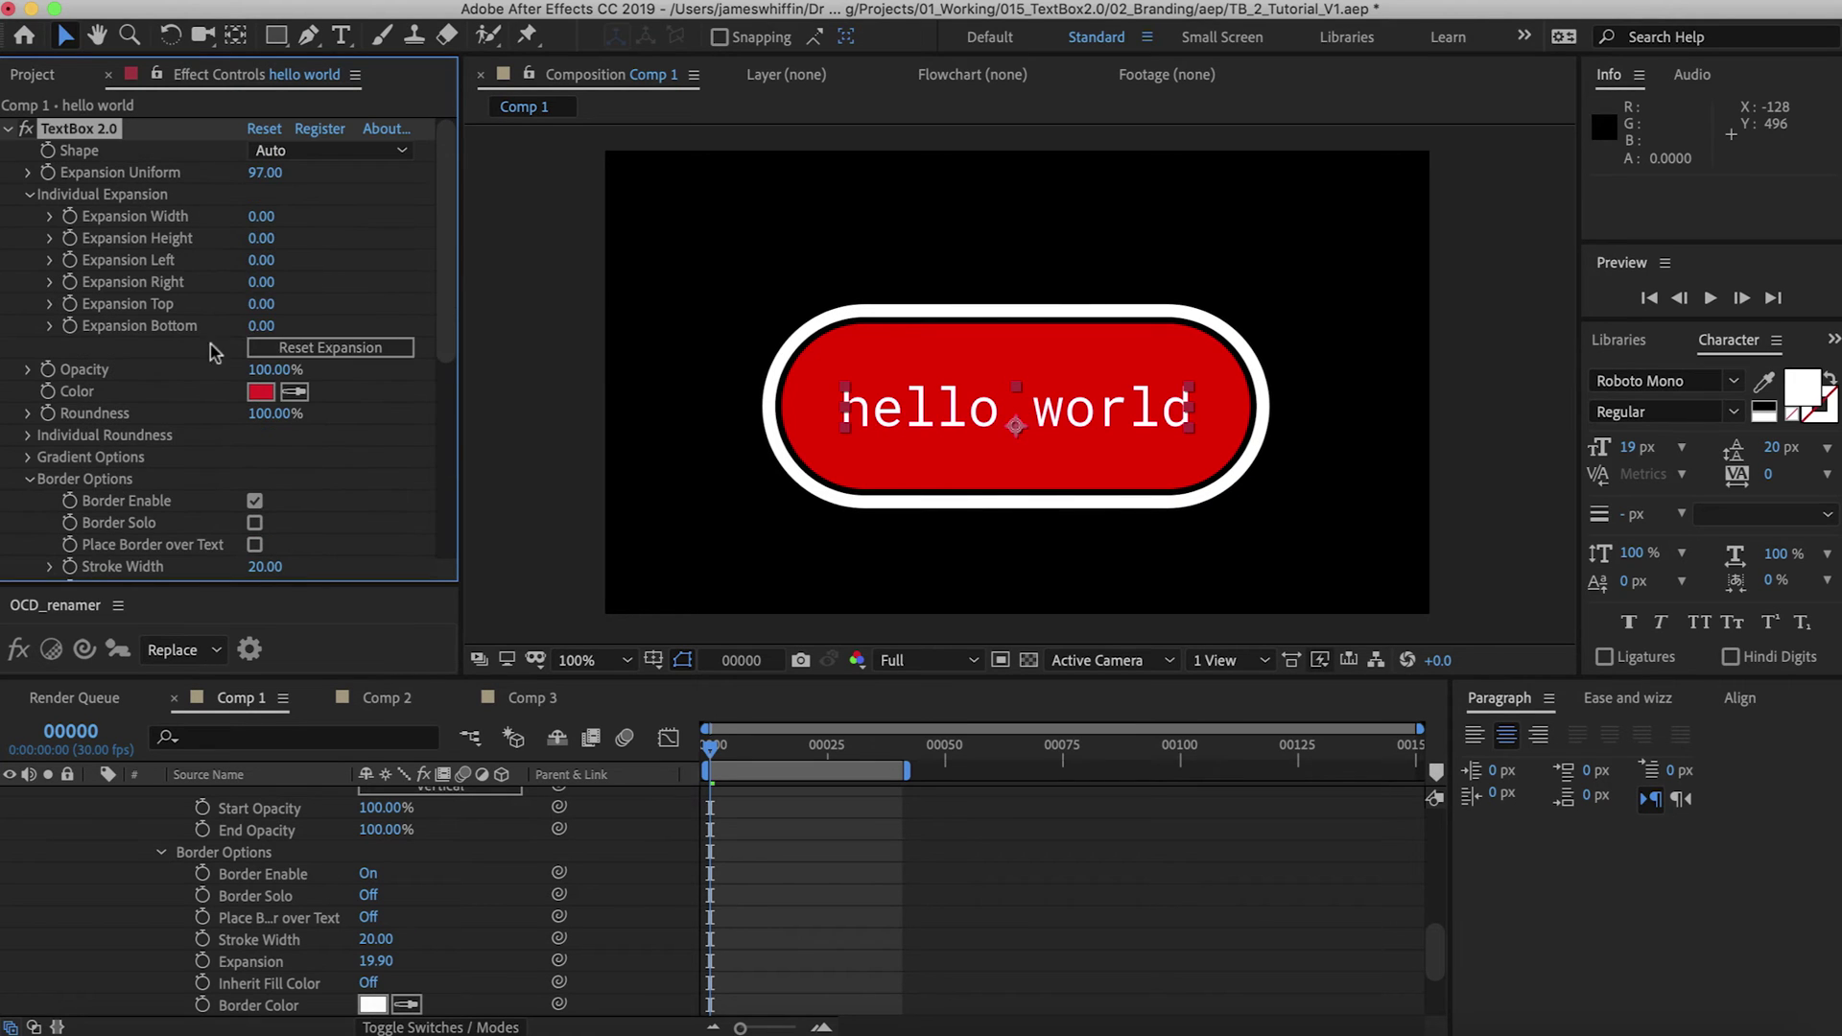
left_click_drag(275, 413, 202, 415)
scroll(211, 432, "down", 10)
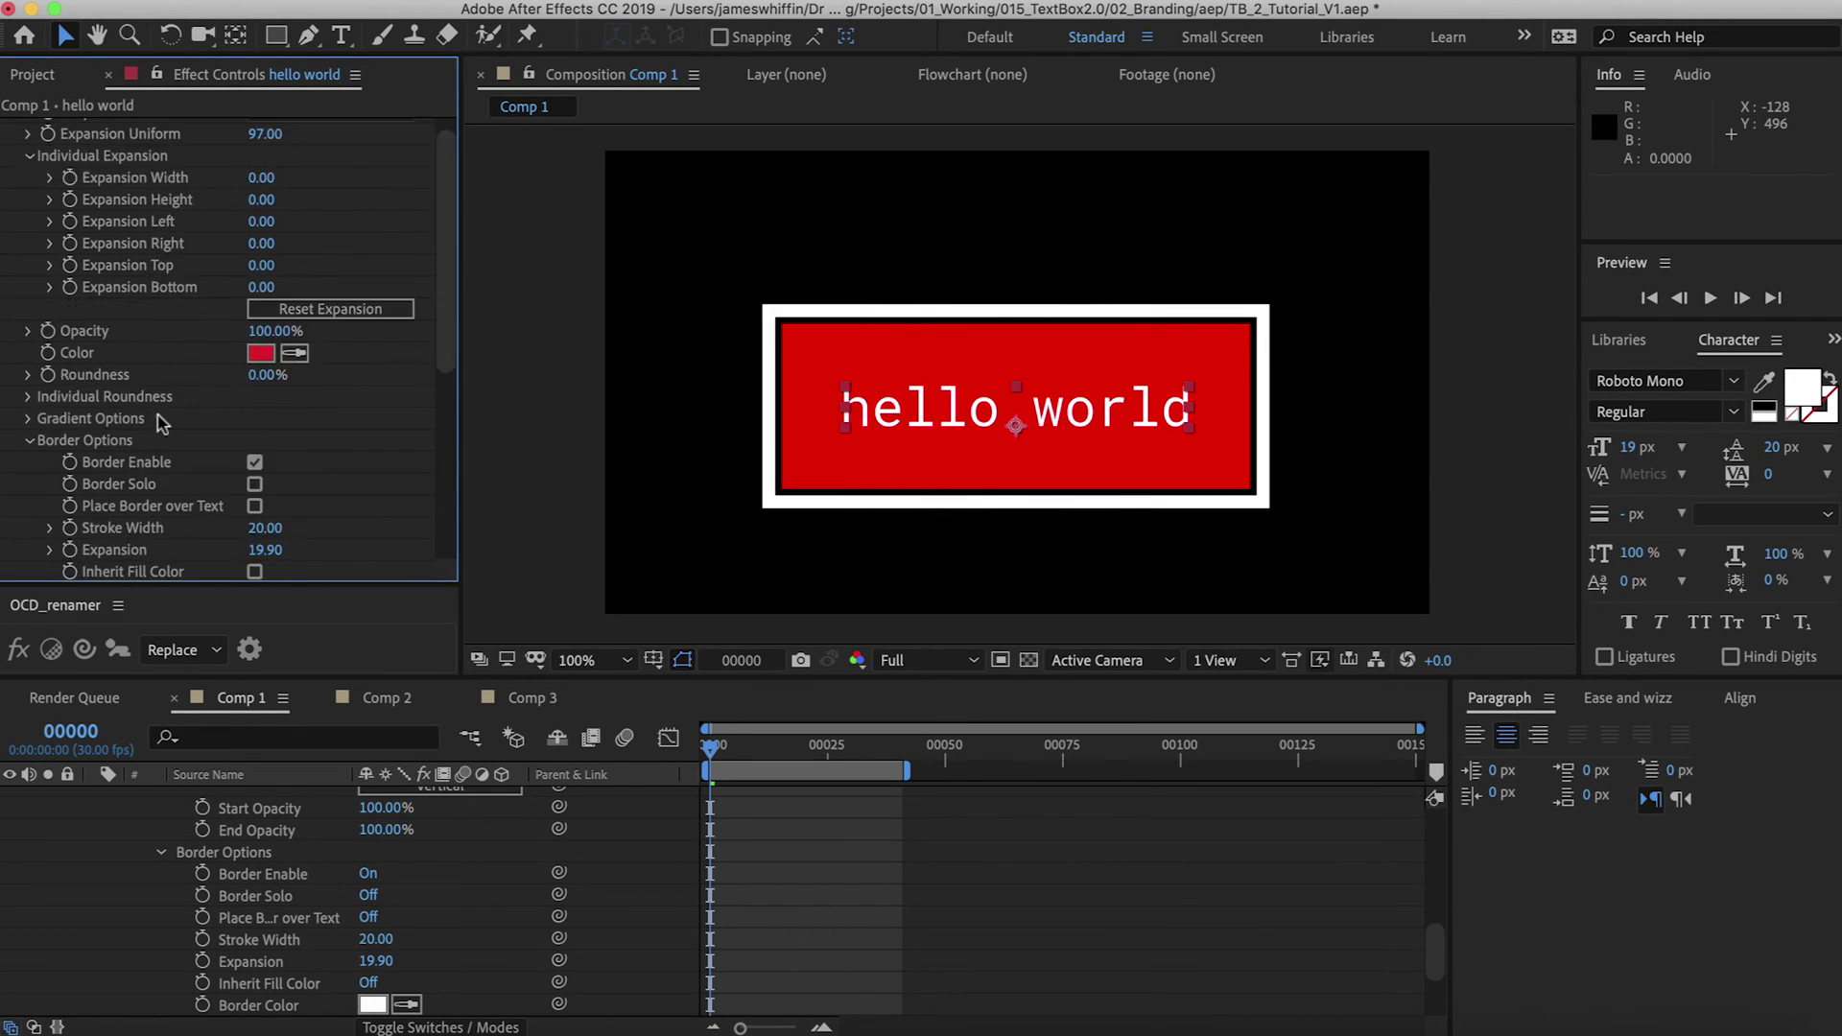
scroll(242, 494, "down", 2)
left_click(254, 482)
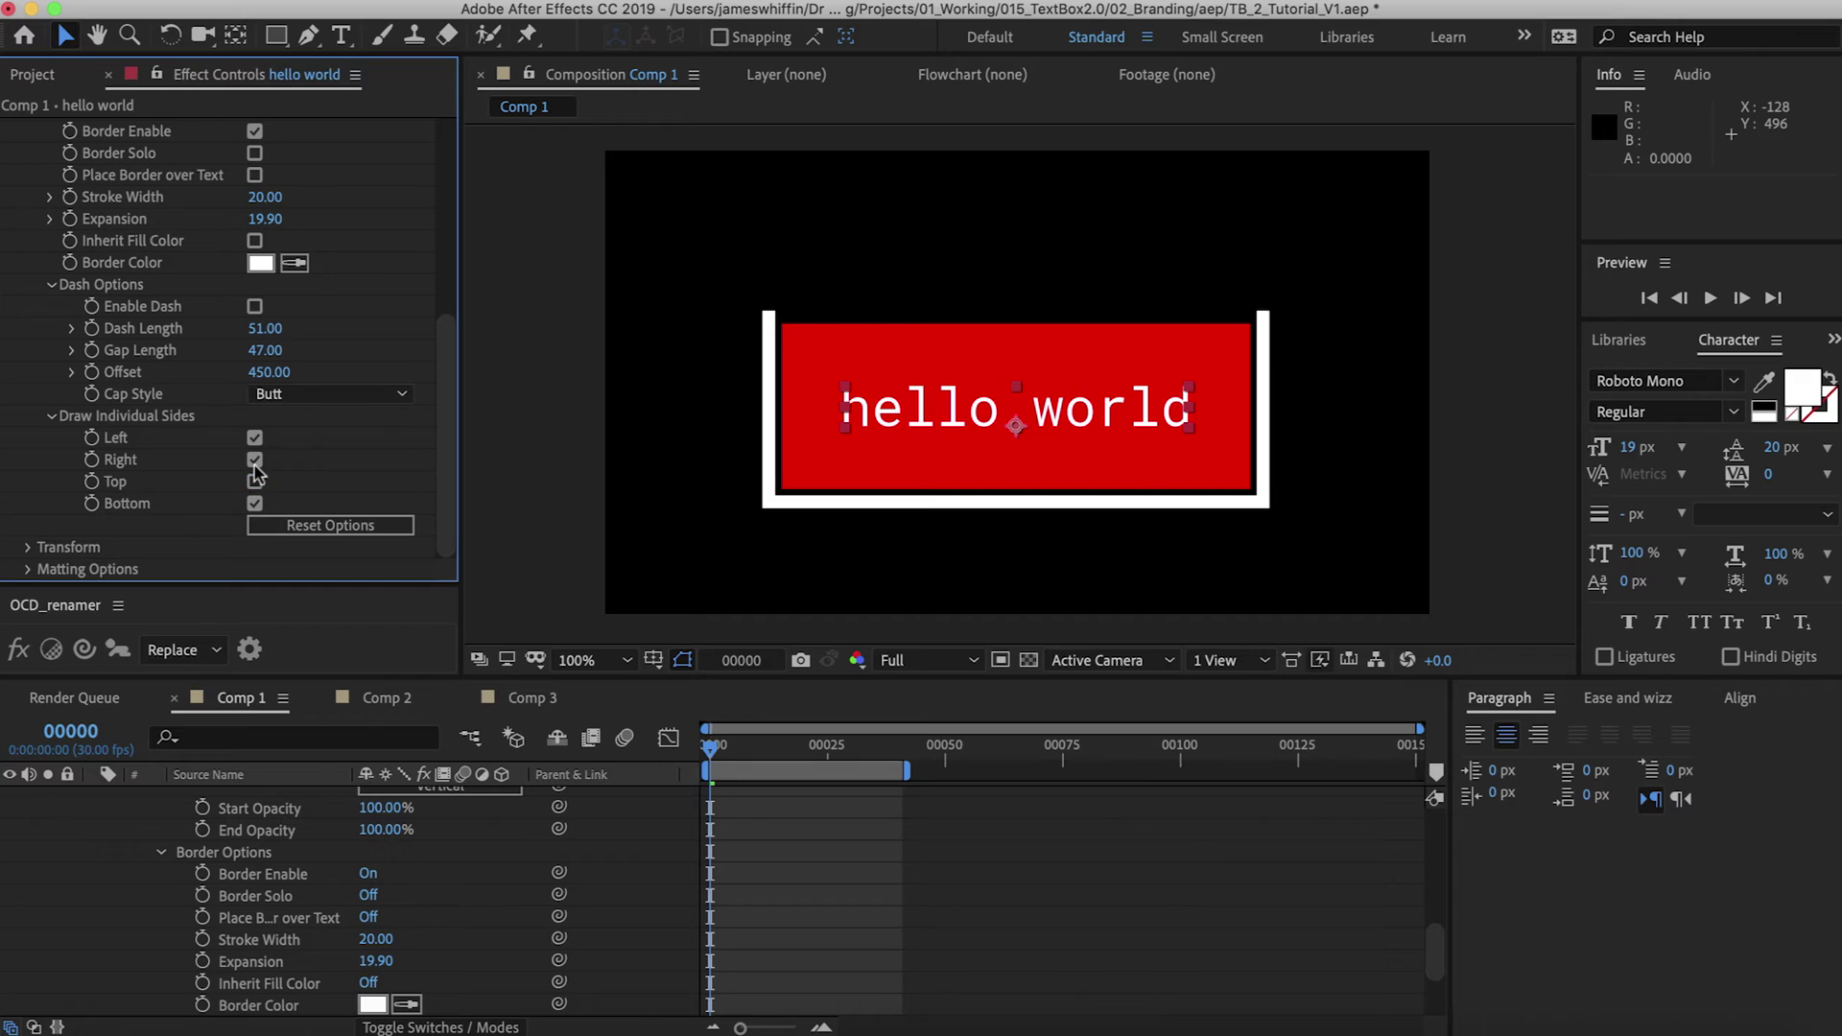
left_click(254, 459)
left_click(254, 437)
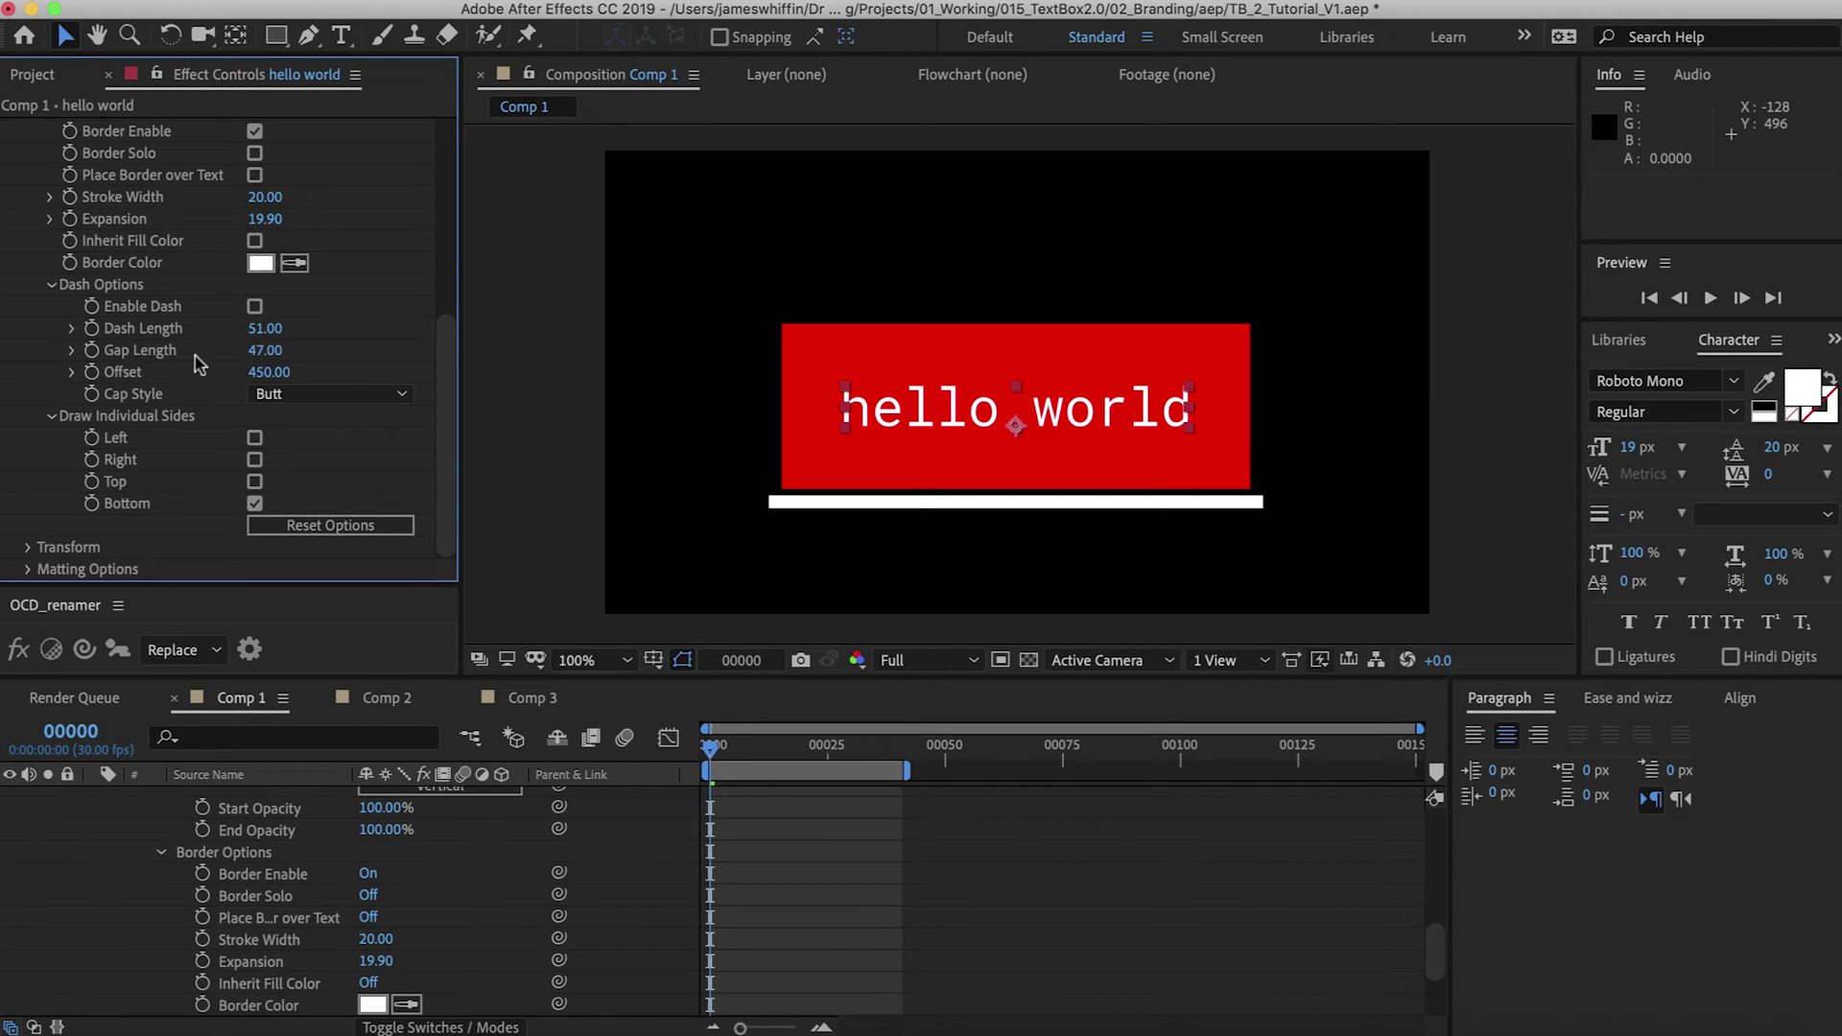
Set the border expansion to 0 and remove a stray character typed into hello world
left_click(265, 218)
type("0")
key("Return")
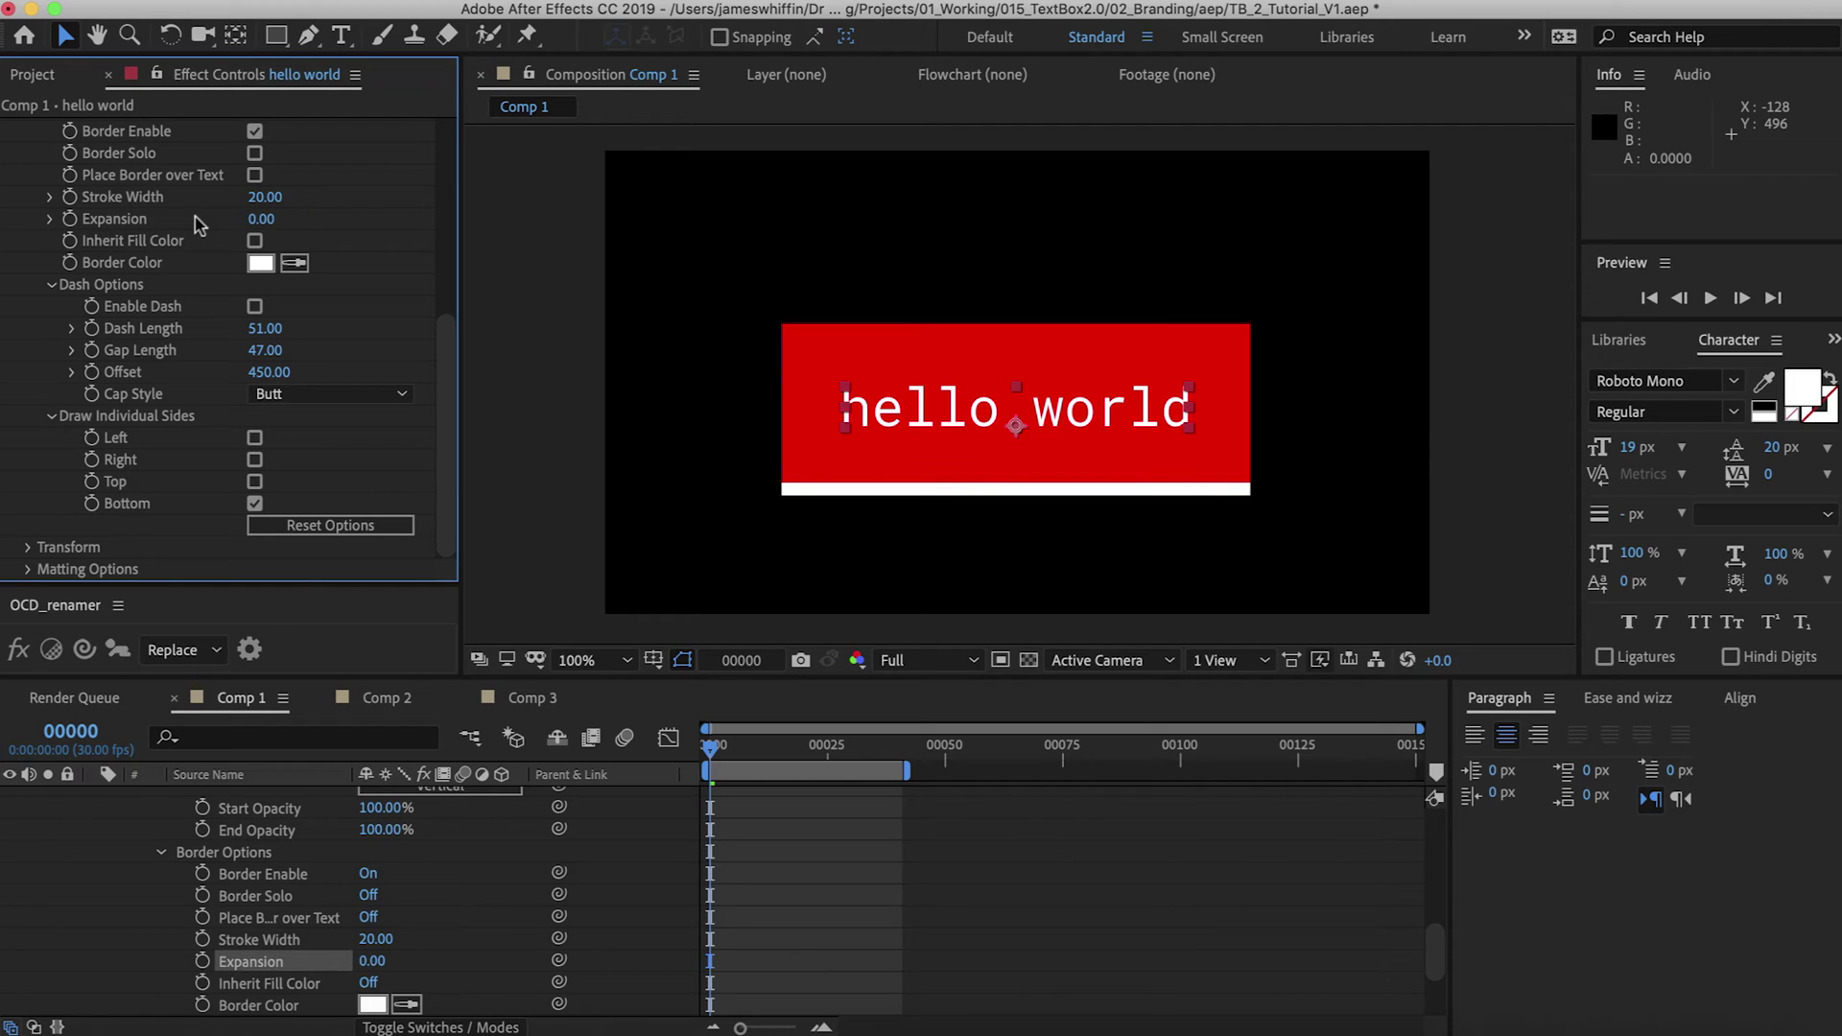
left_click(677, 396)
key("super+t")
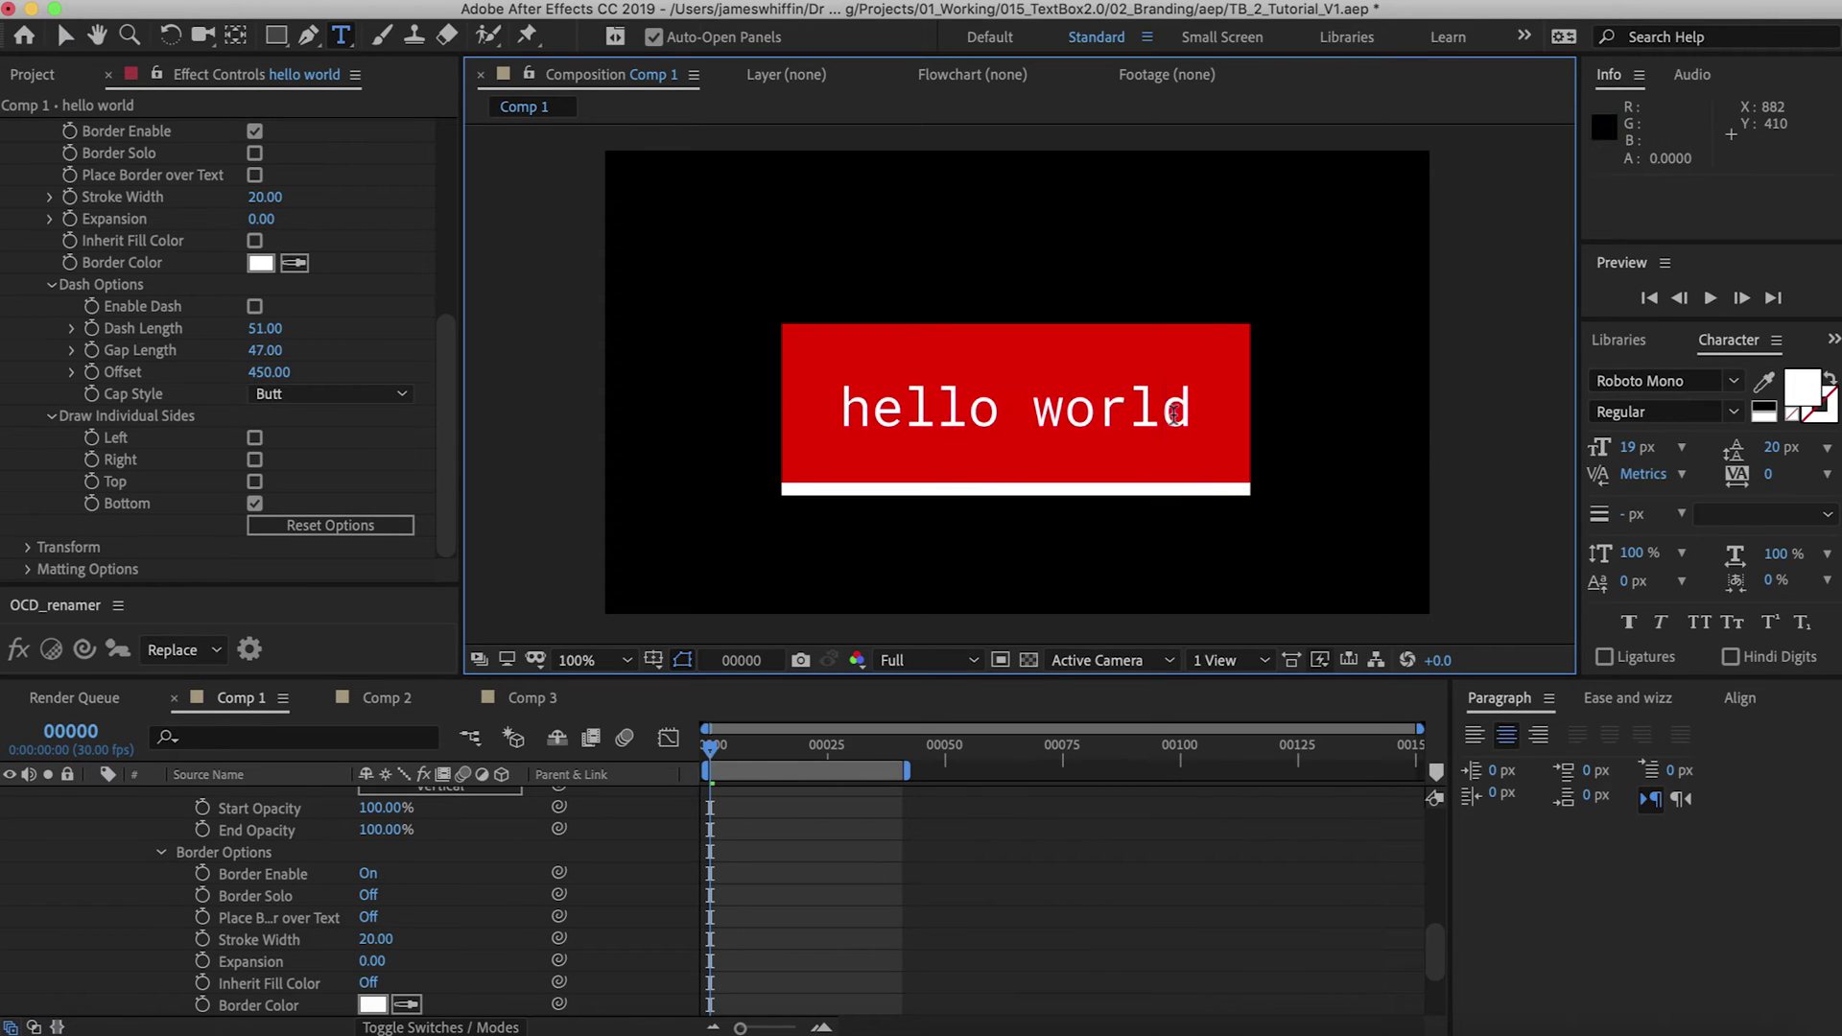
left_click(1174, 414)
type("o")
key("BackSpace")
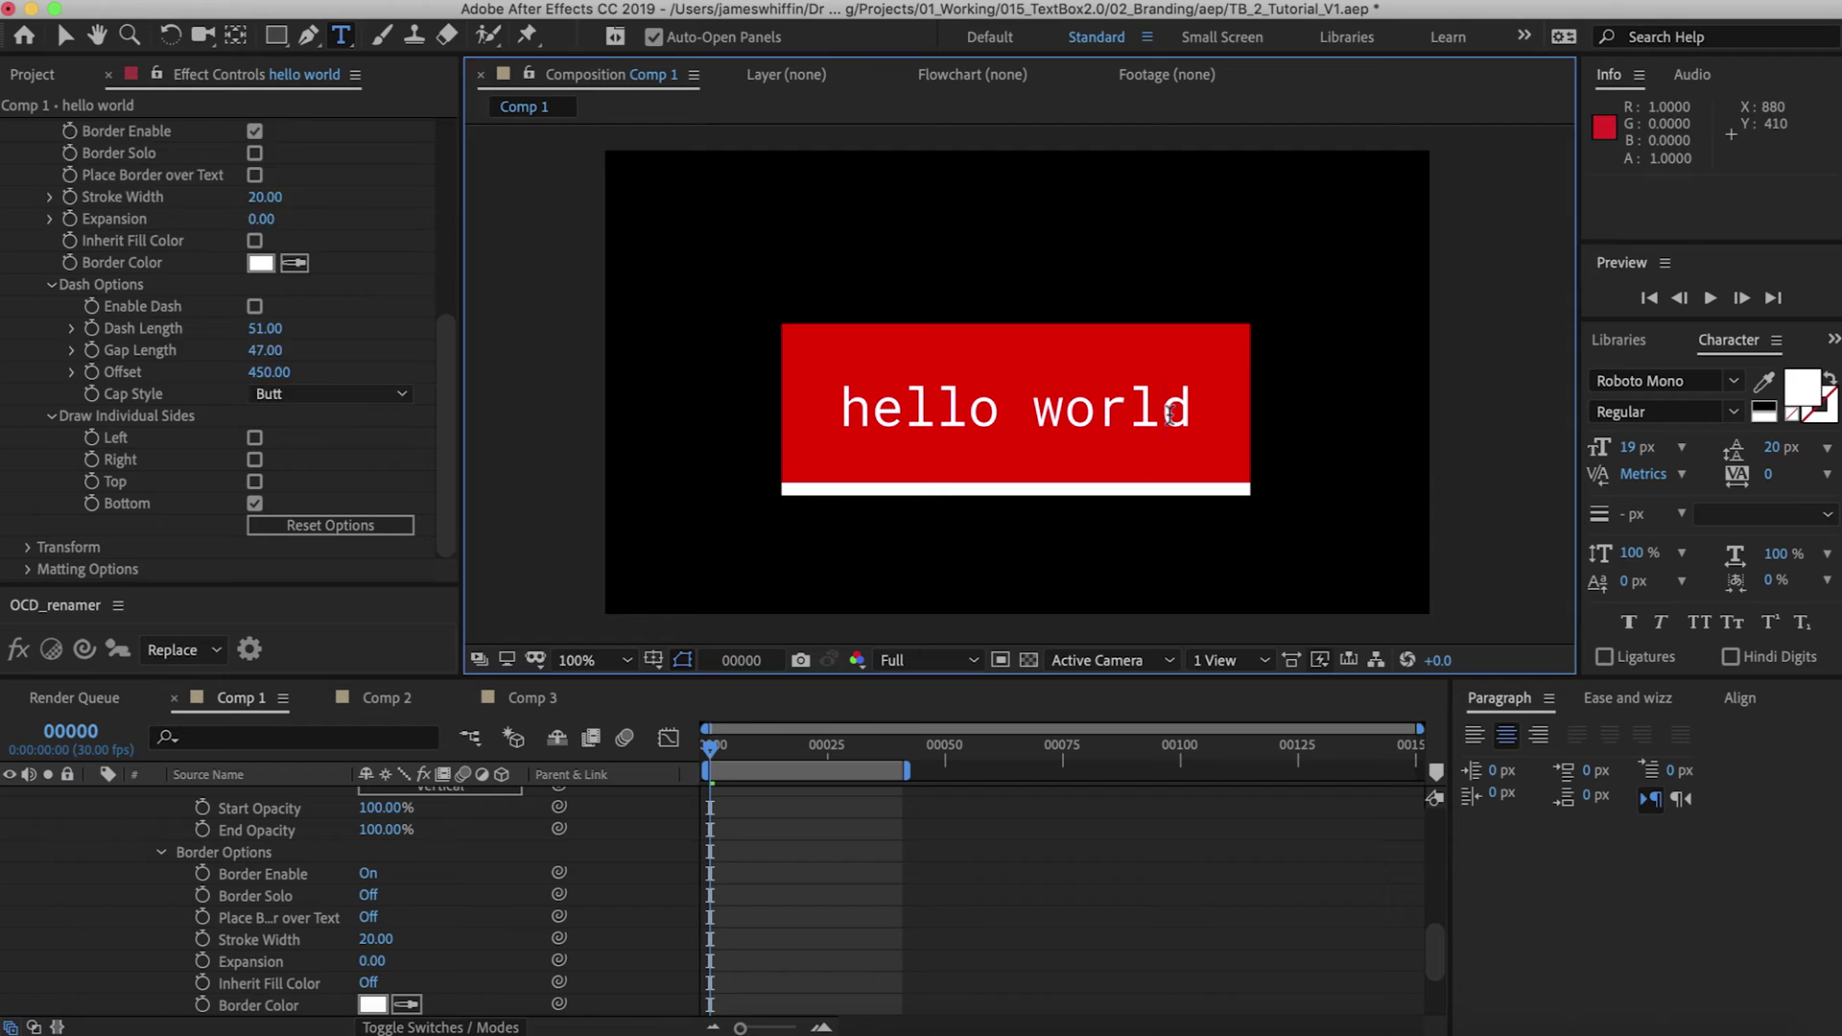
Thicken the border stroke to 50 and restore its left, right and top edges
scroll(264, 331, "up", 5)
mouse_move(264, 307)
left_mouse_down()
mouse_move(365, 308)
mouse_move(277, 309)
left_mouse_up()
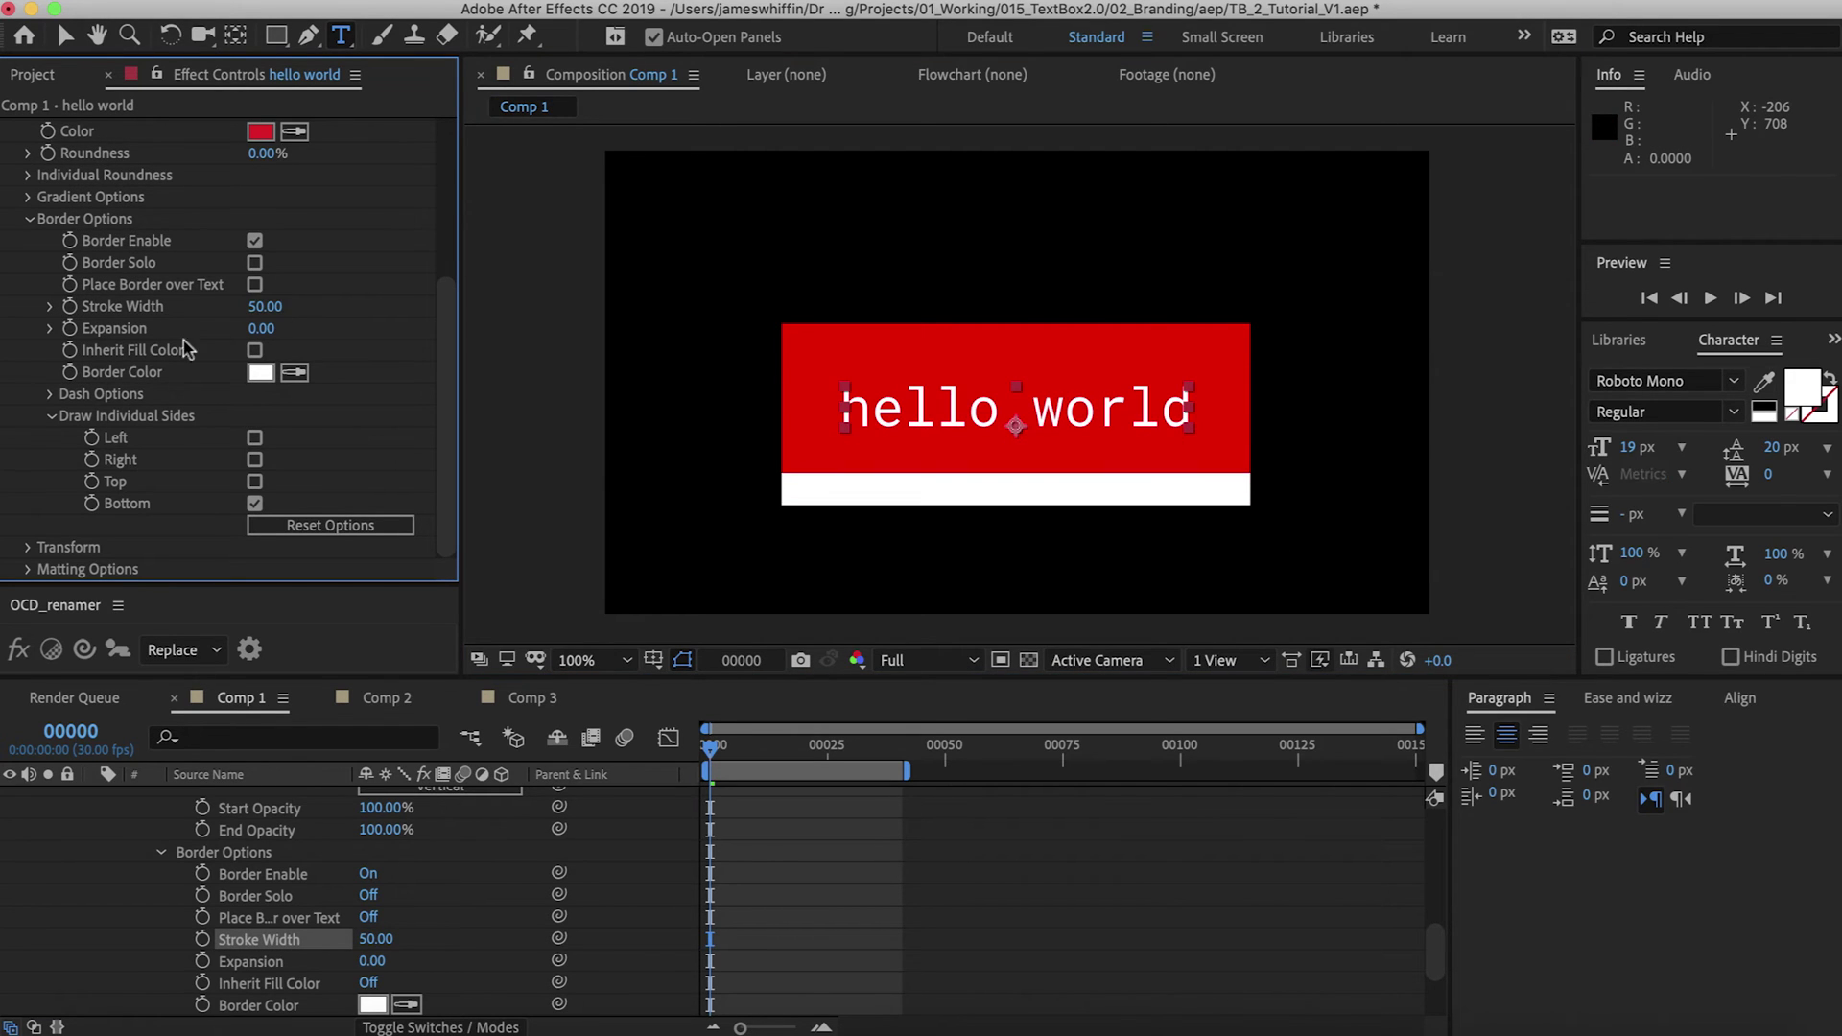
left_click(255, 437)
left_click(254, 460)
left_click(254, 481)
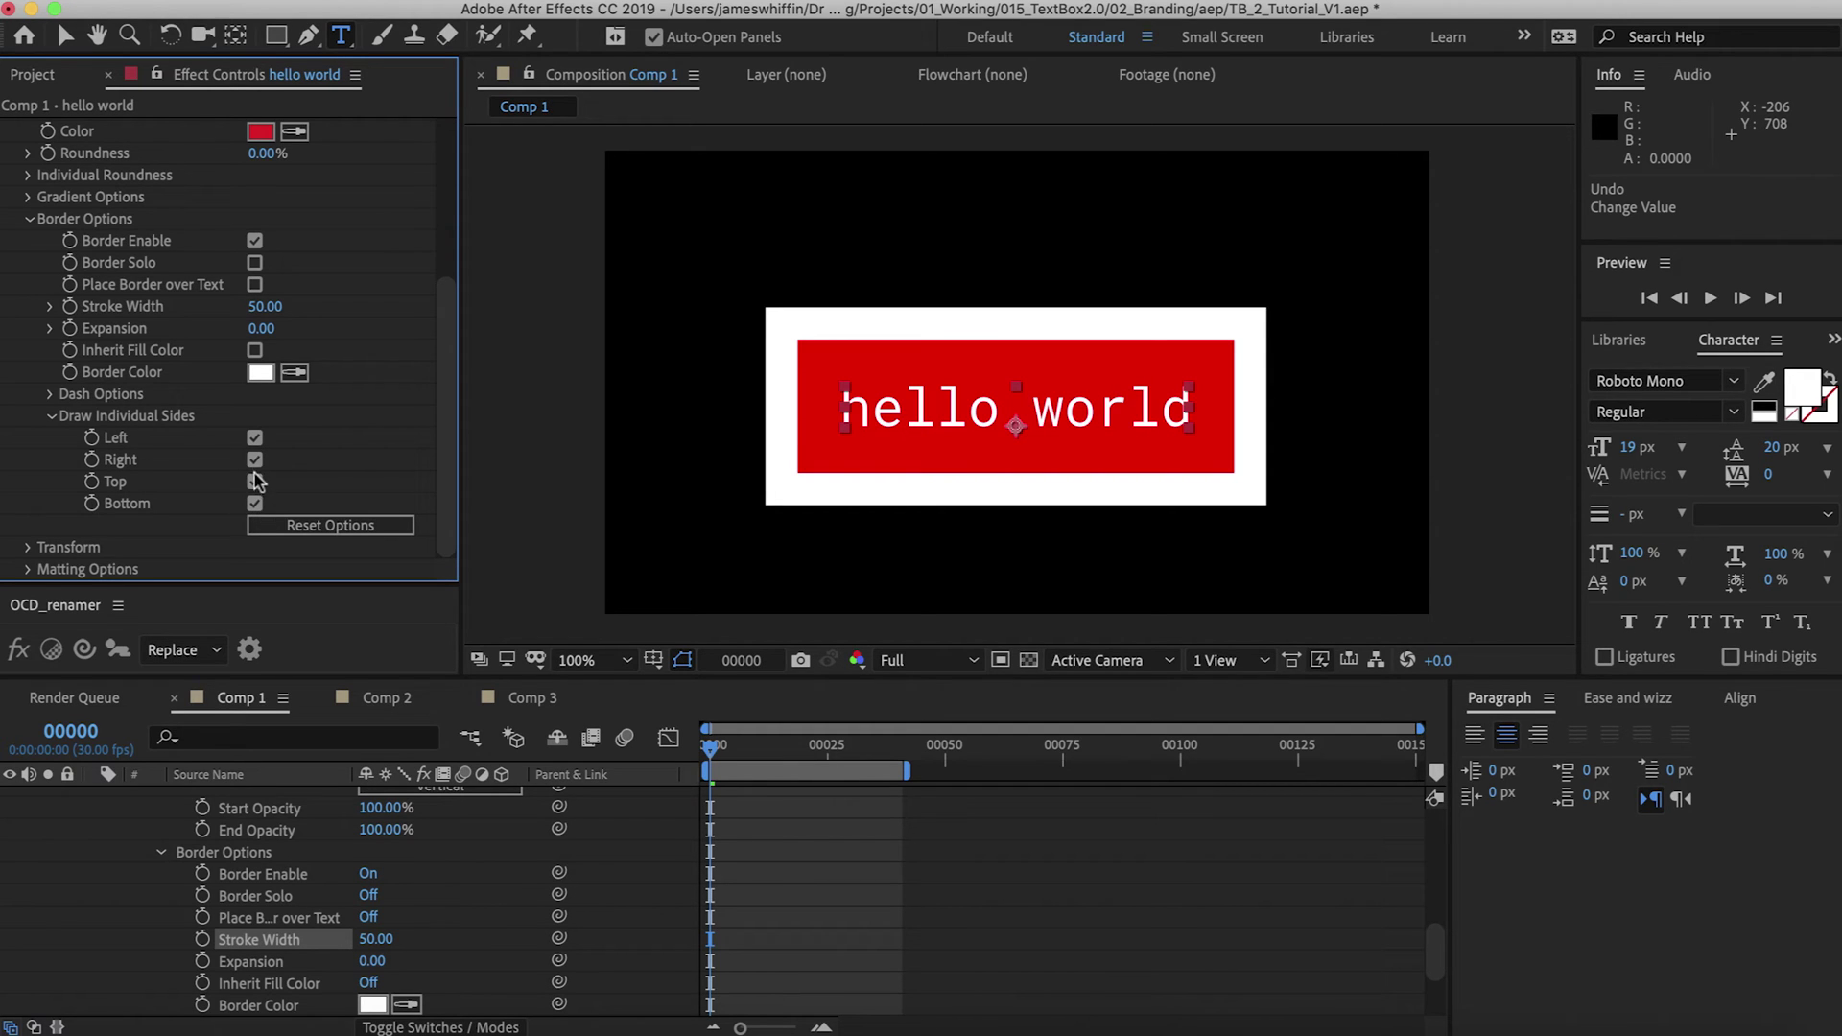
Remove the border's top and bottom edges to leave white side brackets, adjusting two border values
left_click(254, 482)
left_click(254, 503)
scroll(254, 509, "up", 5)
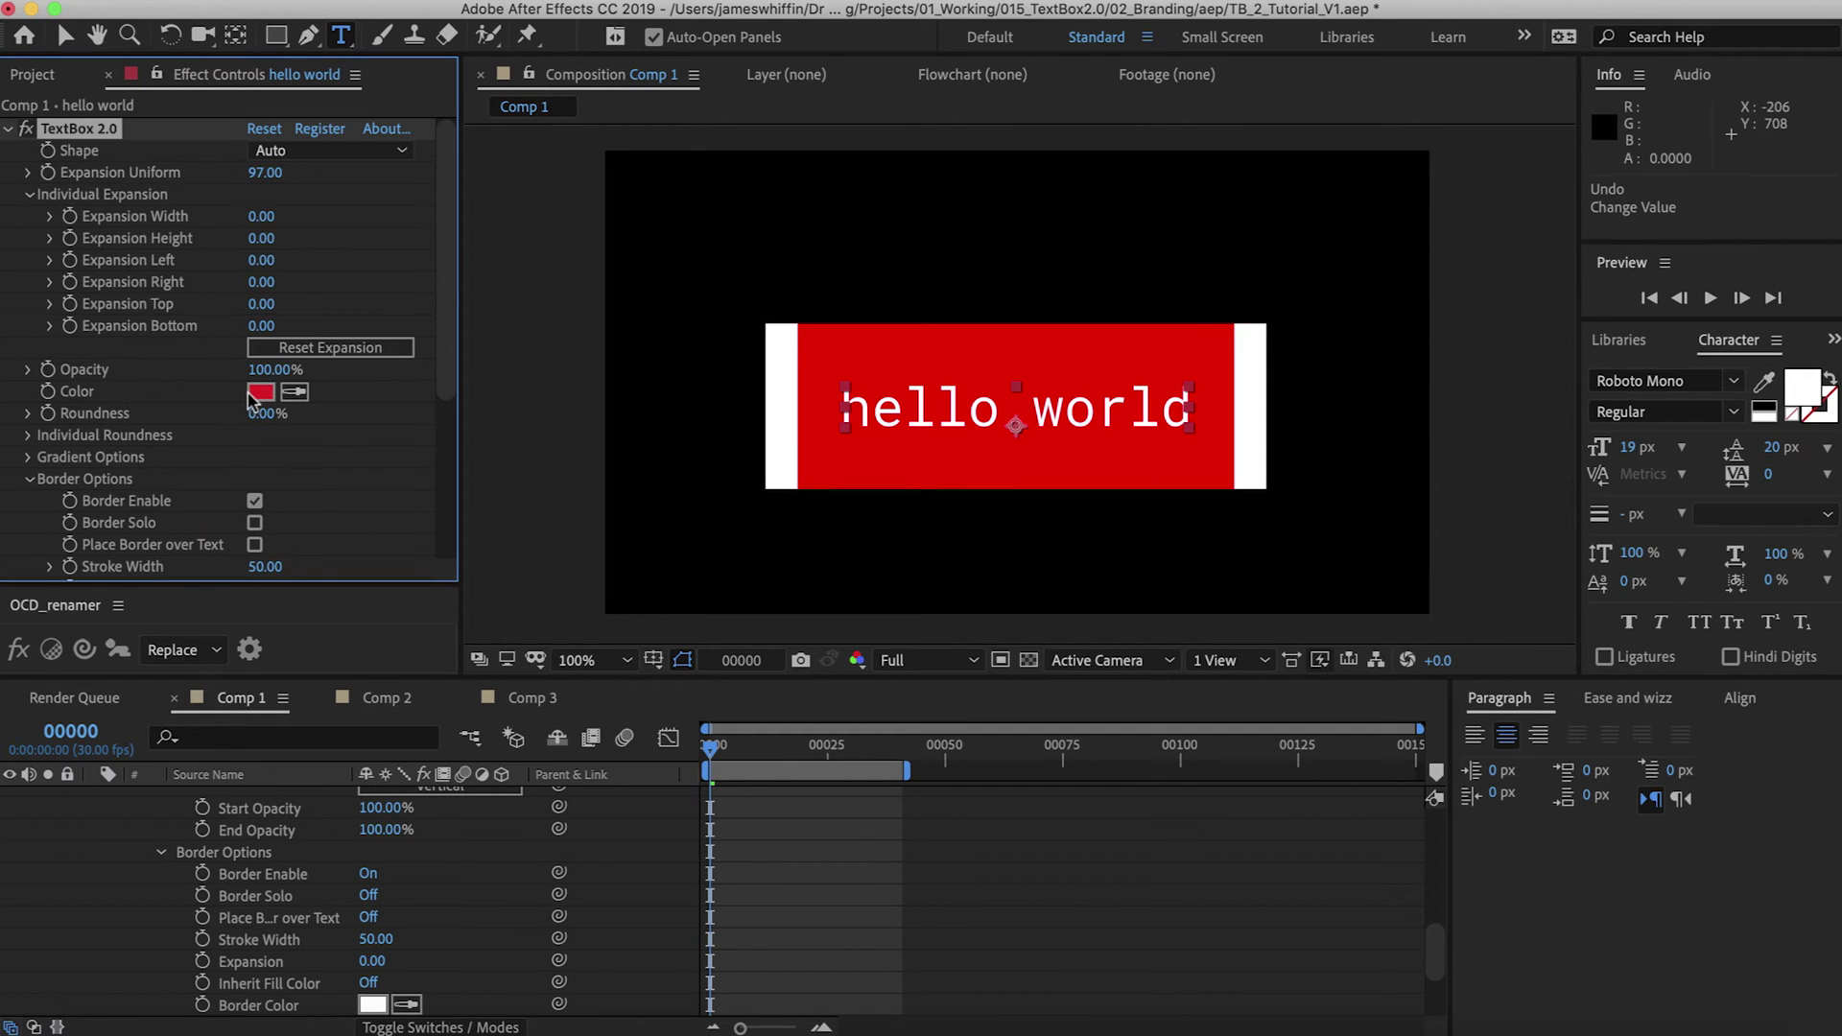
left_click_drag(261, 413, 353, 411)
scroll(235, 412, "down", 3)
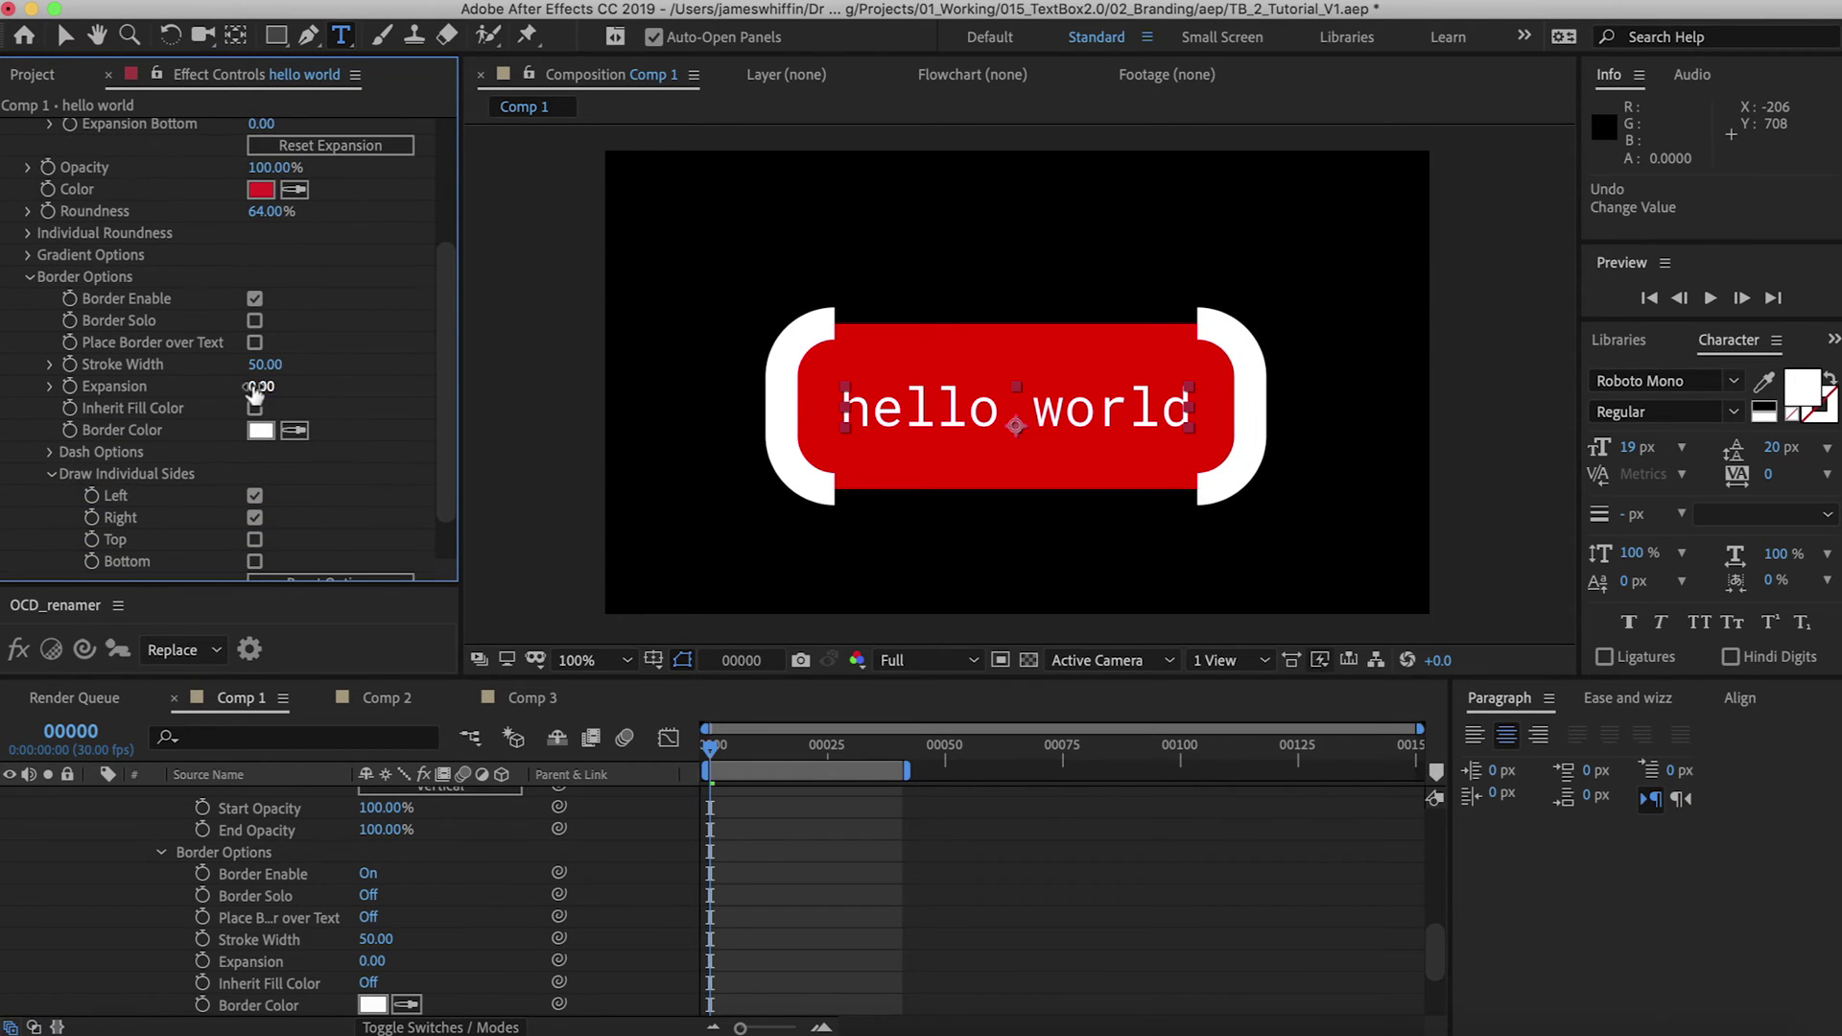
left_click_drag(258, 365, 241, 369)
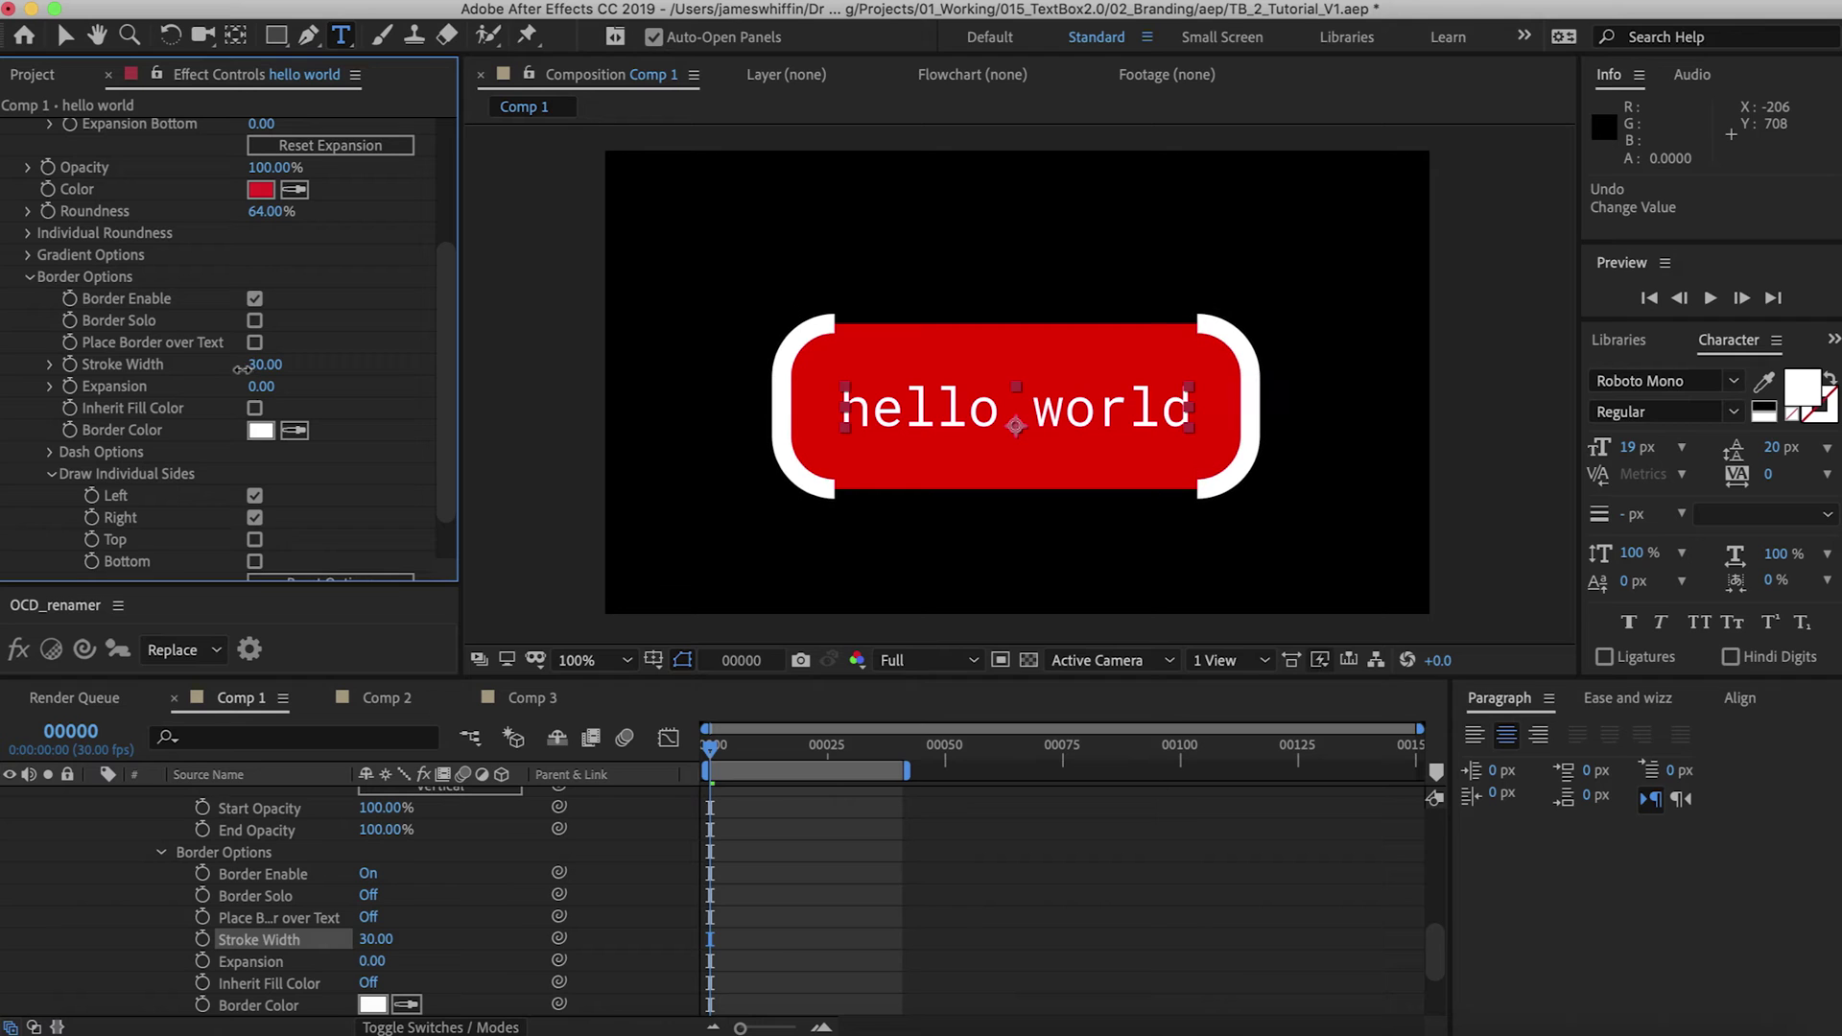
Fill the box black, widen it to Expansion Uniform 160, and lower roundness to 50%
left_click(261, 189)
left_click_drag(254, 559, 206, 782)
key("Return")
scroll(173, 307, "up", 10)
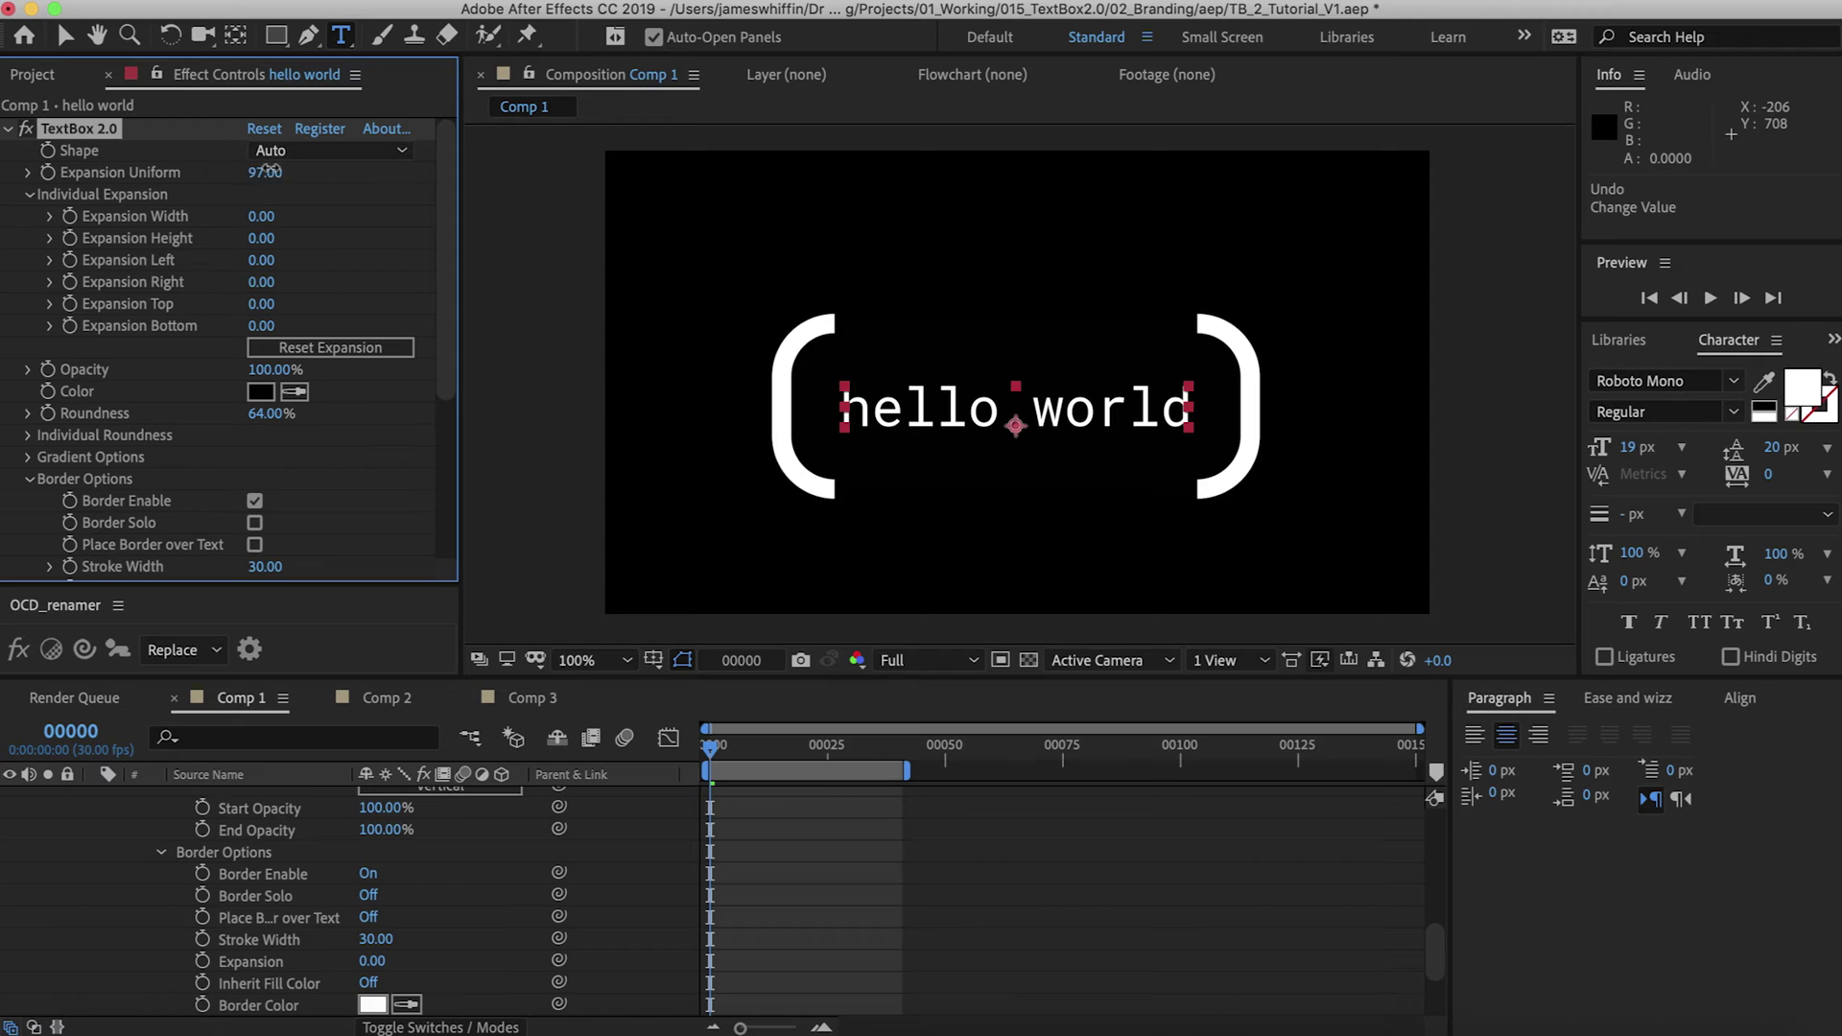
left_click_drag(263, 172, 346, 176)
left_click_drag(272, 413, 332, 411)
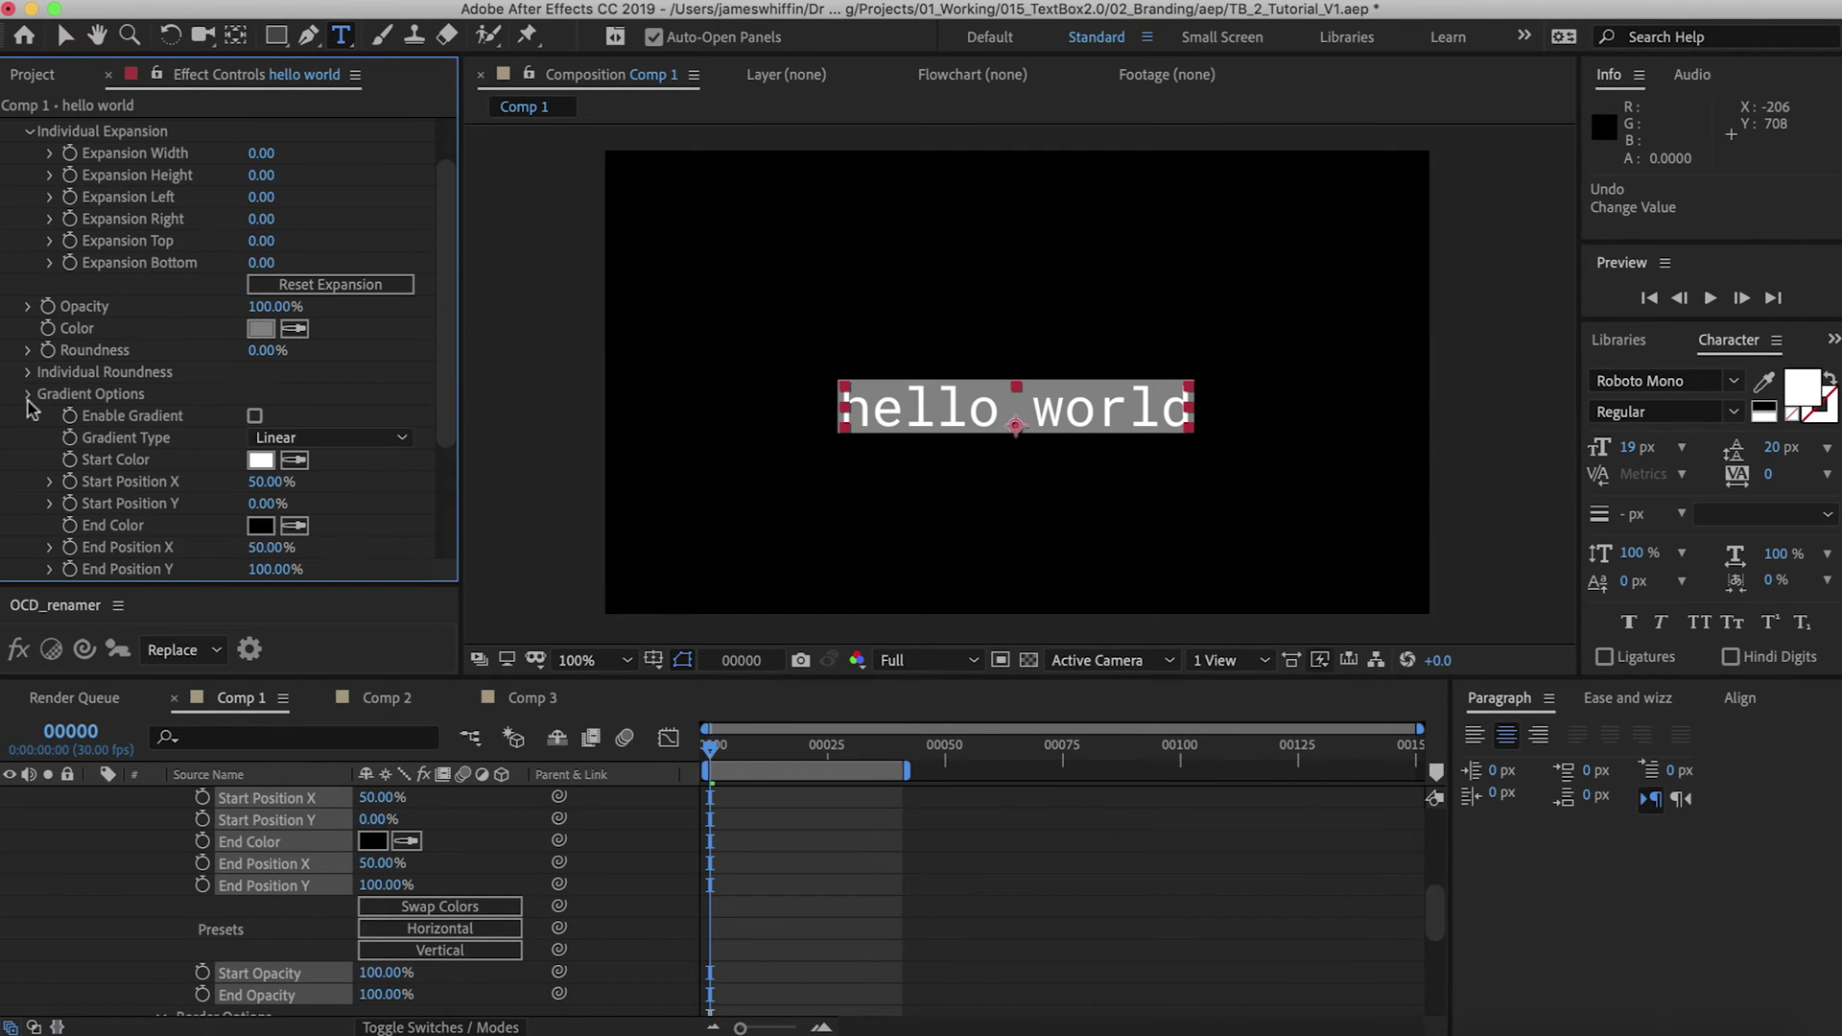
Reveal the effect's Transform properties, nudge the hello world layer, and test an Offset X change
left_click(28, 396)
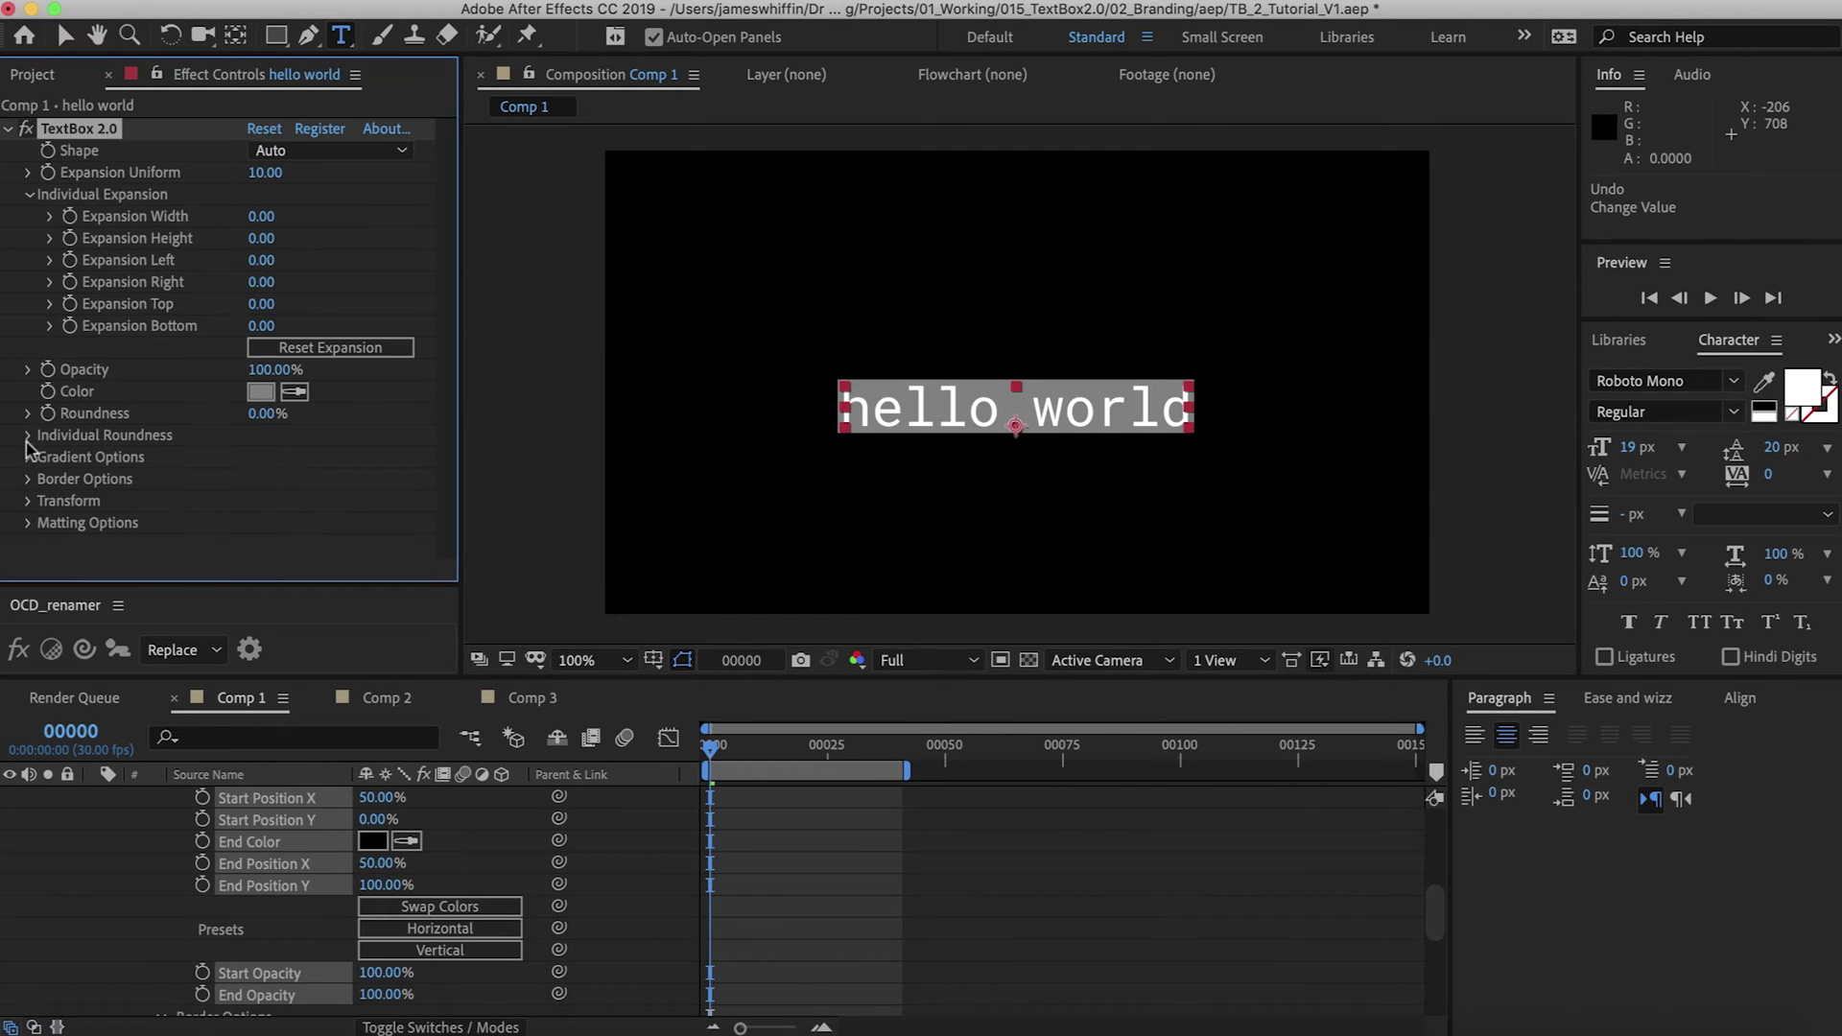
left_click(28, 501)
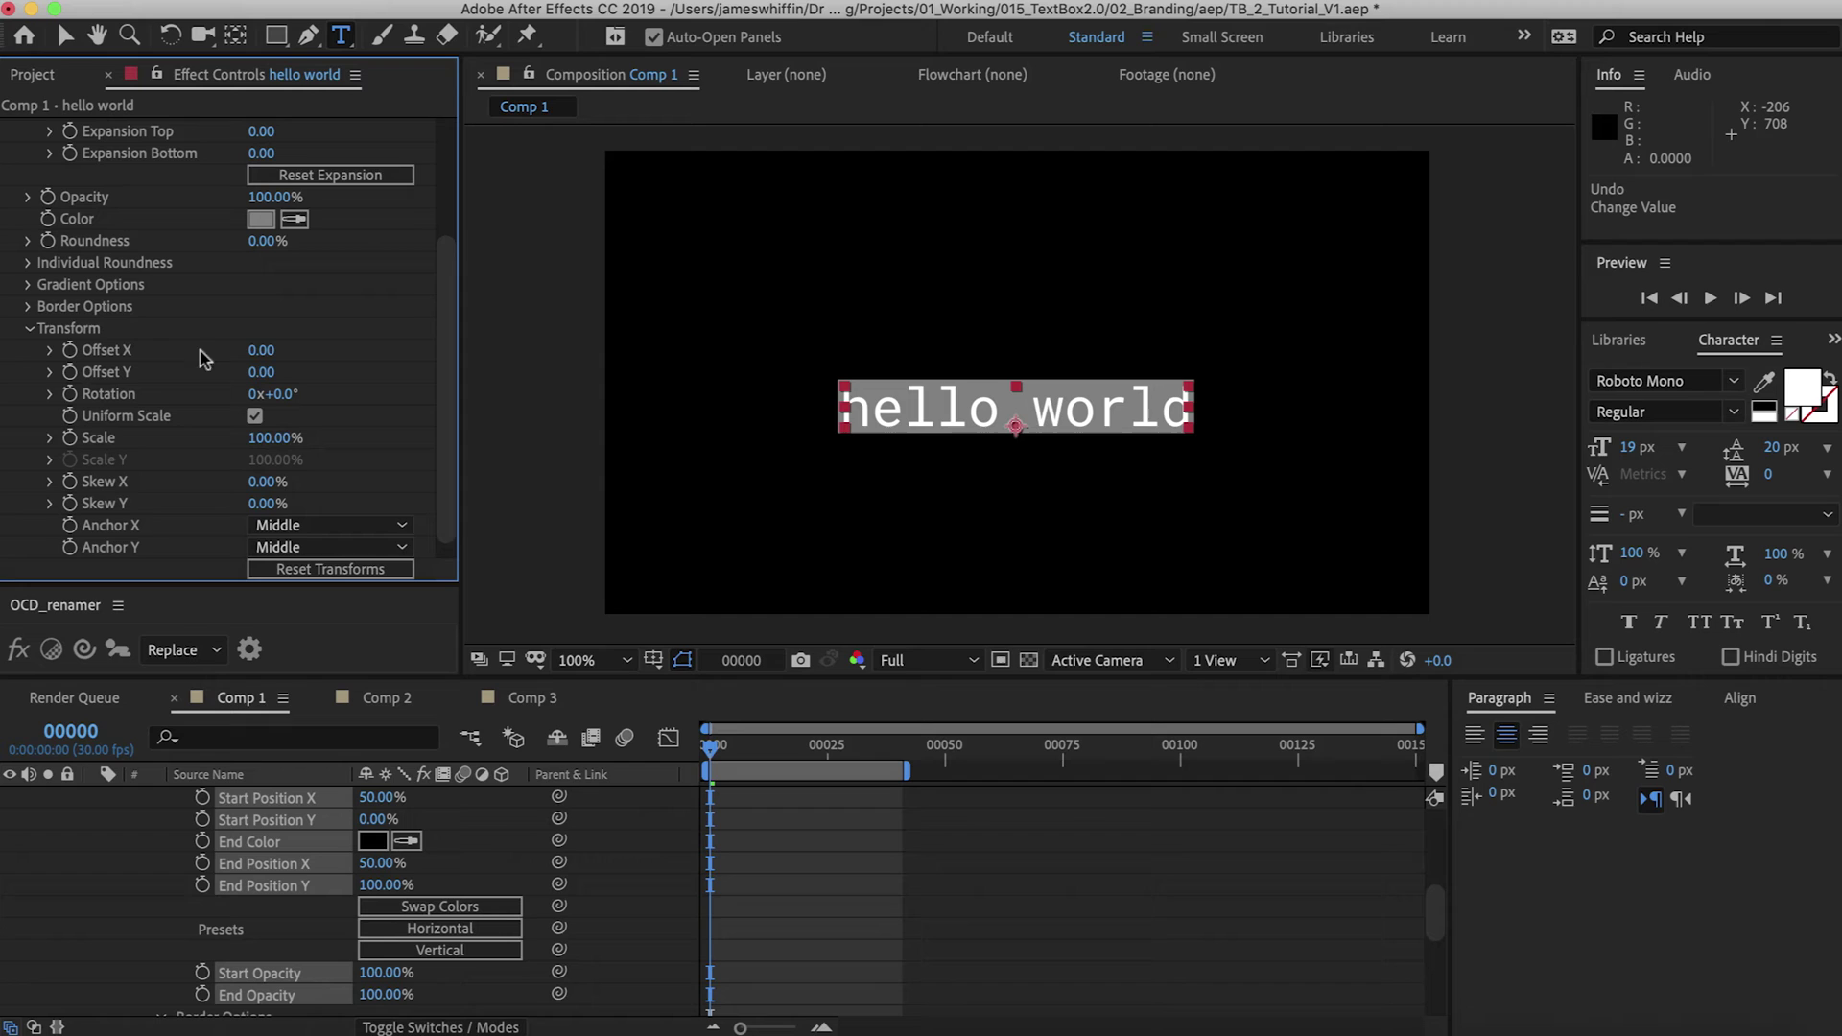
scroll(189, 381, "down", 1)
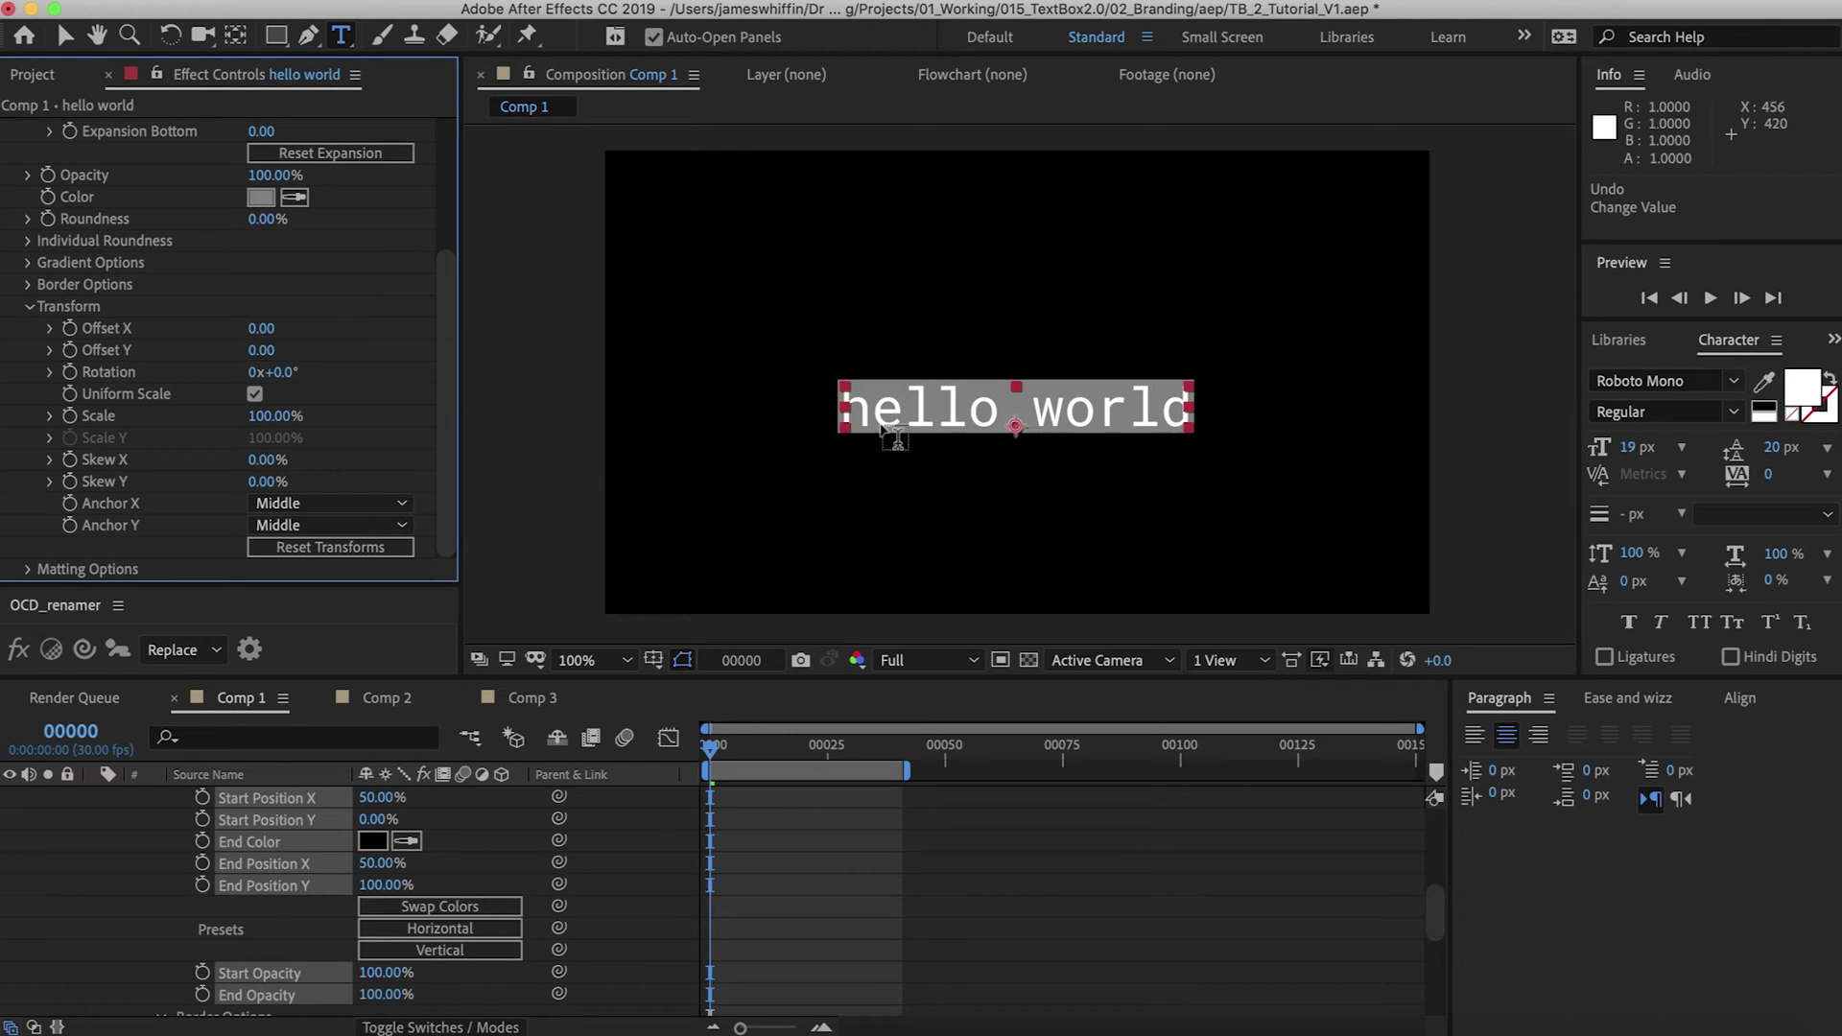
key("v")
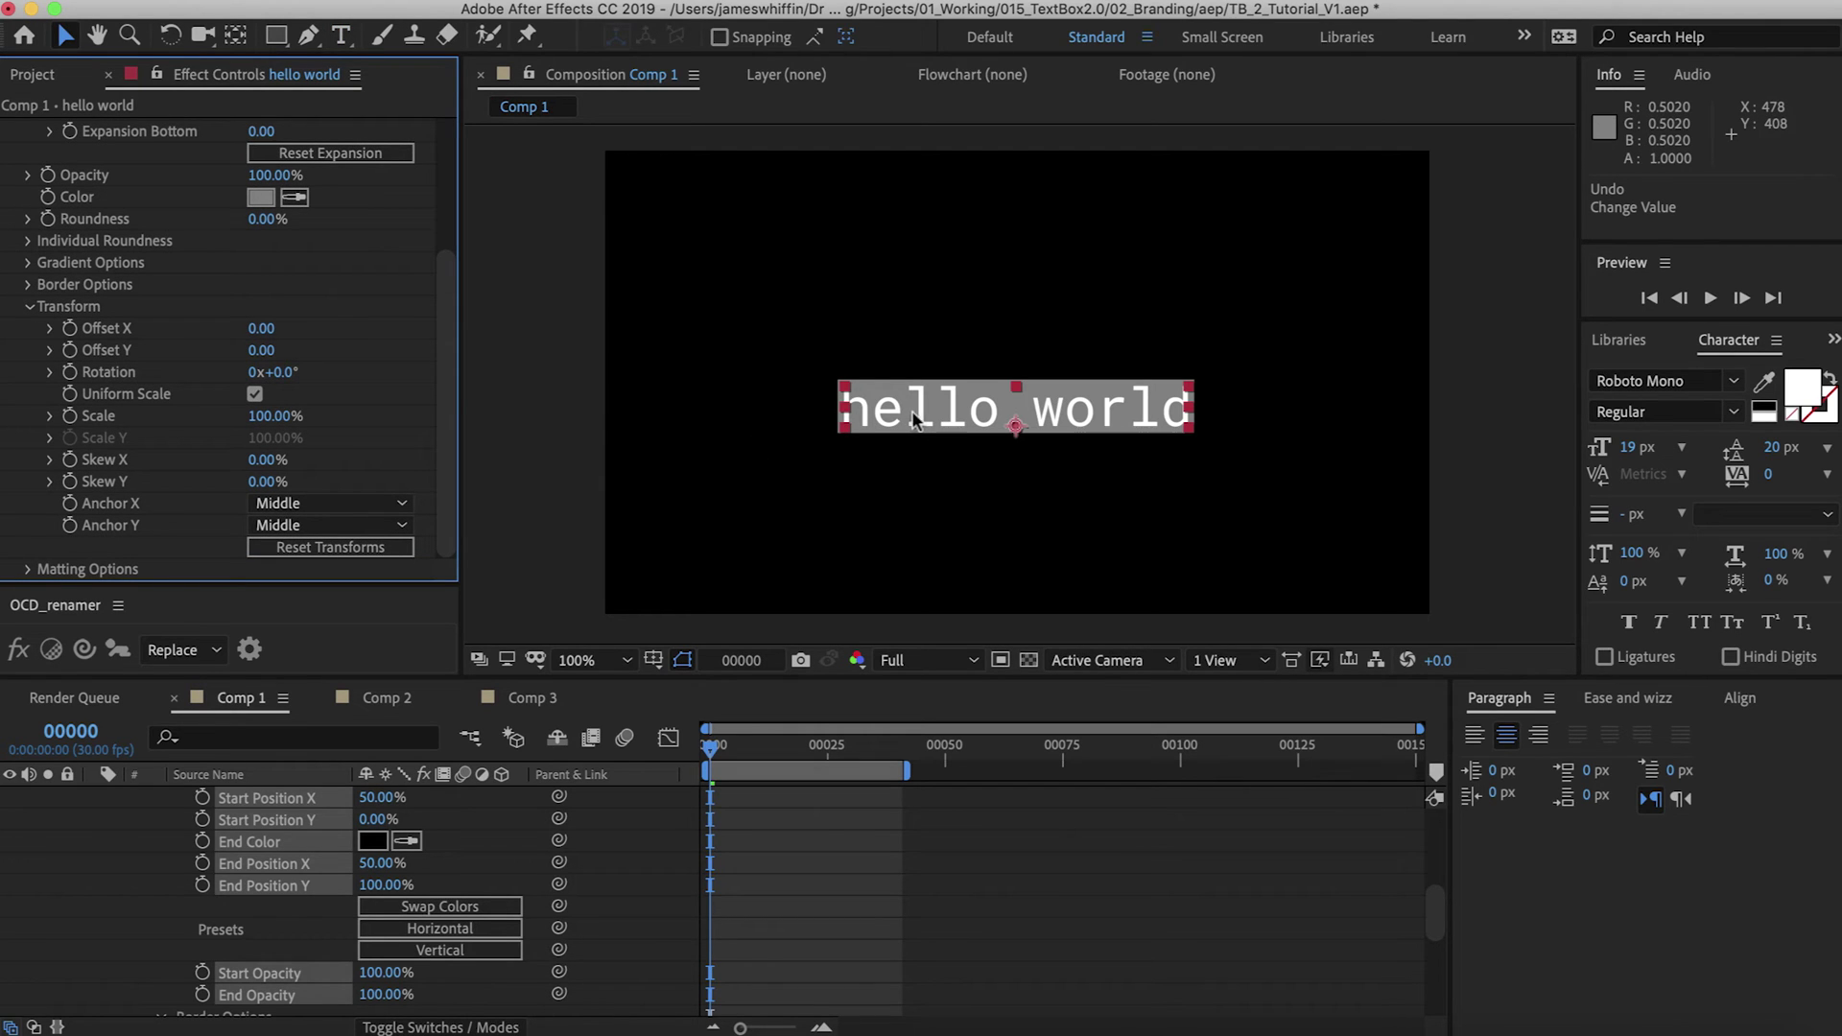
mouse_move(913, 418)
left_mouse_down()
mouse_move(891, 400)
mouse_move(921, 480)
mouse_move(936, 437)
mouse_move(892, 427)
left_mouse_up()
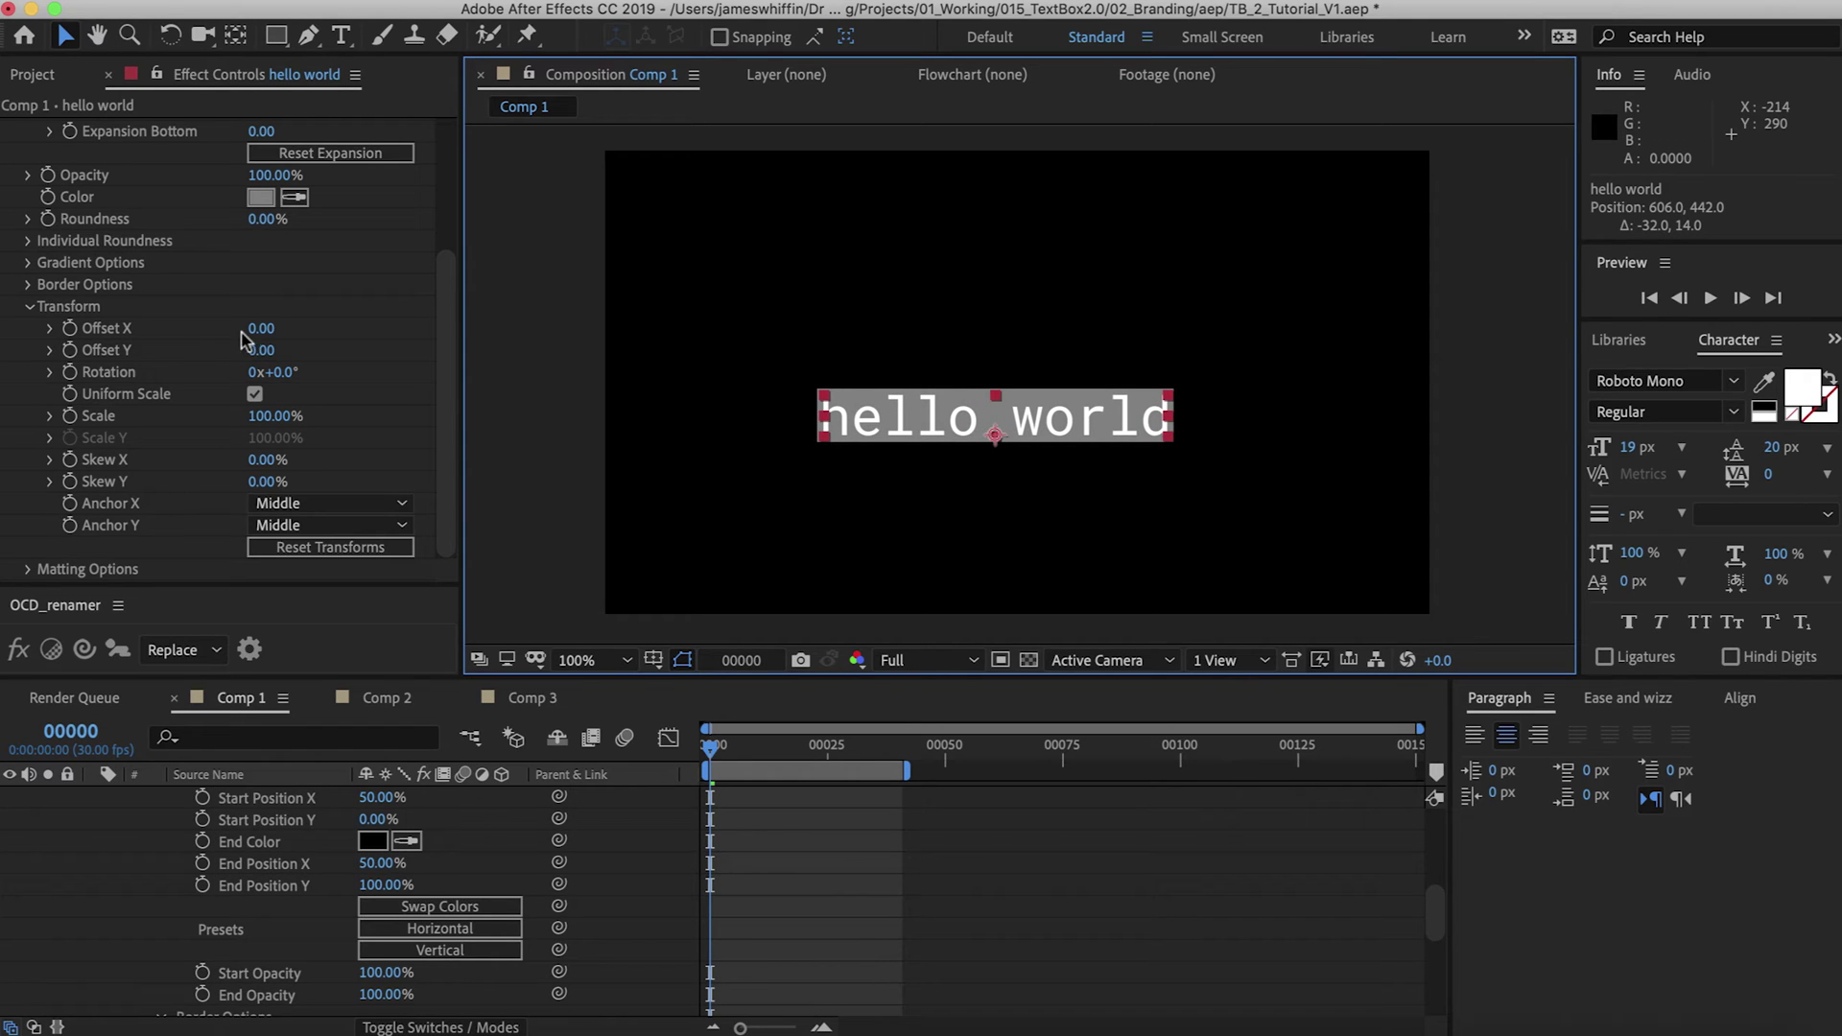
left_click_drag(256, 329, 140, 330)
key("super+z")
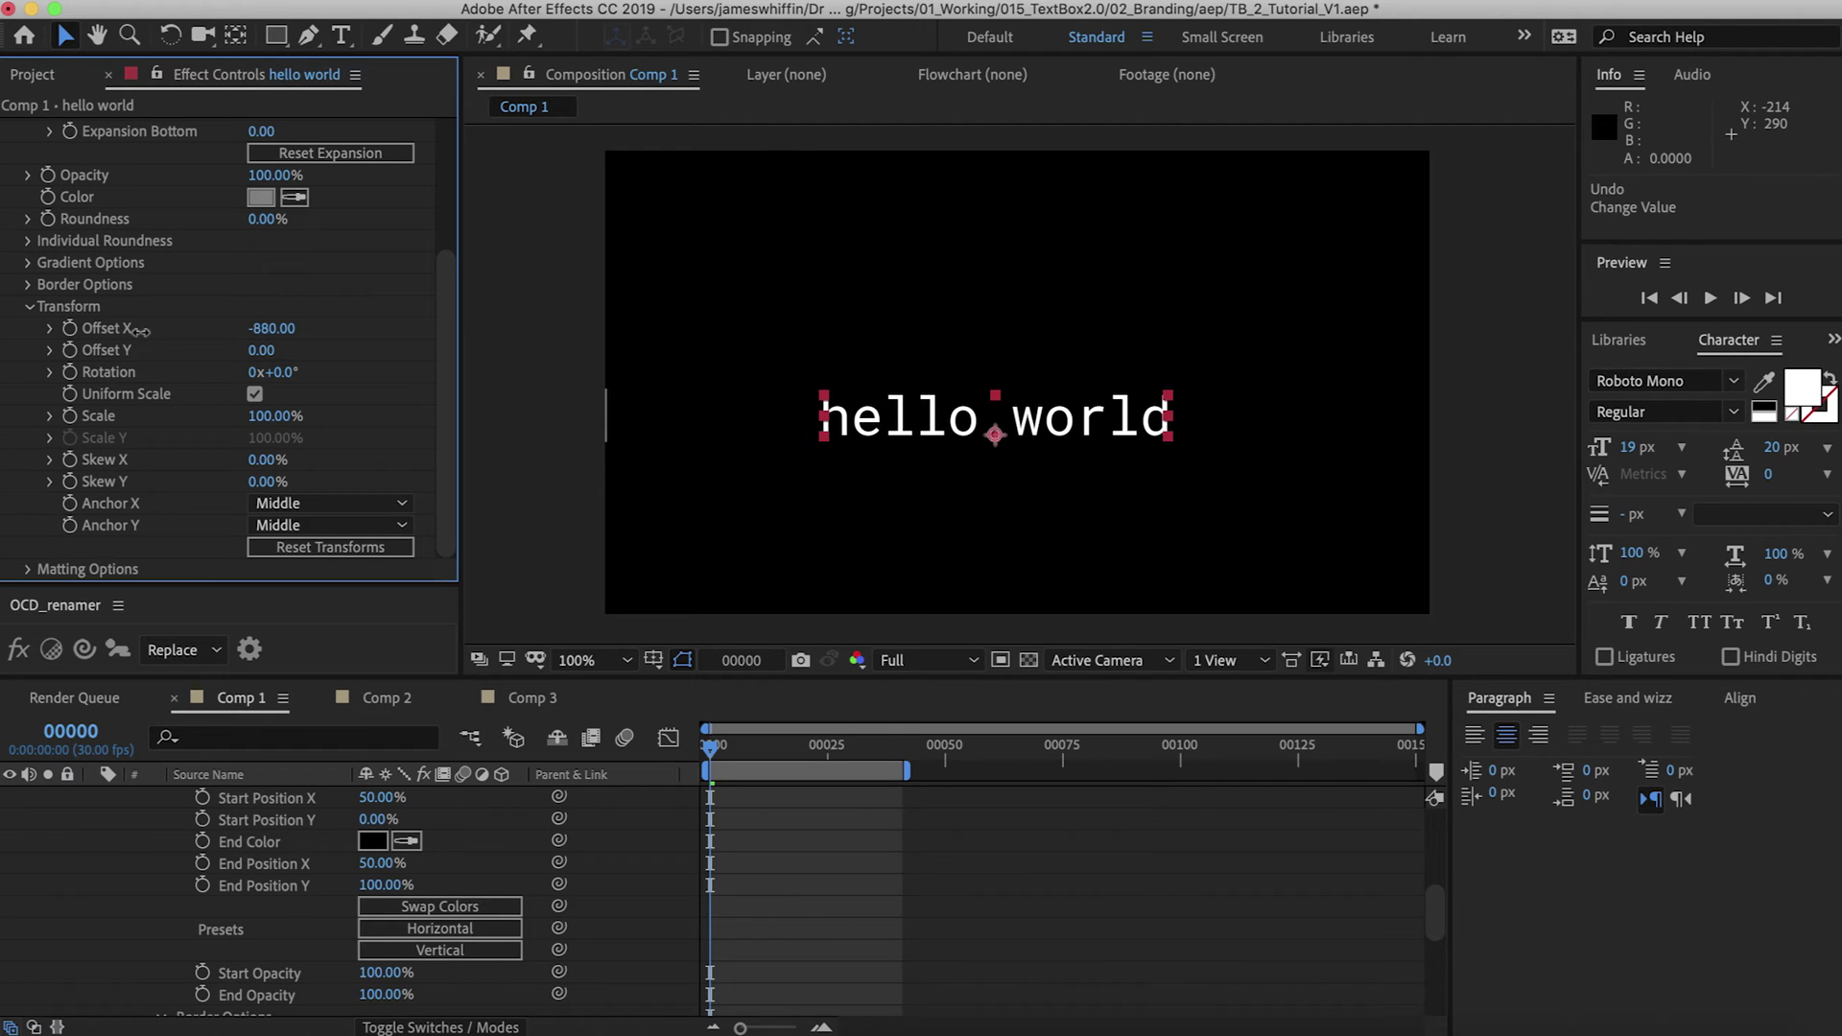
Keyframe Offset X from -890 at frame 0 to 0 at frame 40, then preview
left_click(69, 328)
key("shift+End")
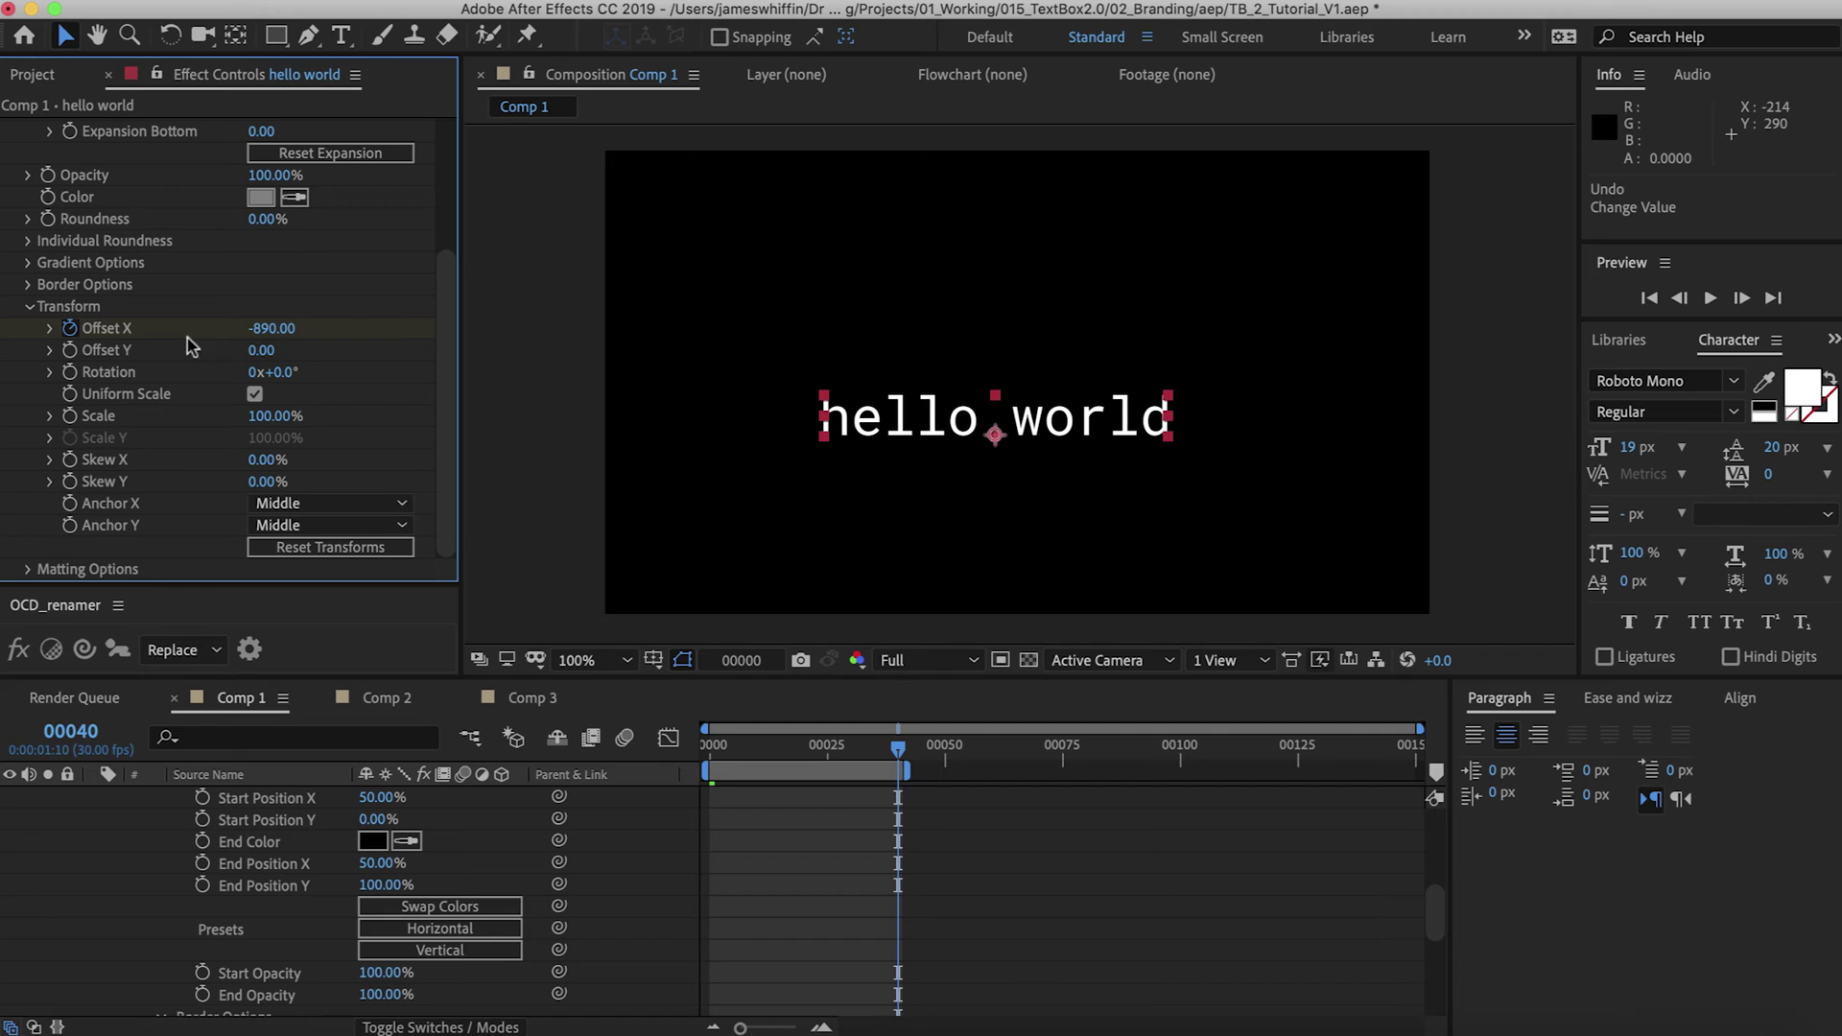
left_click(272, 328)
type("0")
key("Return")
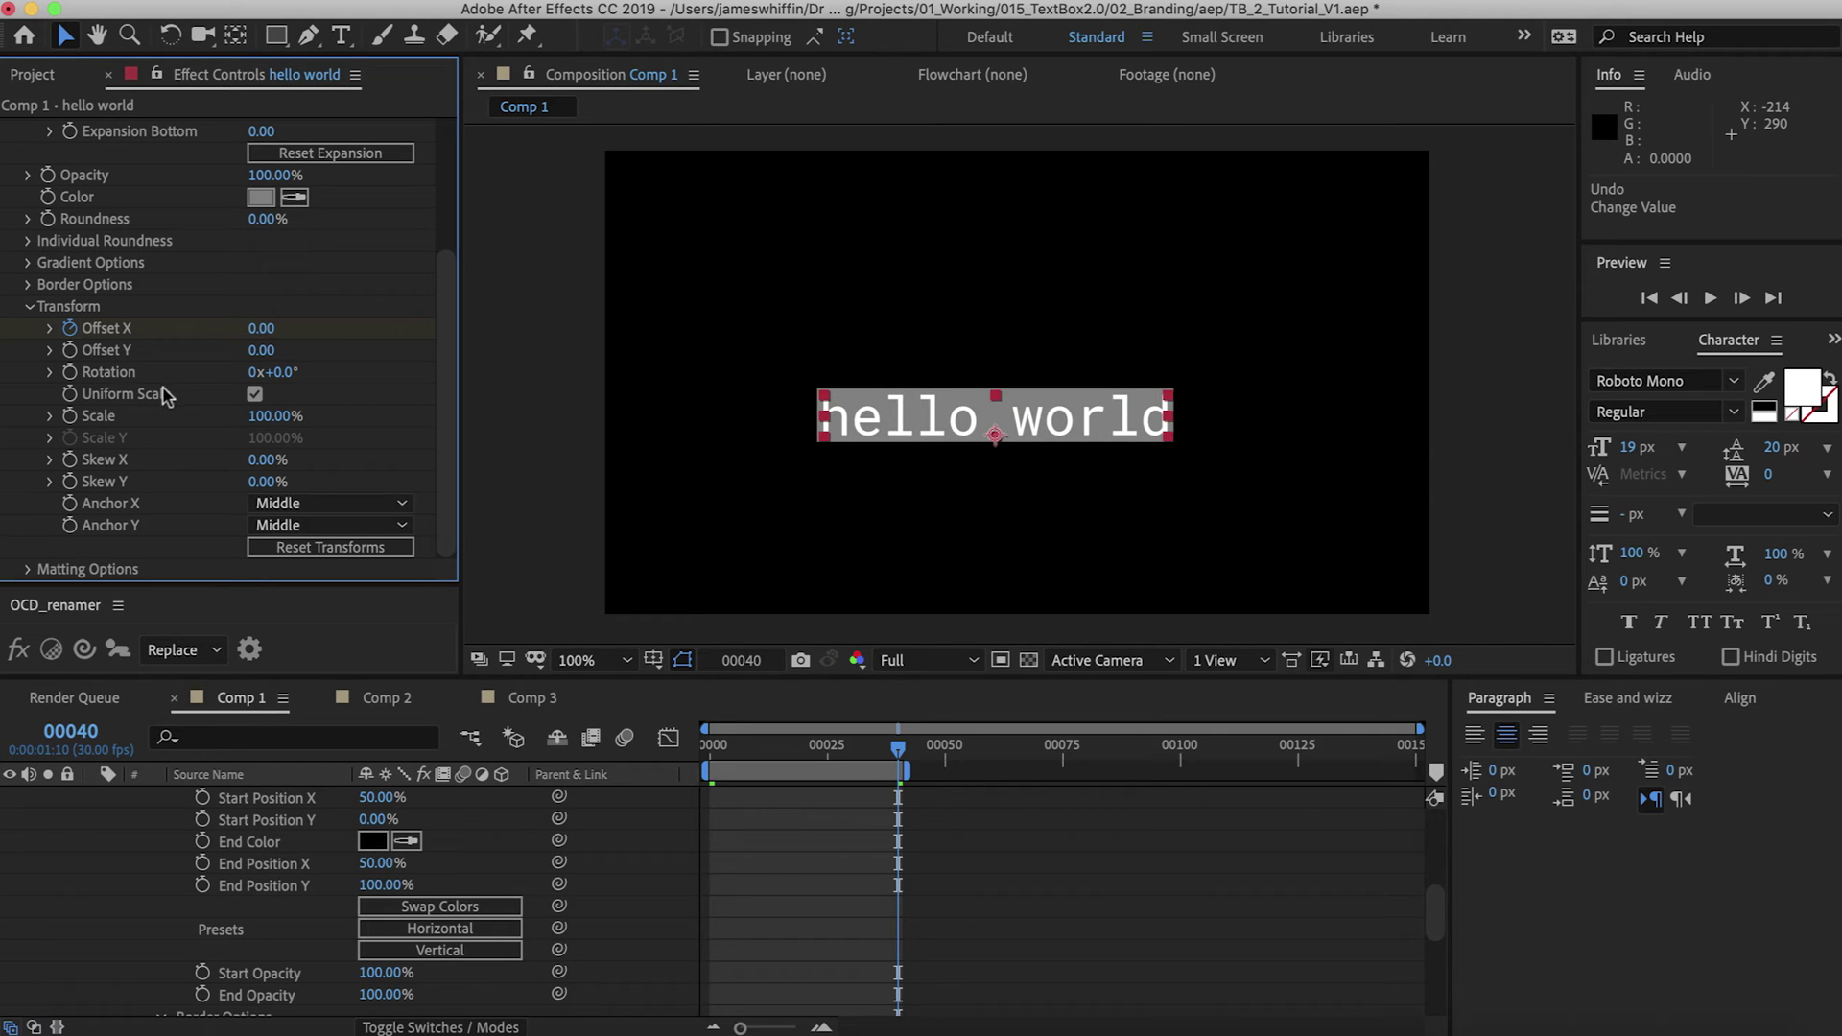
key("space")
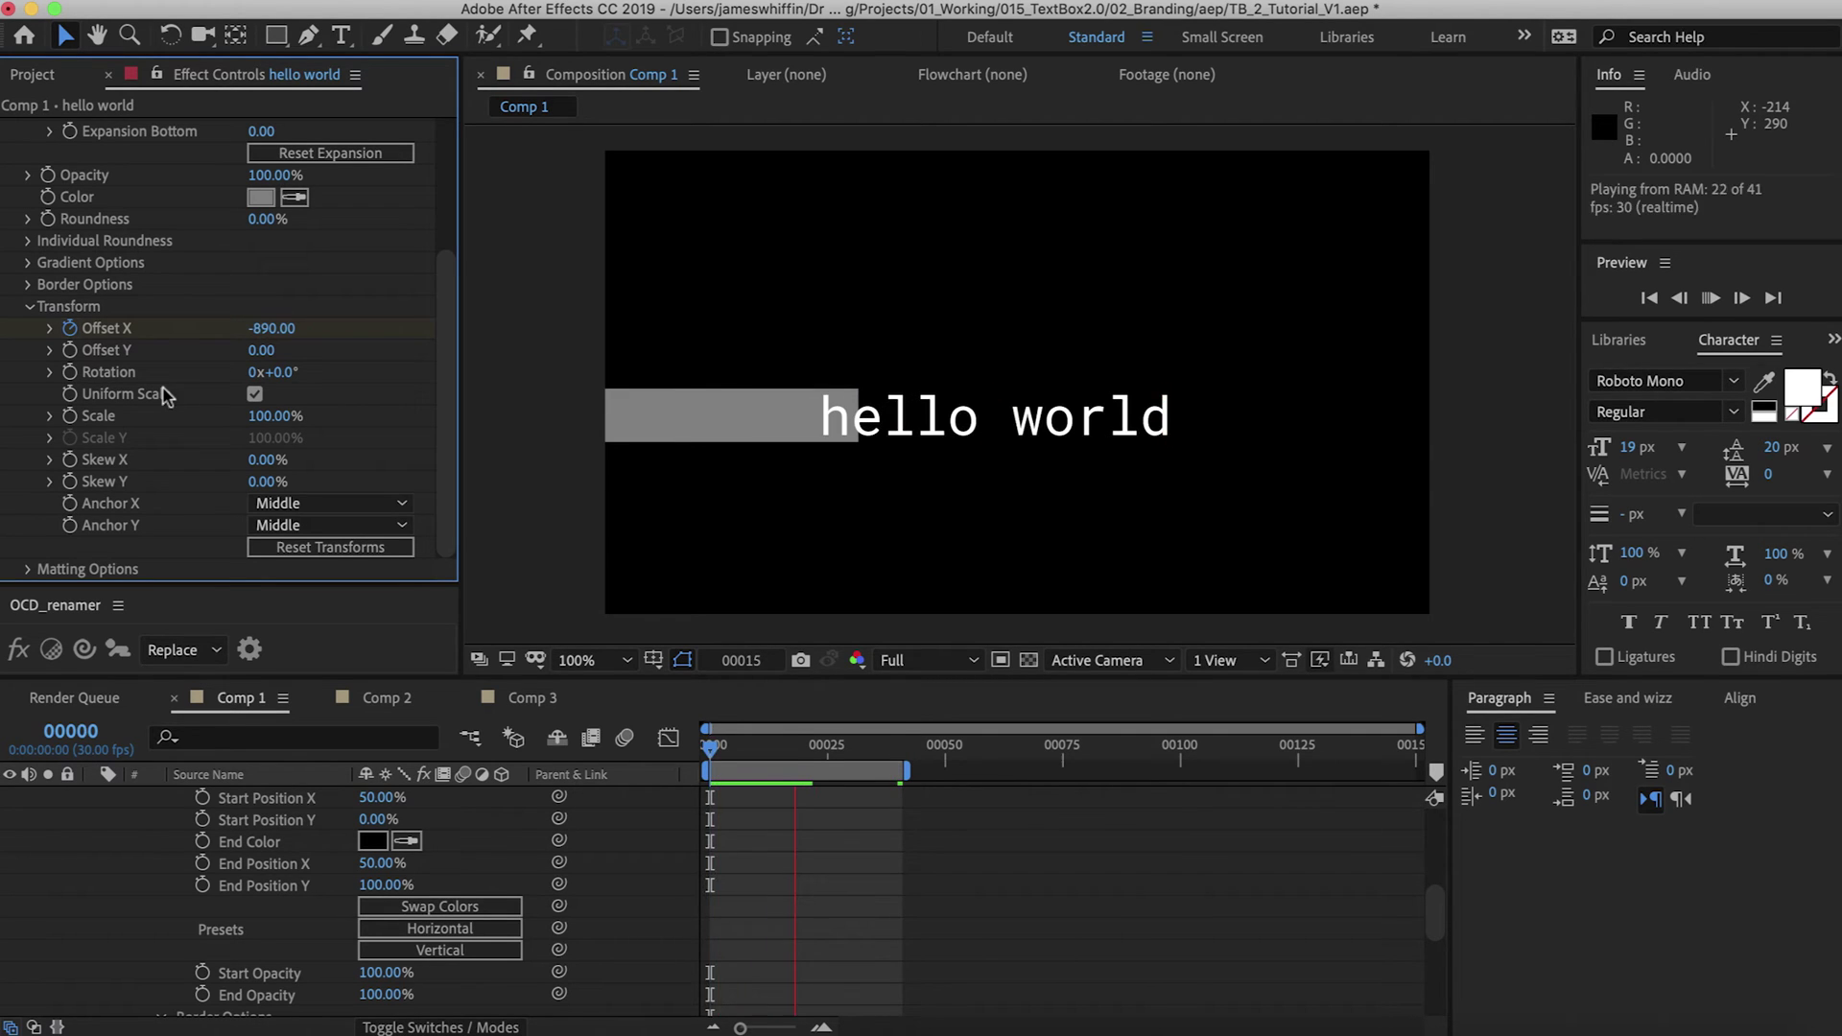
scroll(394, 804, "up", 5)
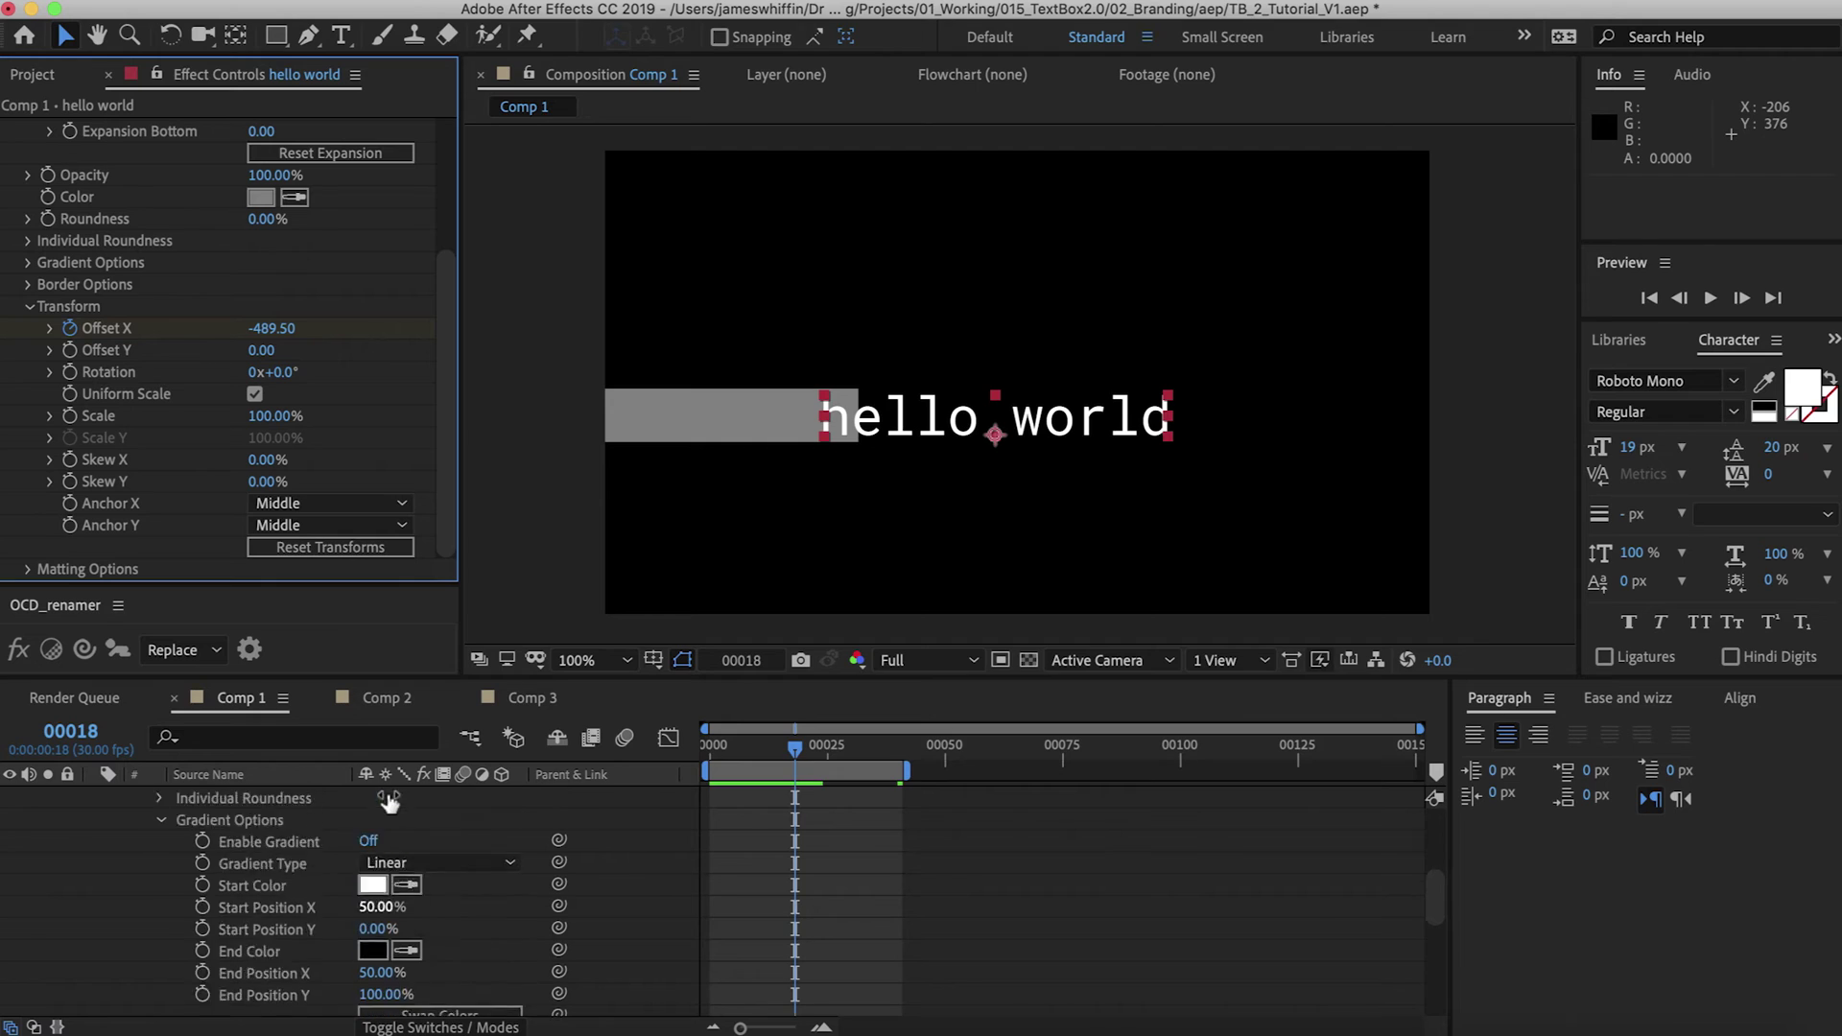
Enable motion blur on the hello world layer and the composition, trying a shutter angle of 1
left_click(461, 798)
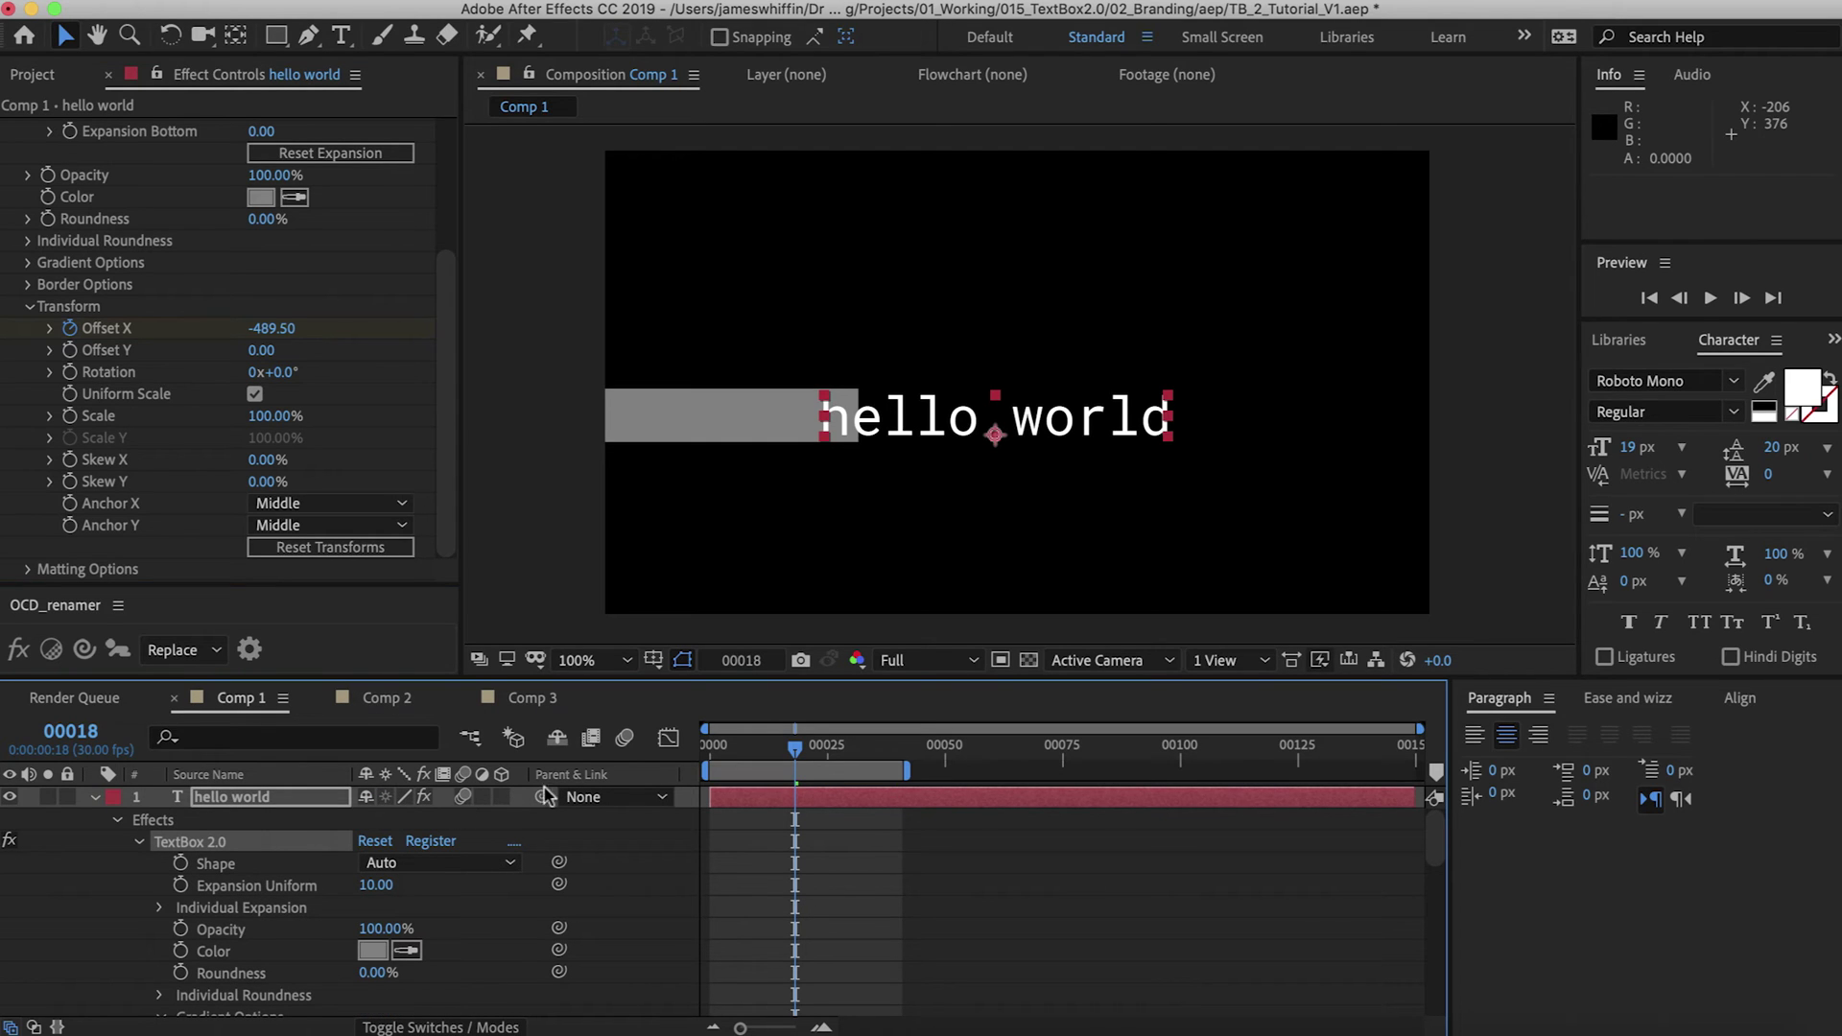
left_click(623, 742)
key("super+k")
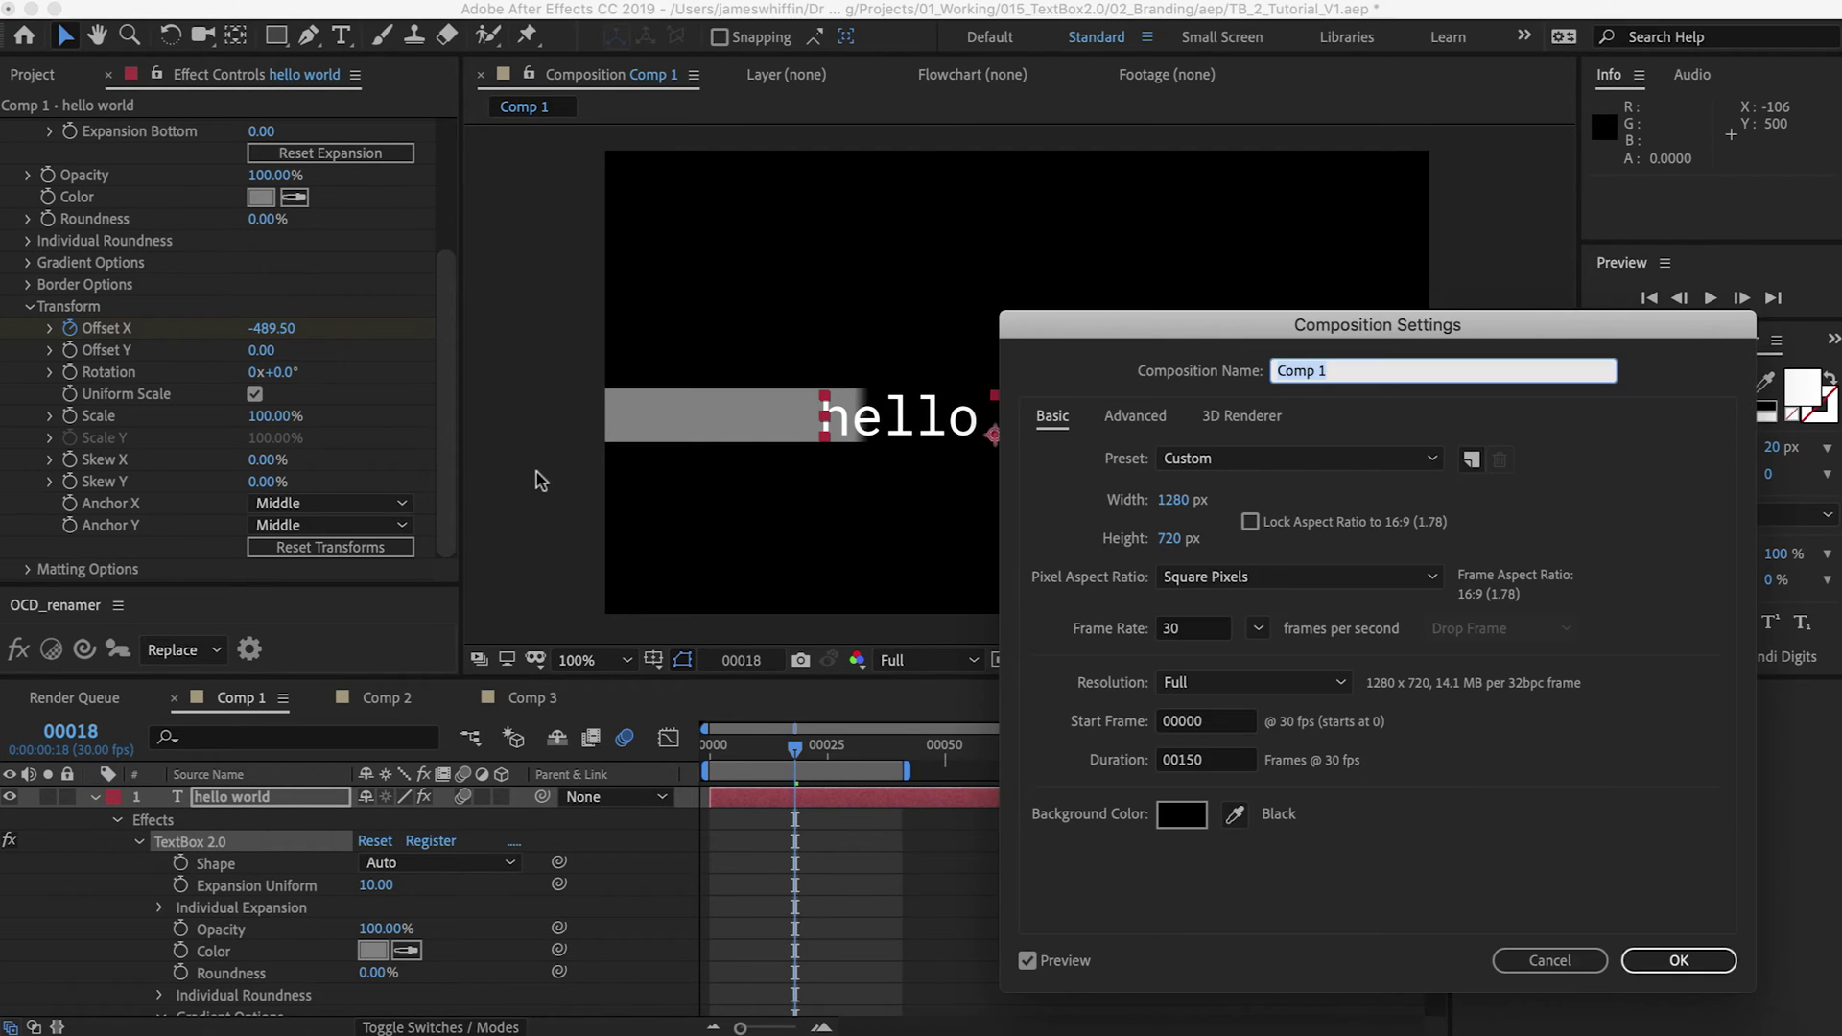
left_click(1132, 419)
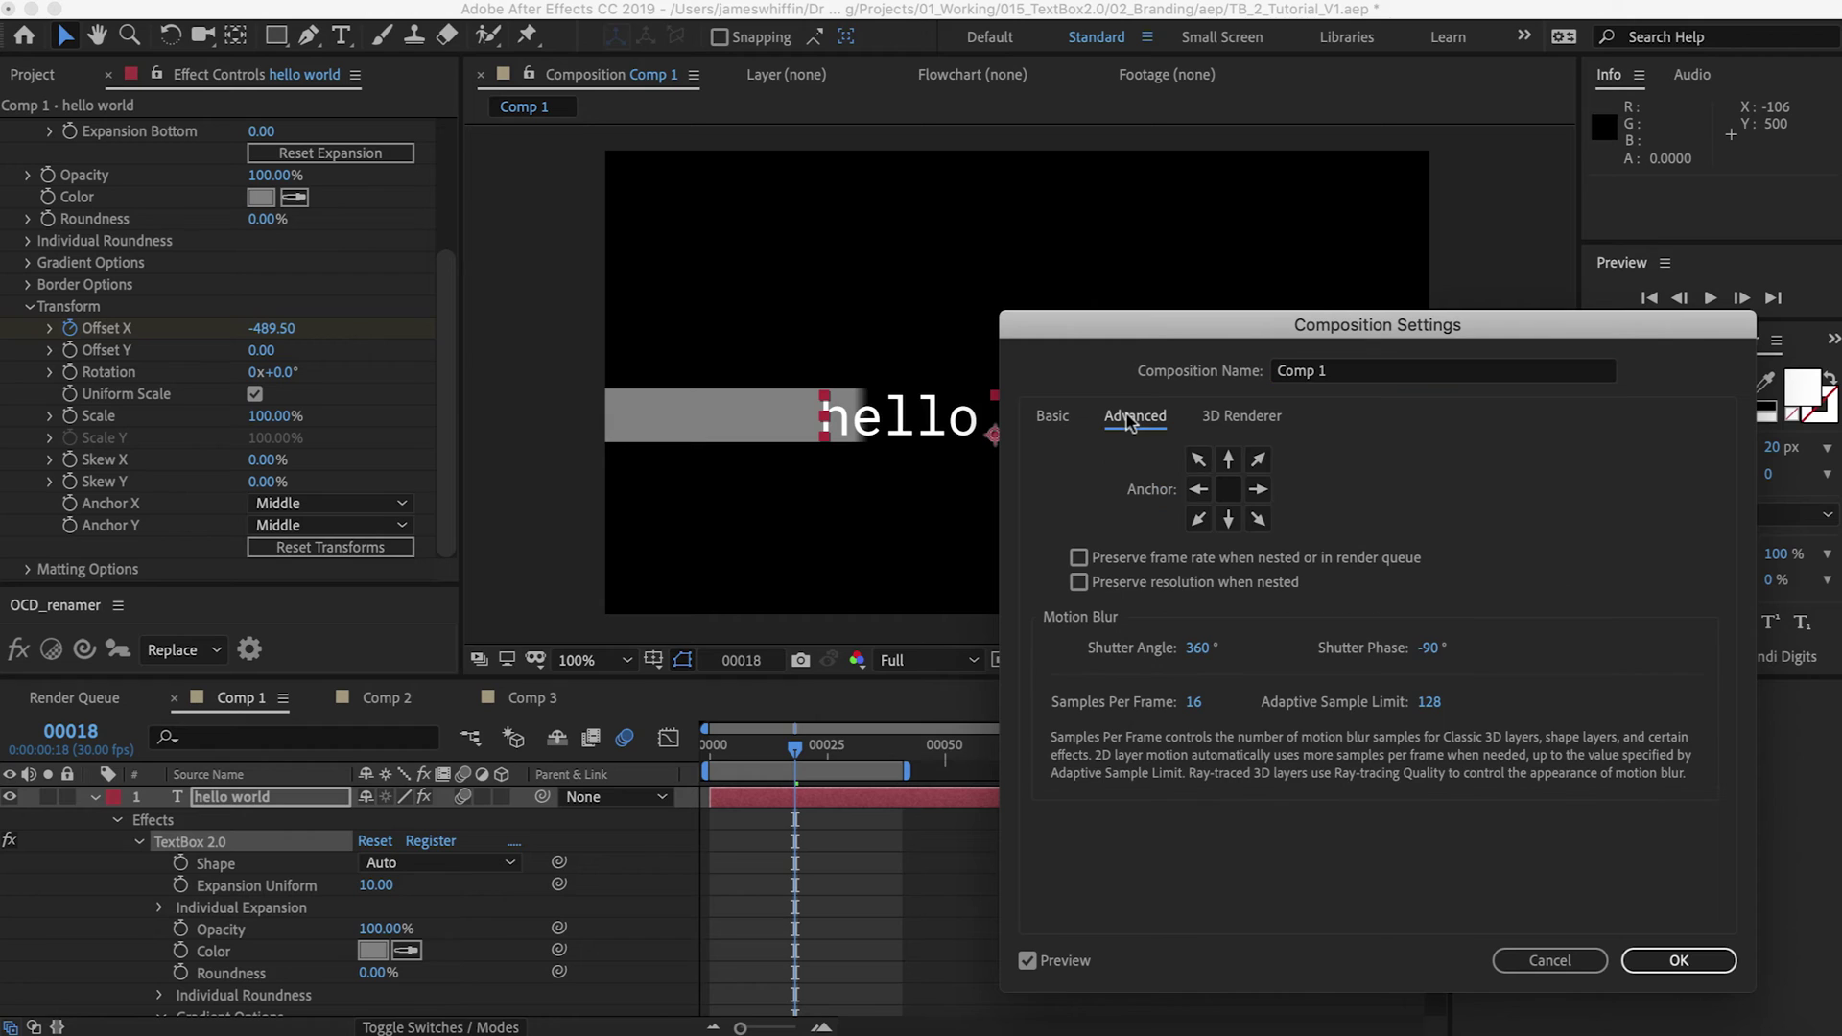
left_click(1198, 647)
type("180")
key("Return")
Set the composition's shutter angle to 180 and reset the TextBox Offset X to 0
left_click_drag(1198, 653, 1126, 665)
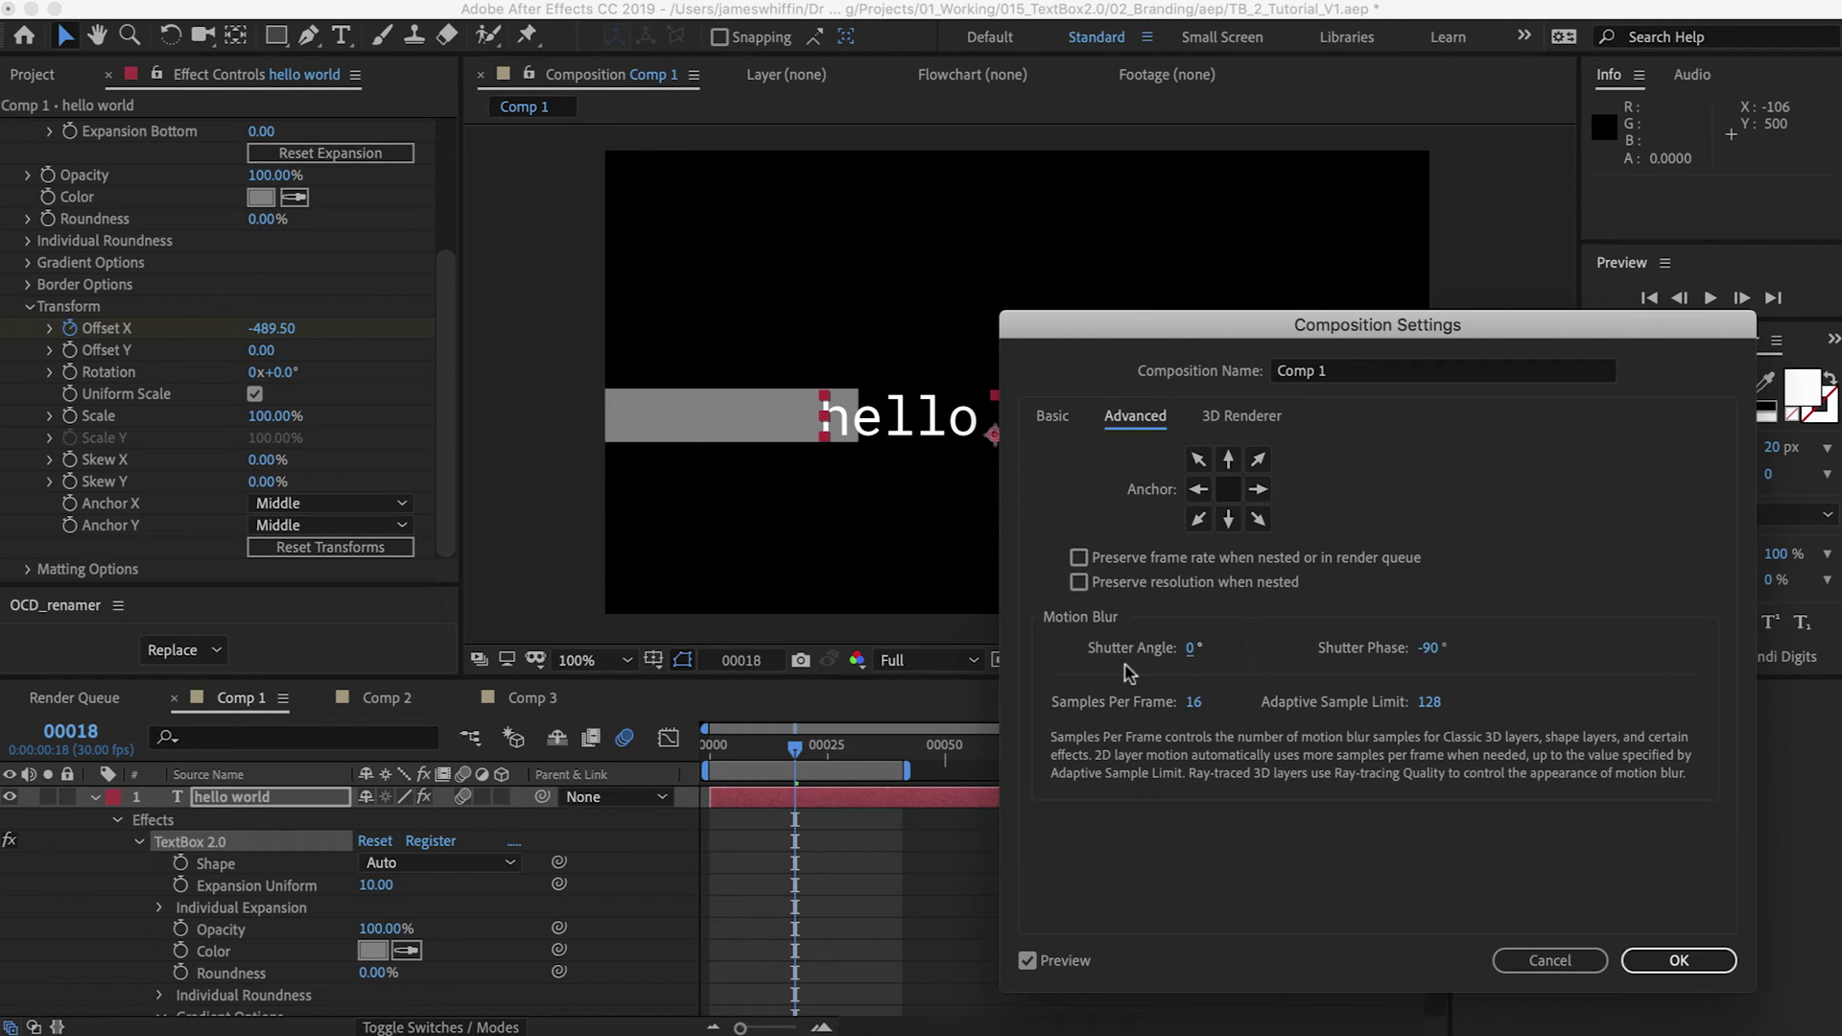
left_click(1191, 650)
type("720")
double_click(1199, 658)
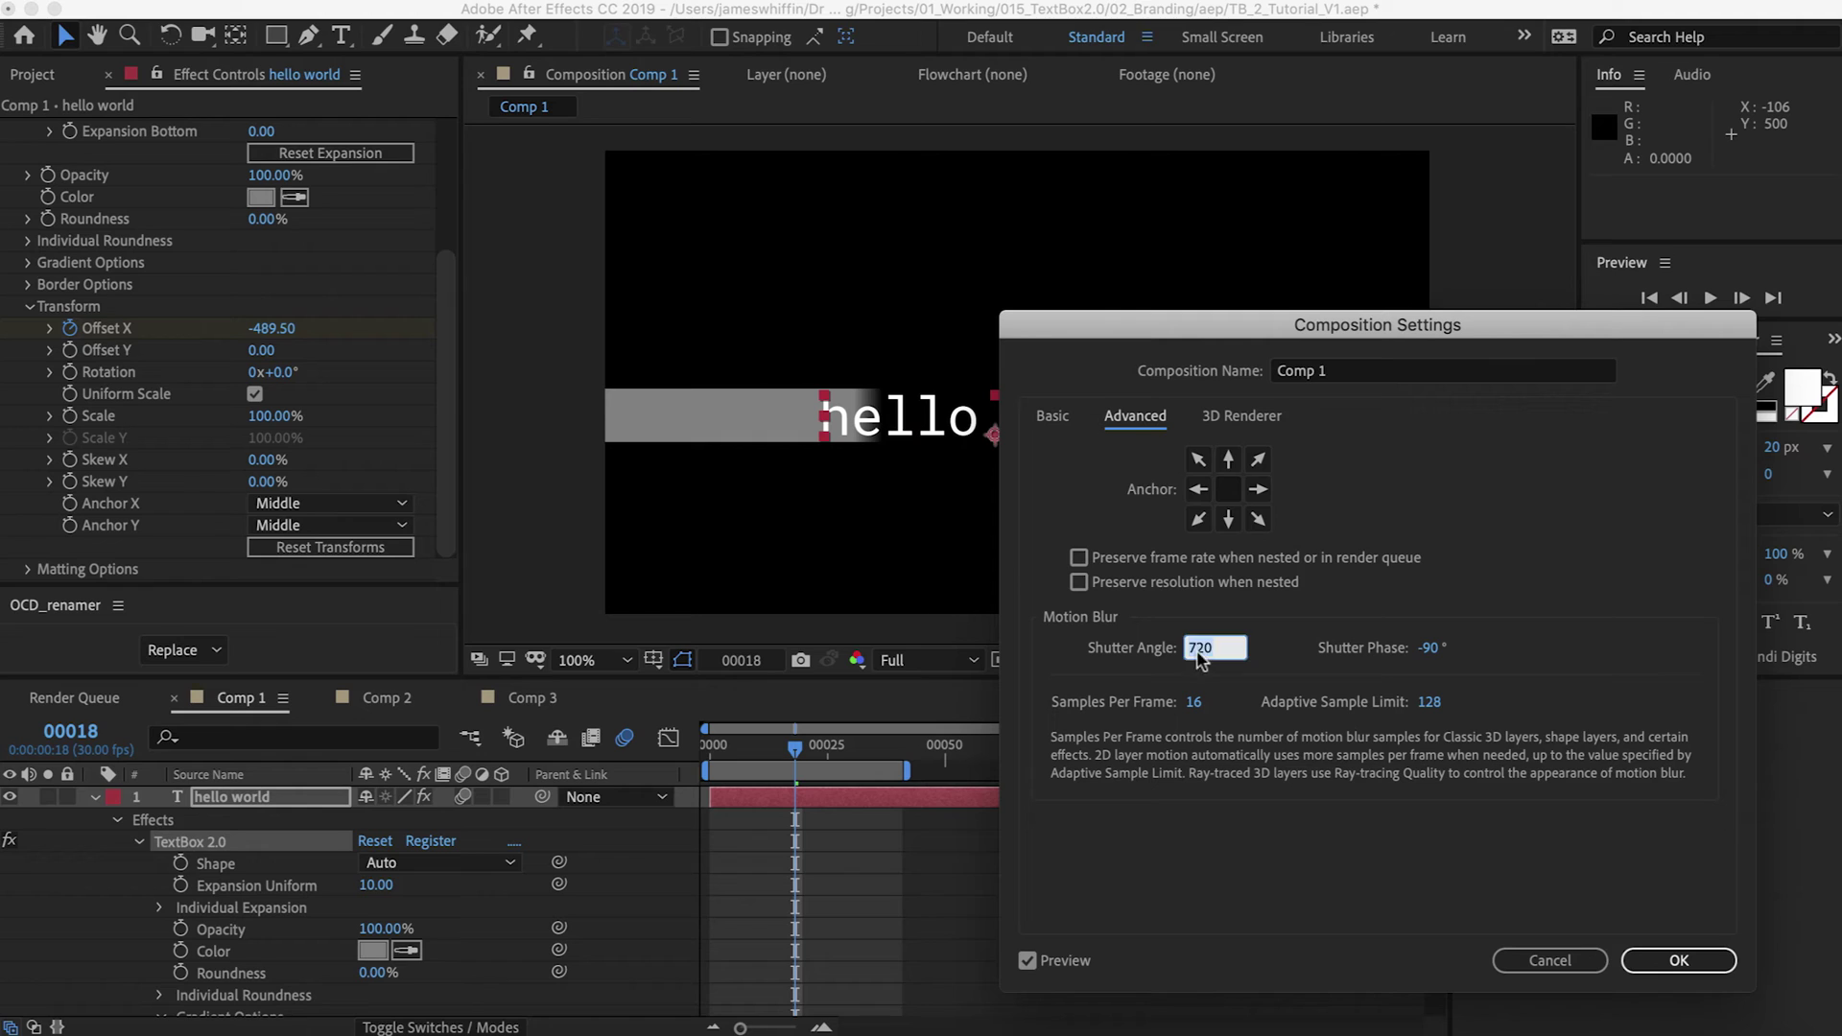
type("180")
key("Return")
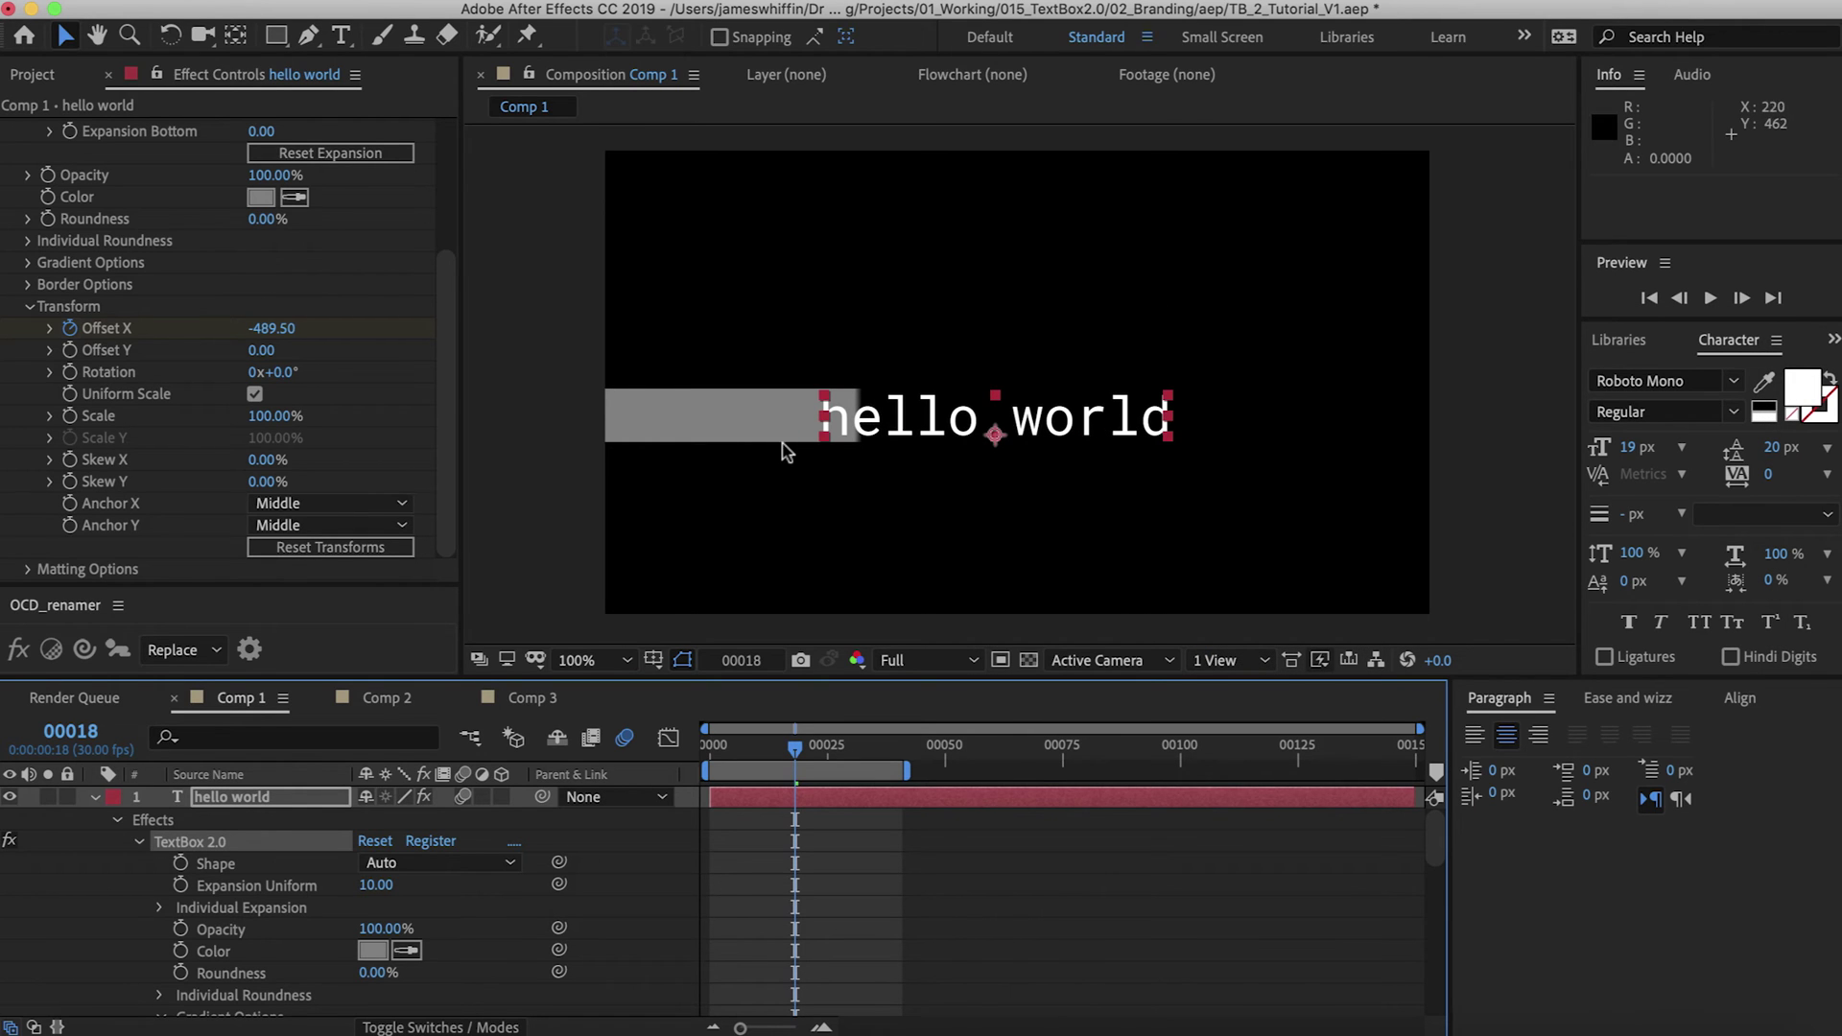
left_click(142, 431)
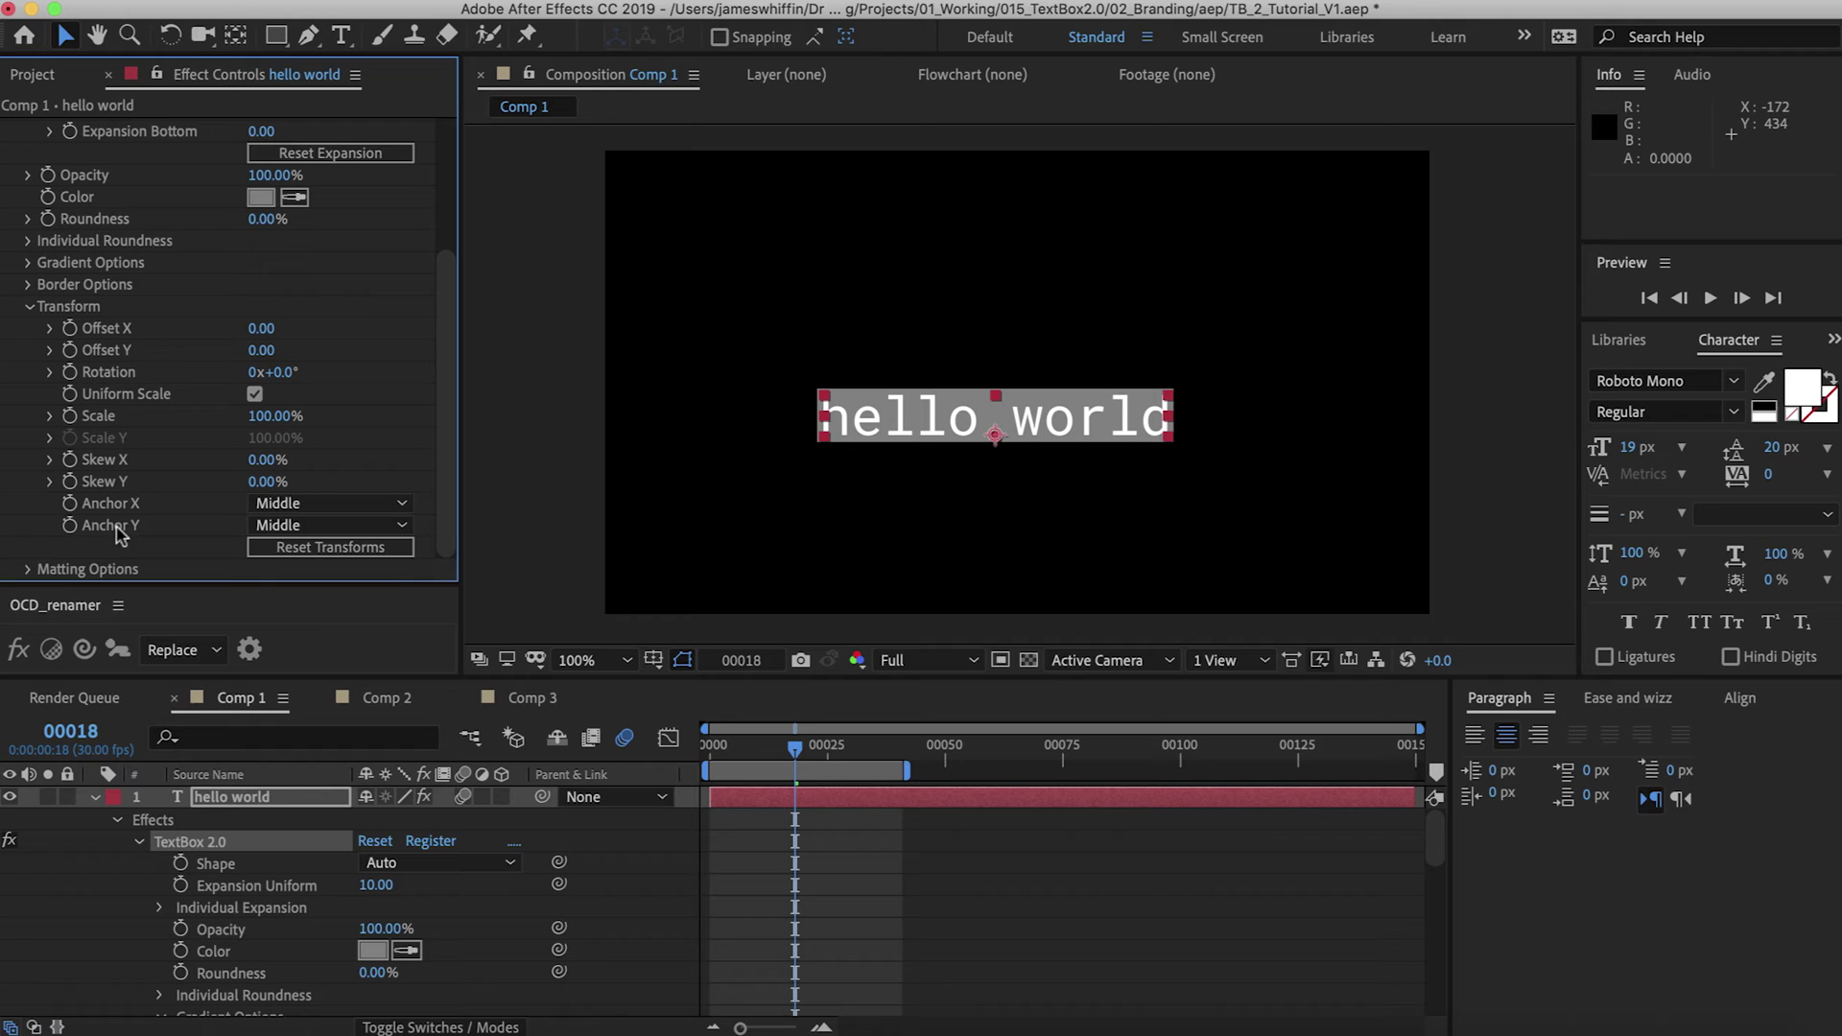
Test and undo a slight box rotation, then drag the anchor point to the frame's upper-left
left_click(279, 382)
mouse_move(284, 387)
left_mouse_down()
mouse_move(254, 387)
mouse_move(294, 394)
left_mouse_up()
key("super+z")
key("y")
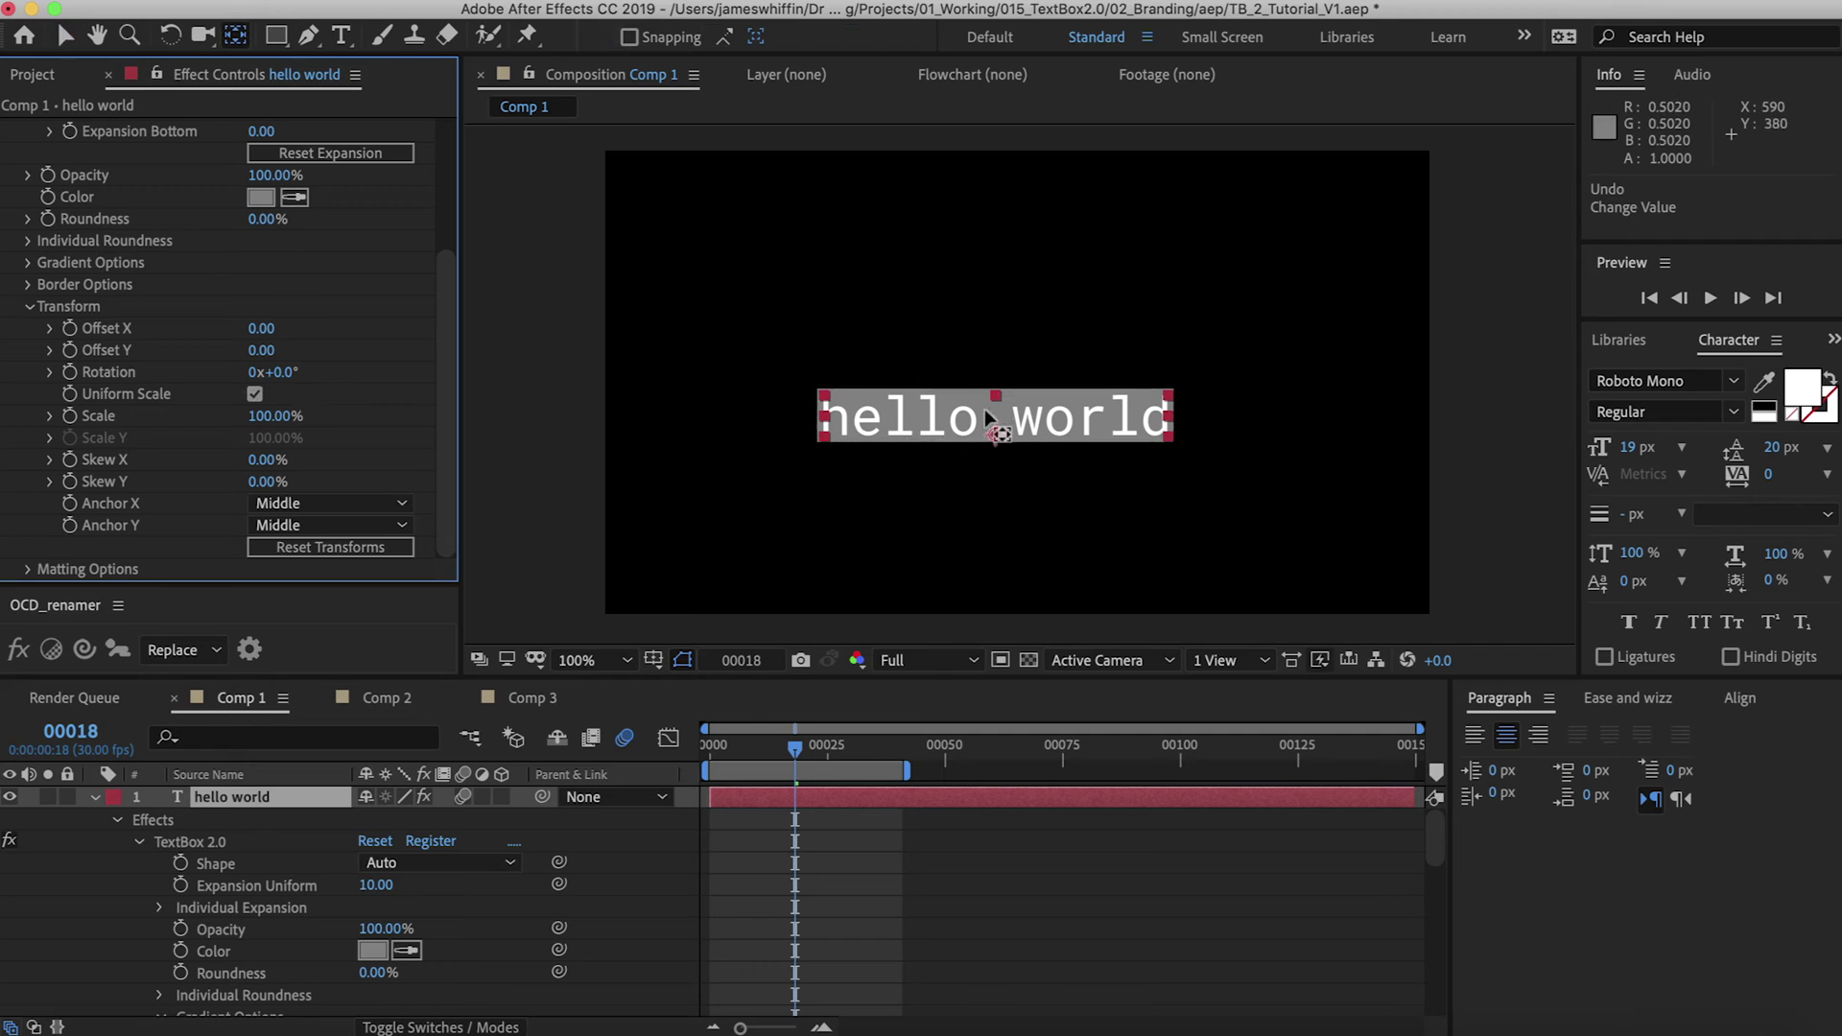
left_click_drag(996, 434, 689, 218)
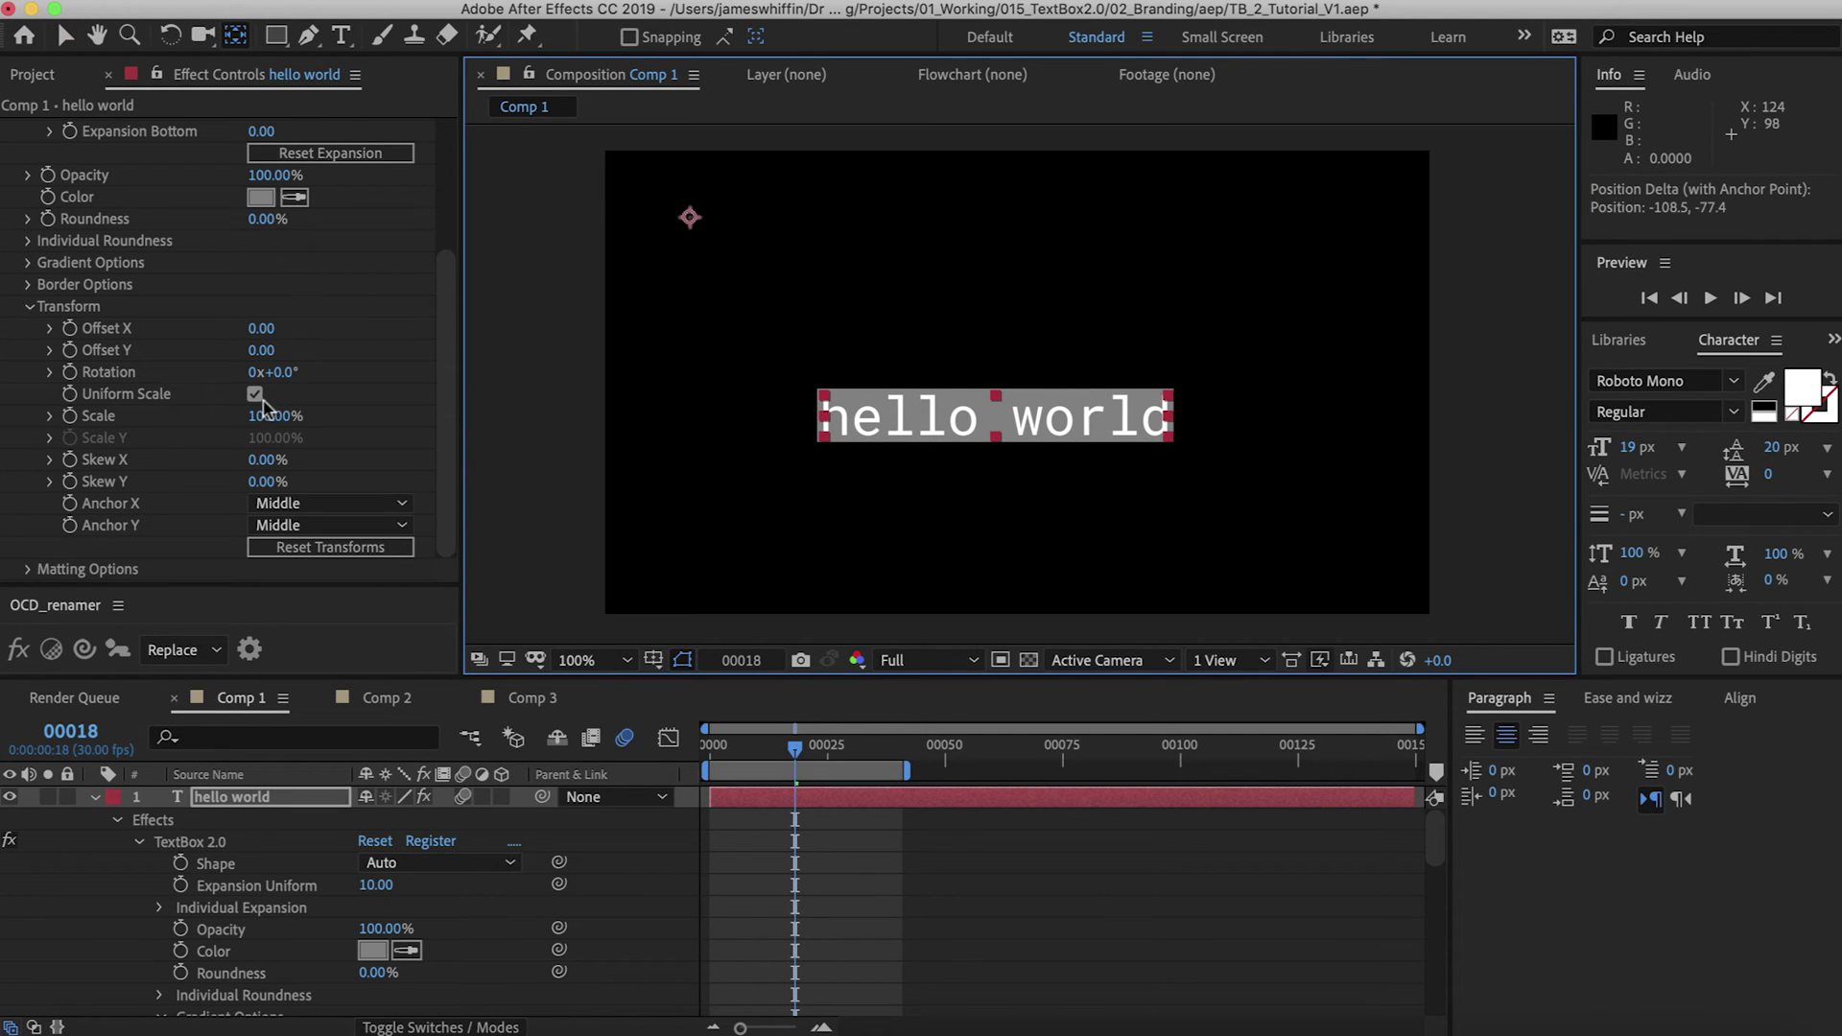
Try a 36° box rotation with both anchors kept at Middle, then undo it
left_click_drag(257, 372, 291, 372)
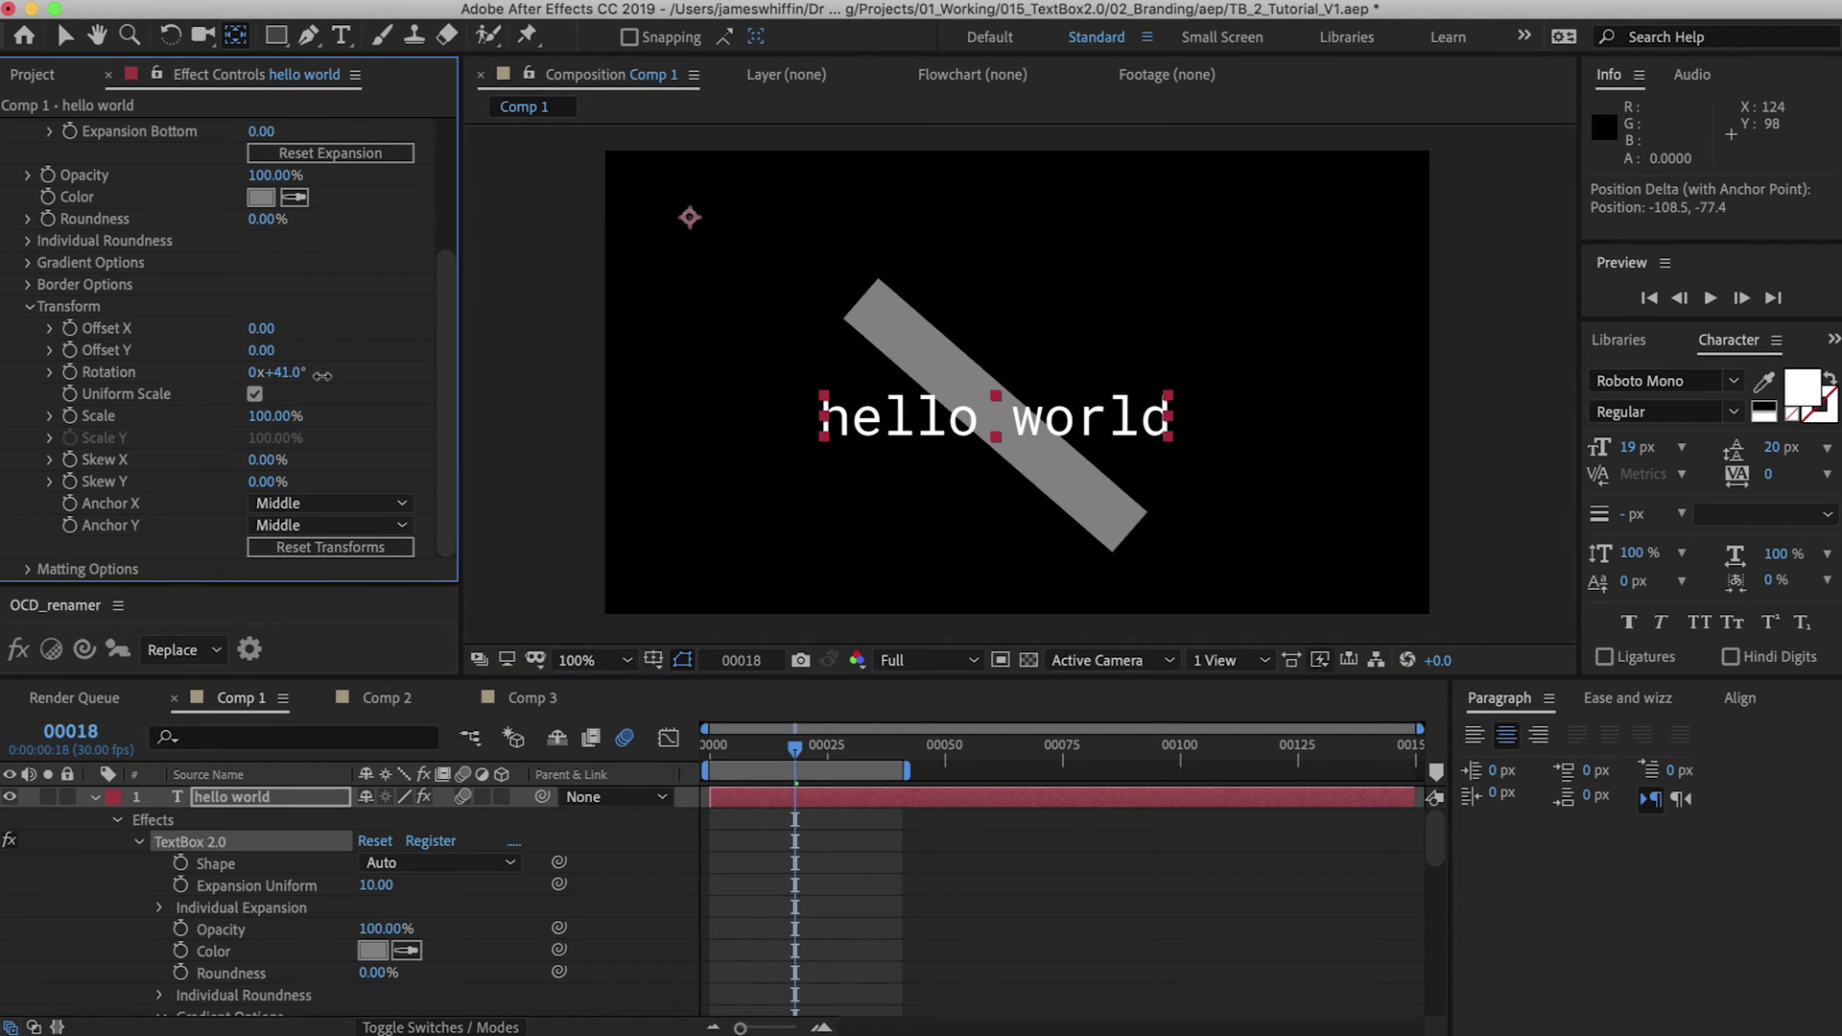
left_click(288, 503)
left_click(279, 547)
left_click(288, 525)
left_click(280, 576)
key("super+z")
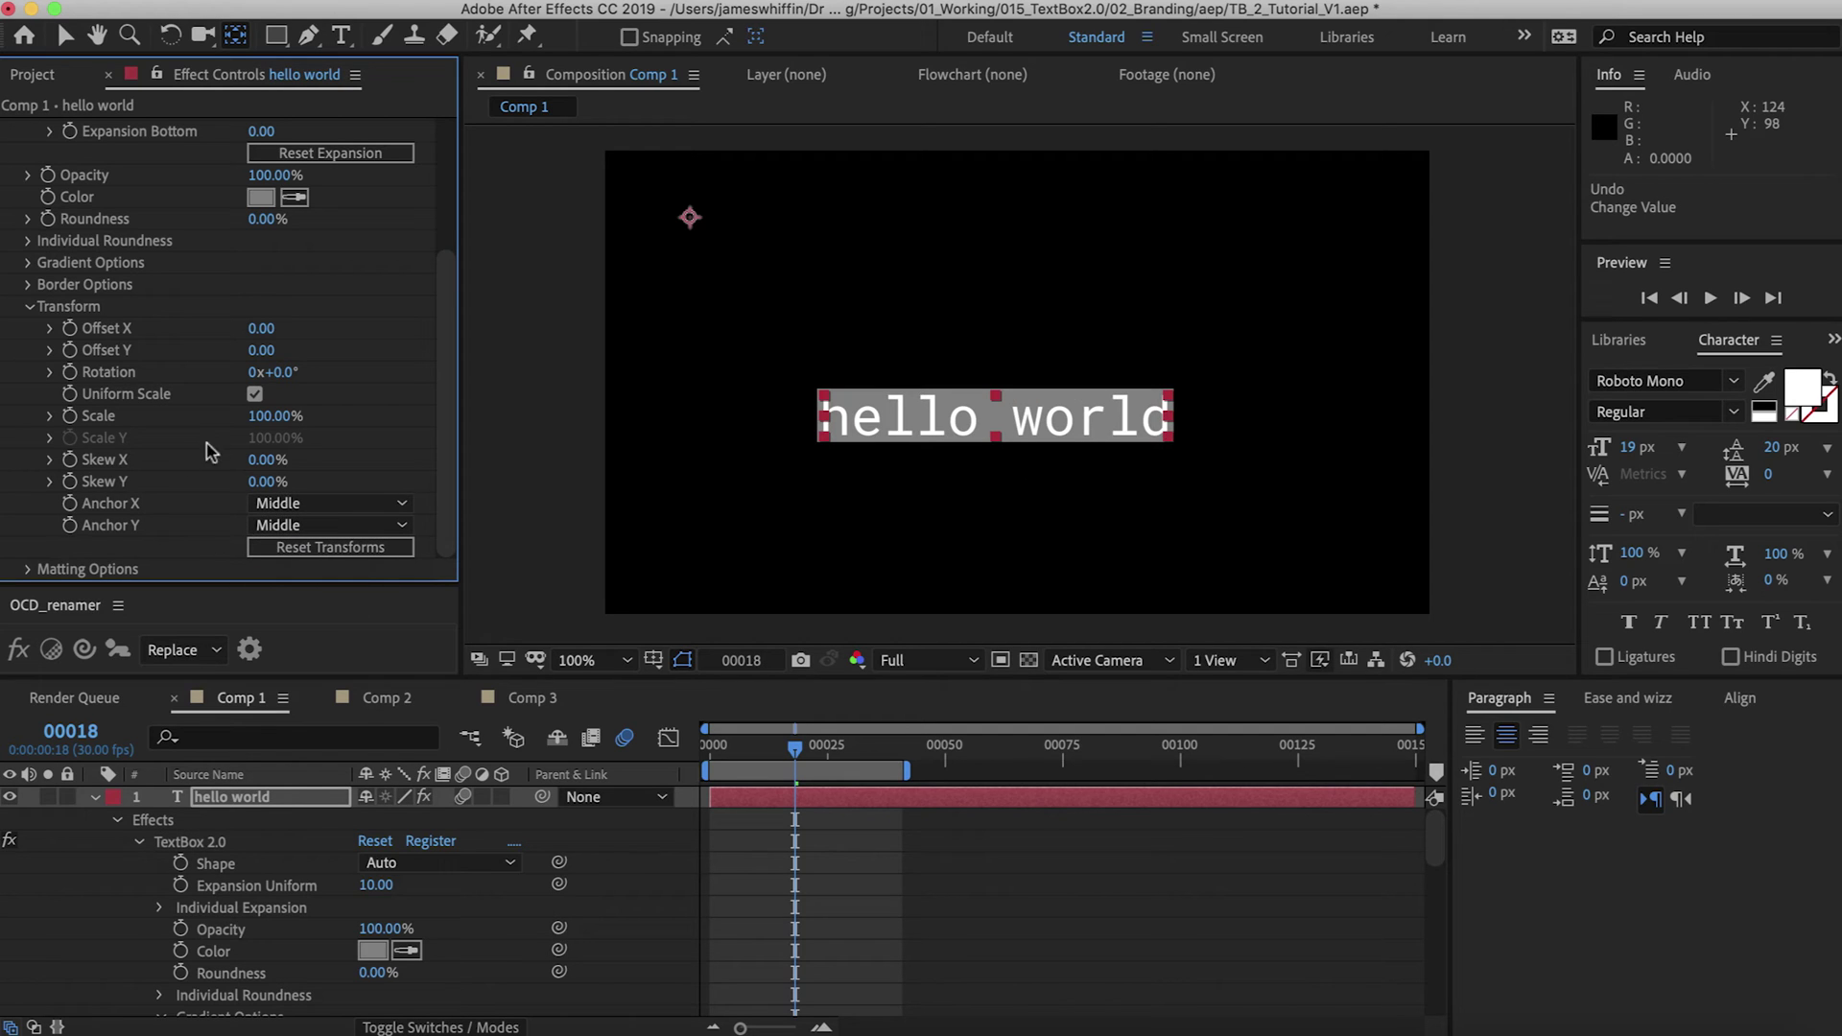
Test a box Scale of 120% and an Expansion change, undoing both
left_click(268, 416)
type("120")
key("Return")
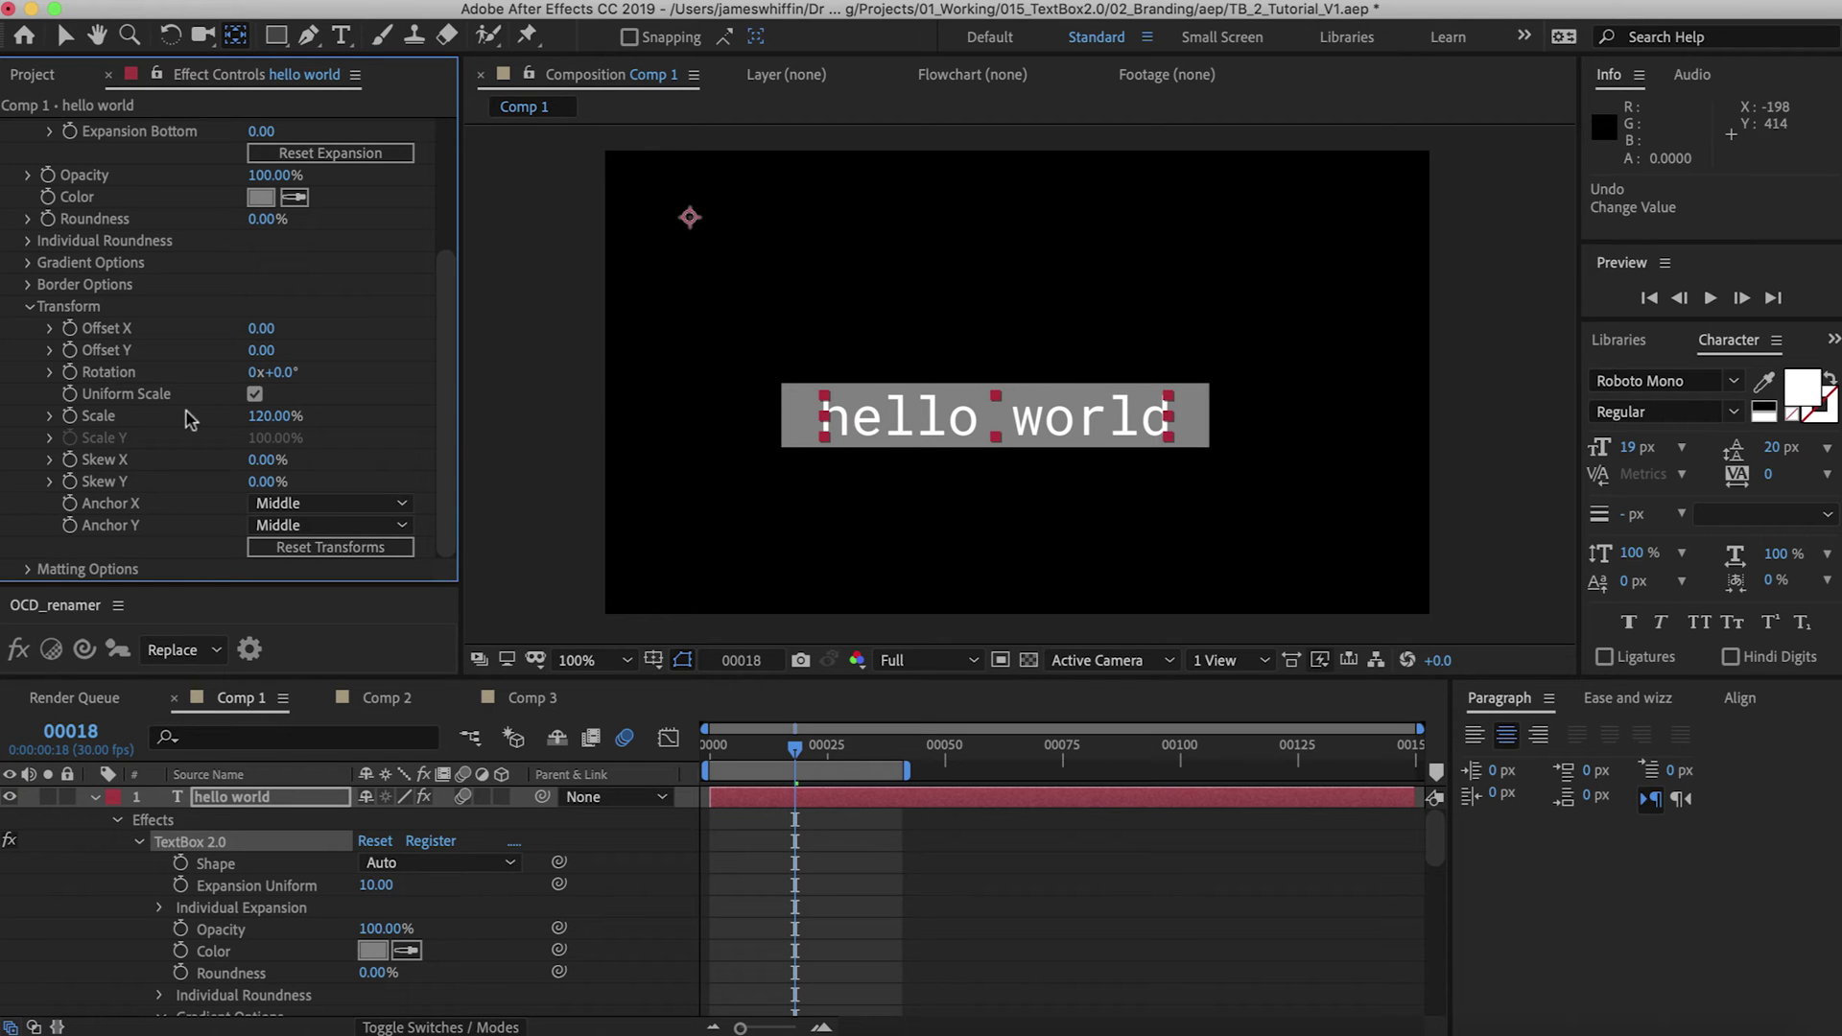
key("super+z")
scroll(144, 331, "up", 5)
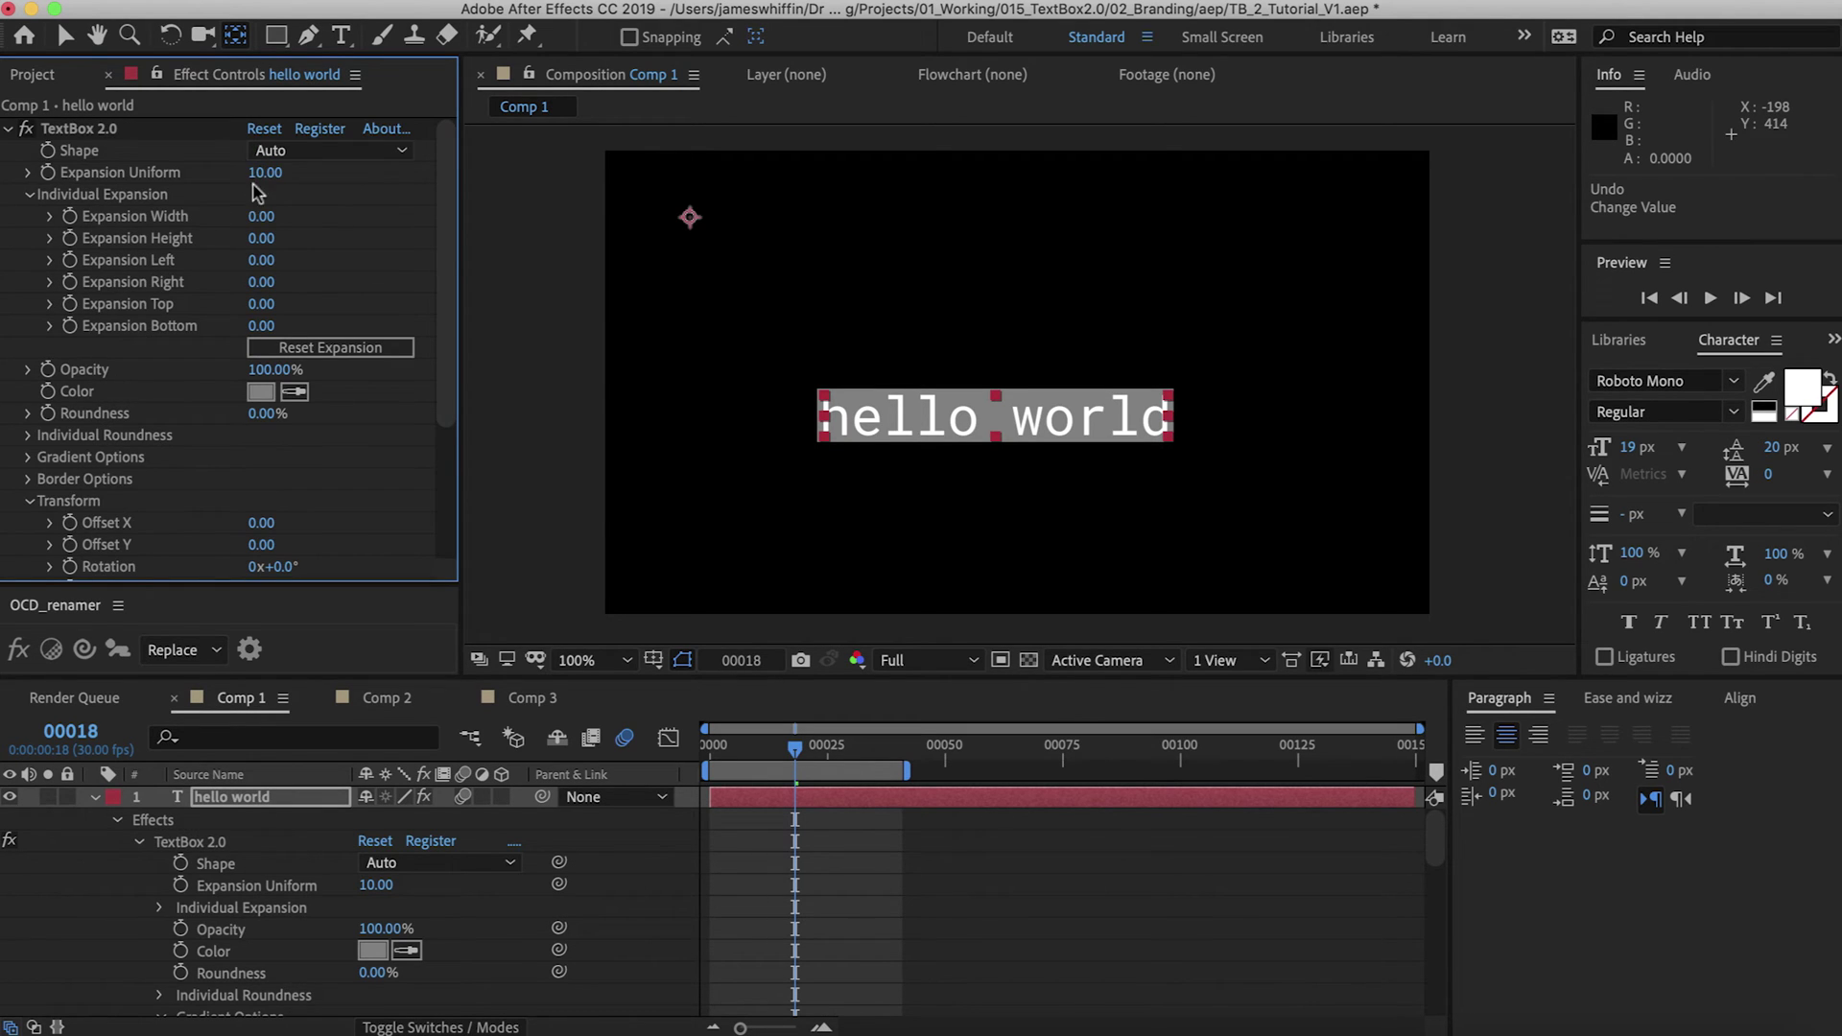
left_click_drag(265, 173, 461, 192)
key("super+z")
Tick Matte Text to Fill, cut the letters out of the fill, and subtract the border
scroll(291, 298, "down", 5)
key("space")
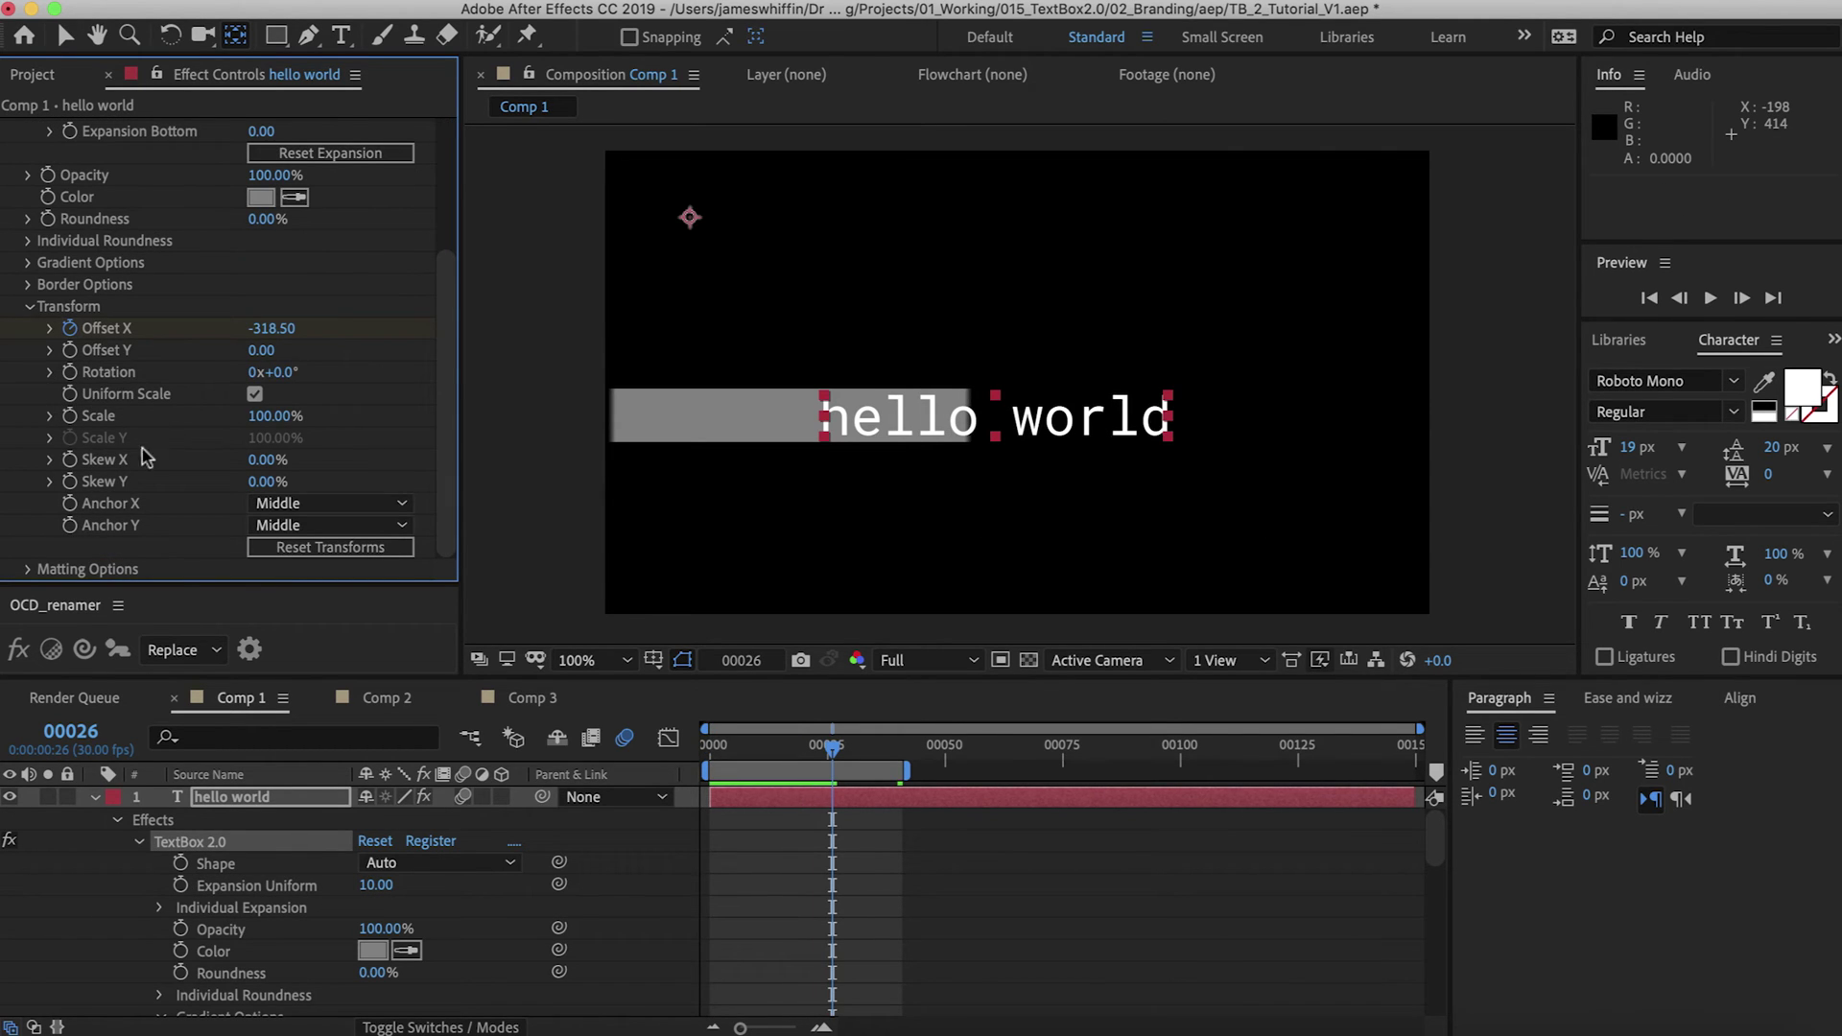
left_click(29, 570)
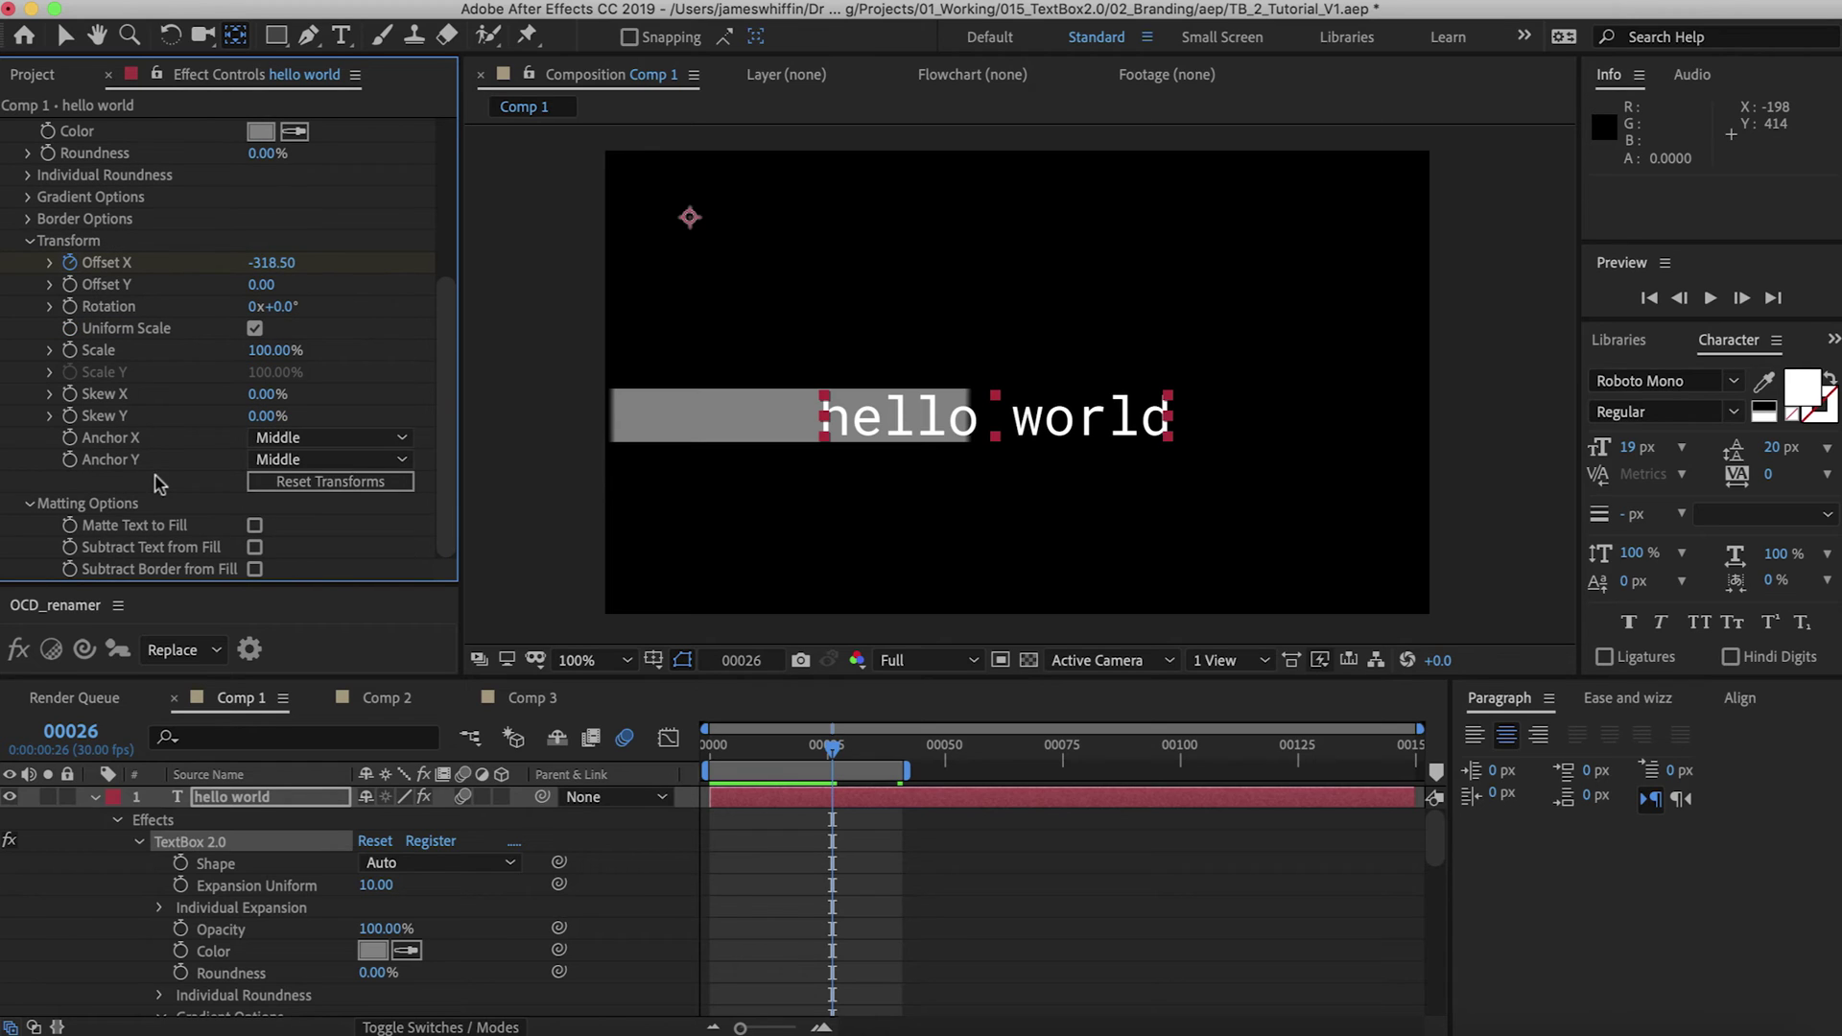
left_click(255, 526)
key("space")
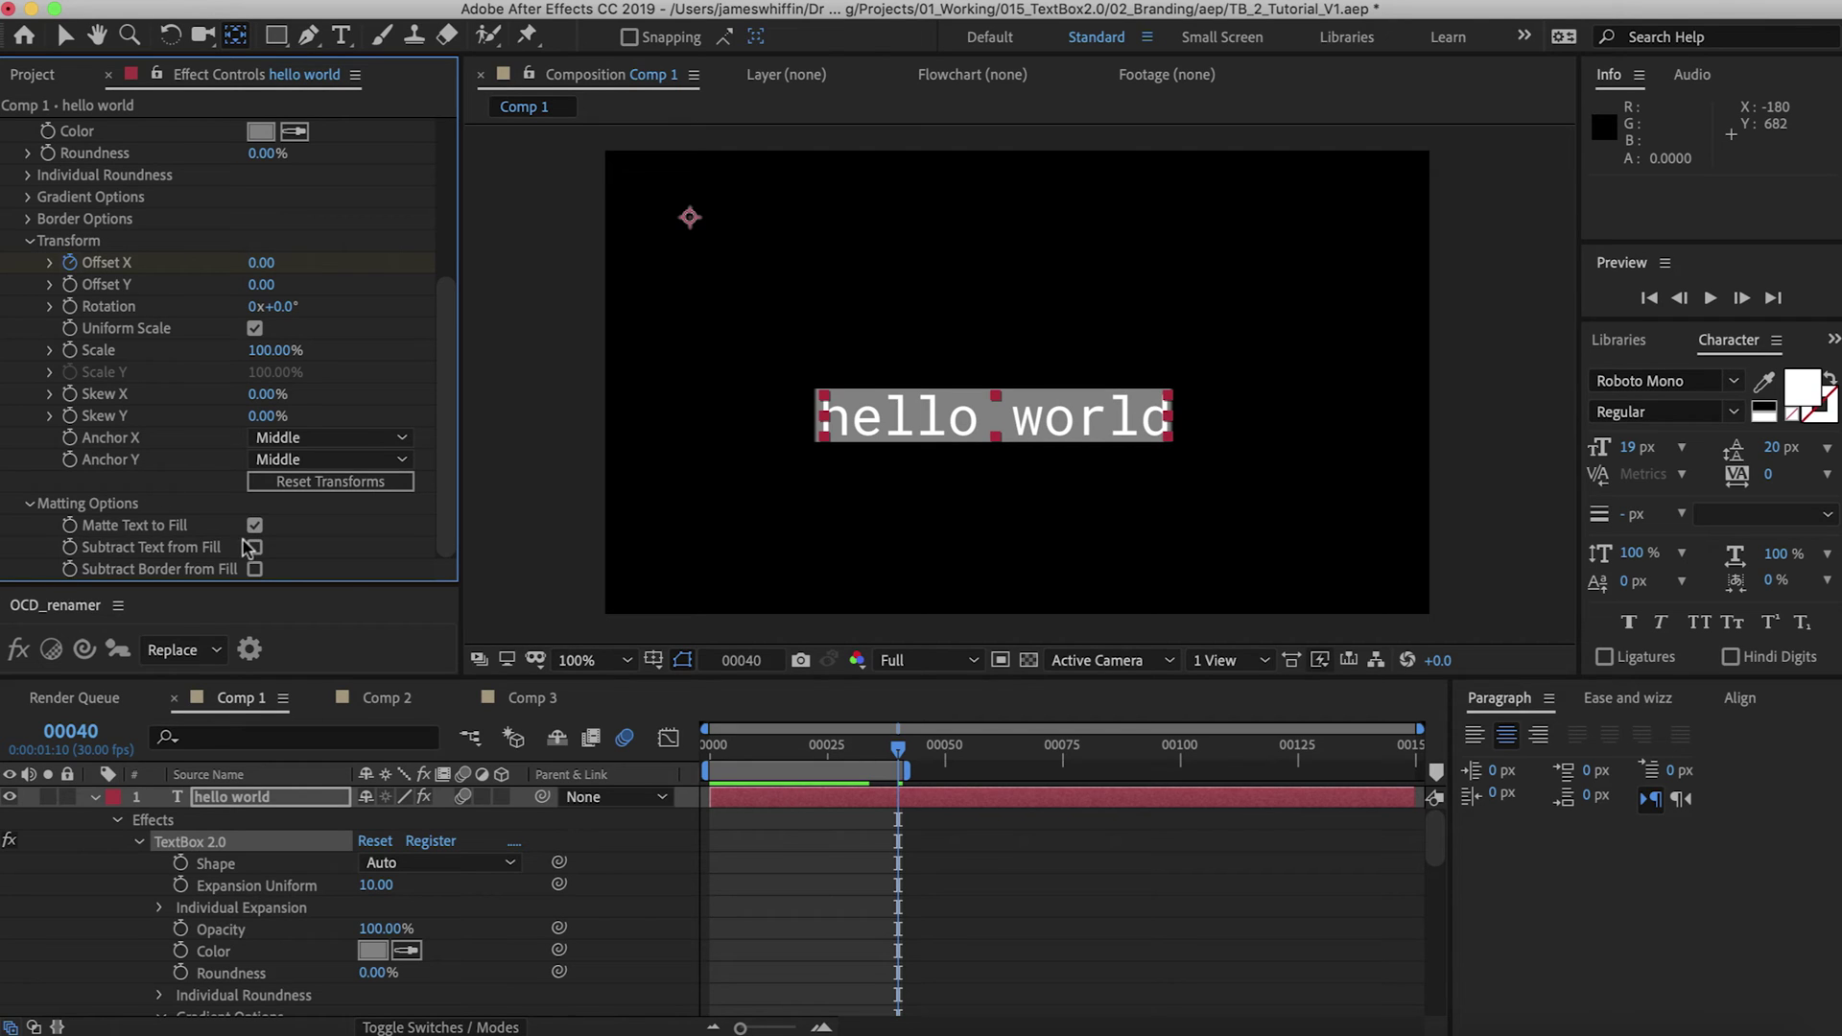
left_click(255, 549)
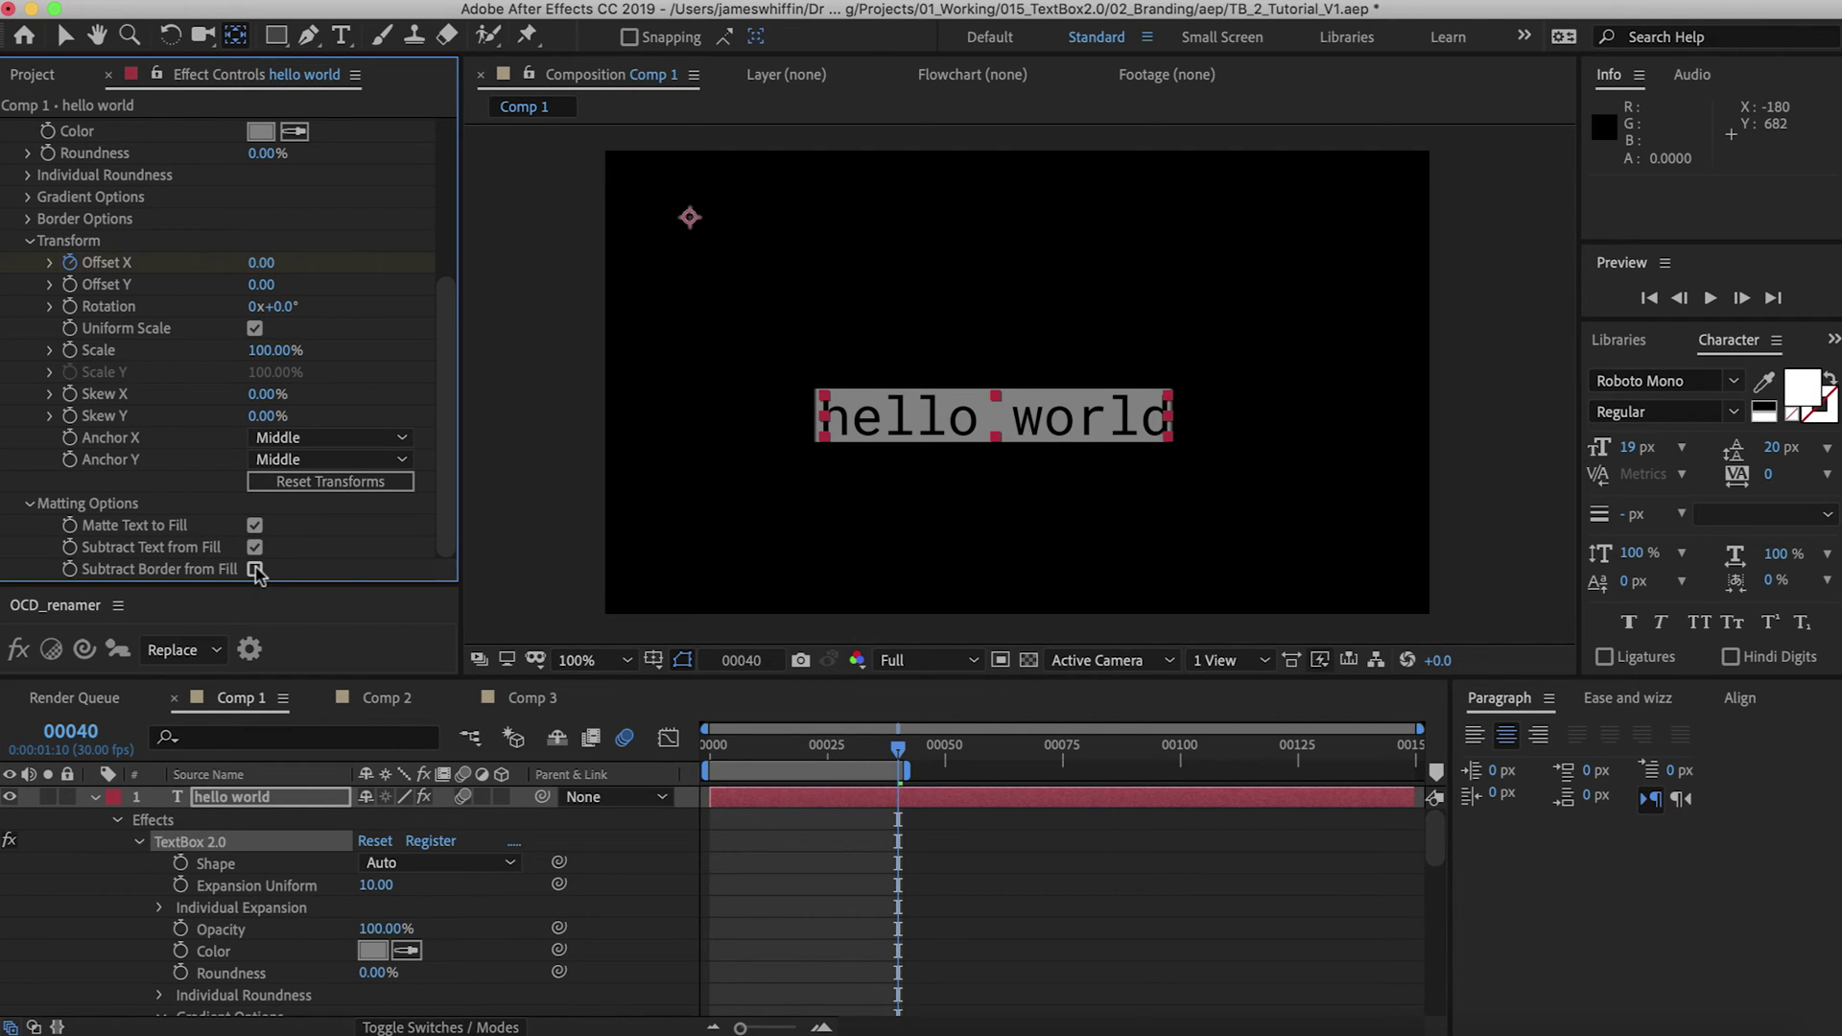
left_click(255, 570)
Turn on the box border at Expansion -4.5 and widen Expansion Uniform to 34
key("period")
left_click(29, 219)
left_click(255, 241)
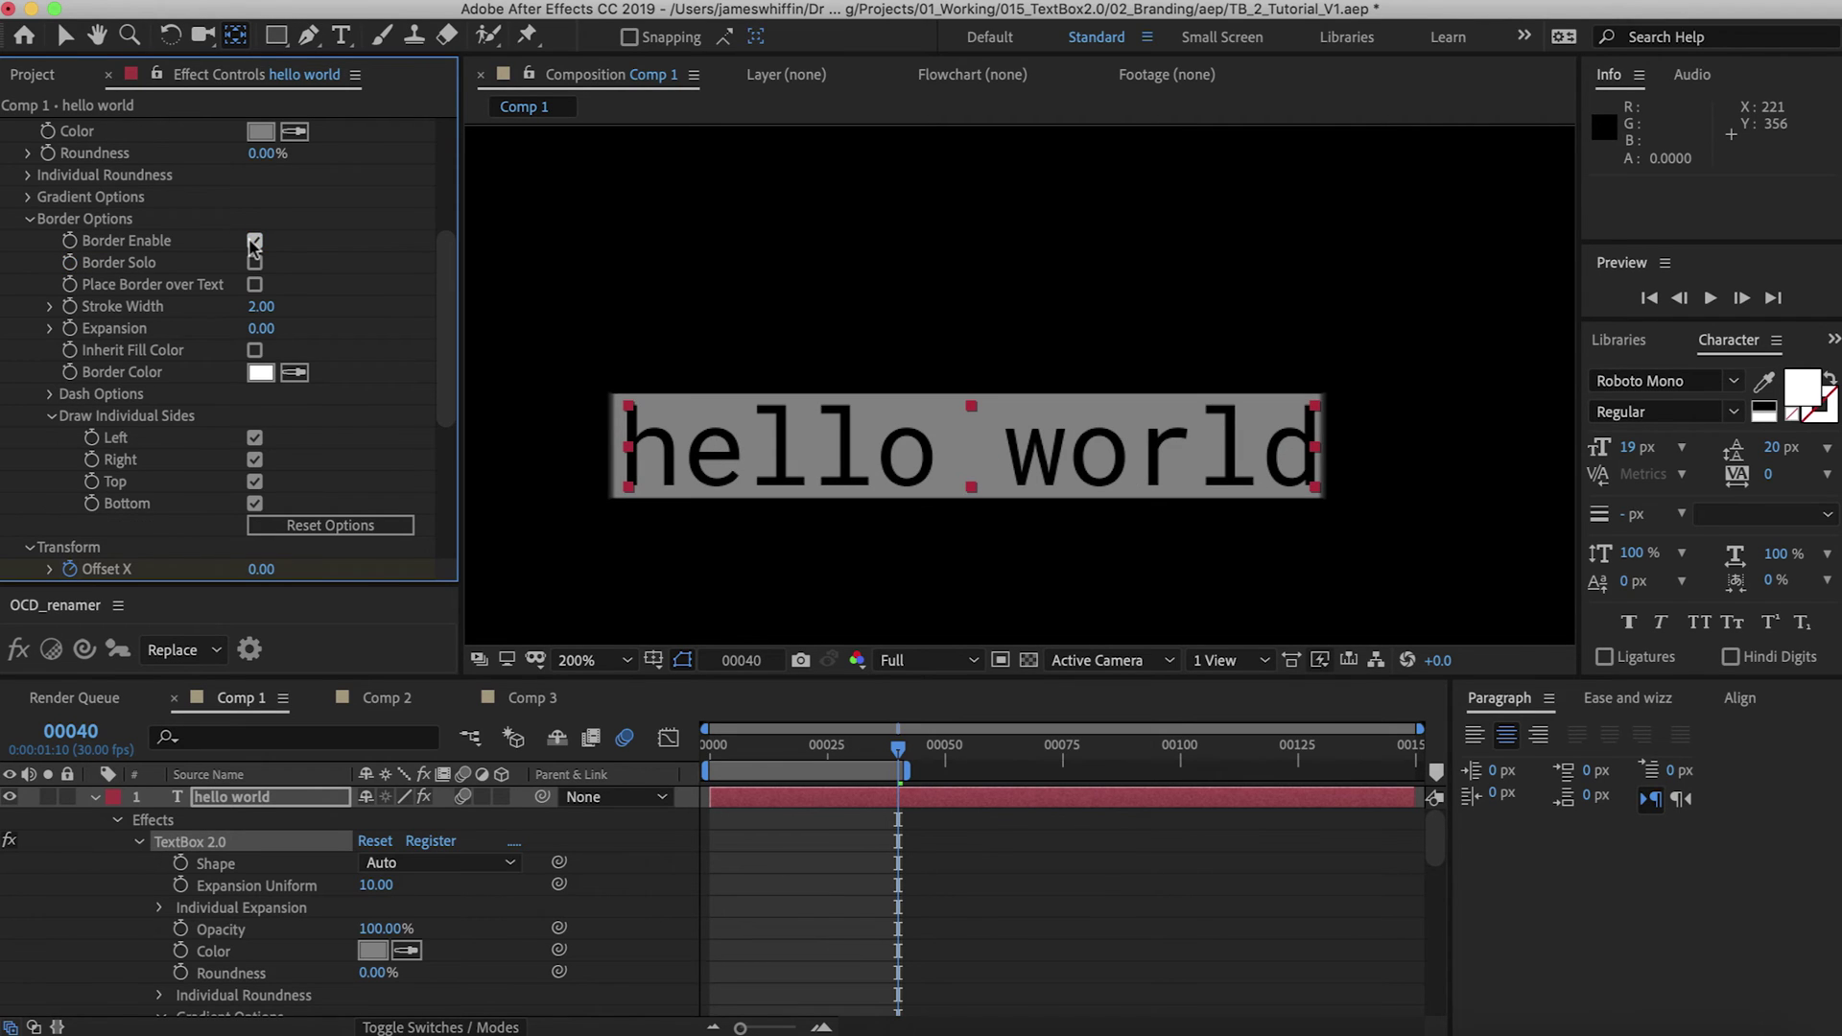
left_click_drag(248, 328, 192, 329)
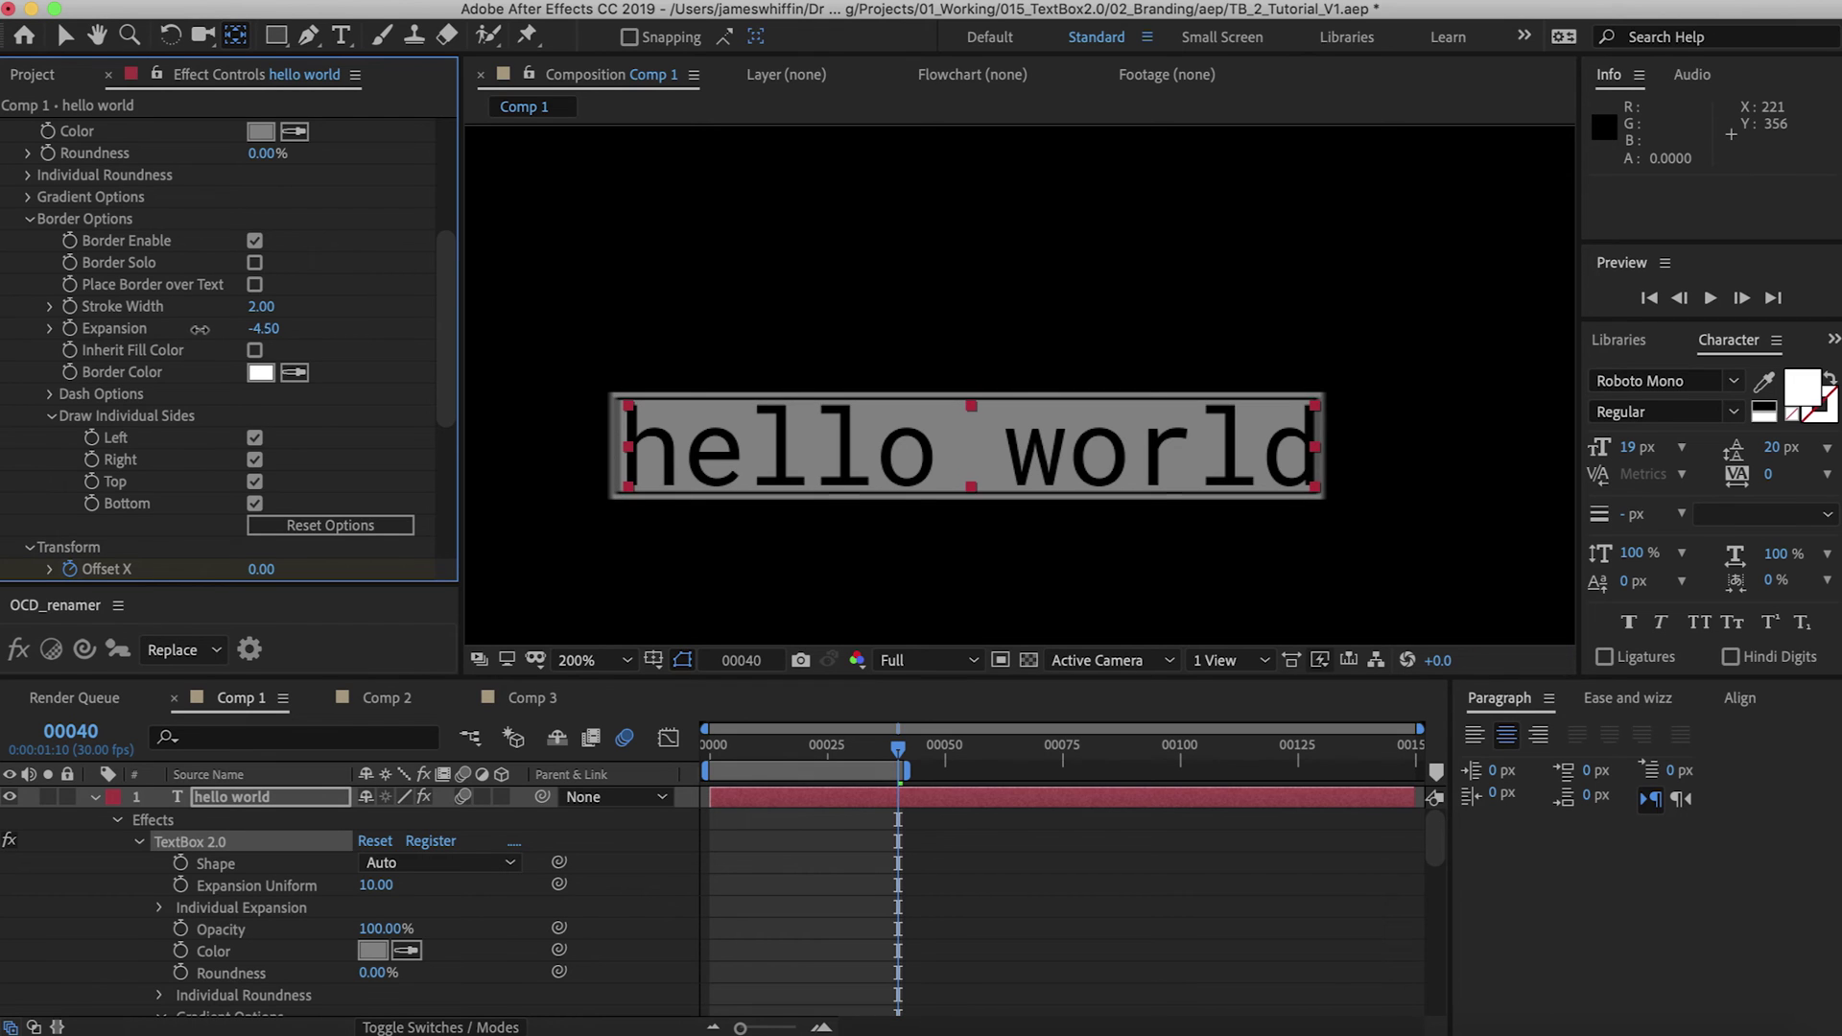
scroll(219, 321, "up", 5)
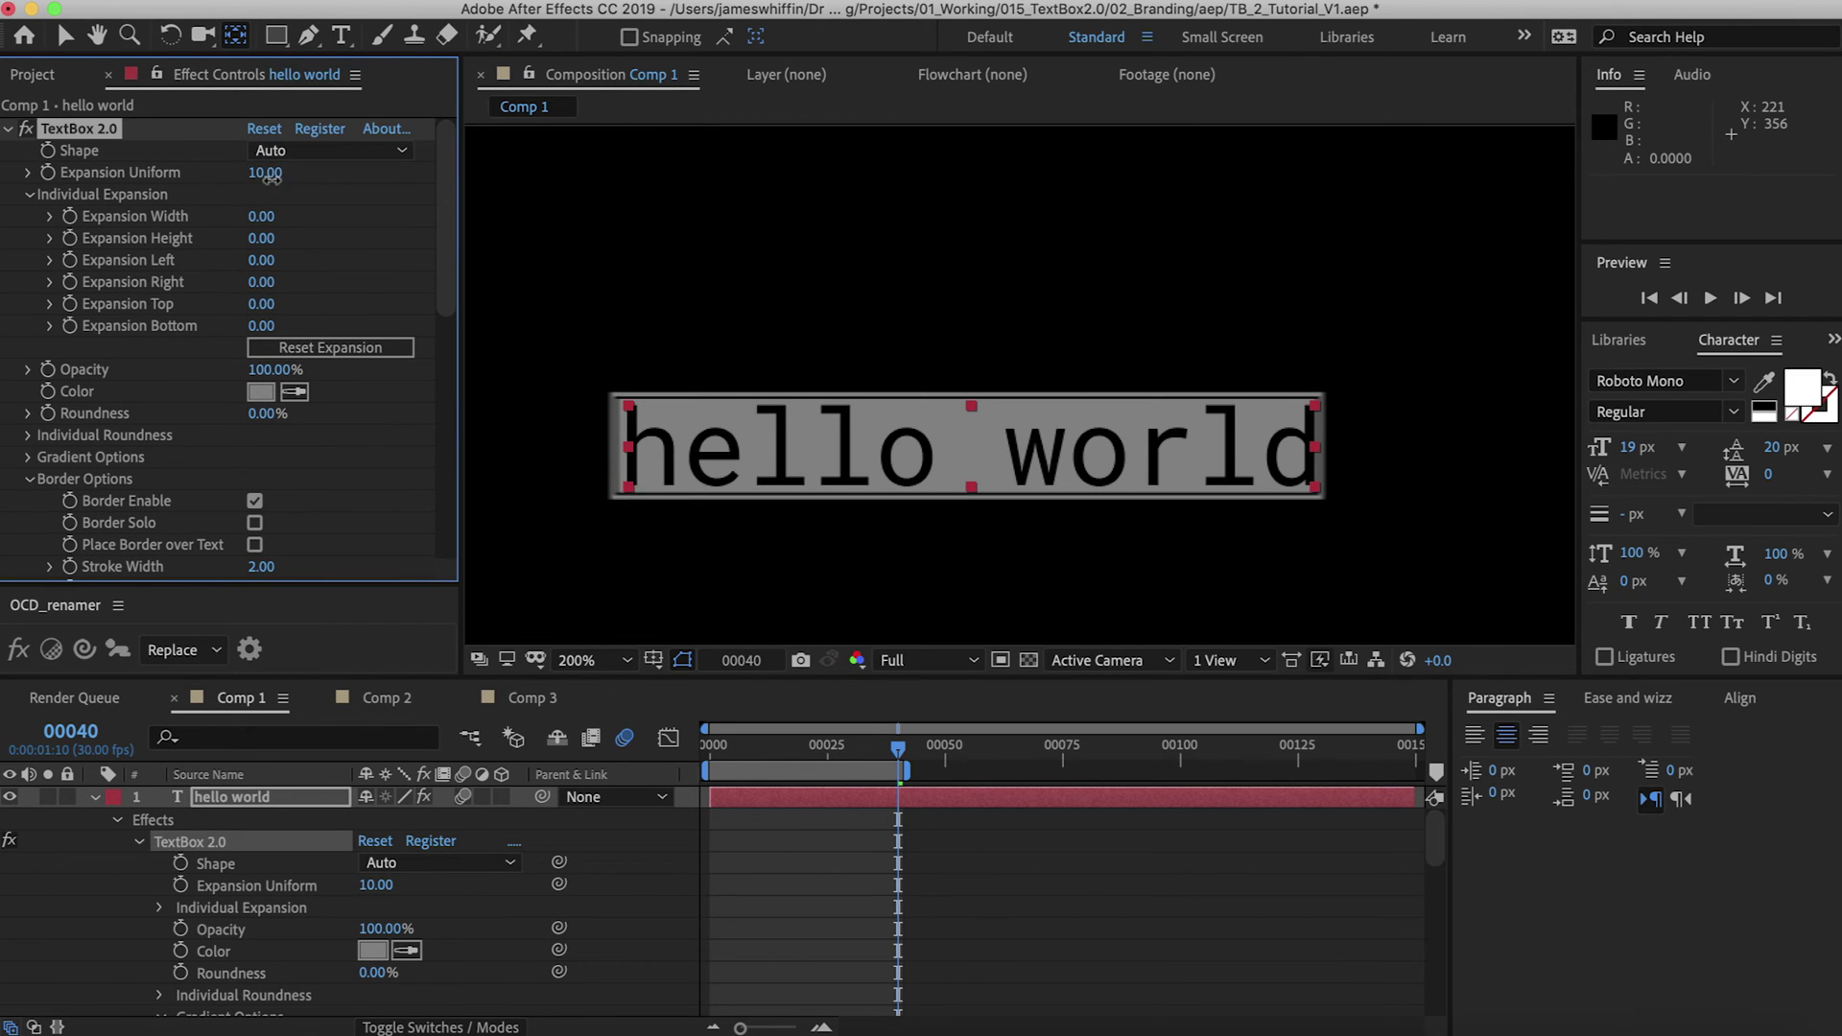
left_click_drag(265, 173, 317, 173)
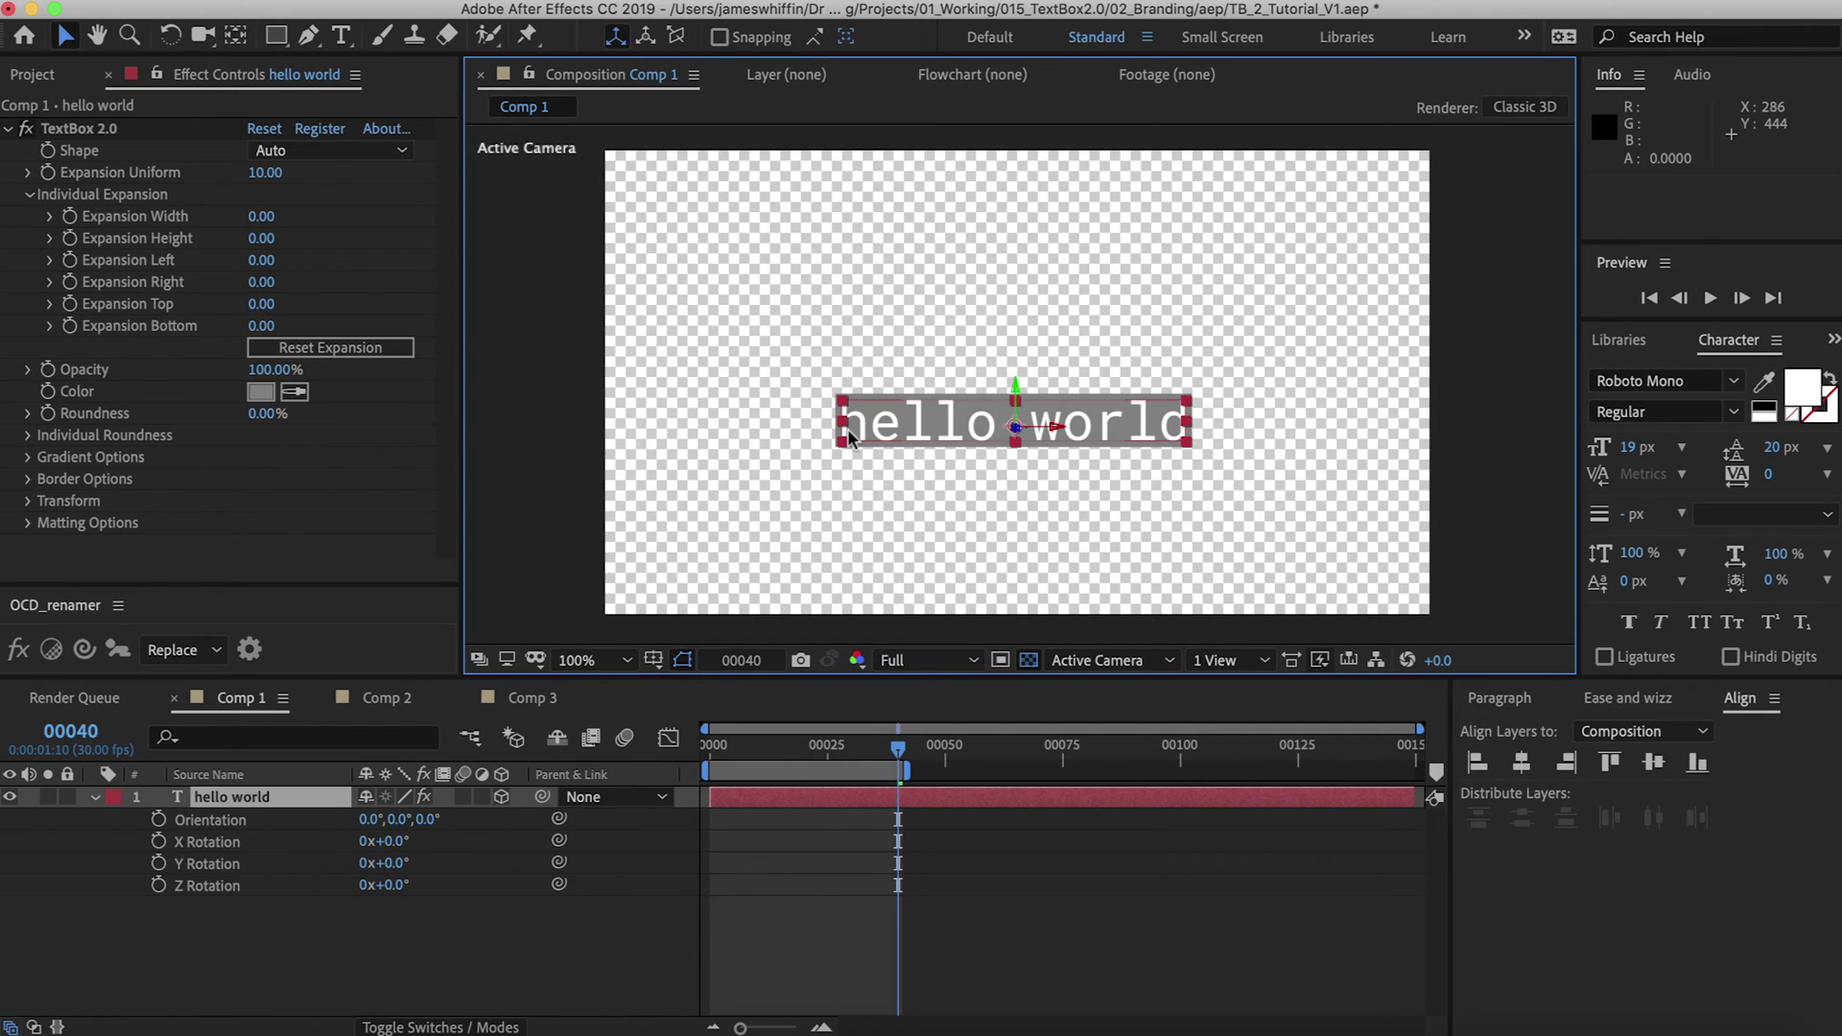
Move hello world lower-right, test and undo depth and Y-rotation changes, then tilt it on Z
mouse_move(849, 430)
left_mouse_down()
mouse_move(715, 436)
mouse_move(907, 456)
mouse_move(862, 456)
left_mouse_up()
key("p")
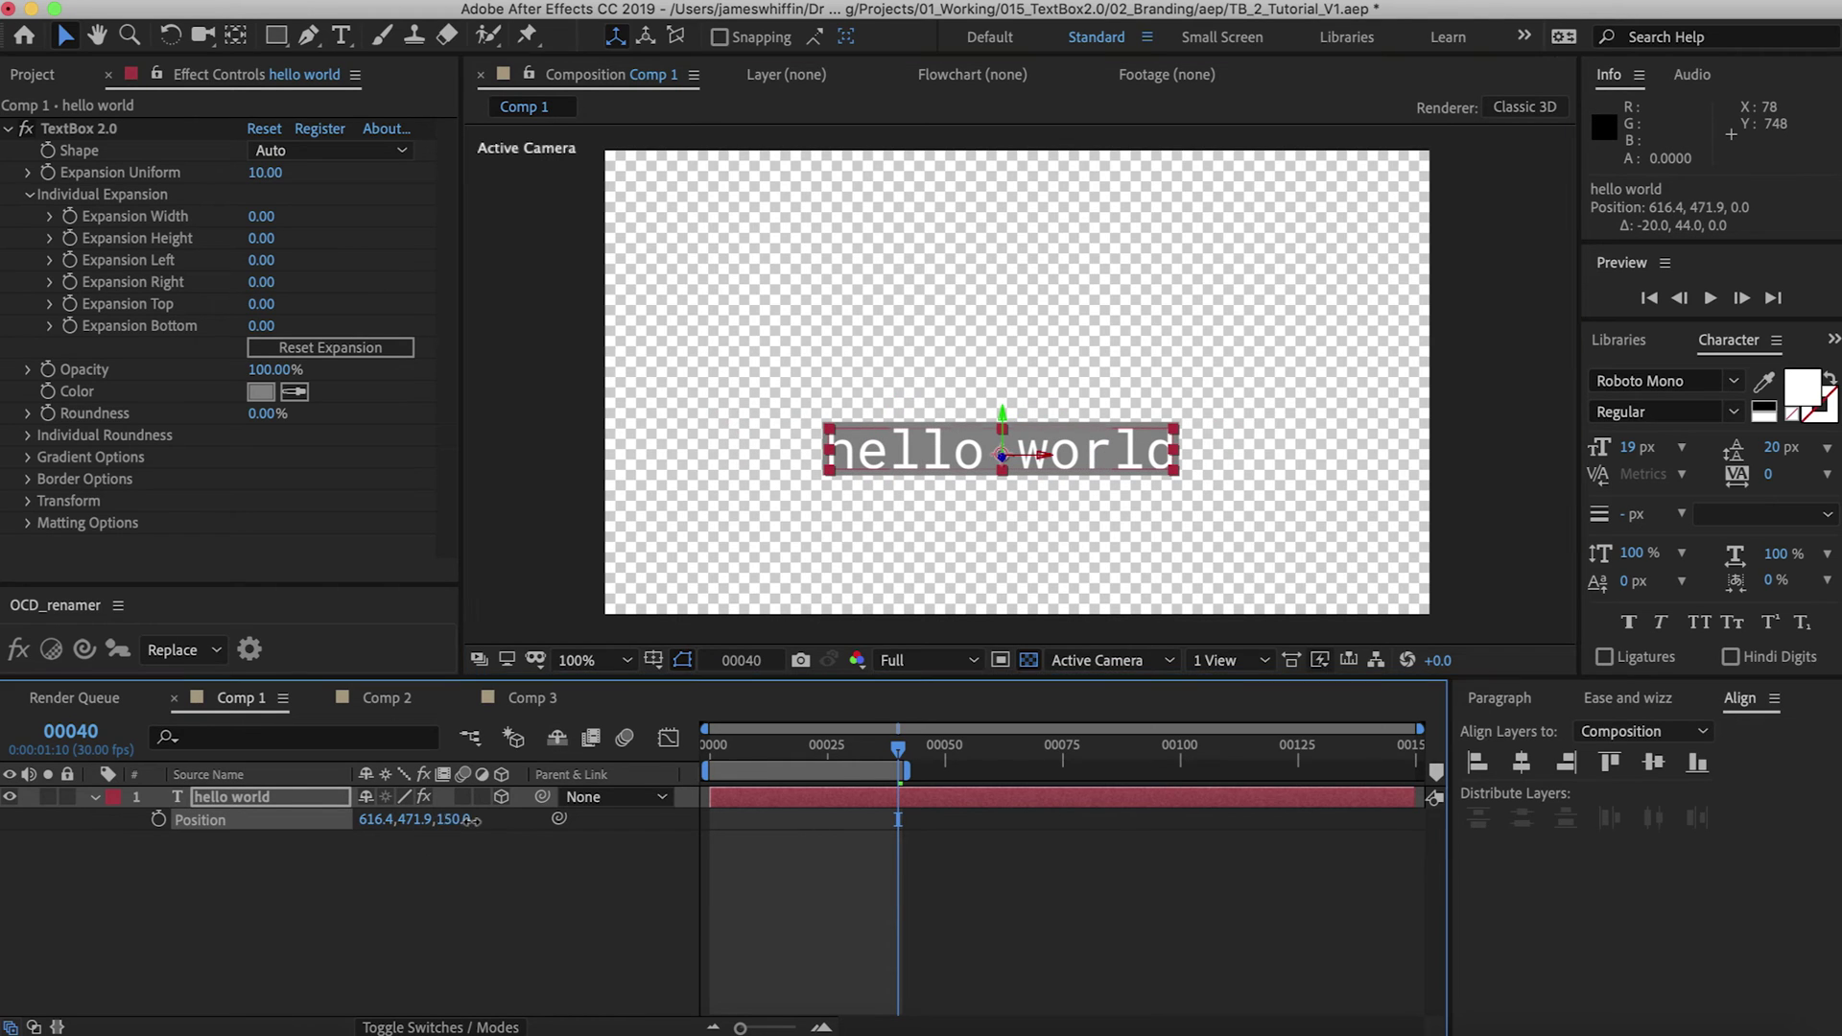
left_click_drag(451, 827, 528, 821)
key("super+z")
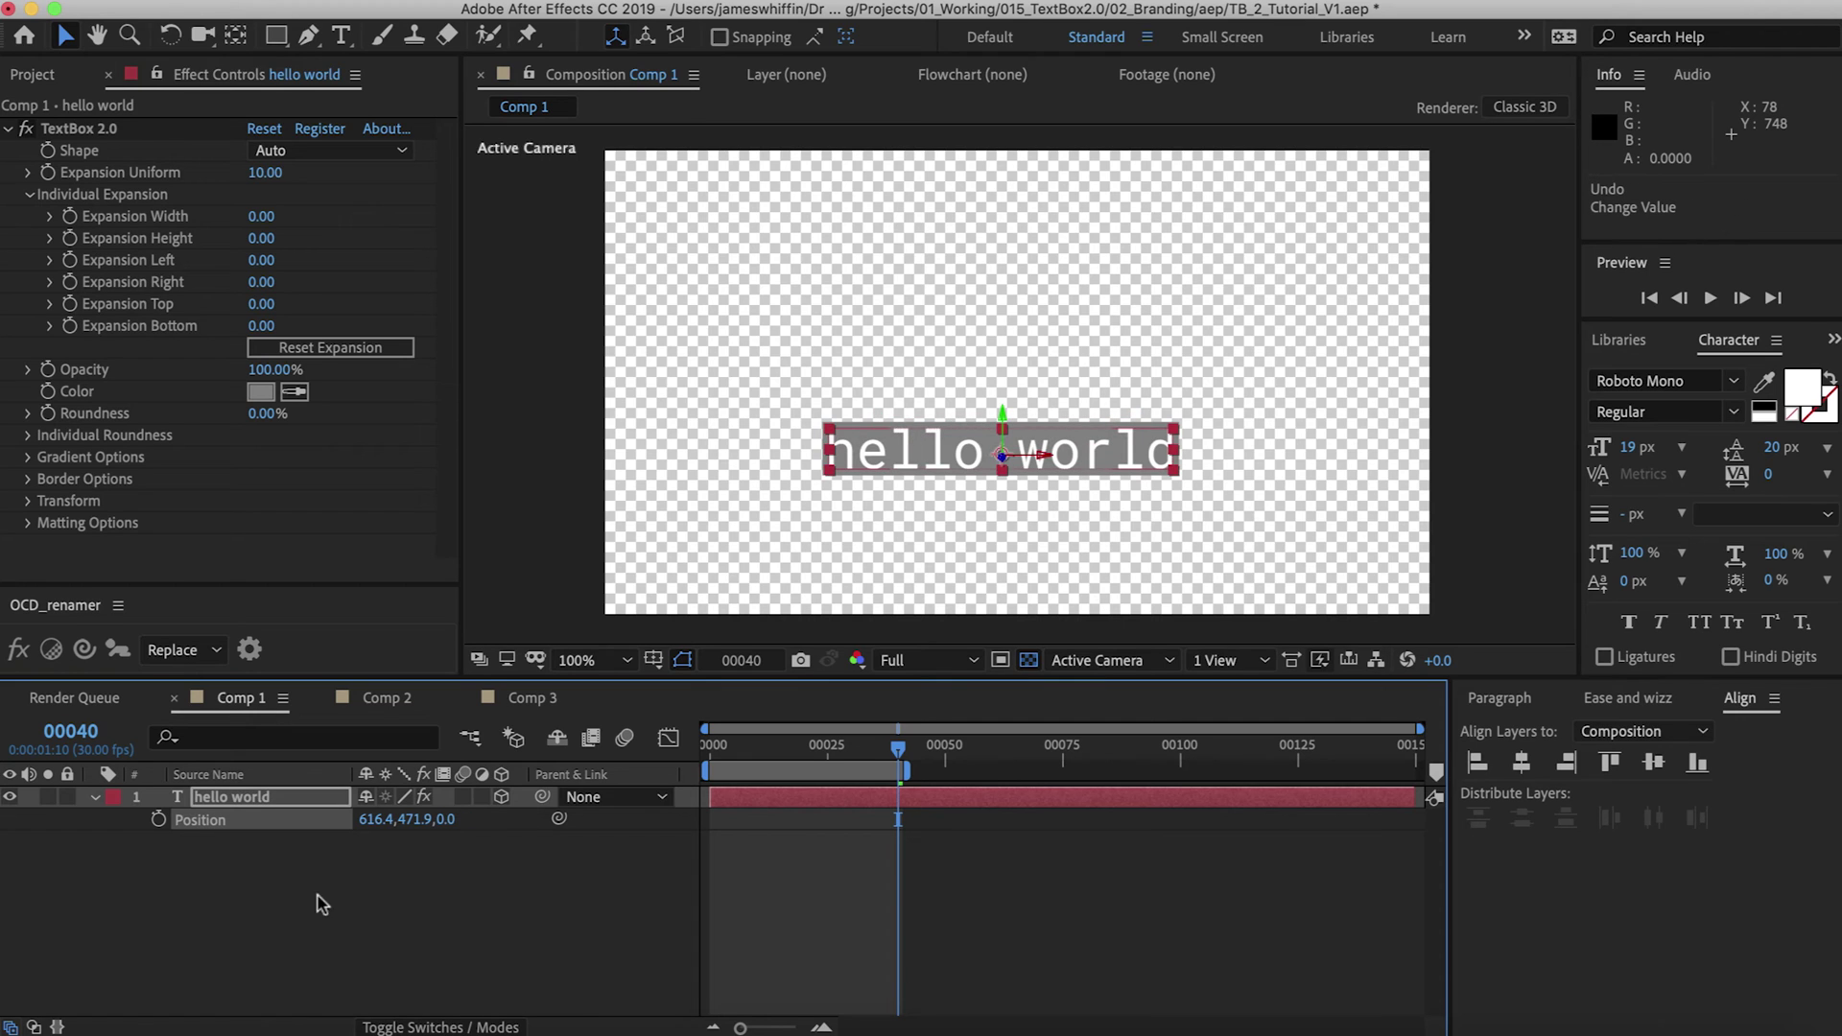
key("r")
left_click_drag(386, 862, 450, 842)
key("super+z")
key("super+z")
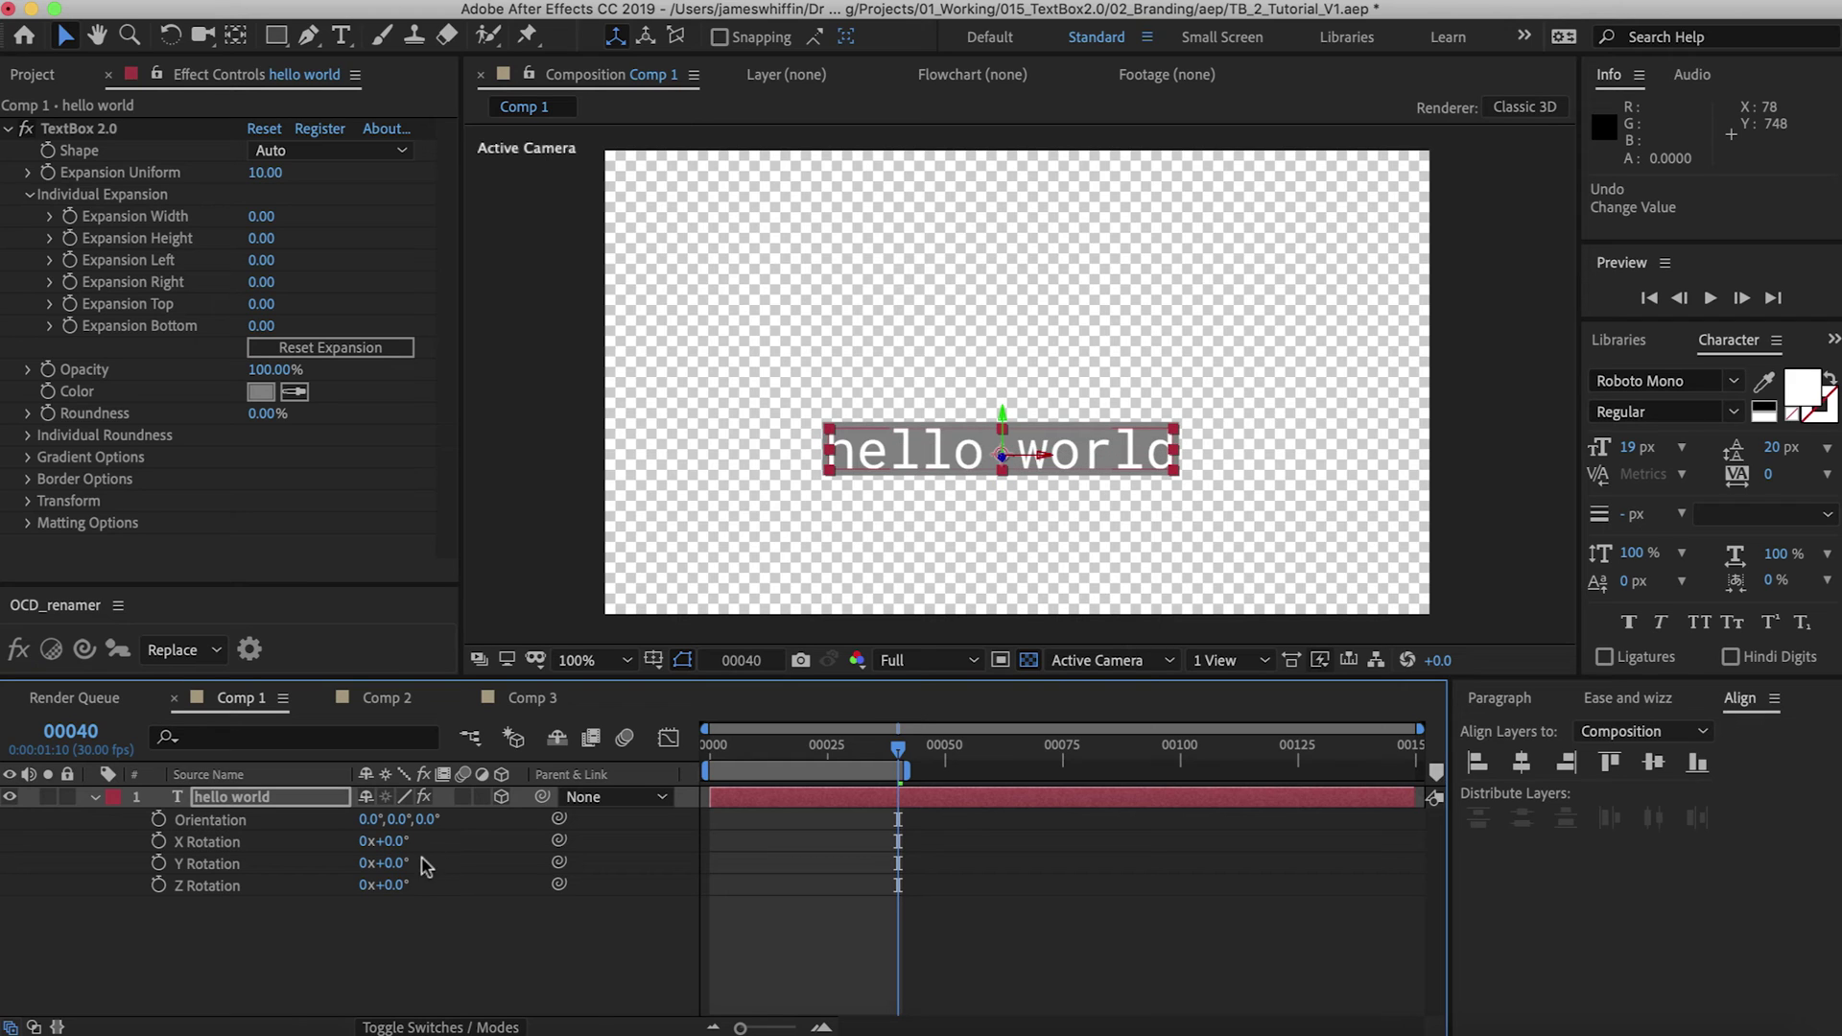
left_click_drag(388, 885, 373, 904)
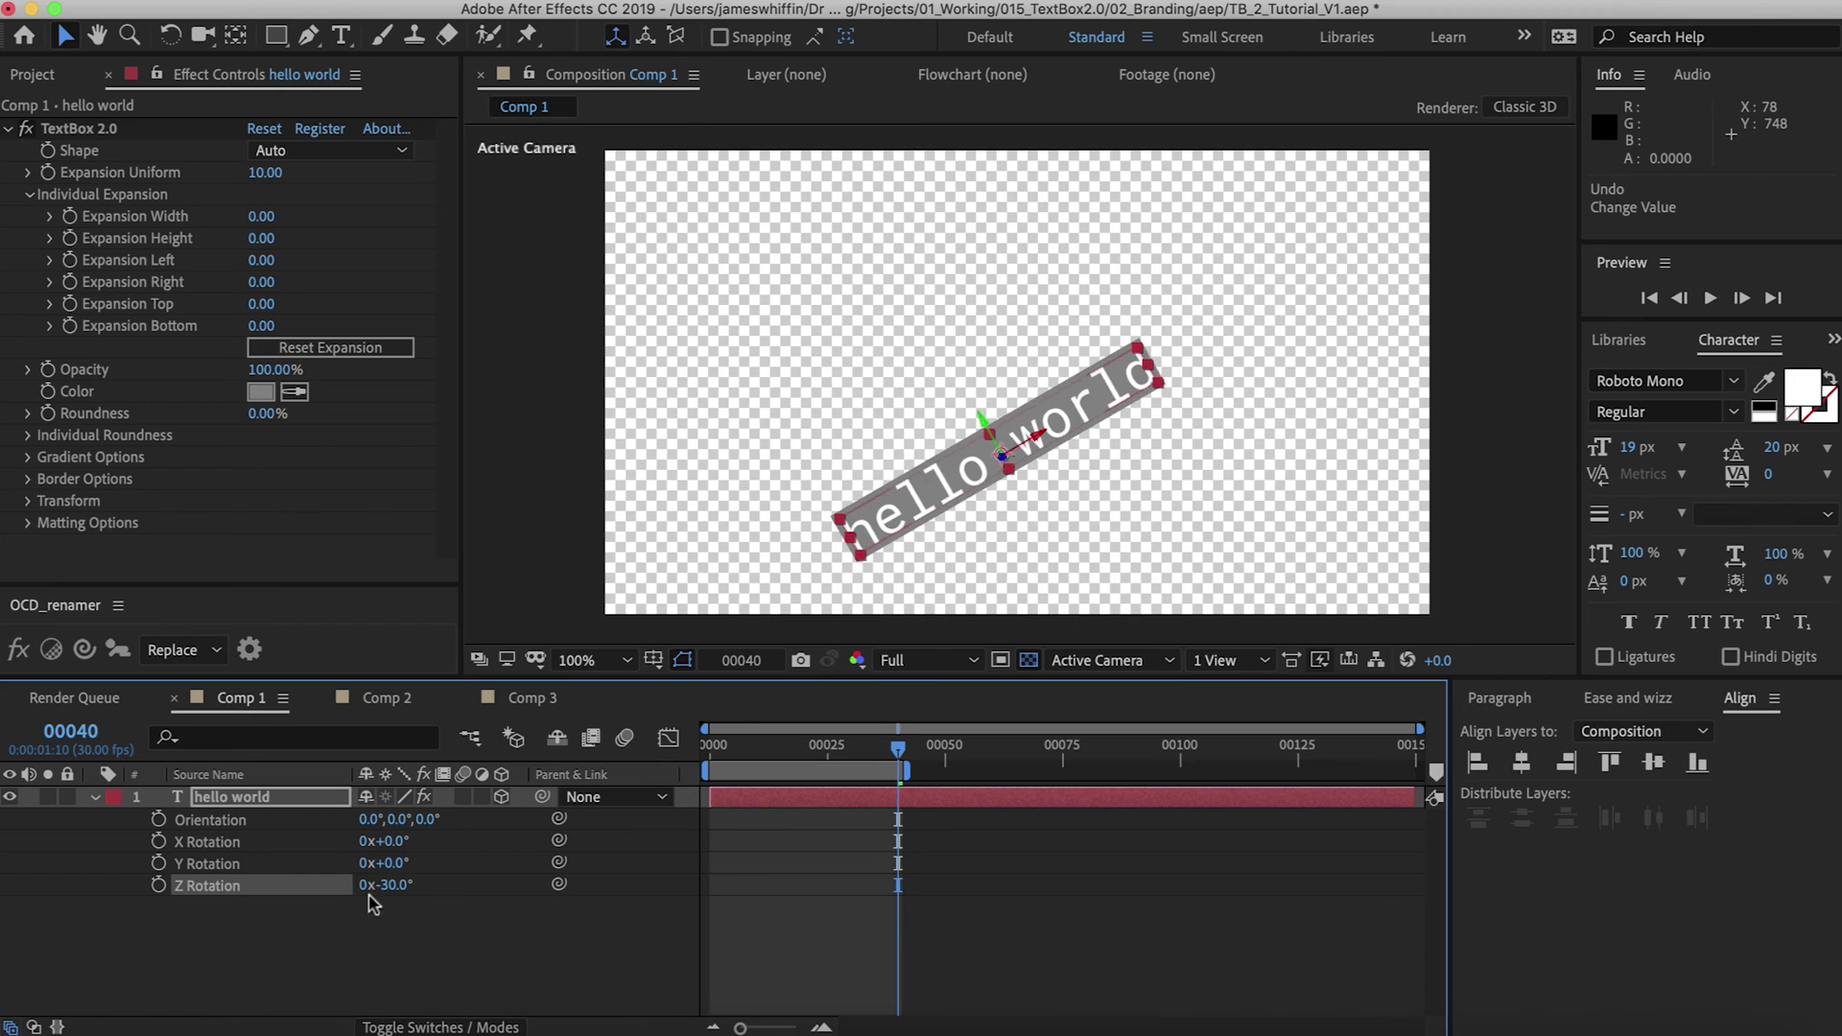
Switch off TextBox 2.0, apply the older TextBox effect, and tilt the text 28° the other way
left_click(8, 128)
left_click(26, 128)
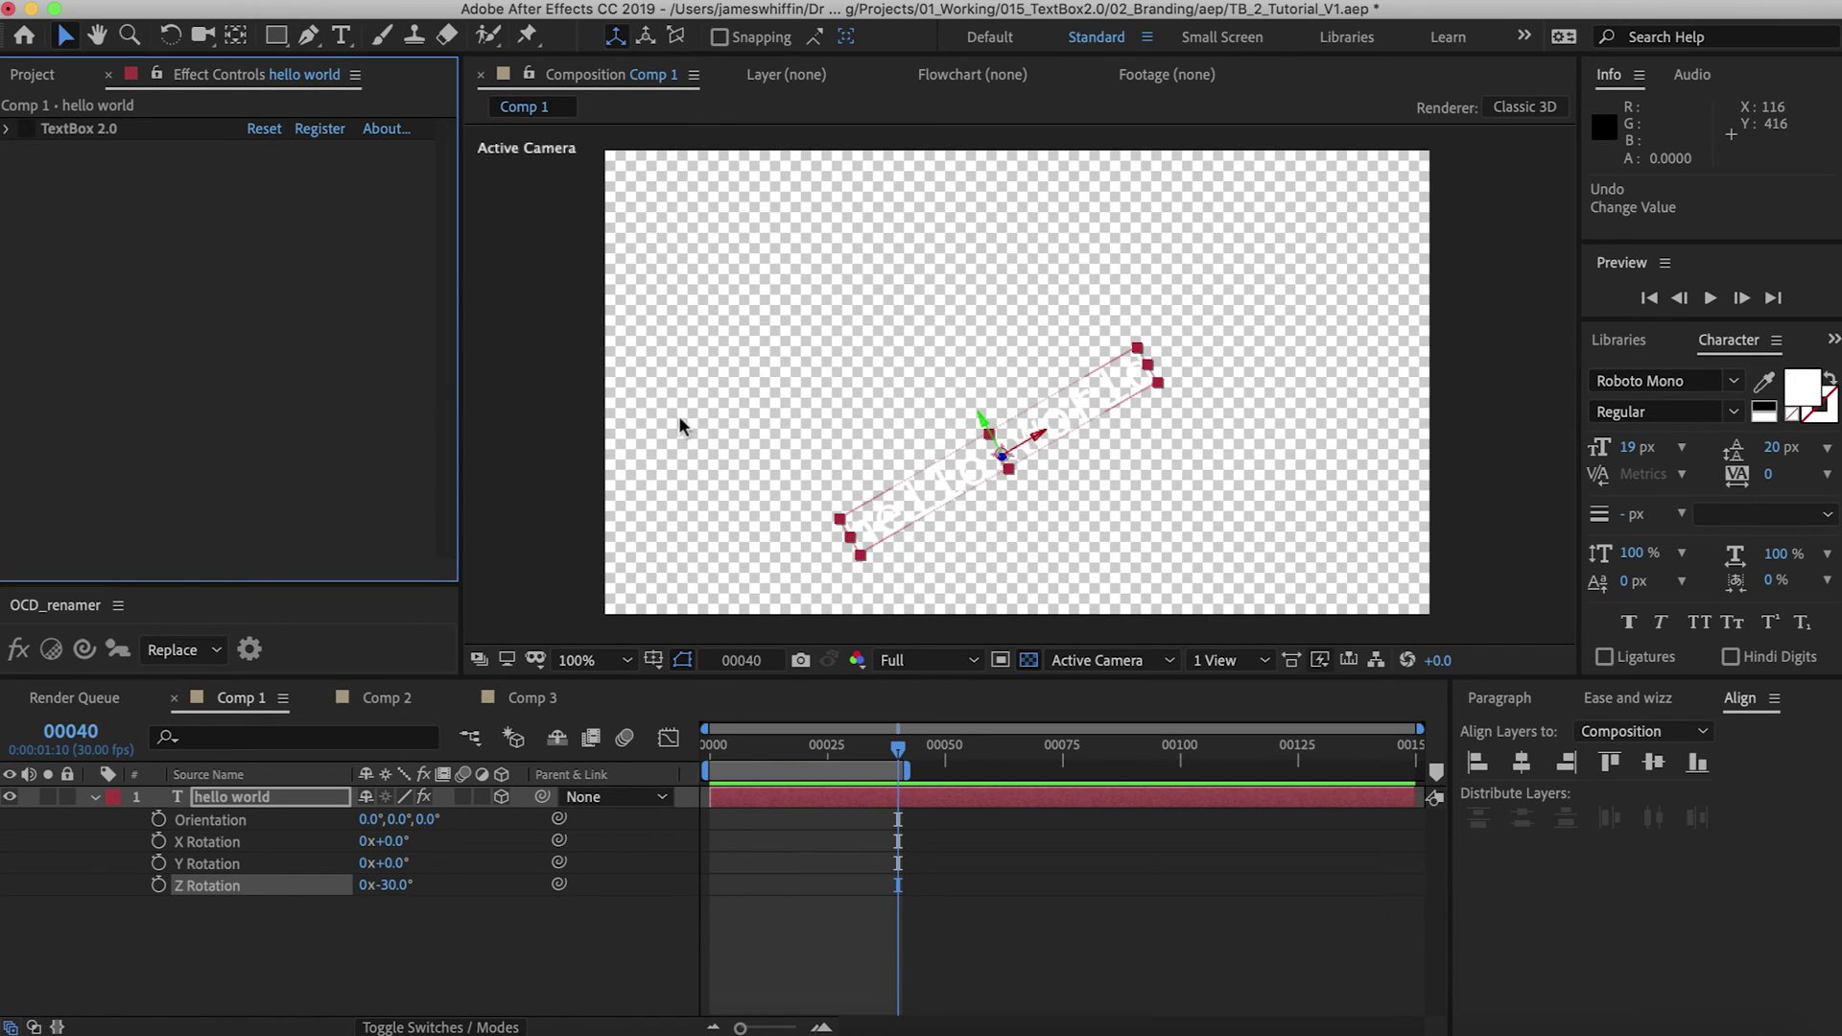
key("ctrl+space")
type("textbo")
key("Down")
key("Return")
left_click_drag(386, 907, 460, 910)
Delete the older TextBox effect, re-enable TextBox 2.0, and reselect the hello world layer
left_click(89, 150)
key("Delete")
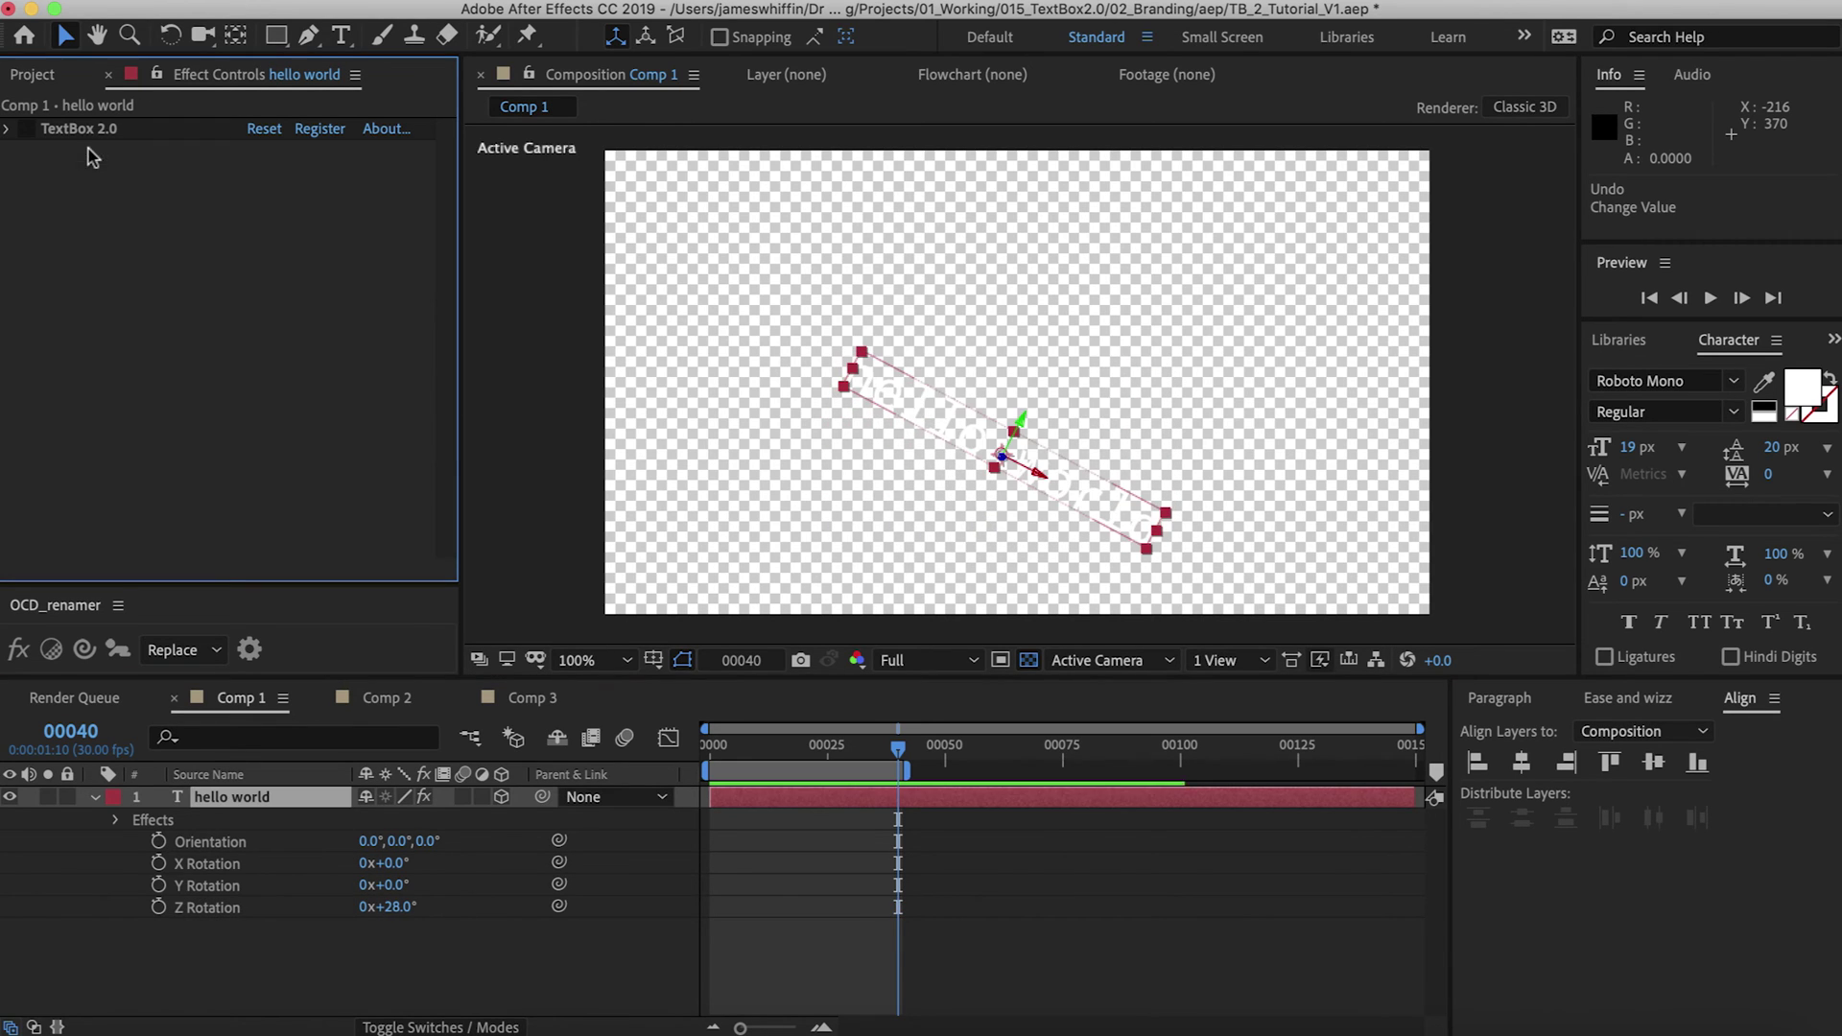
left_click(26, 129)
left_click(611, 394)
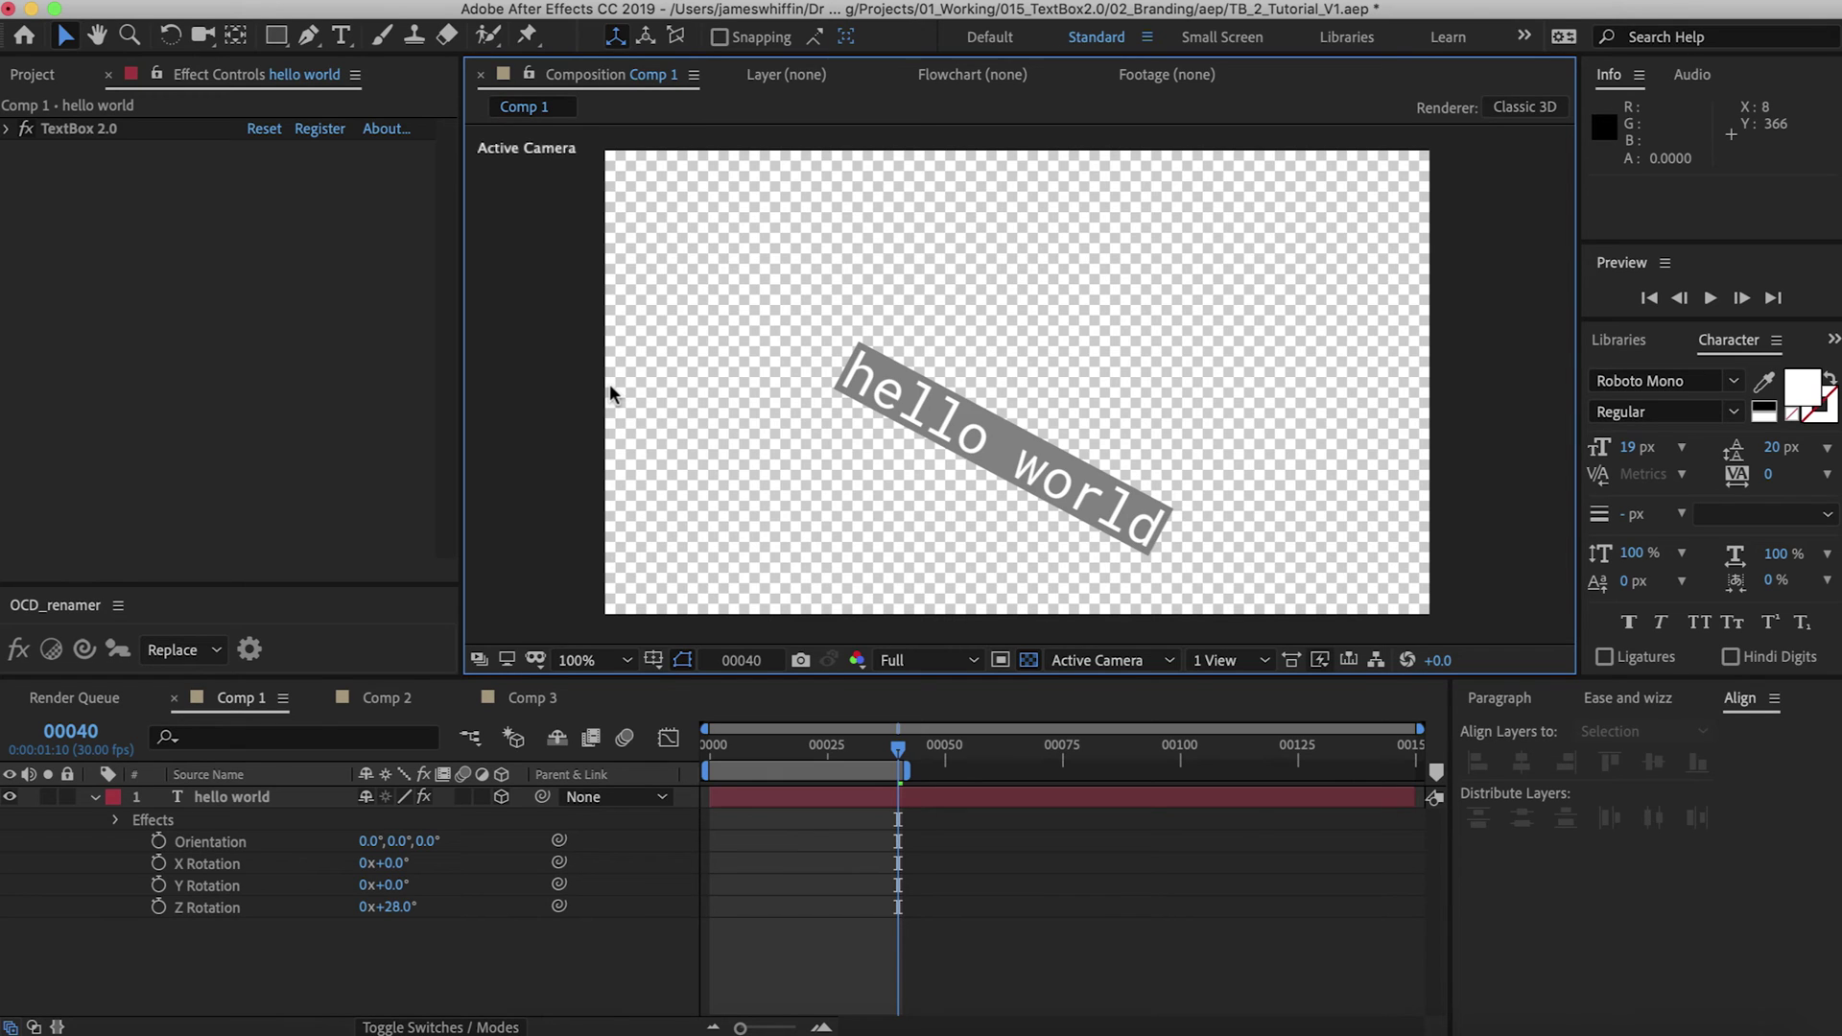
left_click(888, 405)
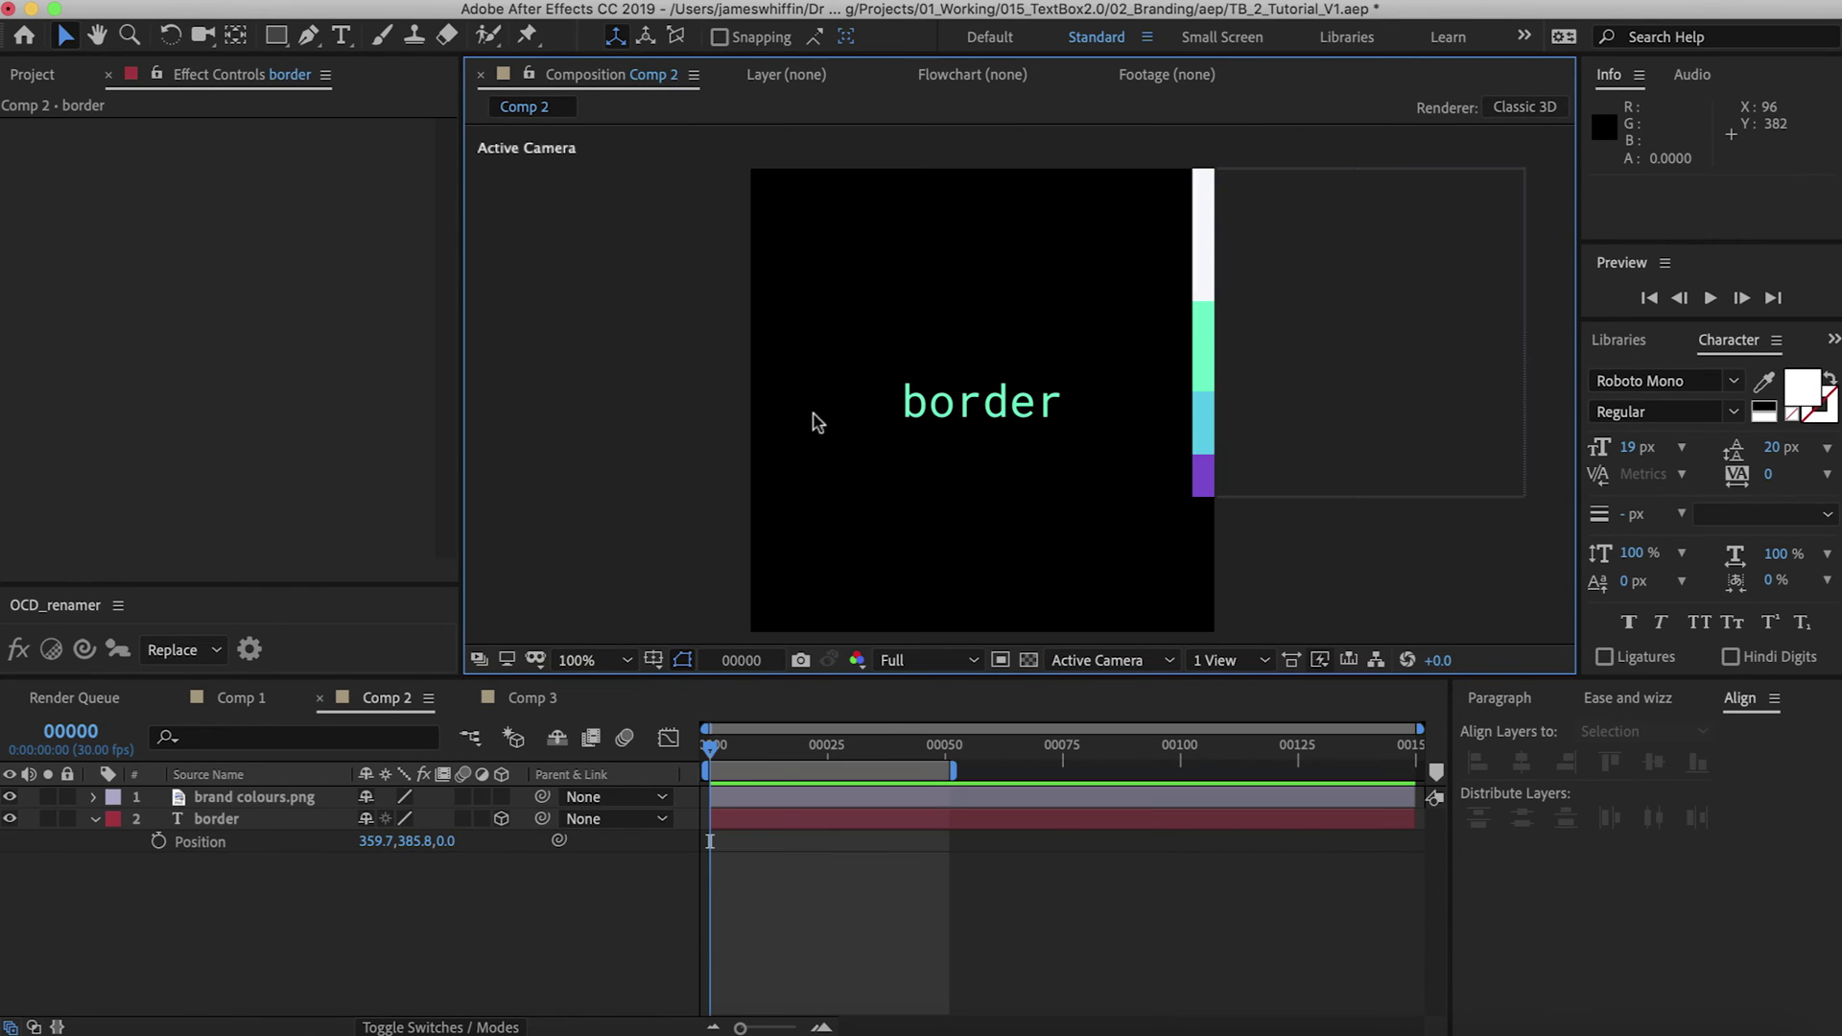
Apply TextBox 2.0 to the border text layer through the quick effect search
left_click(927, 400)
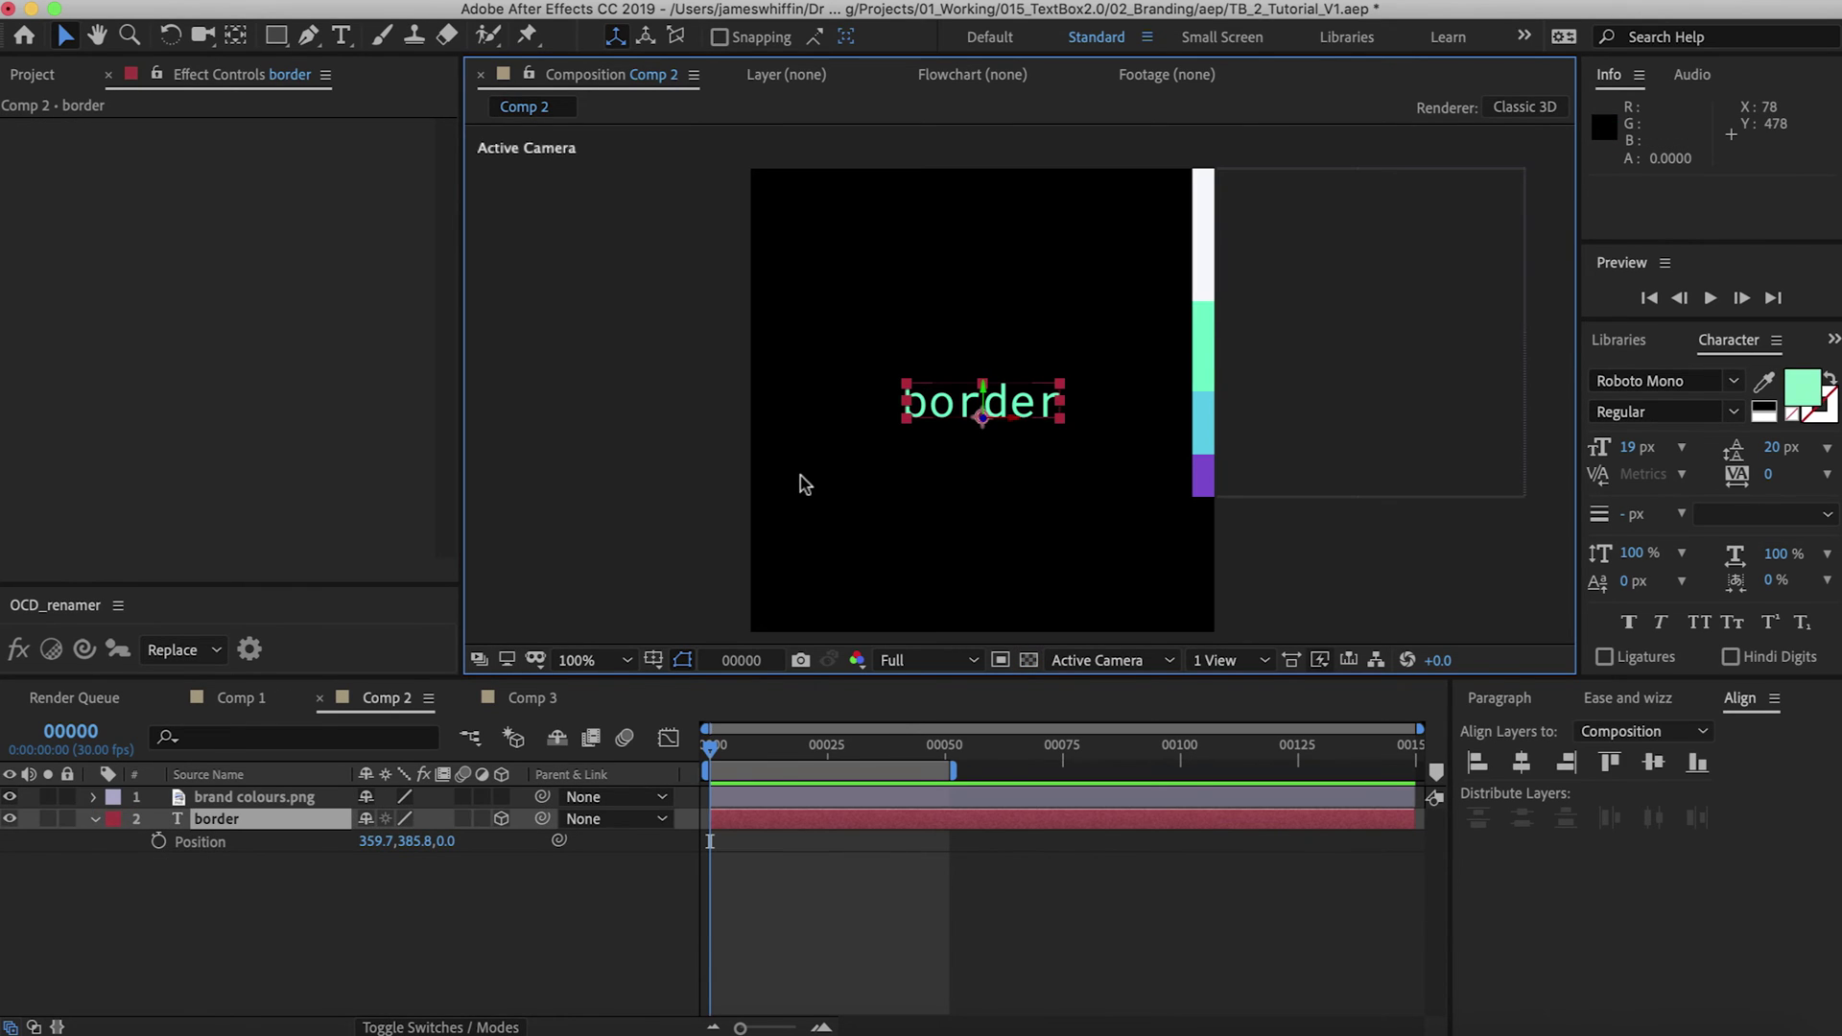
key("ctrl+space")
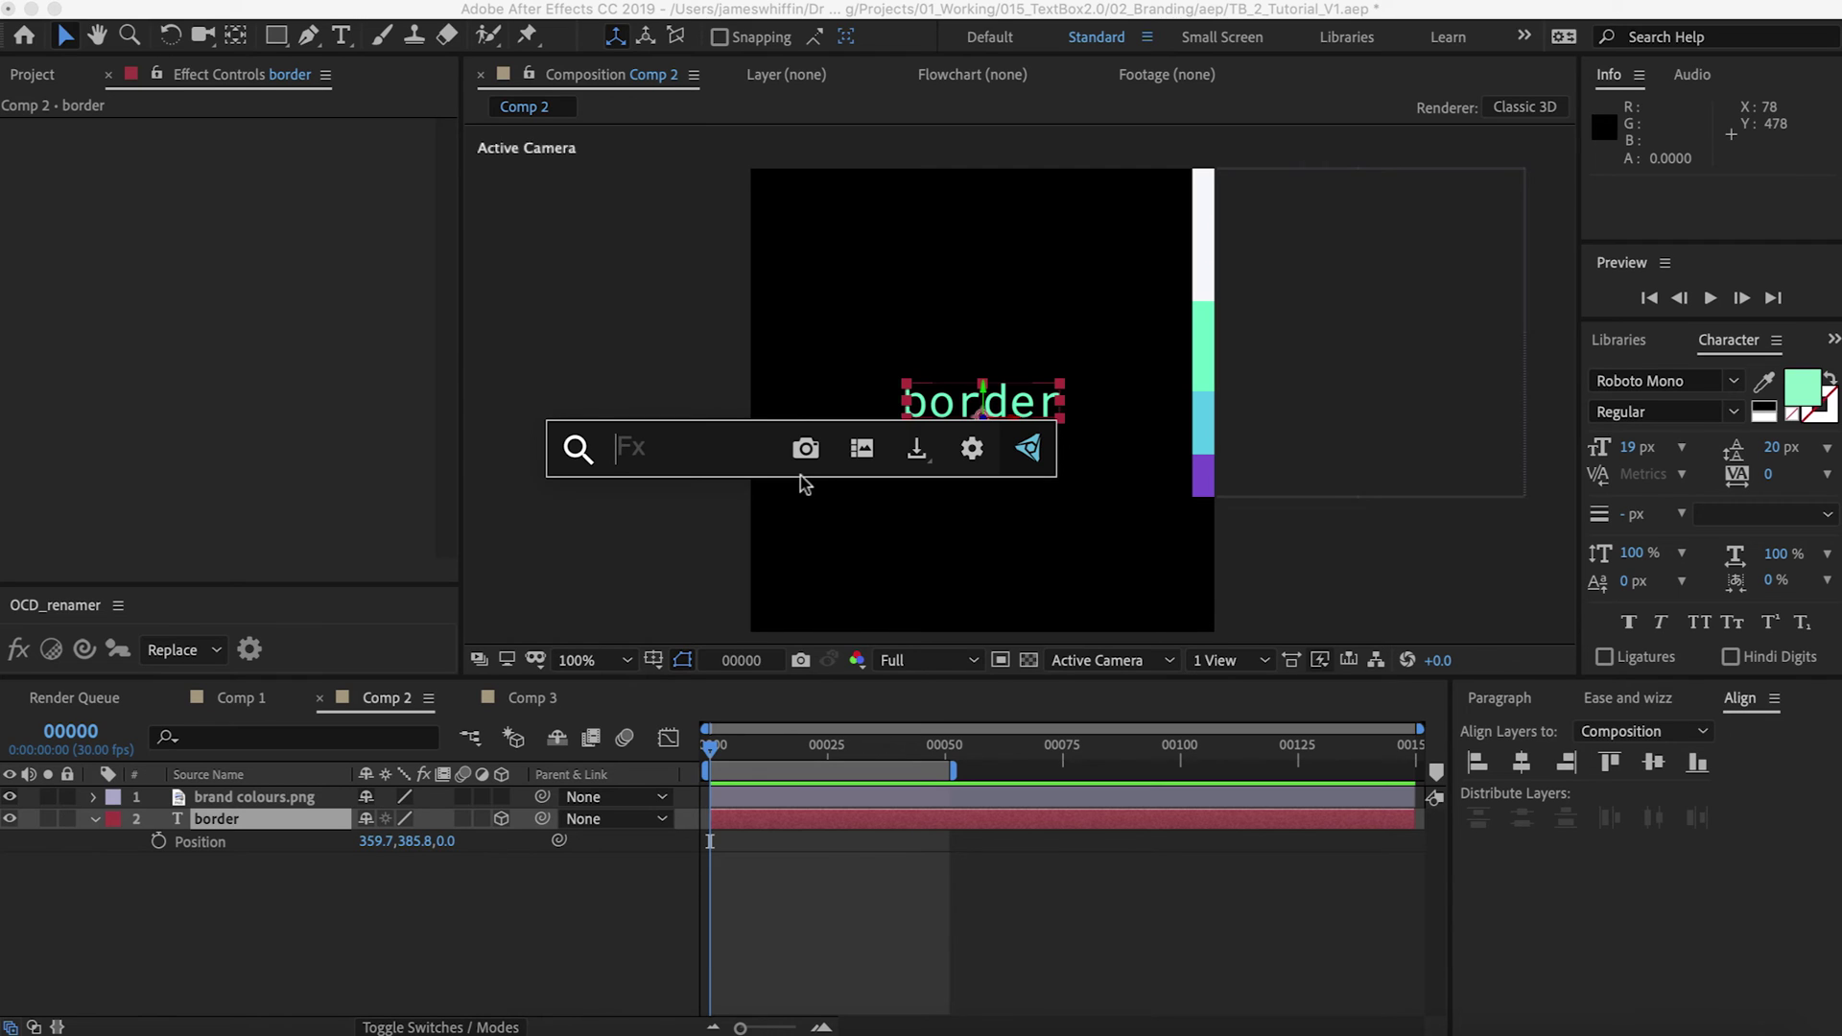
type("text")
key("Down")
key("Down")
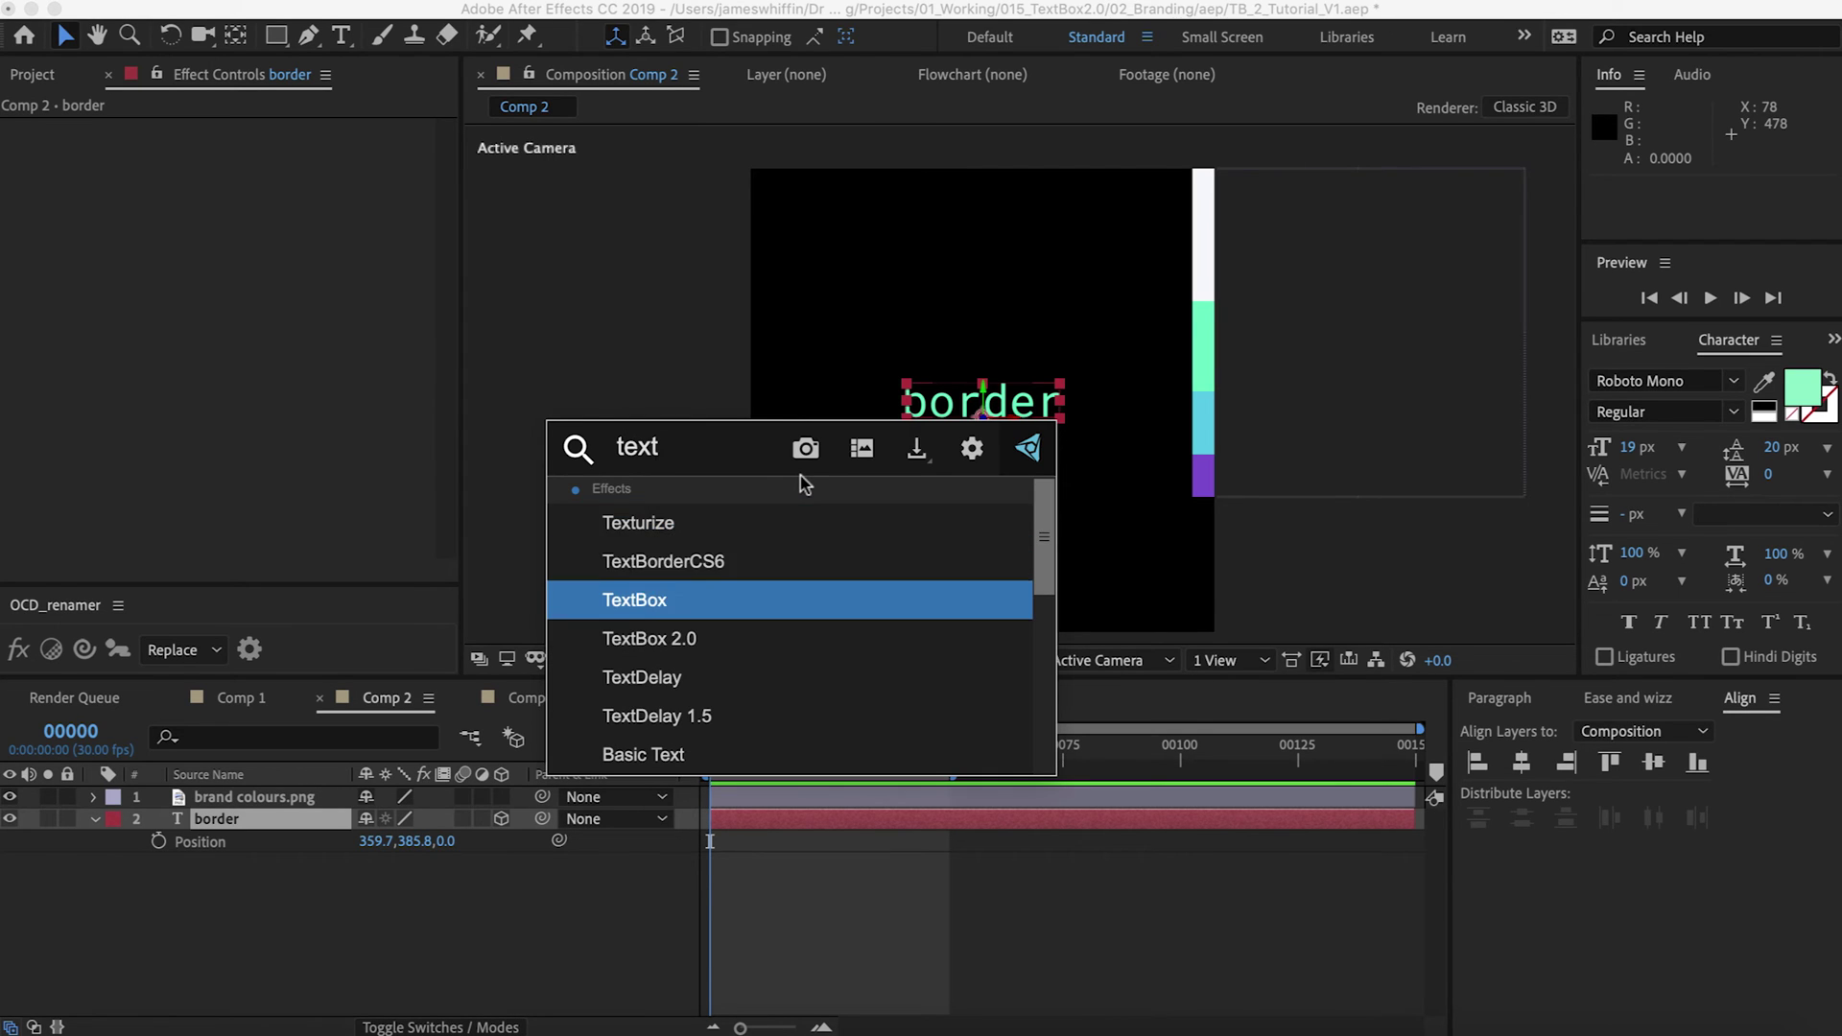
key("Return")
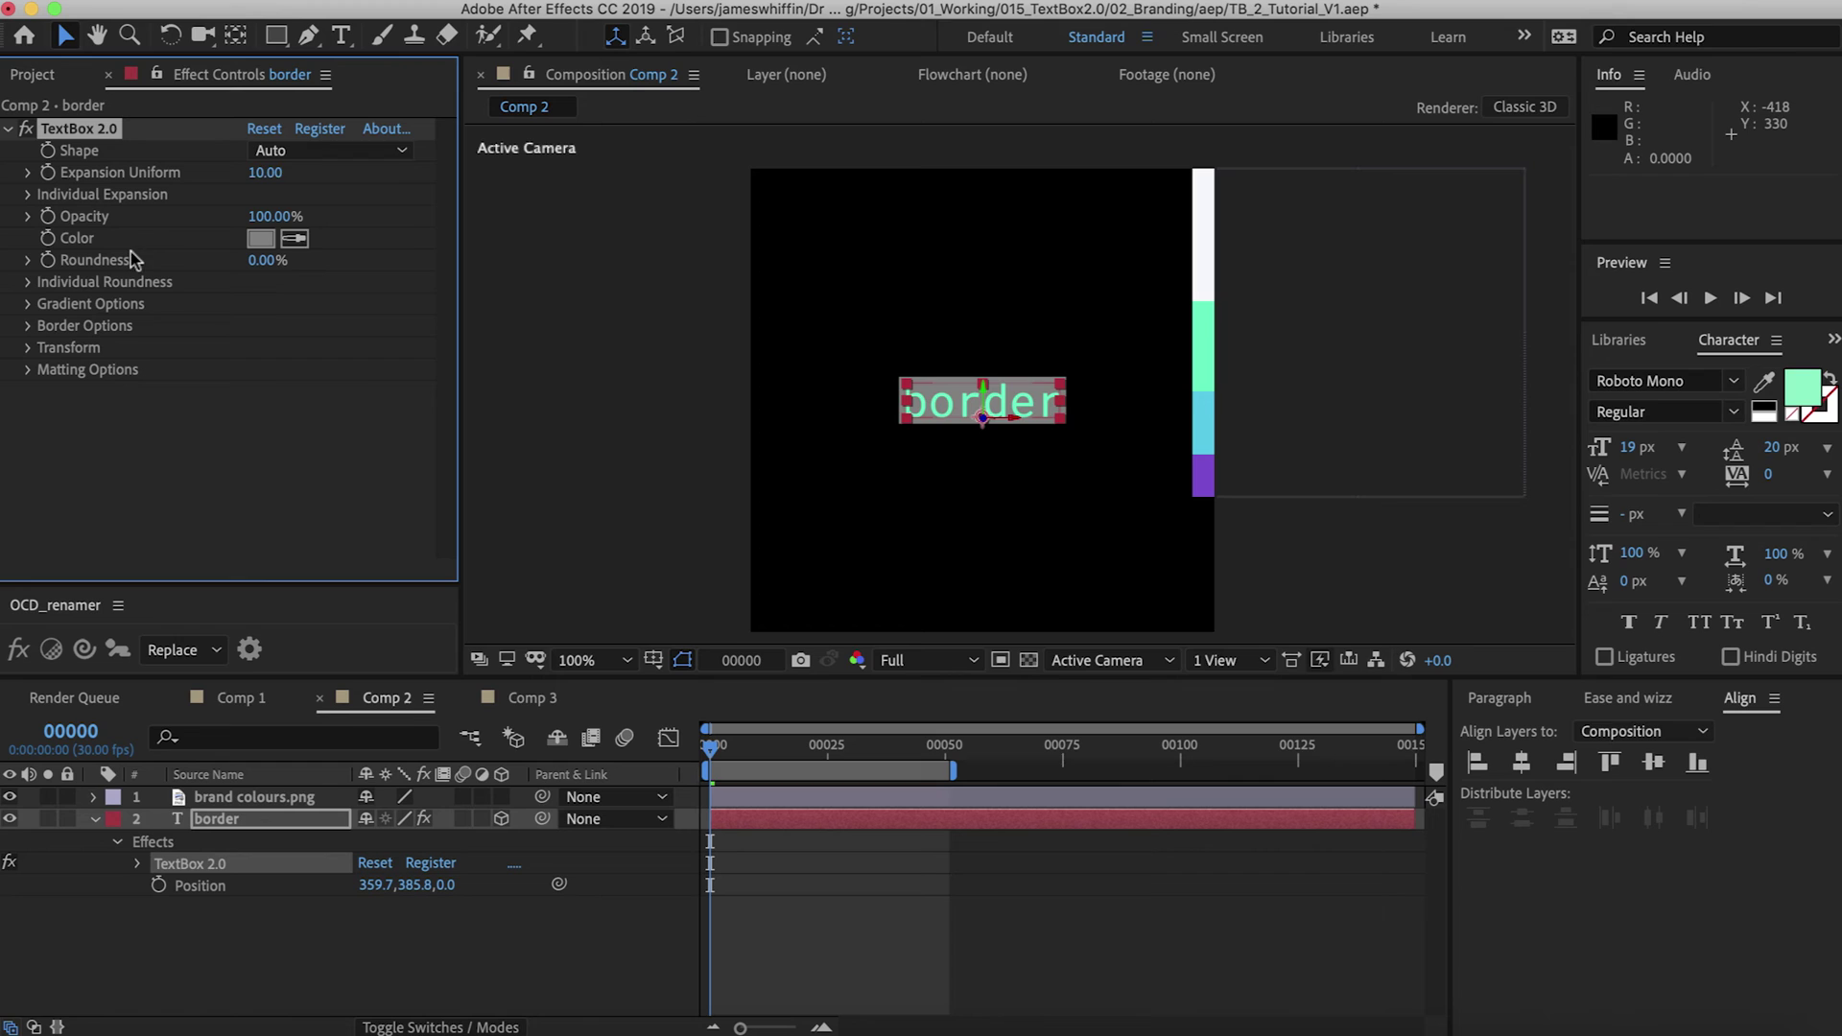
Make the box a black 6-sided polygon with rounded corners (Roundness 41%)
left_click(279, 150)
left_click(276, 221)
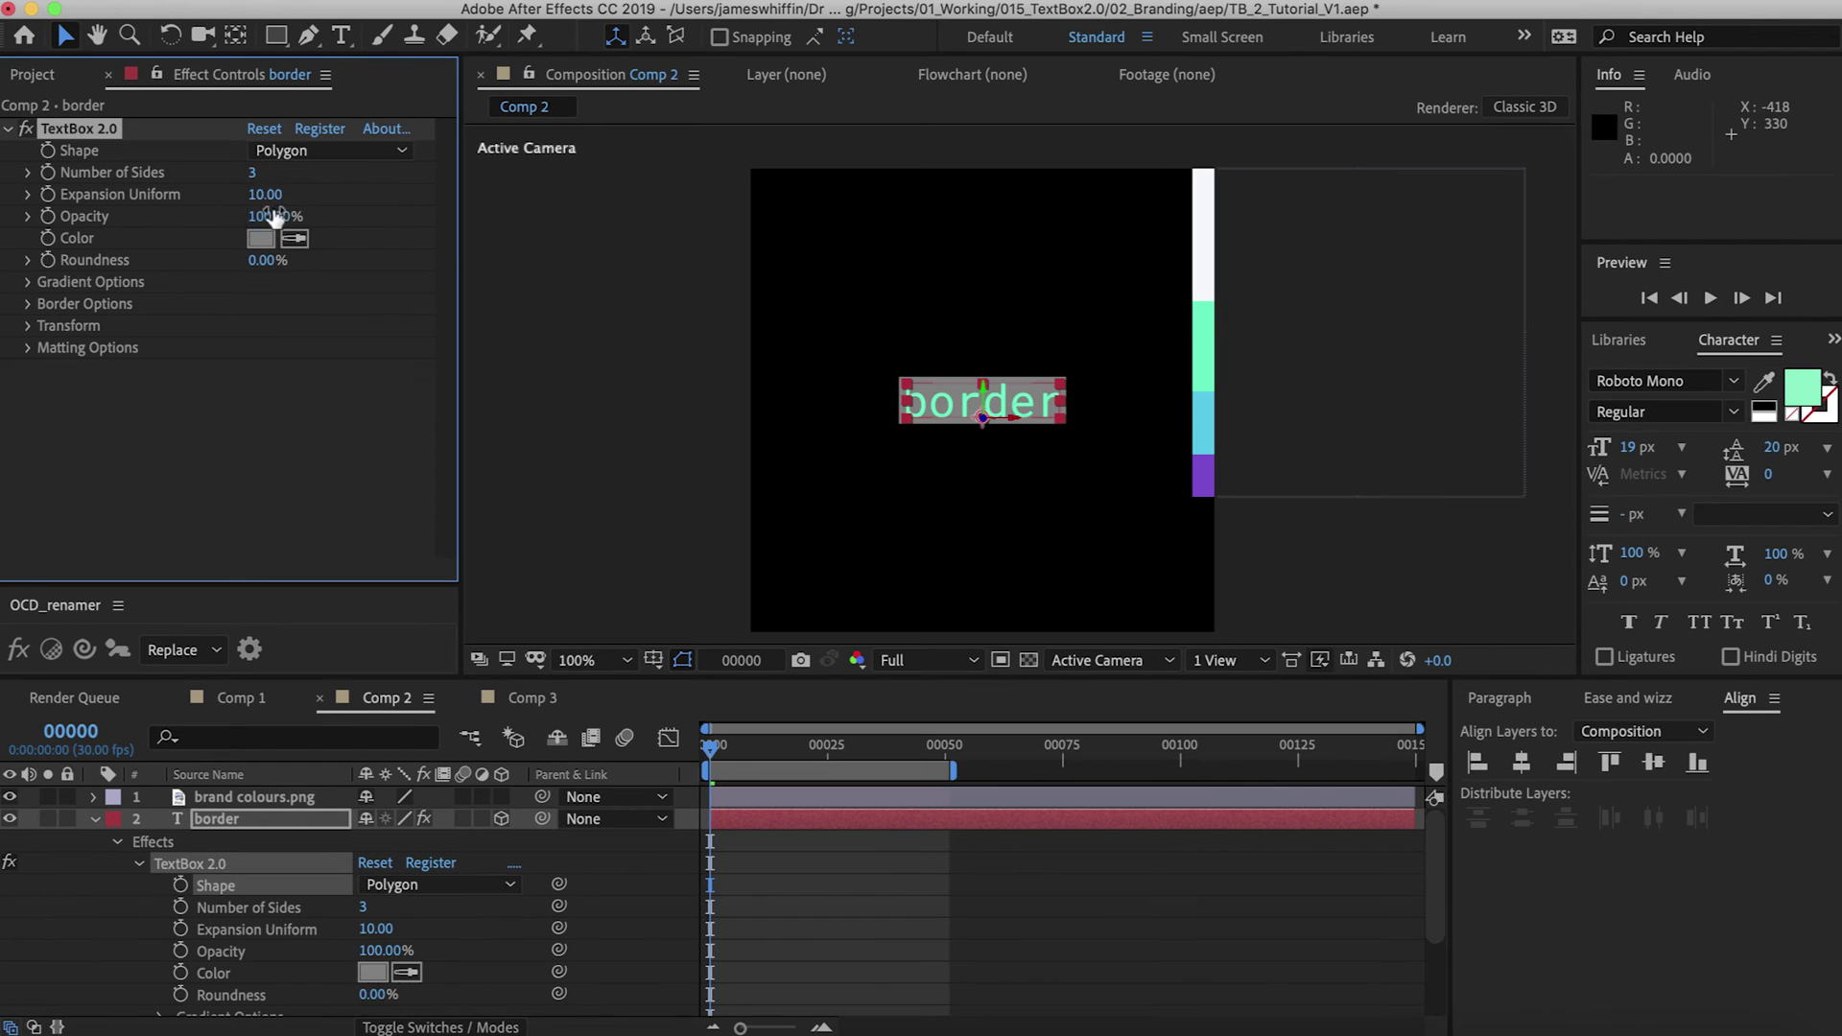
type("6")
key("Return")
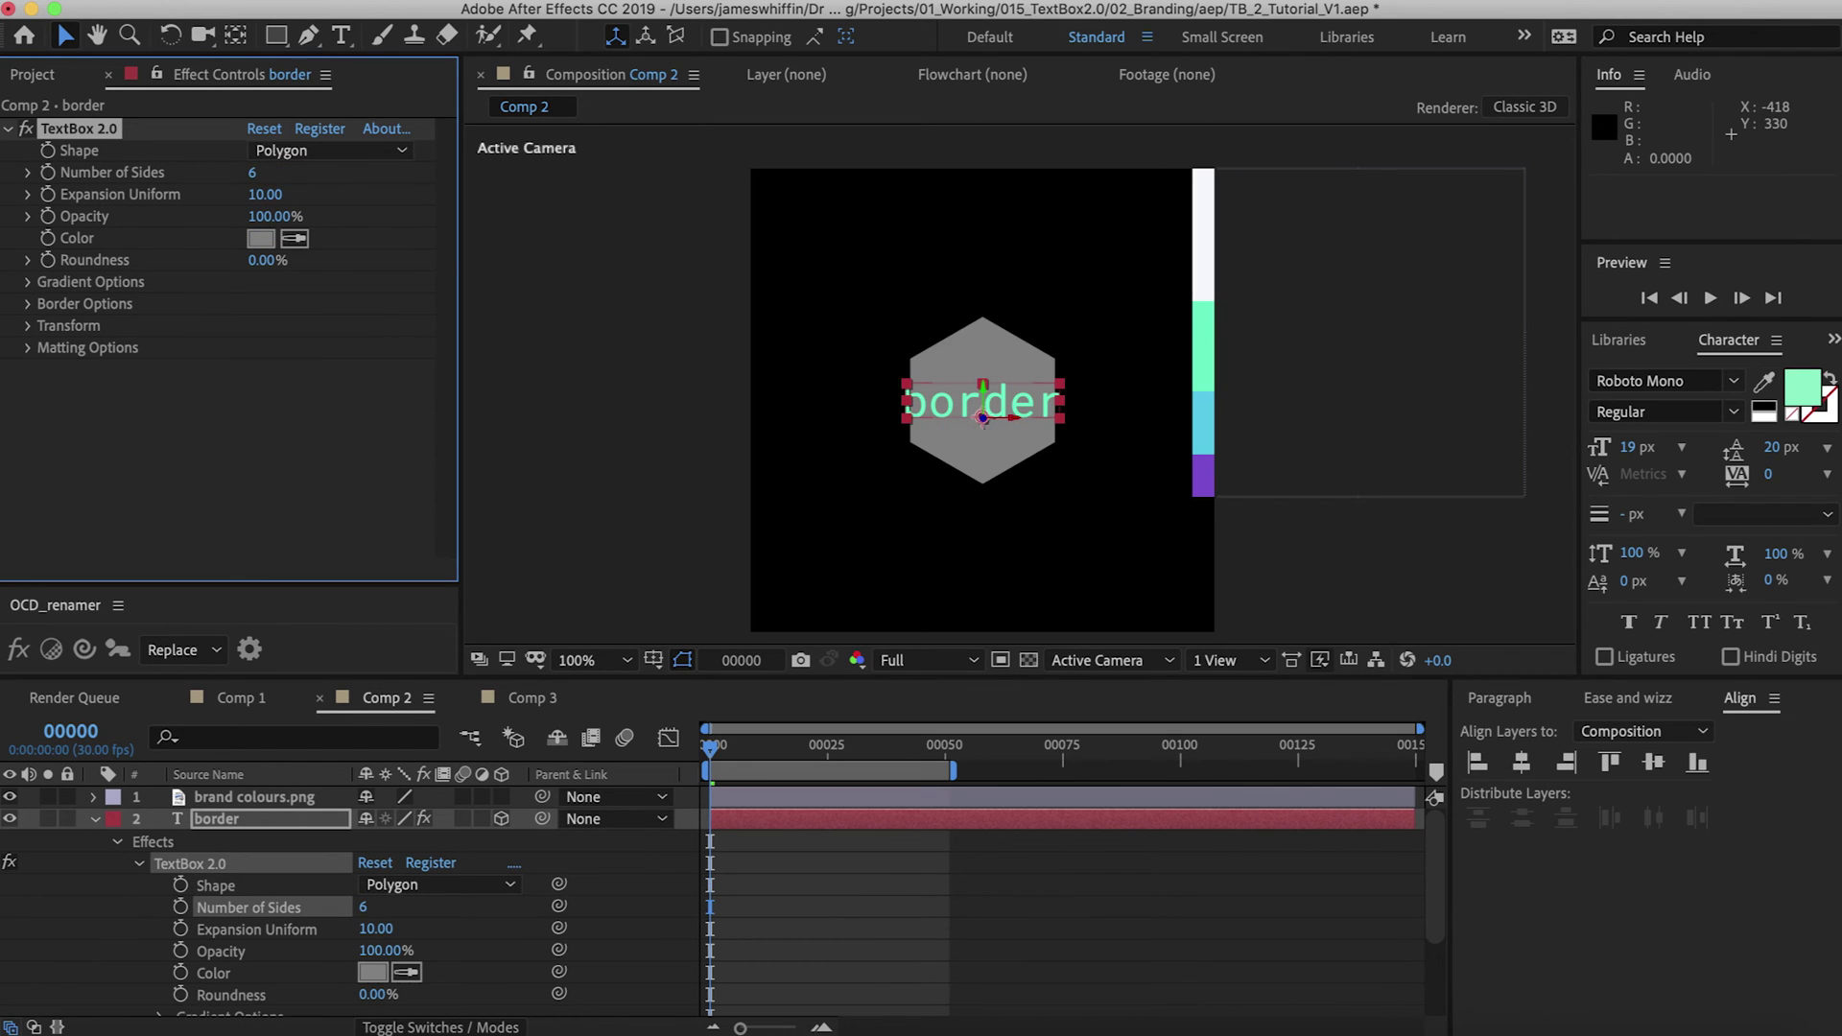
left_click_drag(257, 260, 285, 260)
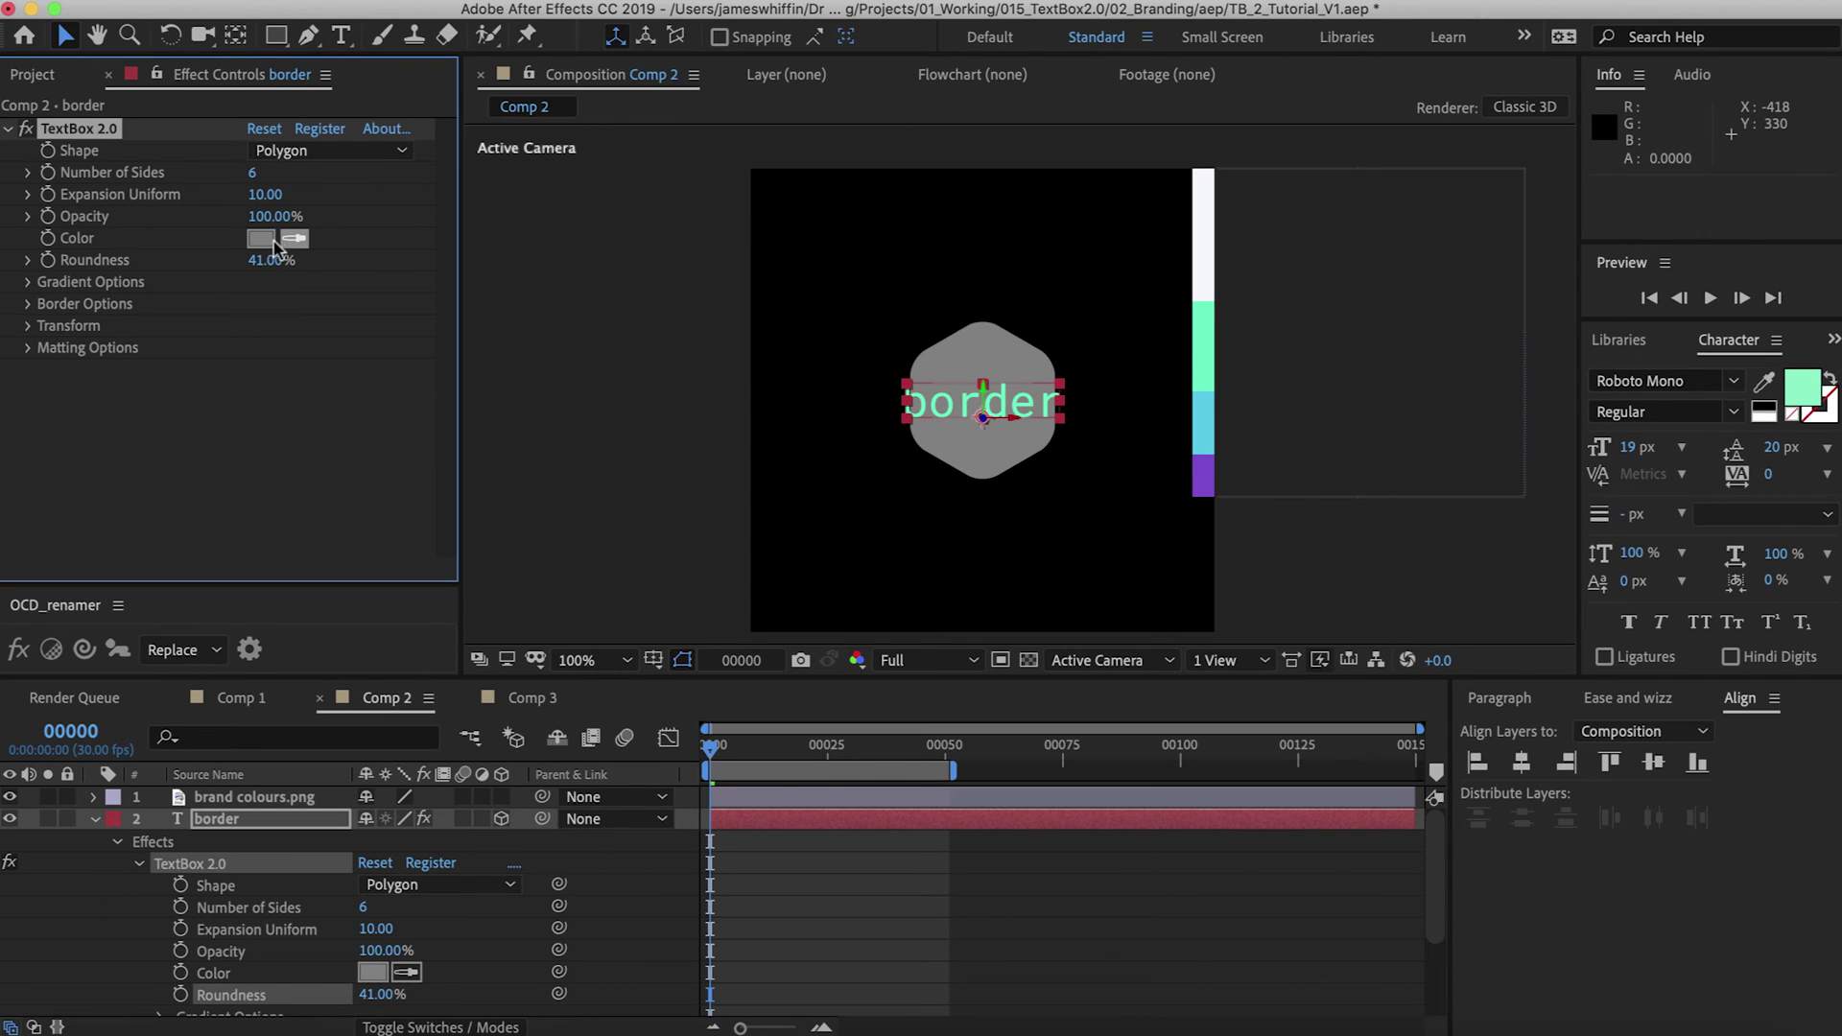
left_click(273, 245)
left_click_drag(393, 669, 105, 806)
key("Return")
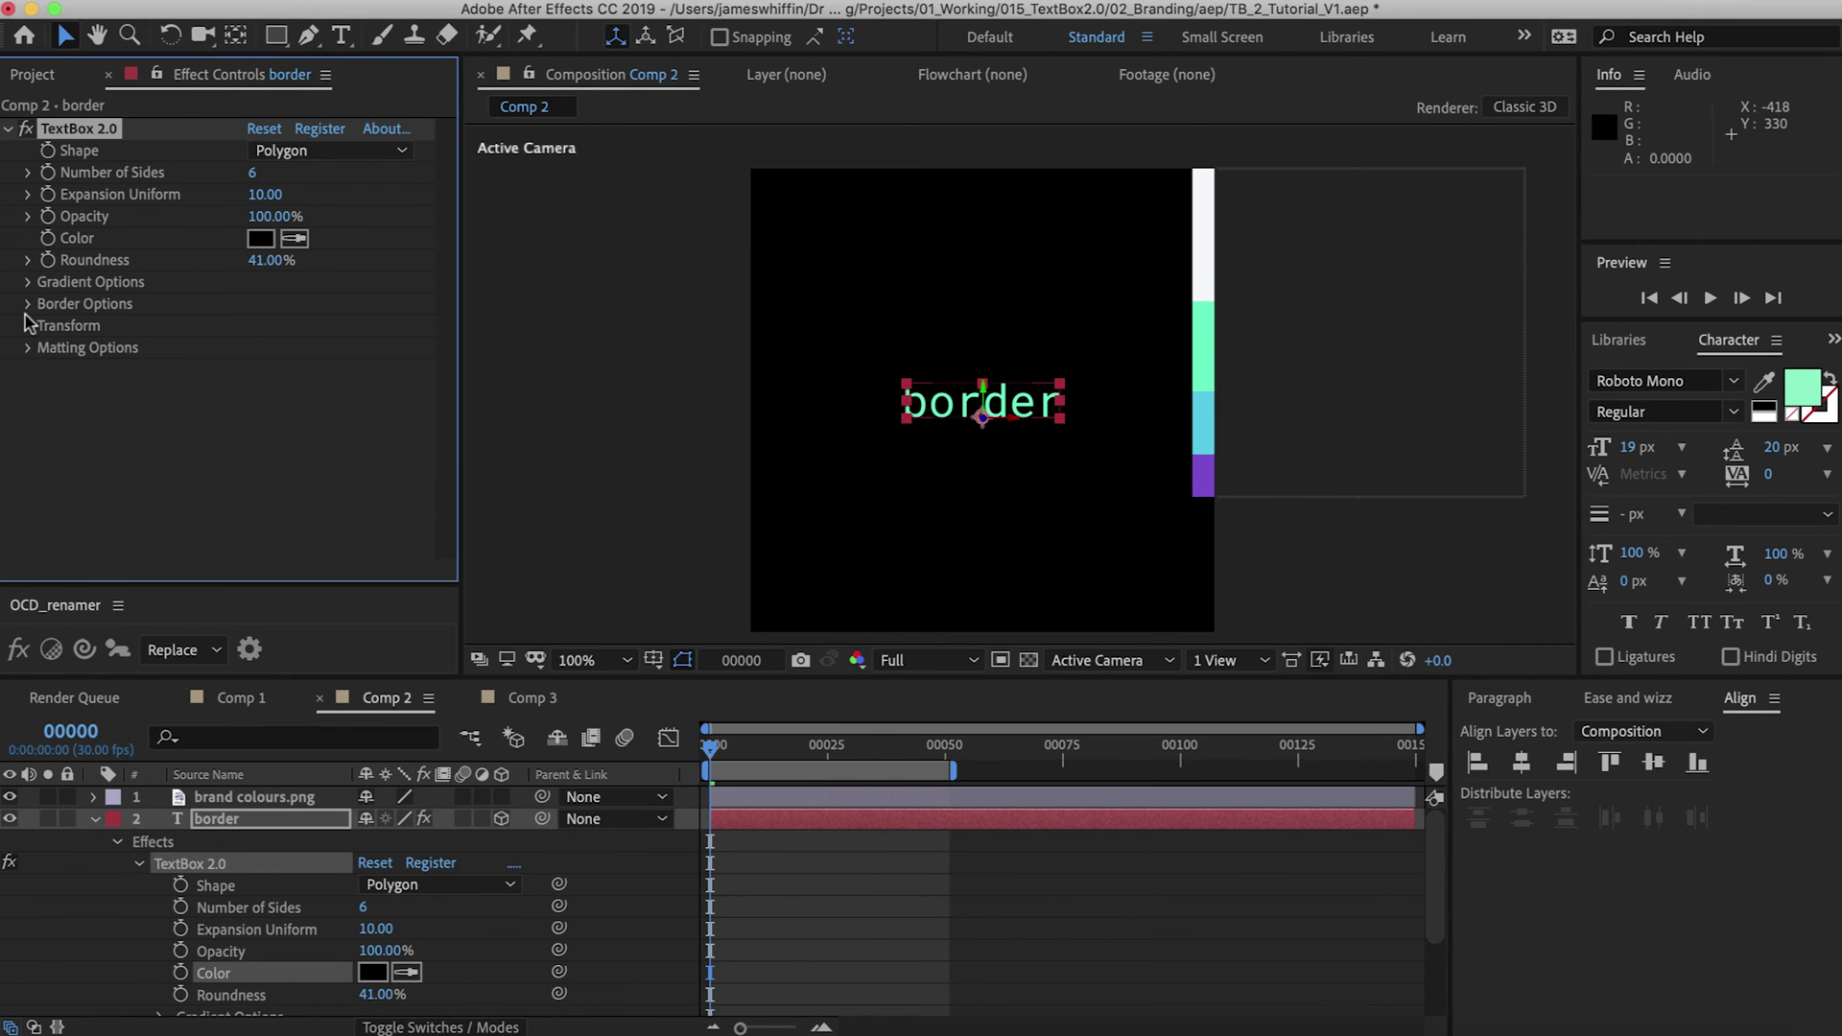
Add a purple eyedropped border of Stroke Width 15 and expand the hexagon well past the text
left_click(28, 304)
left_click(255, 326)
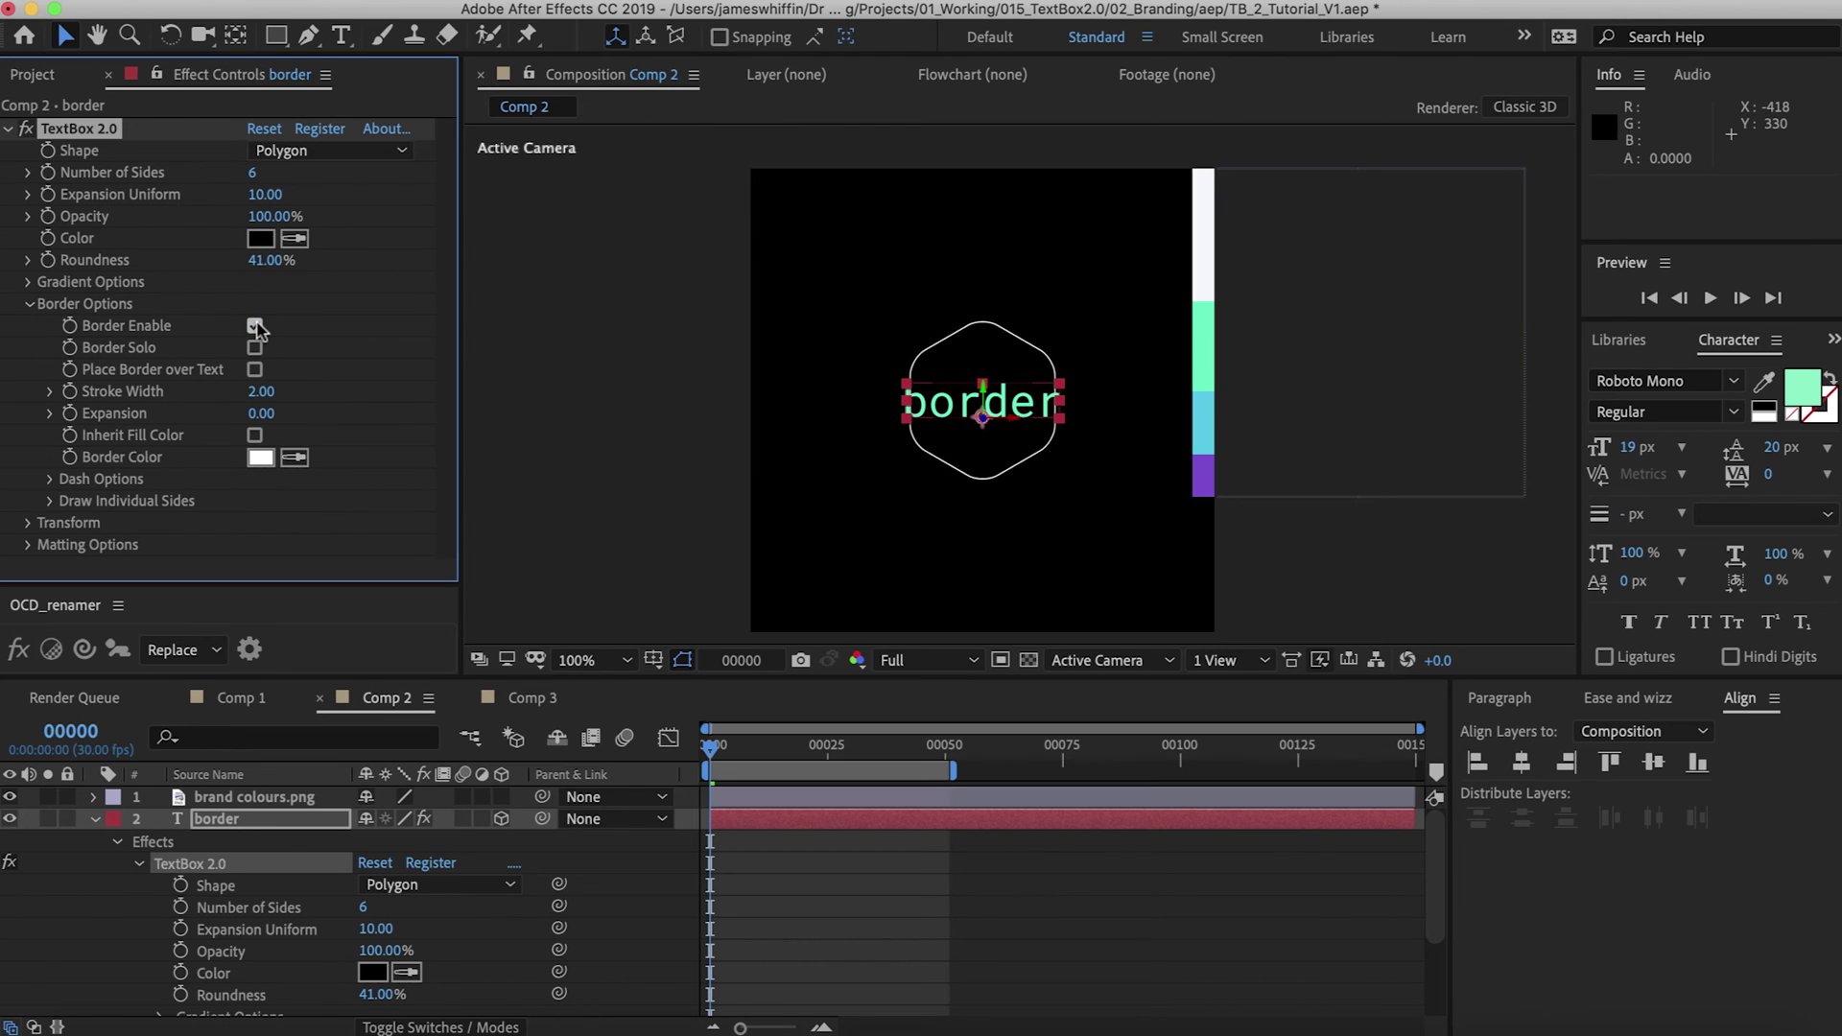
left_click(1204, 474)
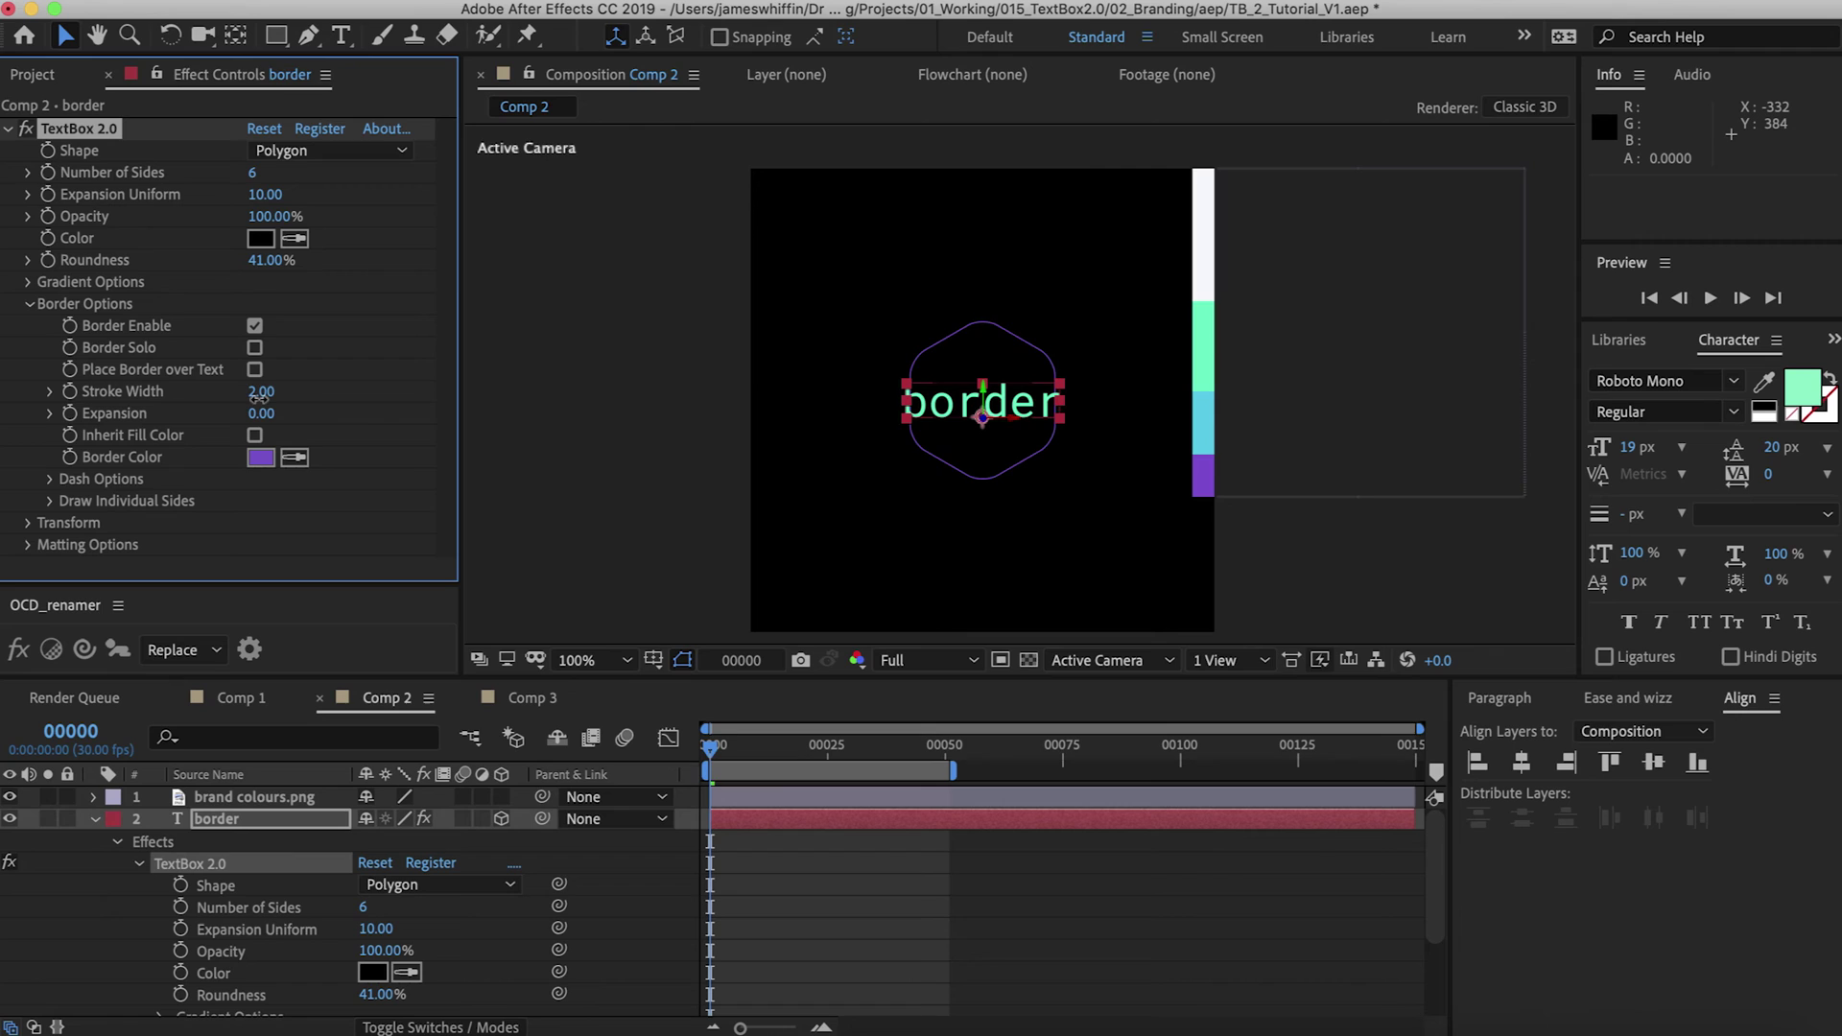
left_click_drag(260, 397, 276, 403)
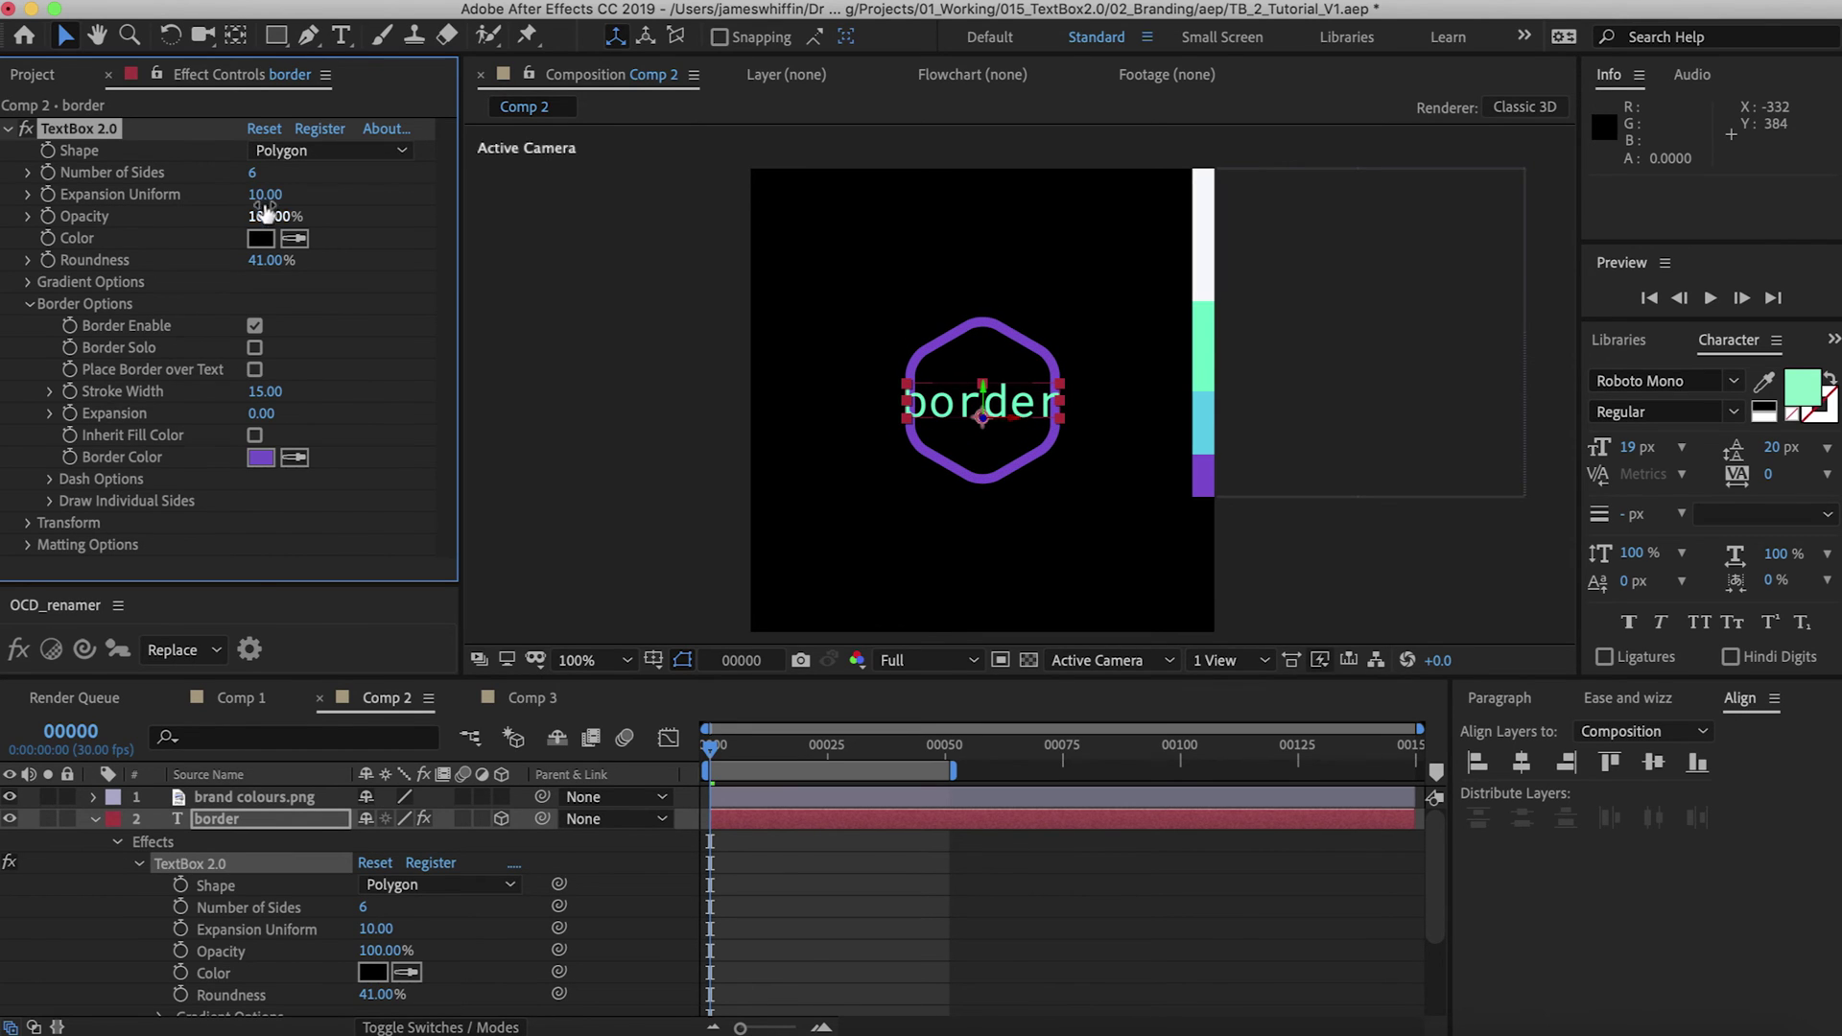
left_click_drag(261, 209, 372, 203)
Keyframe Expansion Uniform at 95 on frame 50 and -112.5 on frame 0, then preview
key("shift+End")
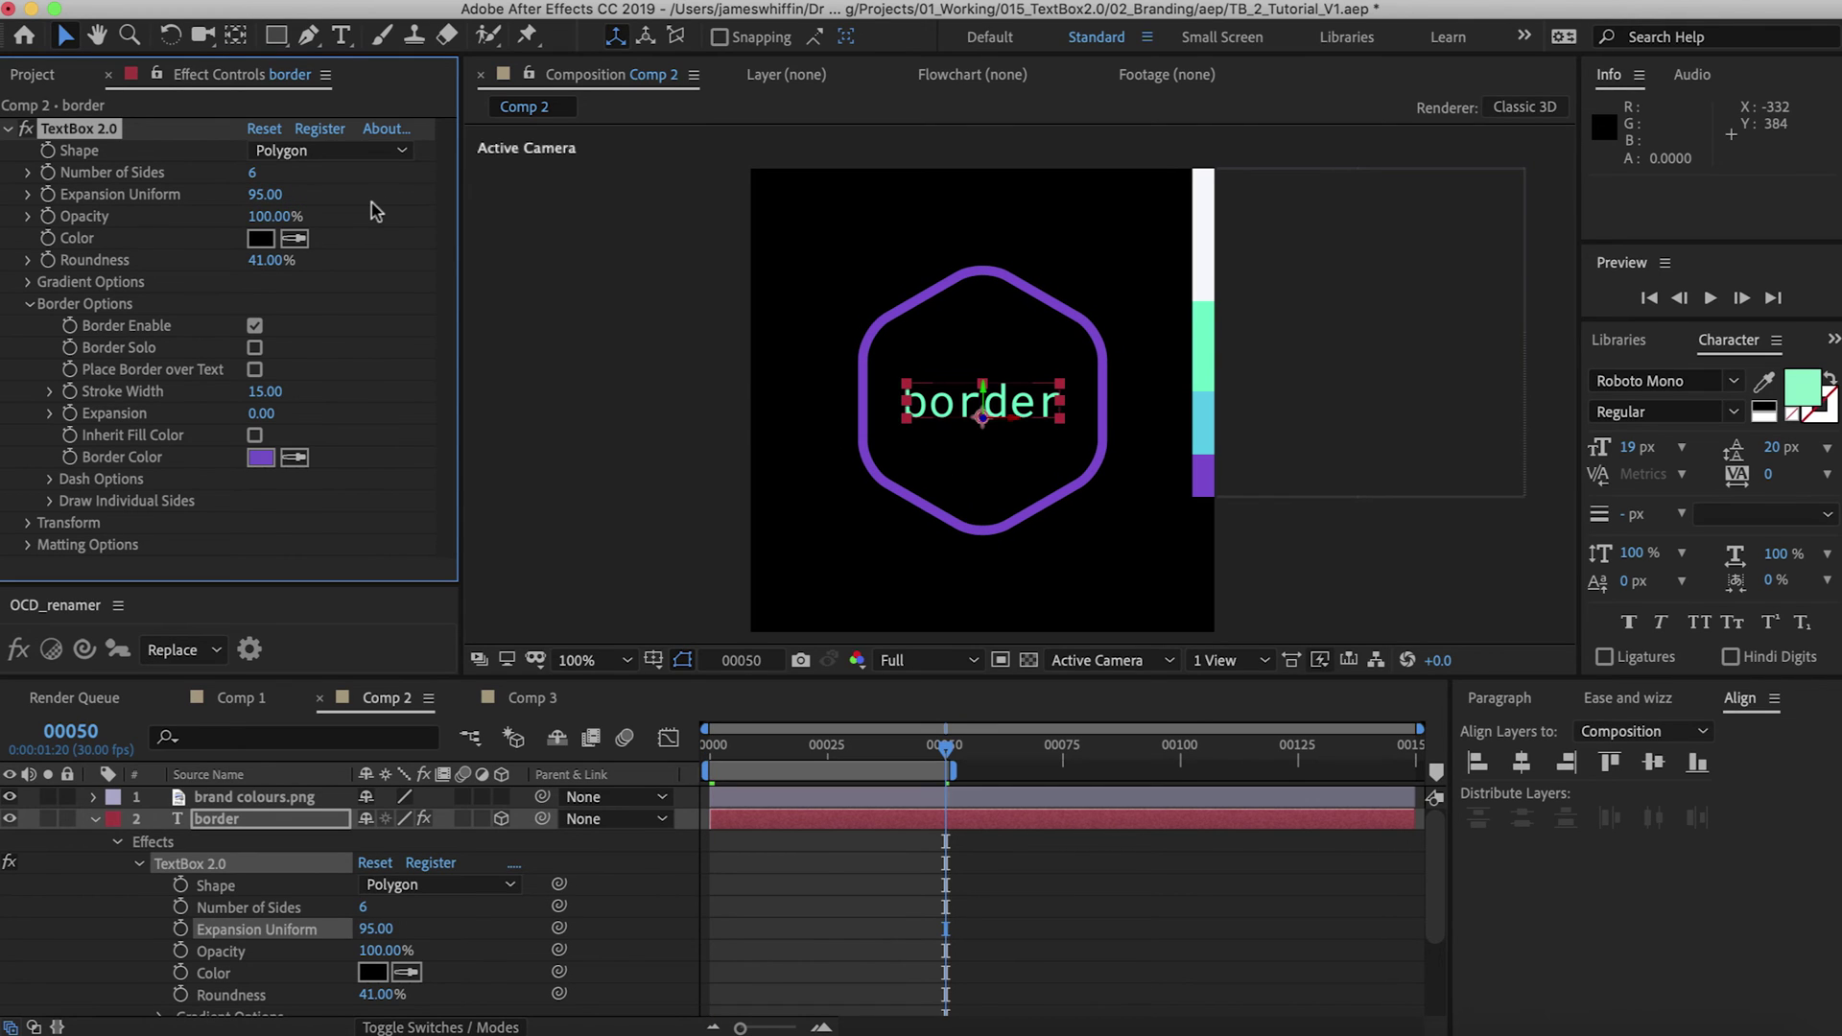
left_click(47, 195)
key("Home")
left_click_drag(265, 194, 65, 230)
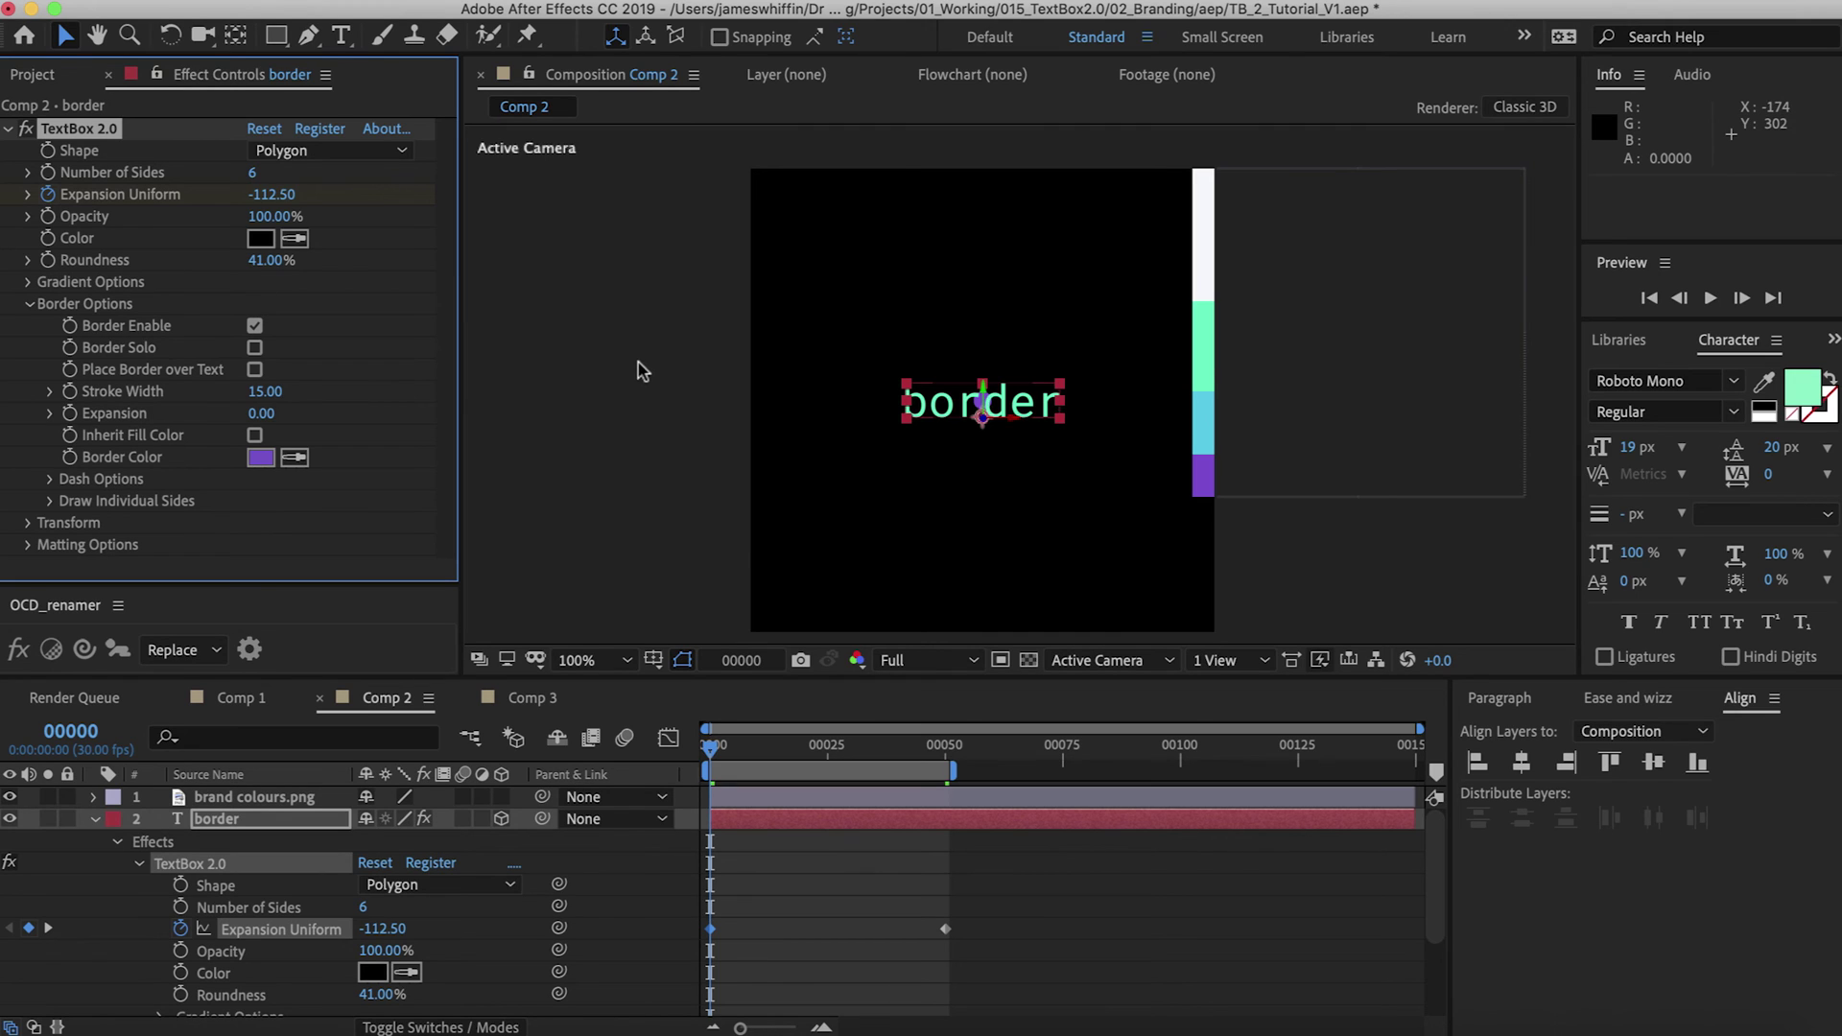
key("space")
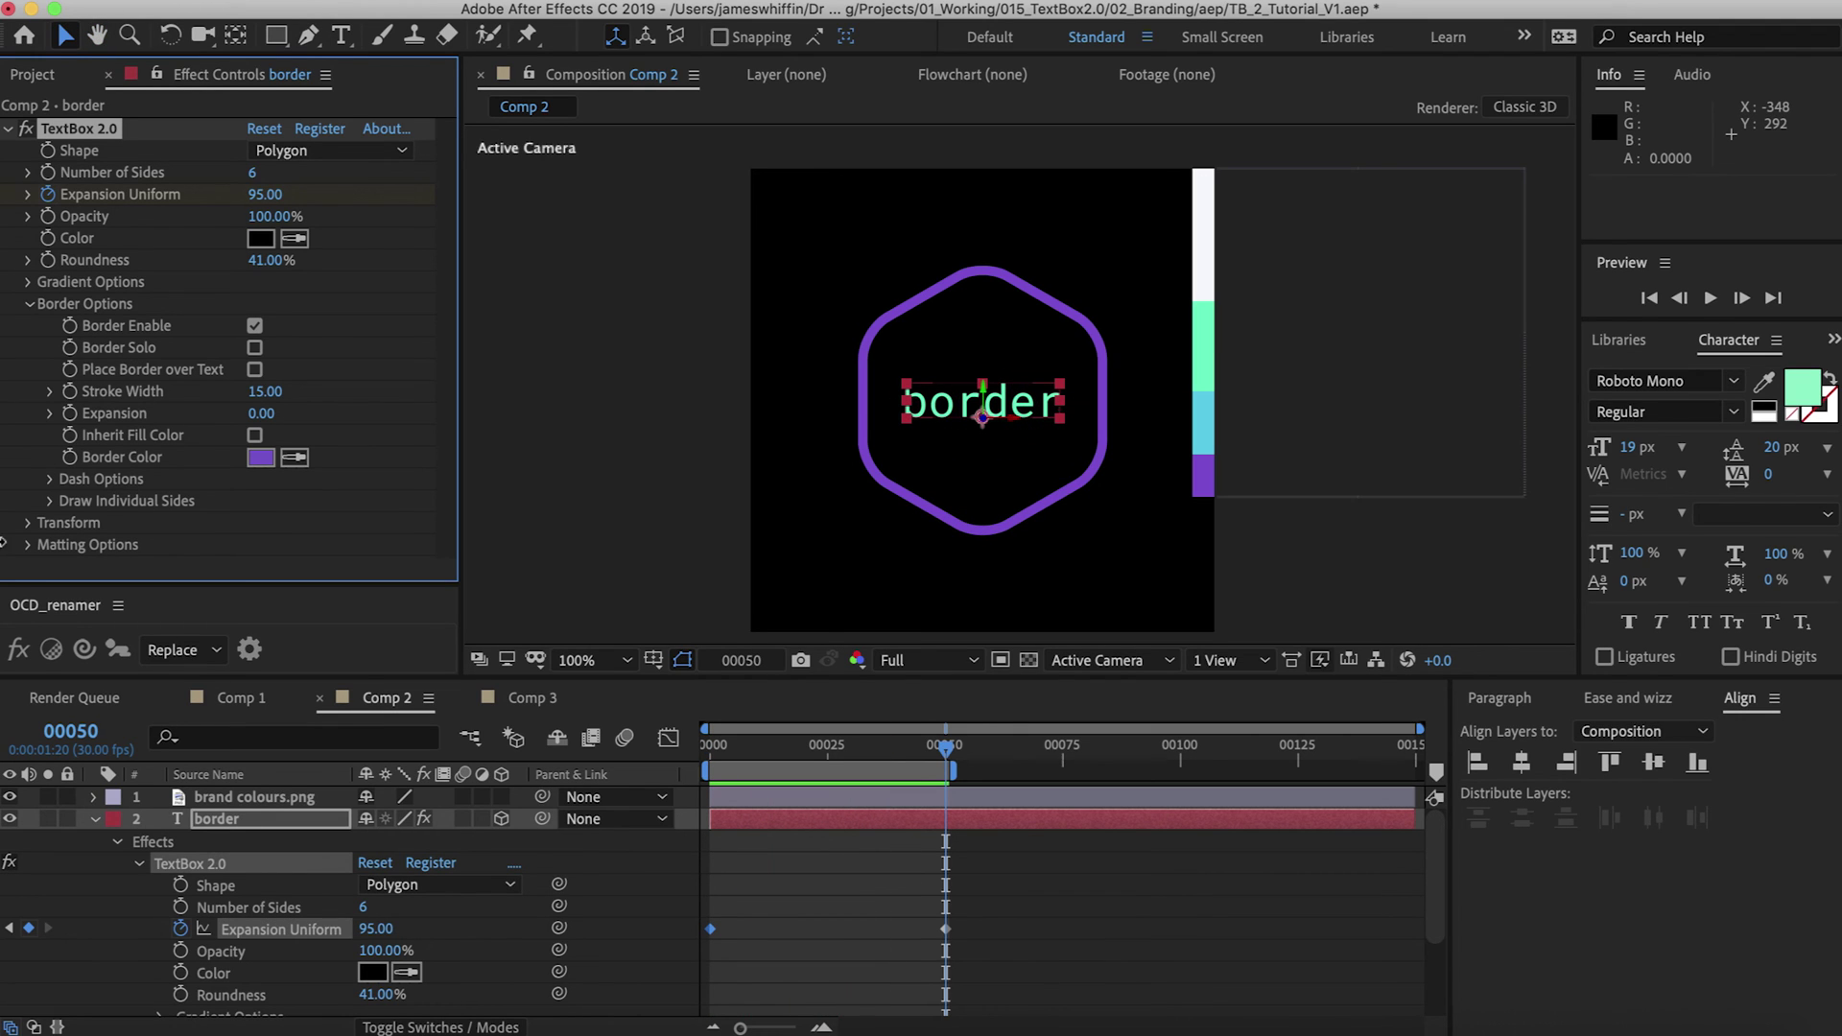
Matte the text to the hexagon's fill and place the border over the text
left_click(26, 544)
left_click(254, 526)
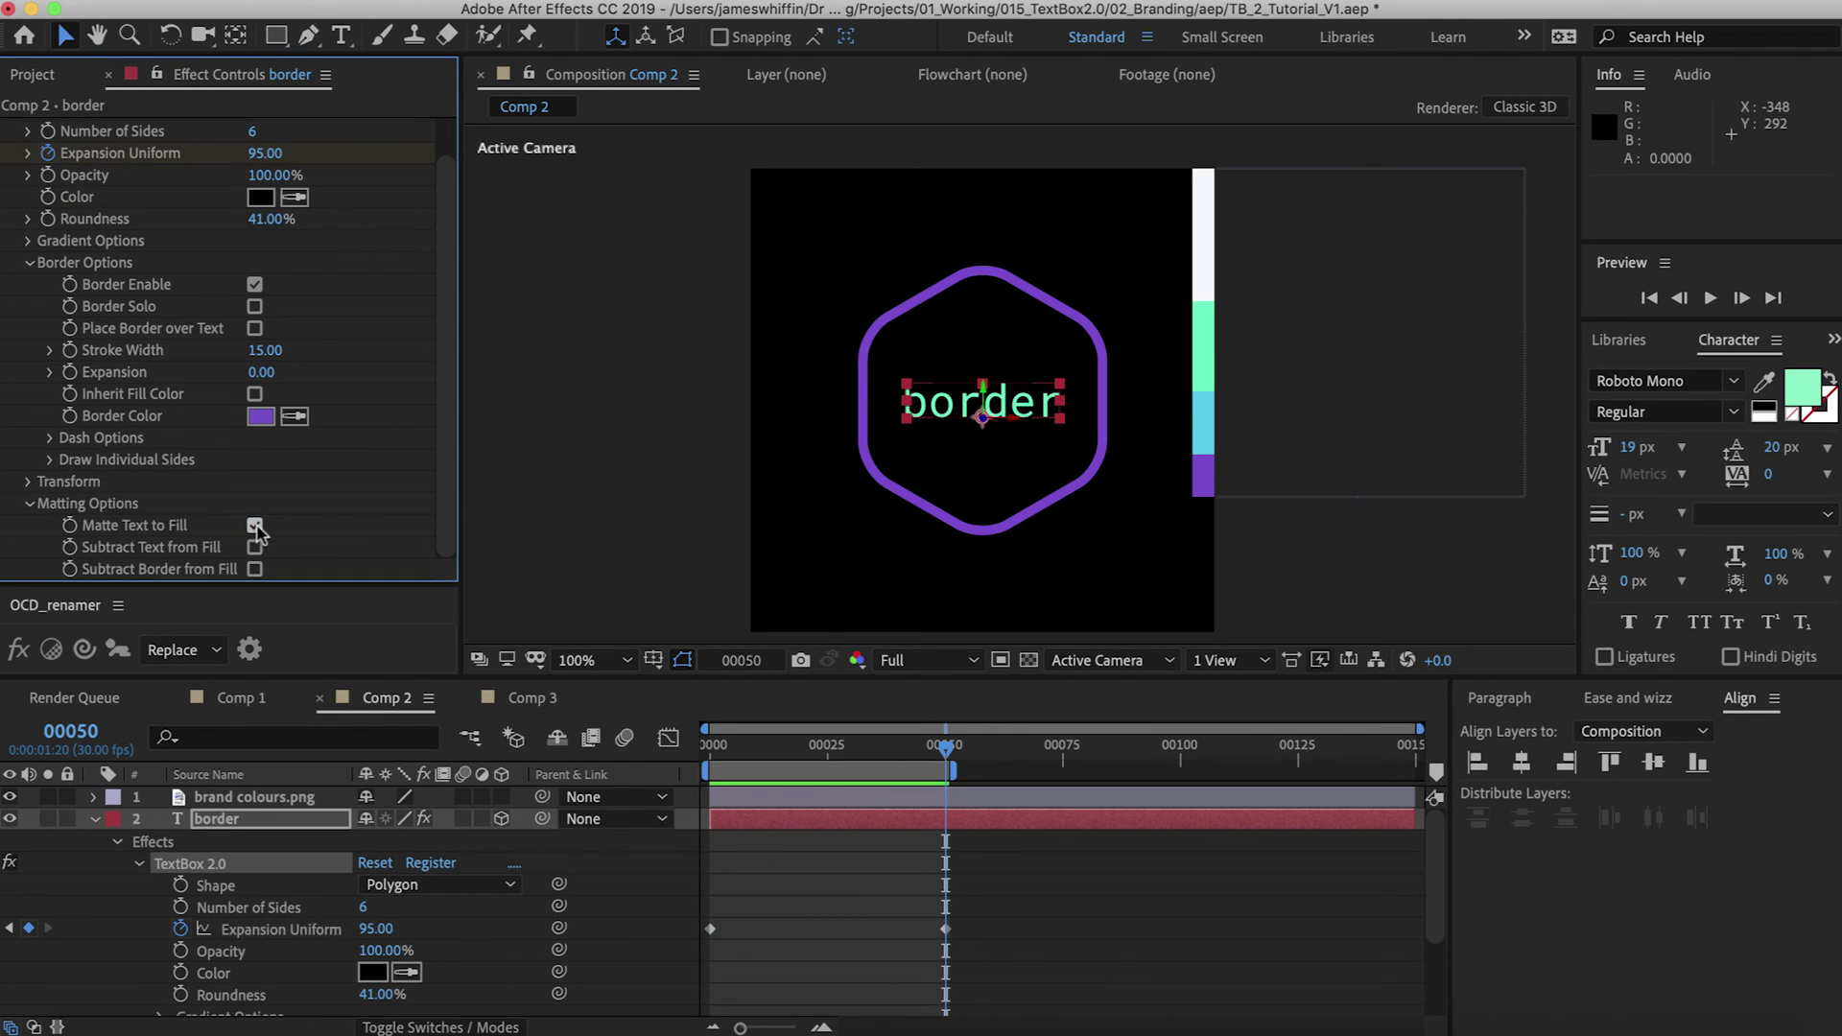
key("space")
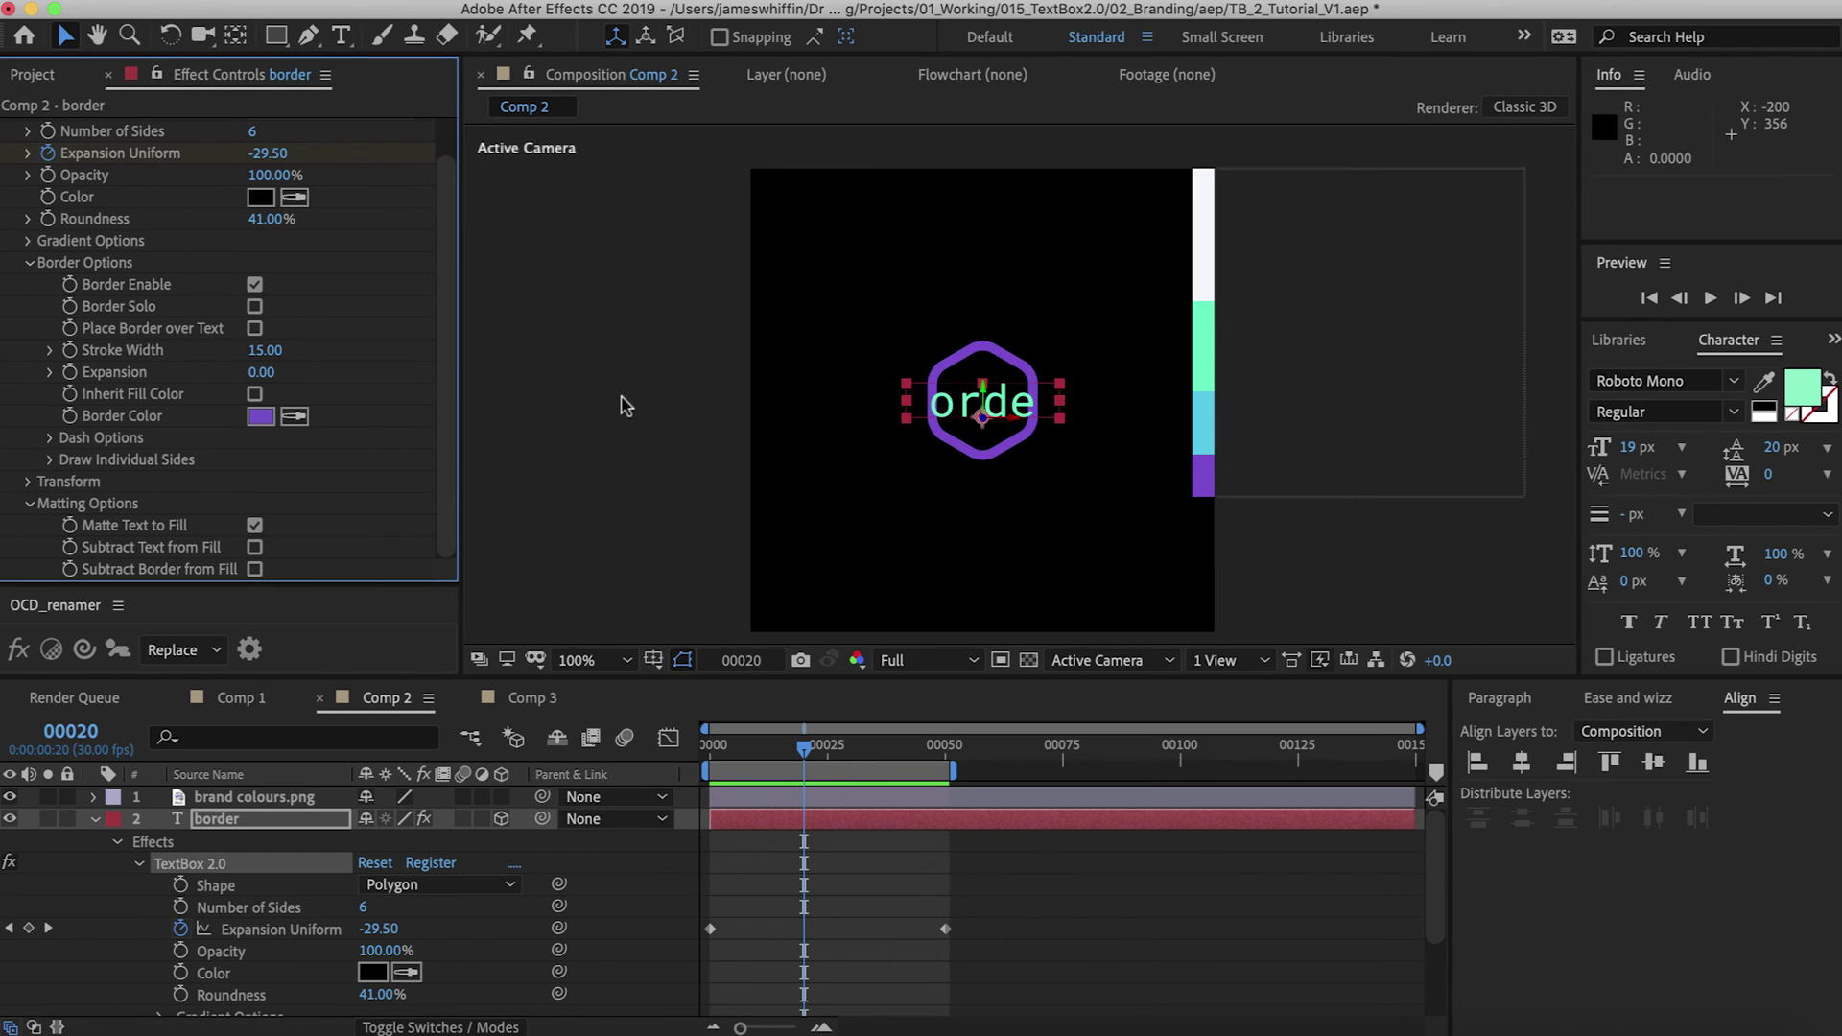
key("period")
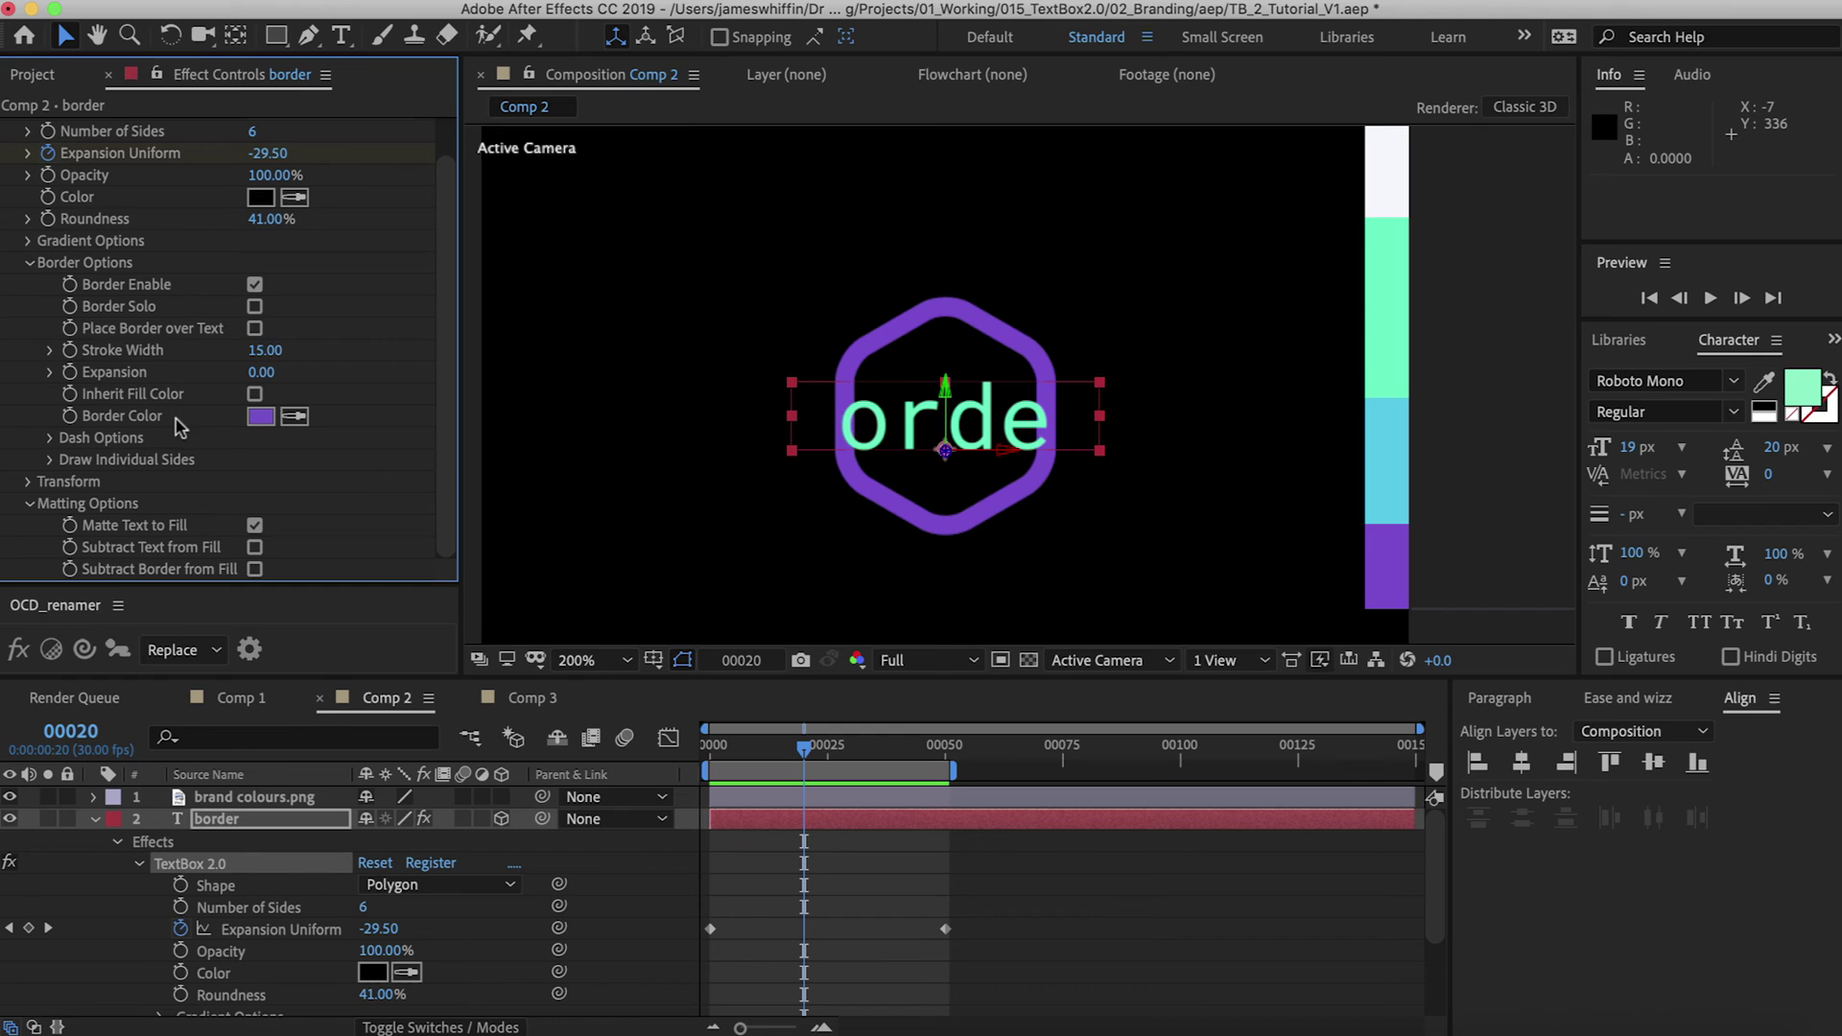
left_click(255, 329)
key("comma")
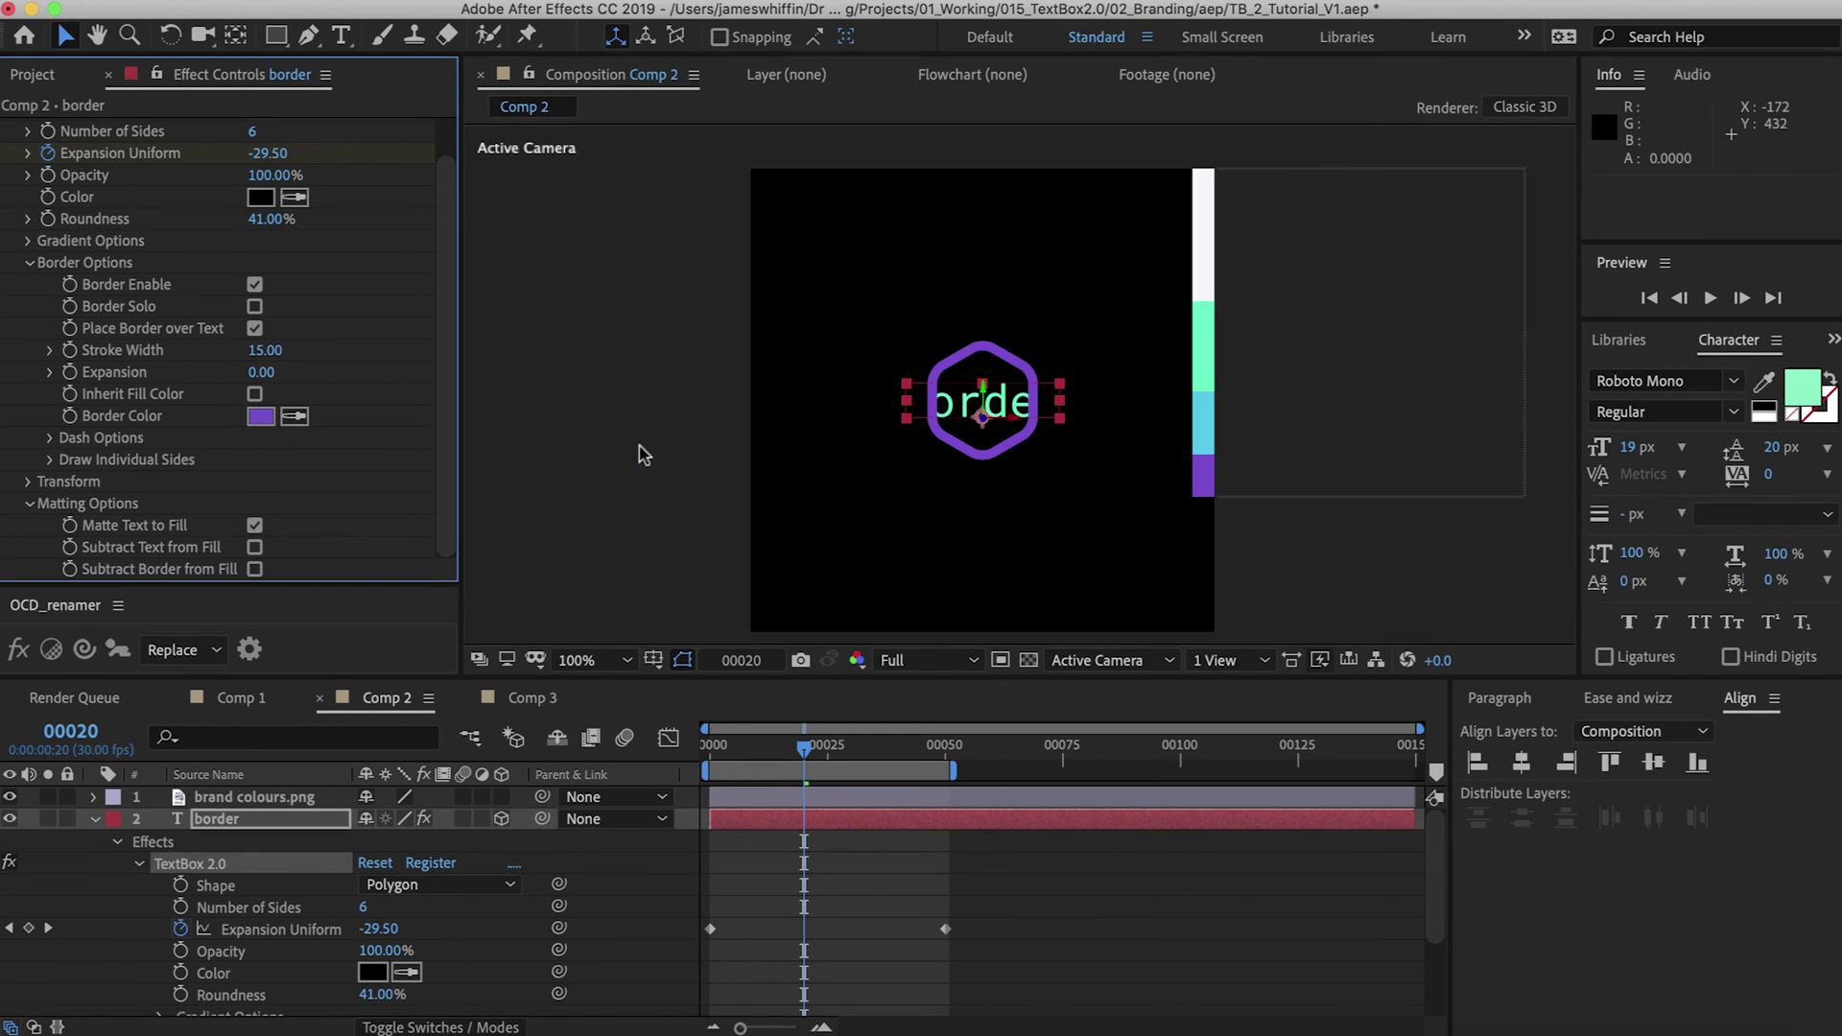
Preview the animation from frame 0, then select the border layer and reveal its Position
left_click(662, 441)
key("Home")
key("space")
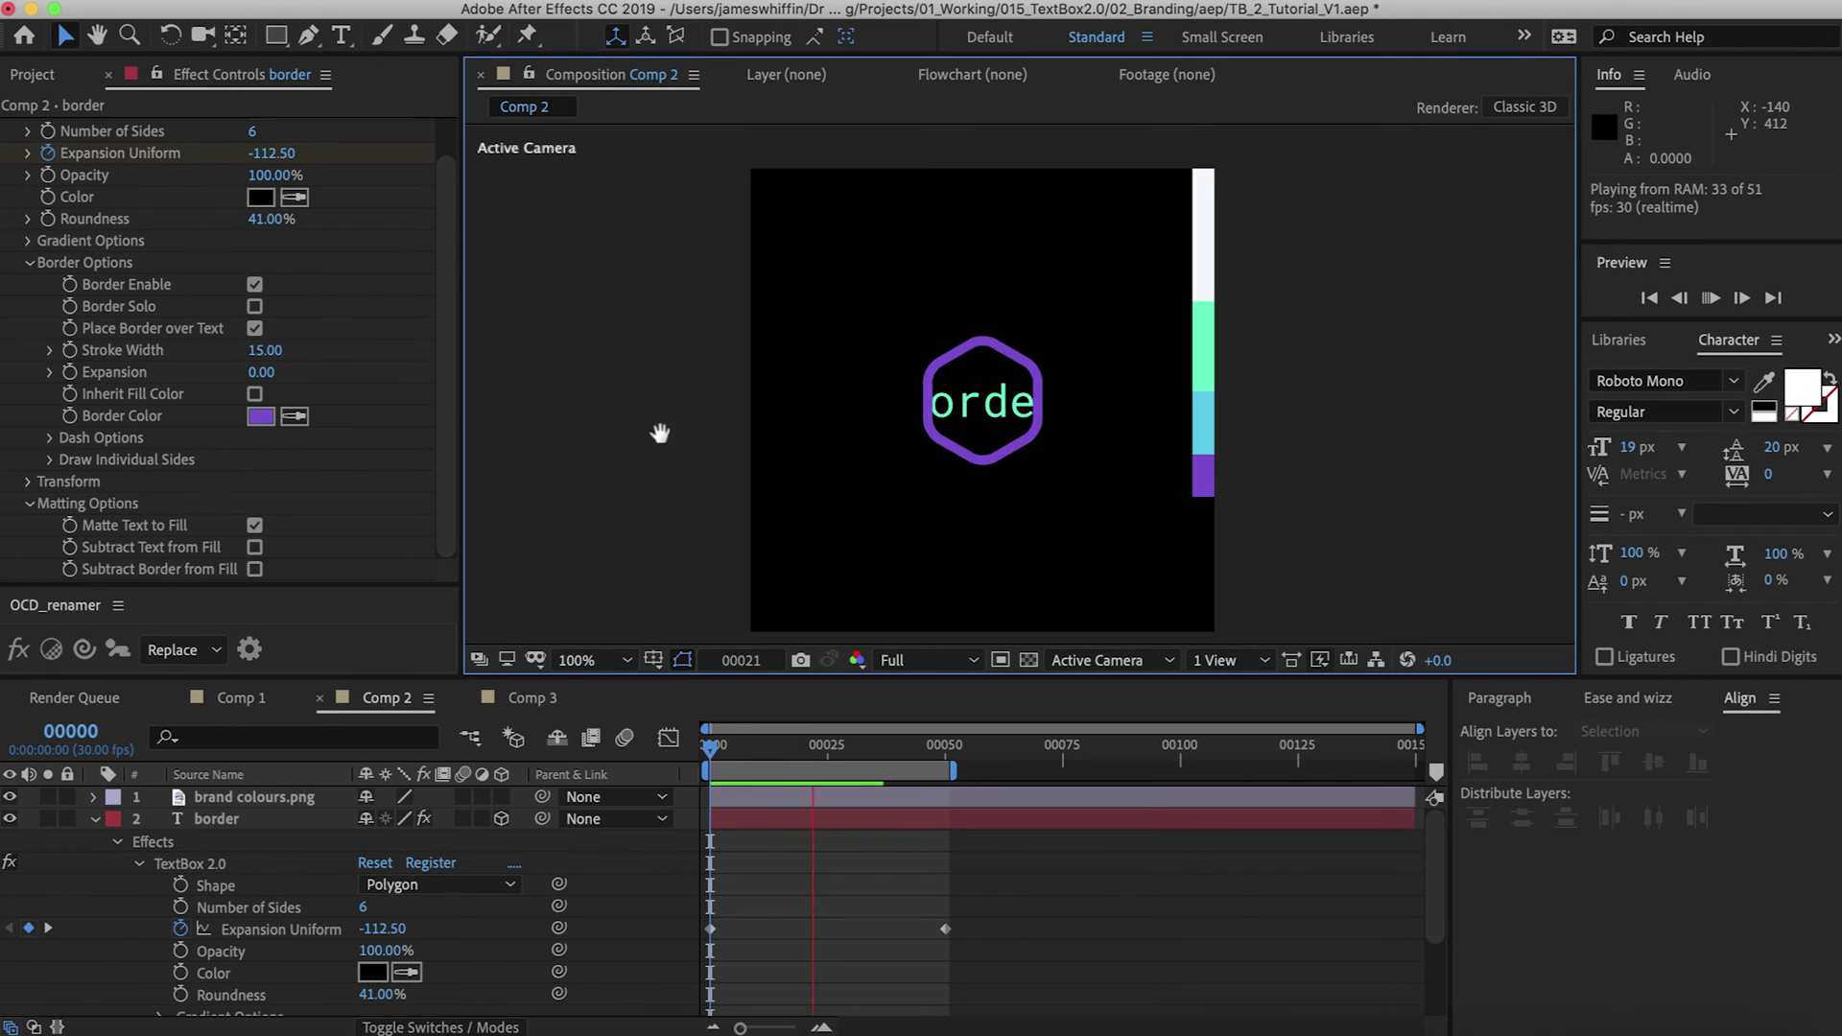
left_click(210, 820)
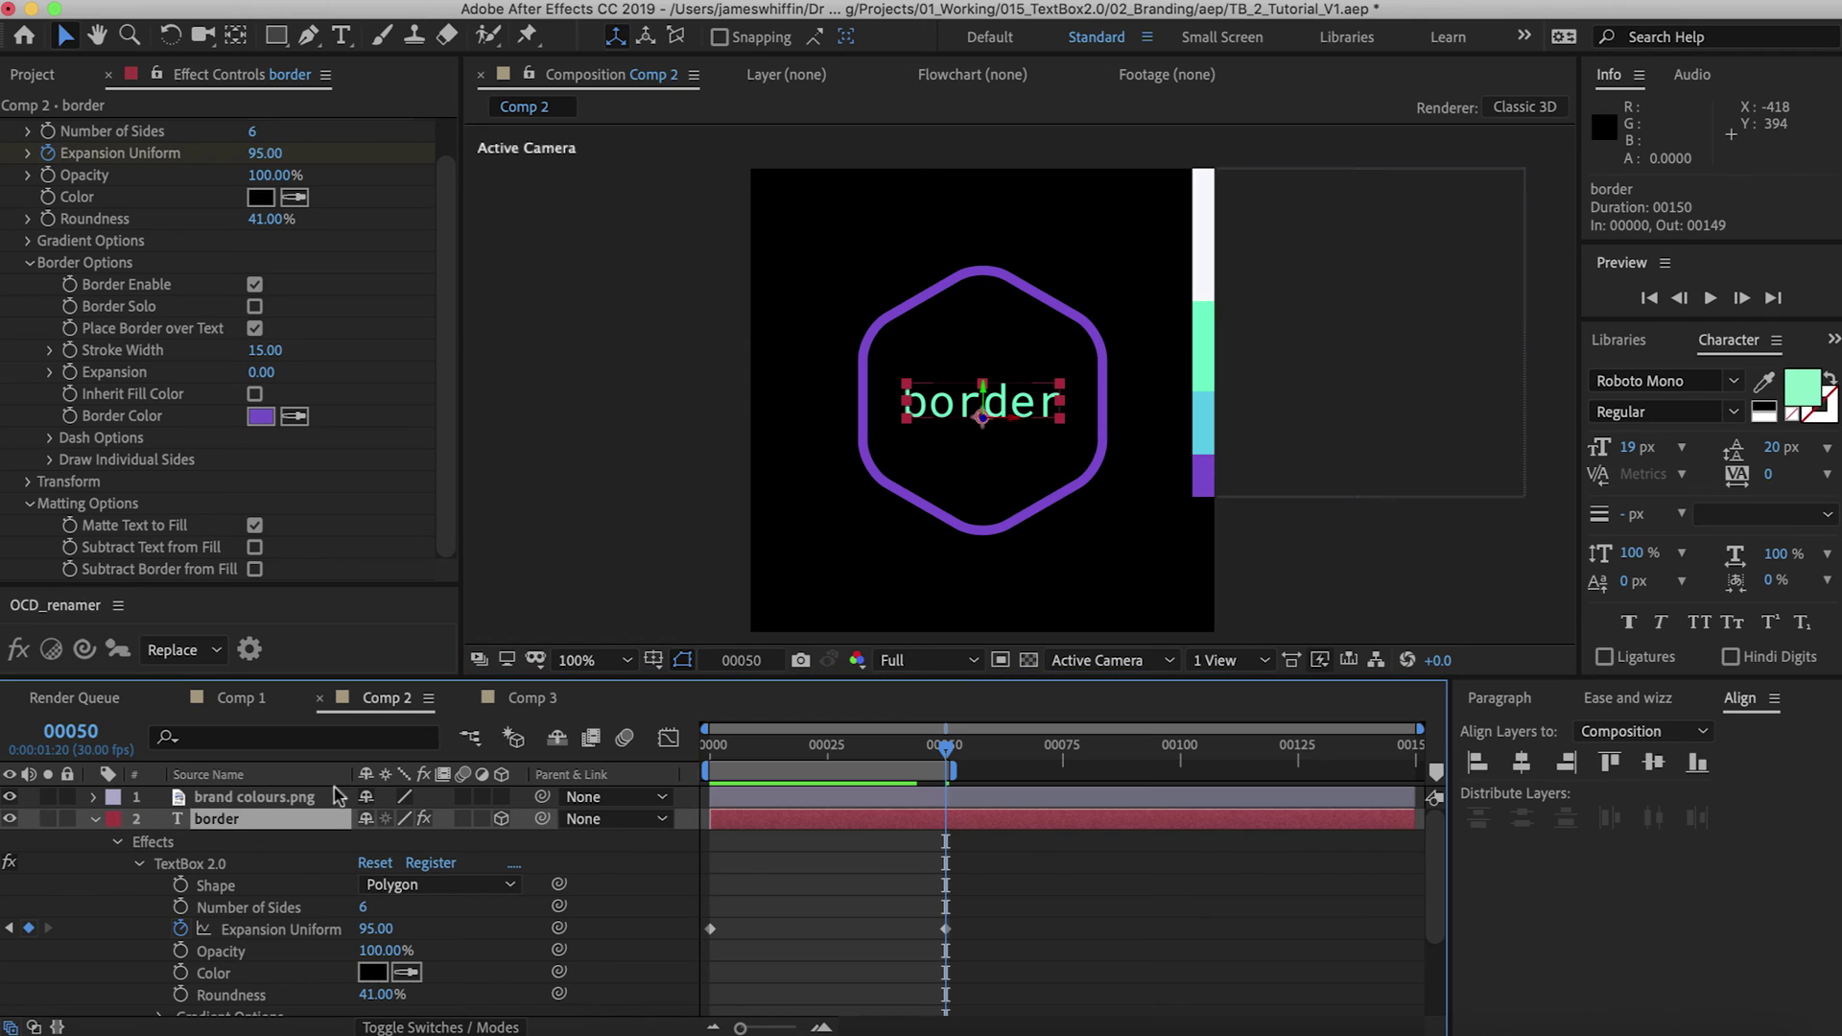
key("alt+shift+p")
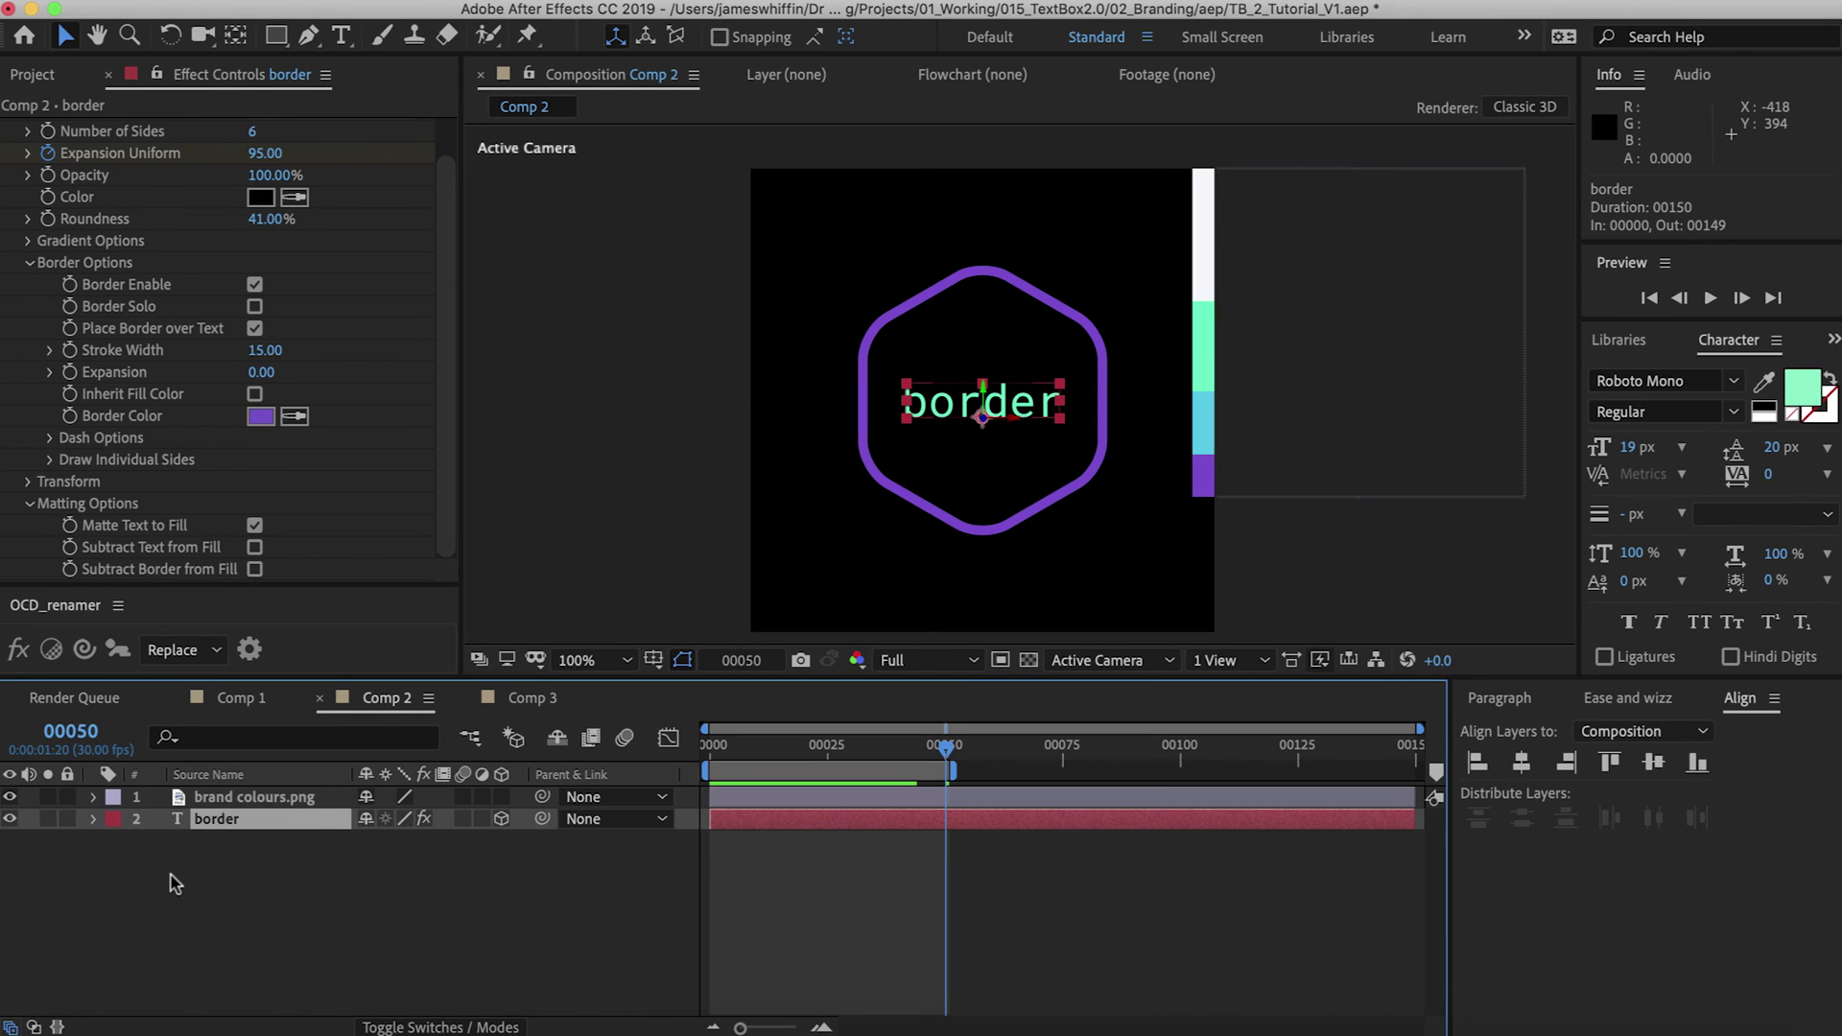
Keyframe the border layer's Position at frame 50 and set Z to -930 at frame 0
key("Home")
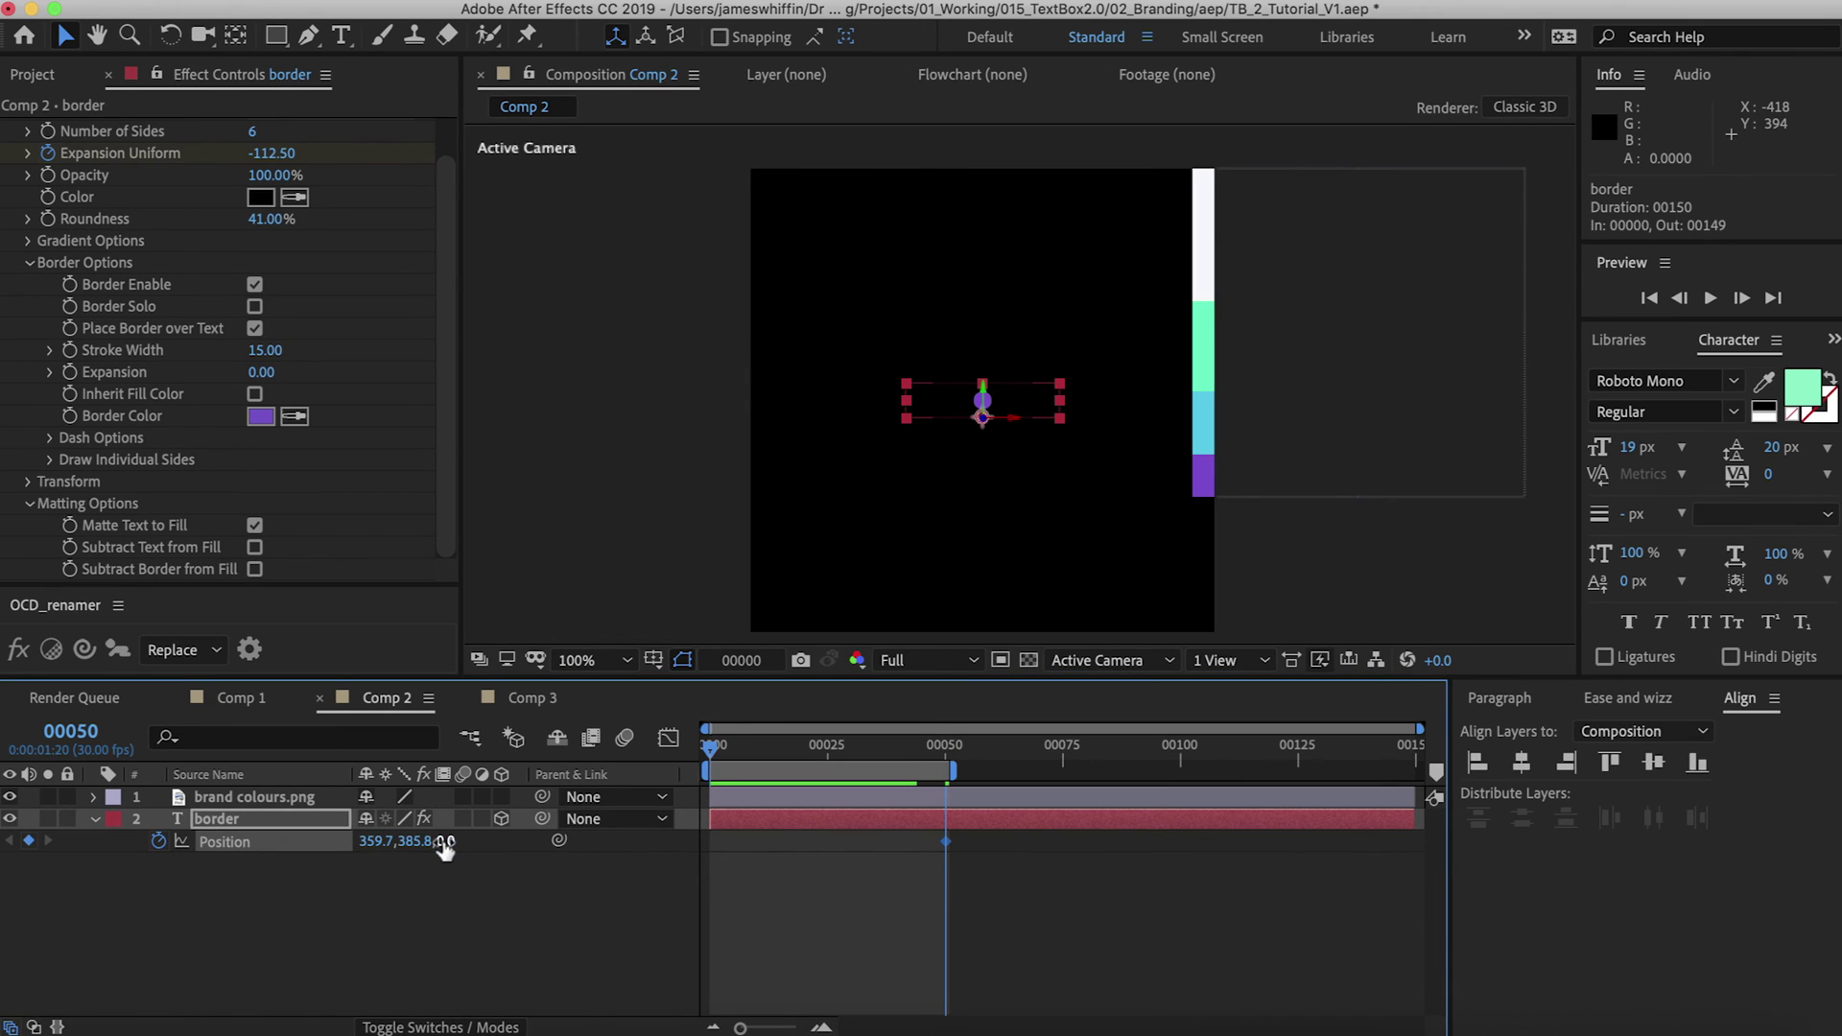
left_click_drag(487, 841, 166, 857)
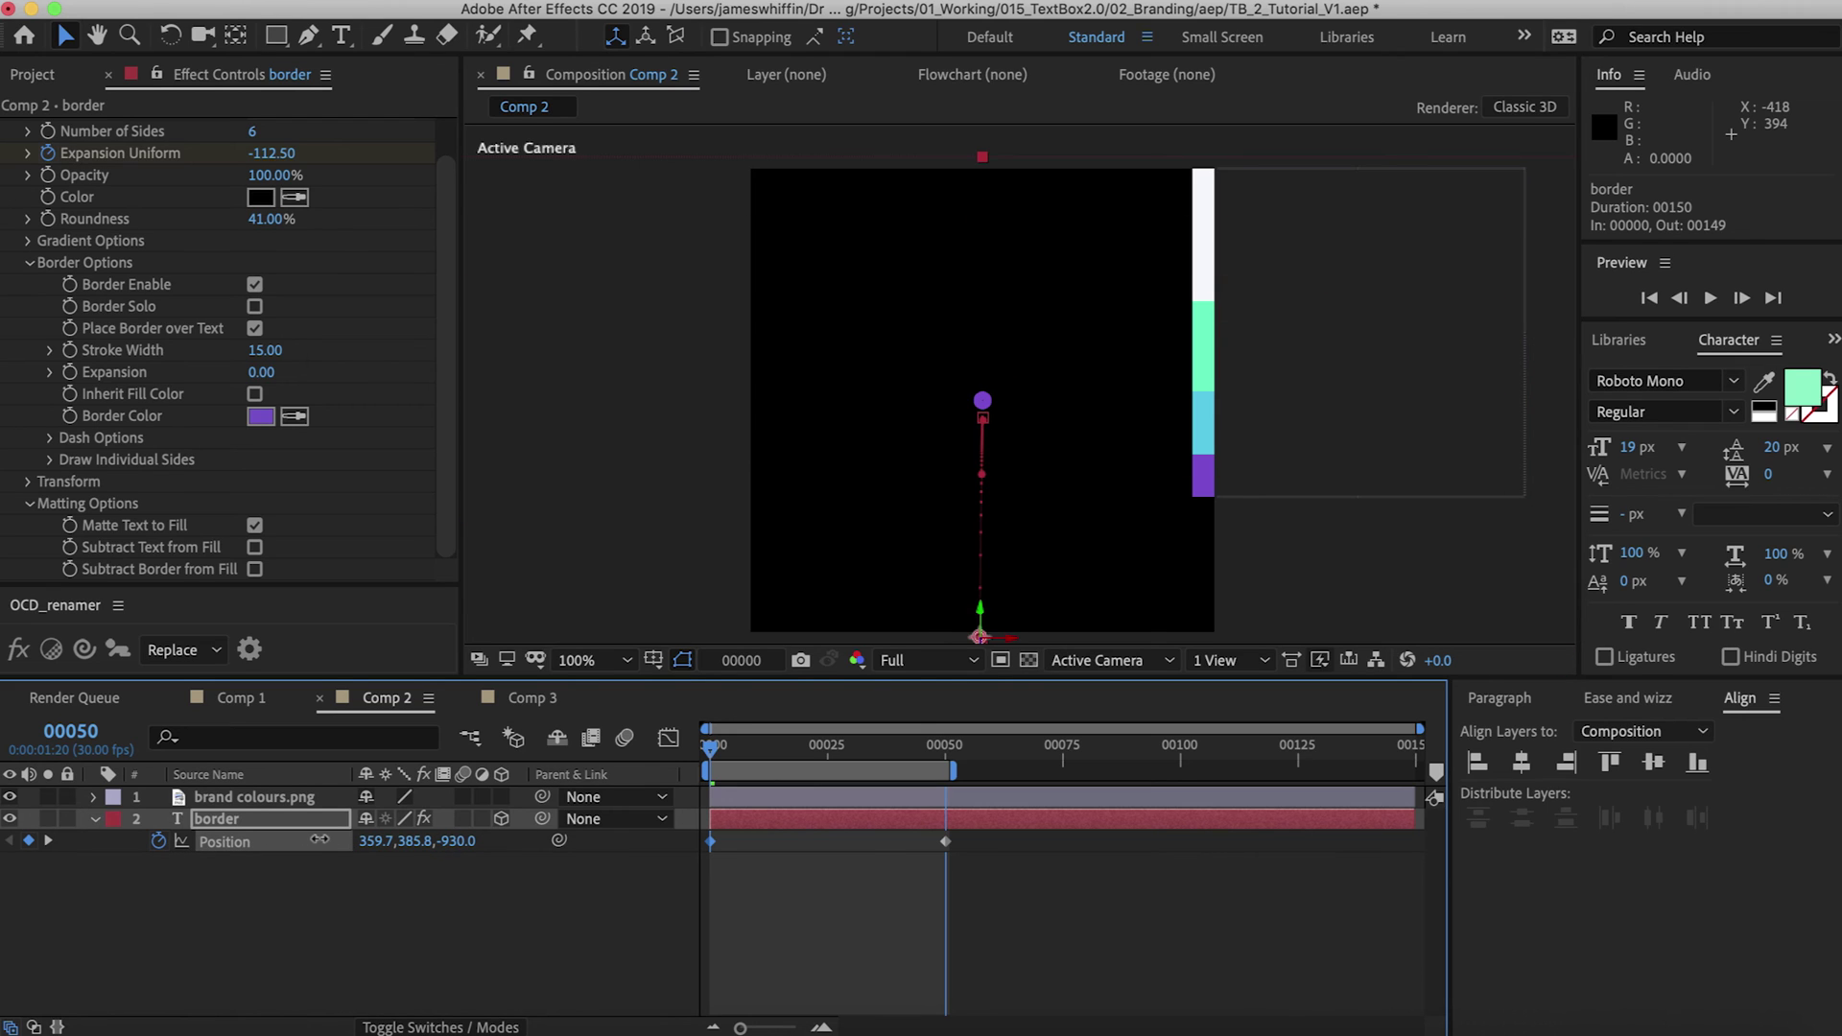
key("Home")
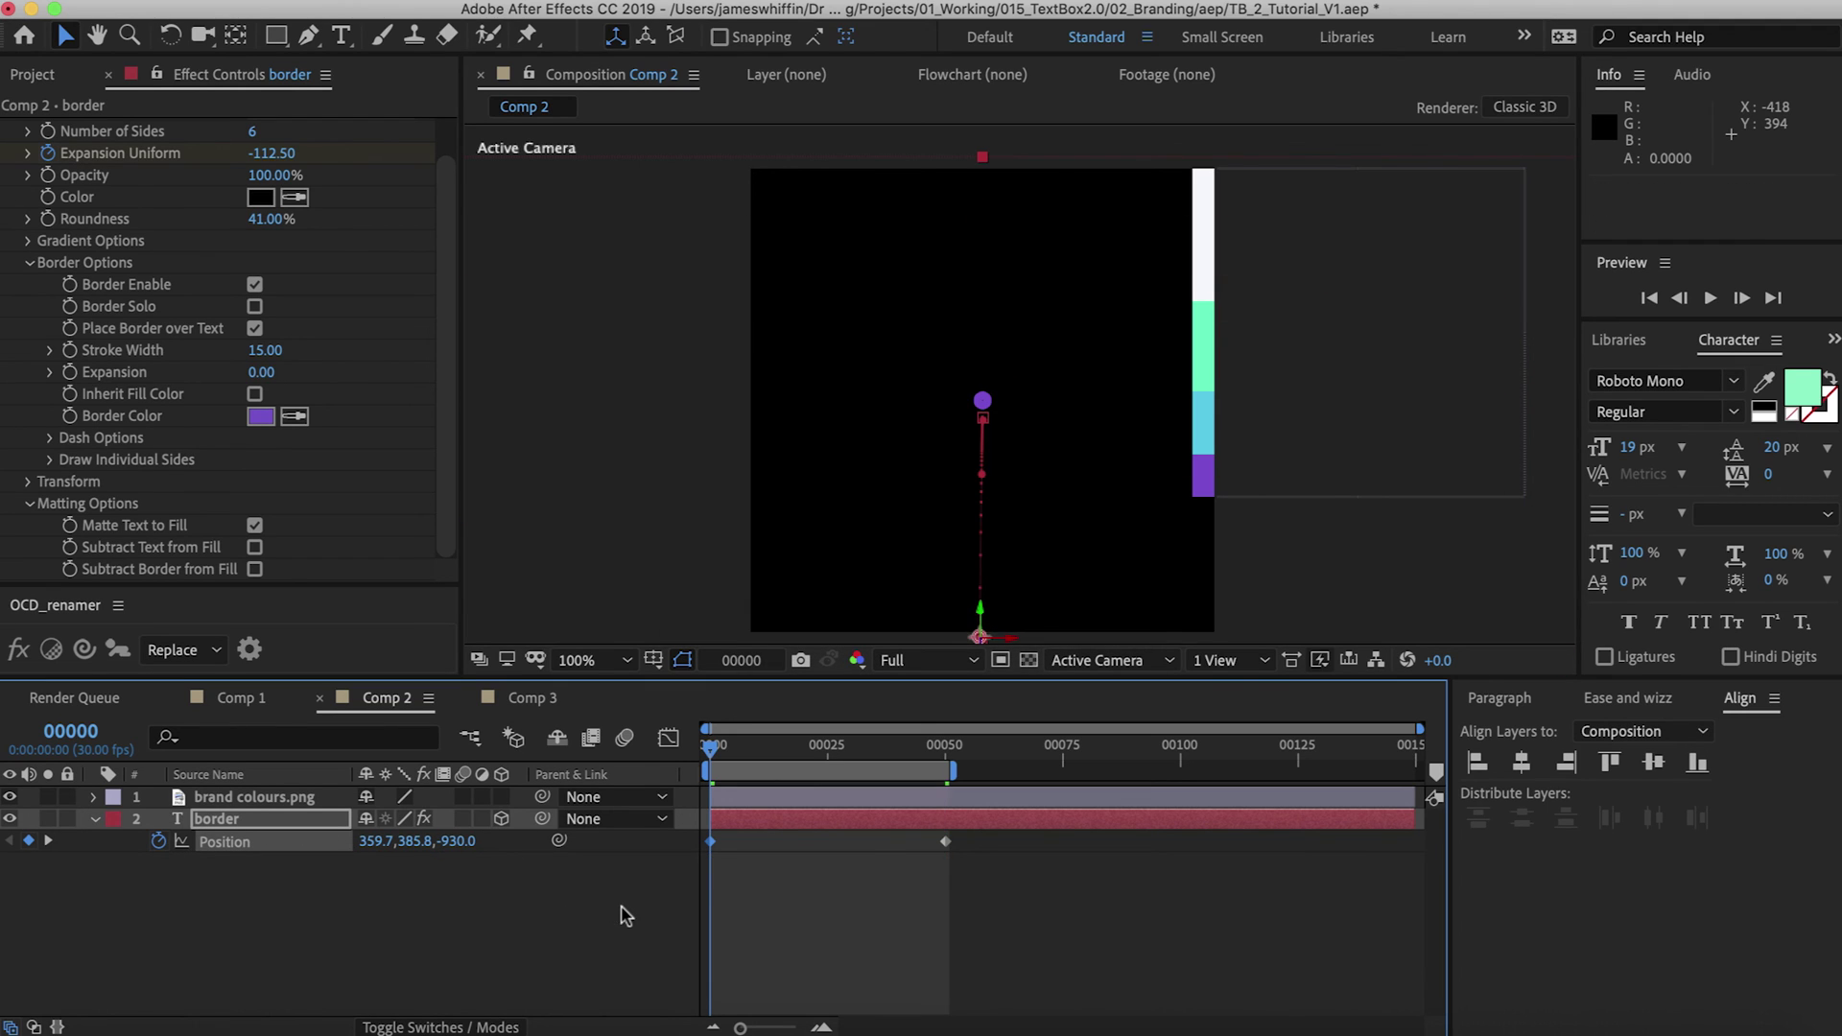
key("u")
Apply Expo Out easing to the keyframes with Ease and Wizz and preview the fly-in
left_click(1646, 700)
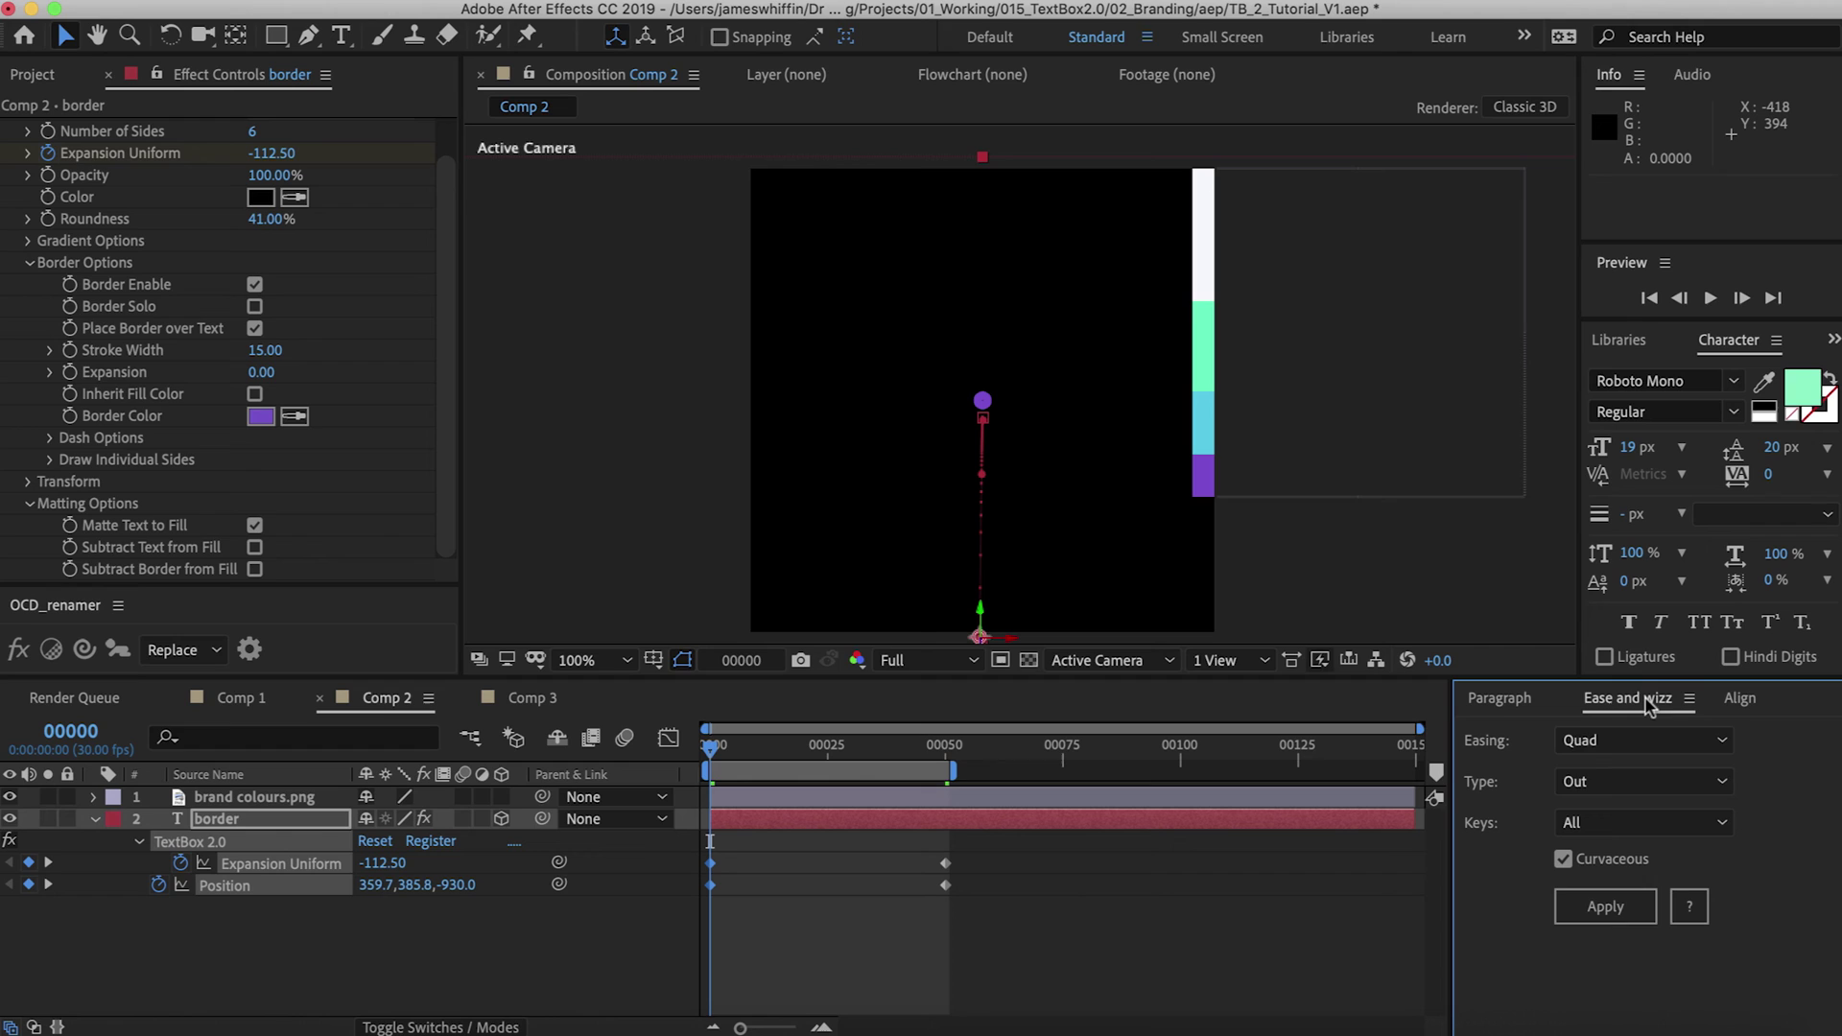
left_click(1590, 740)
left_click(1609, 277)
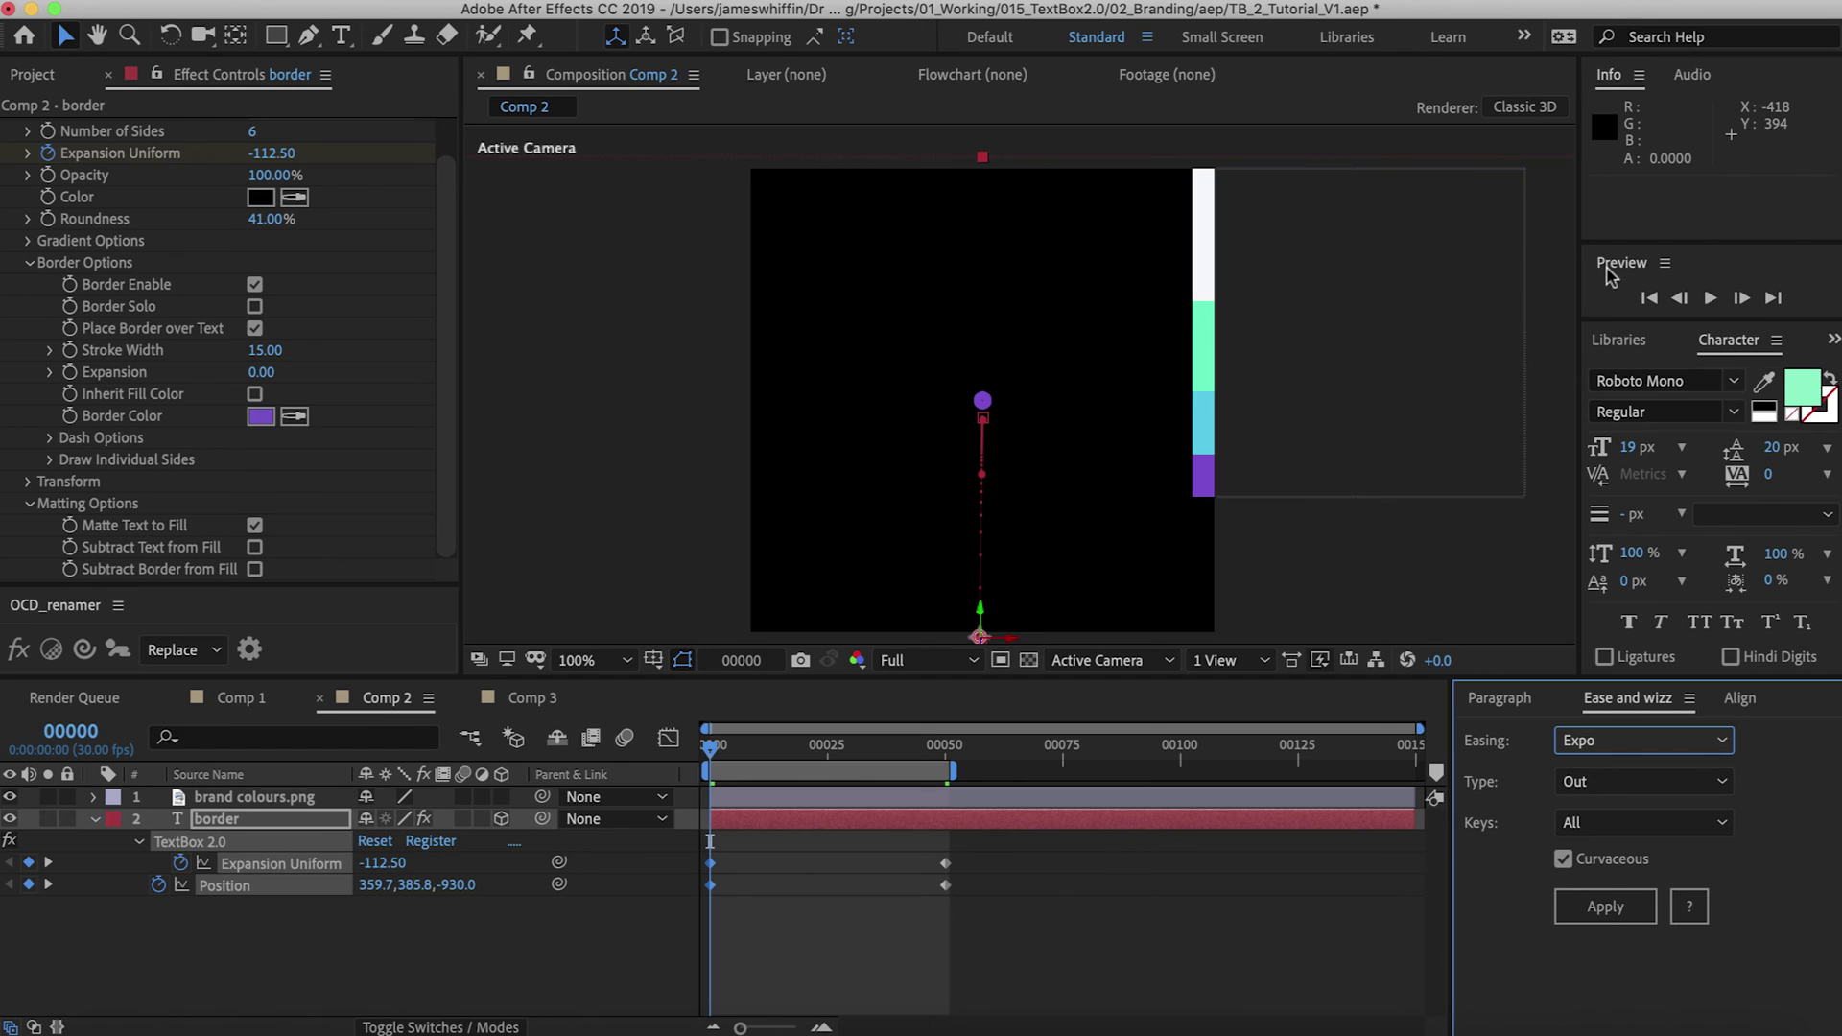
left_click(1605, 907)
left_click(1122, 997)
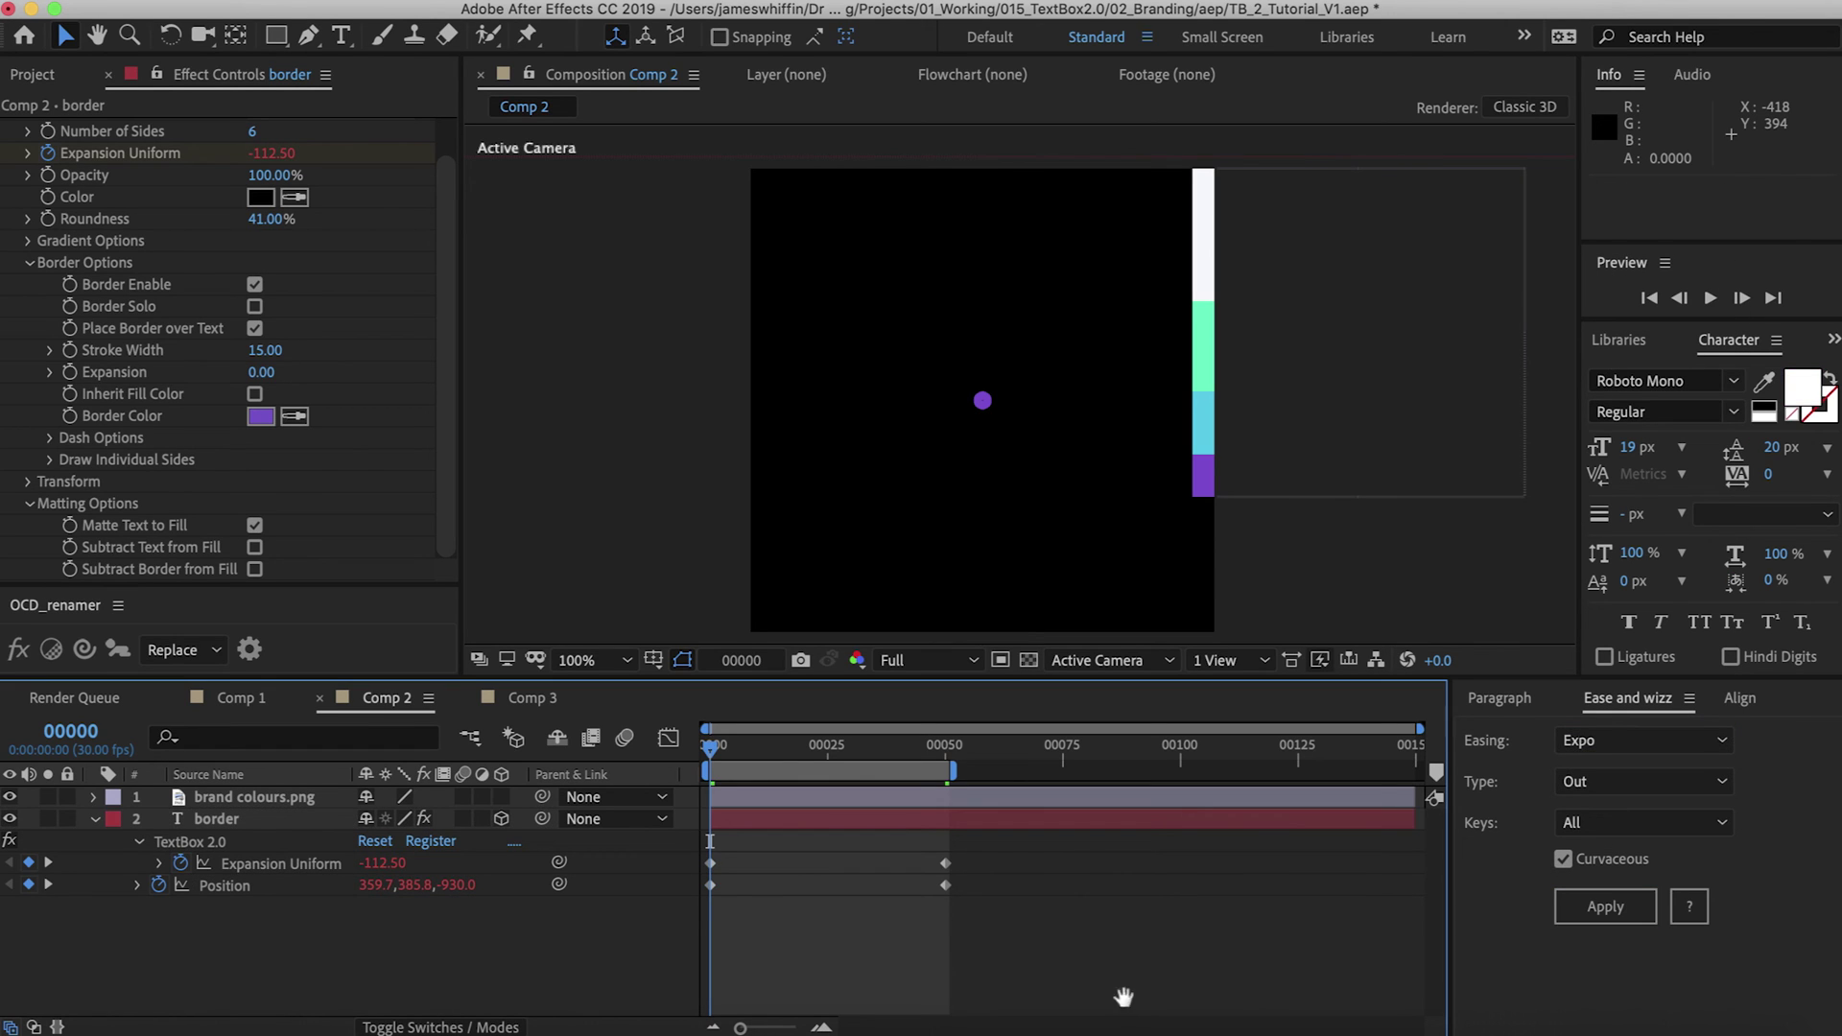
key("space")
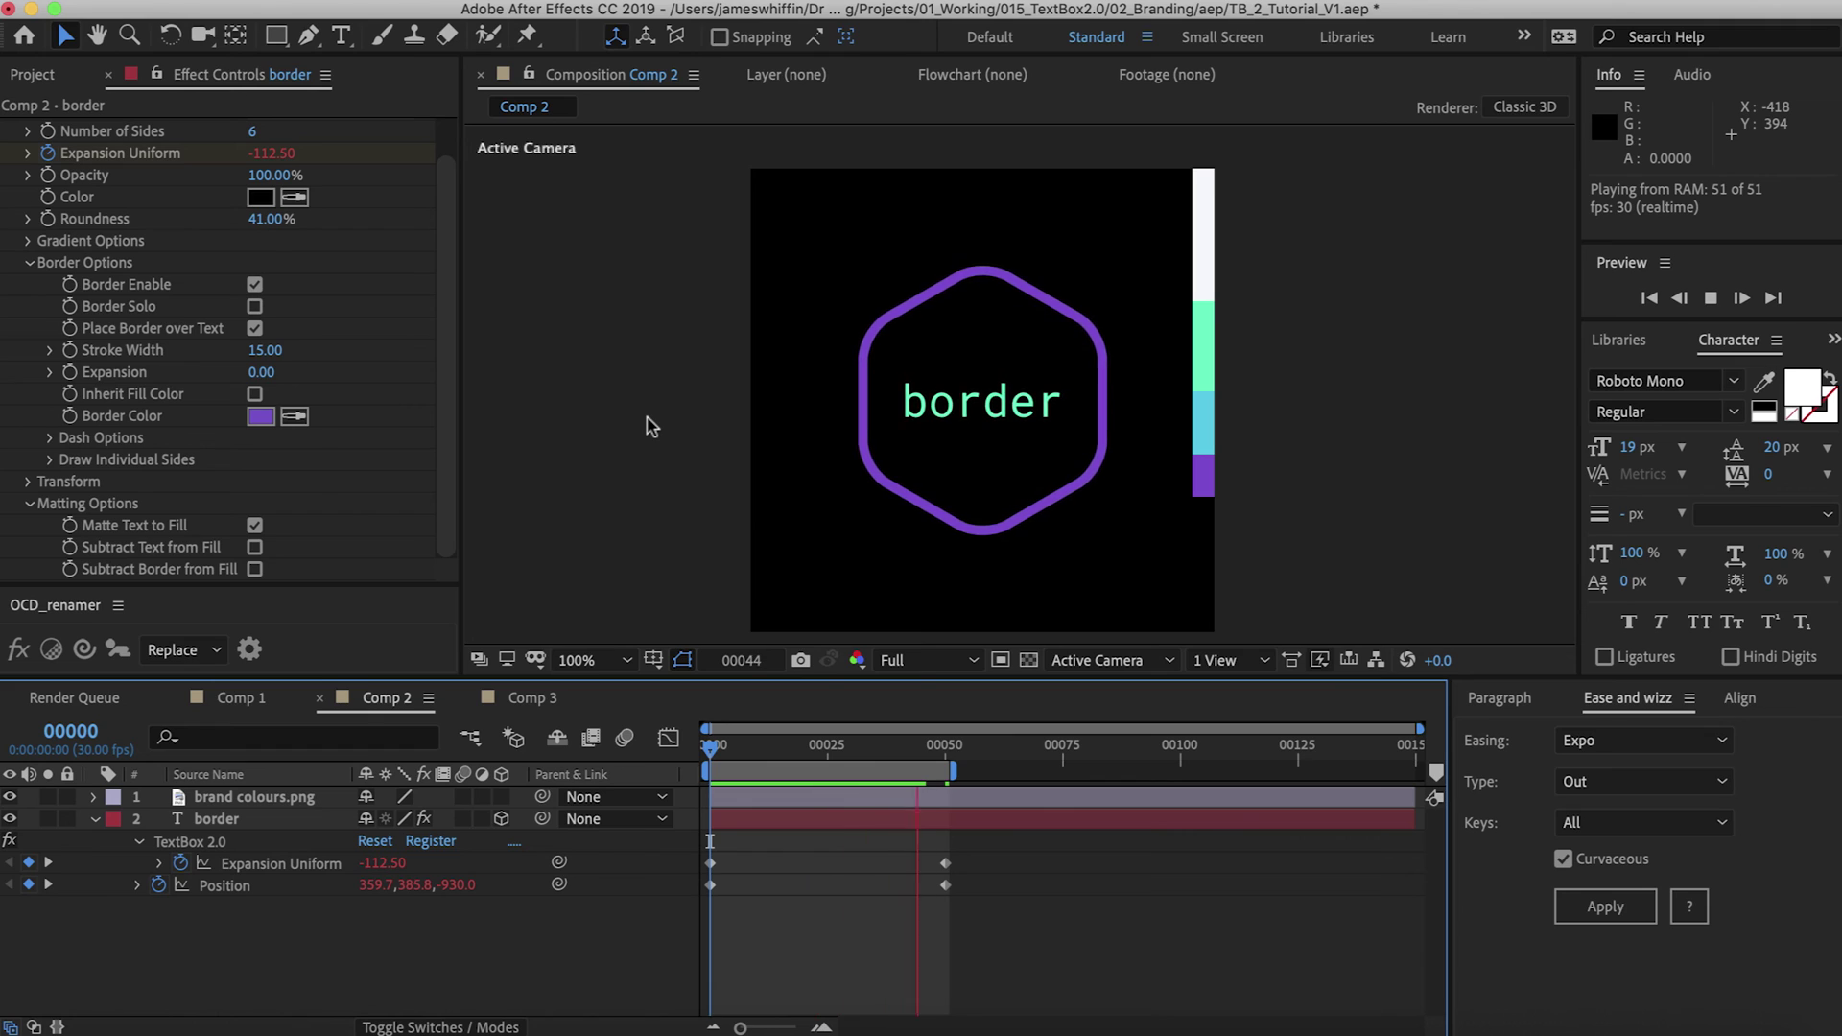
key("space")
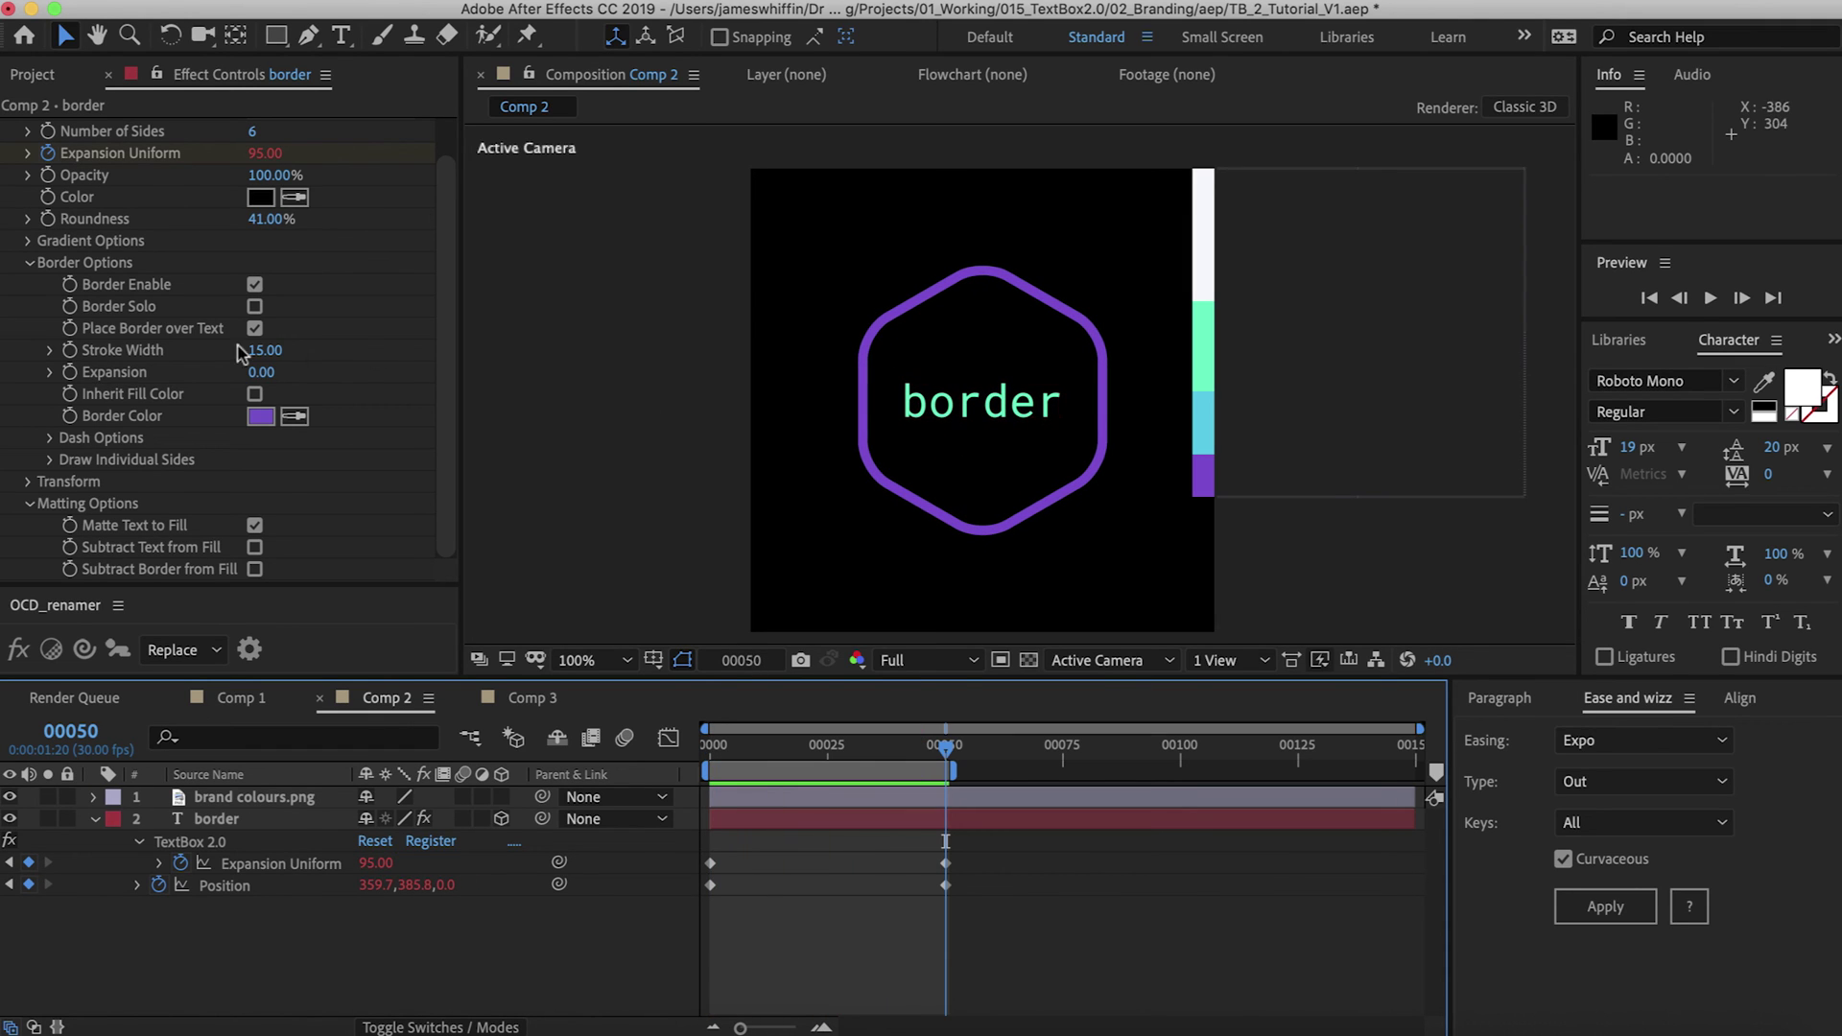
Keyframe the border's TextBox Rotation from 0° at frame 60 to 90° at frame 100
scroll(139, 398, "up", 2)
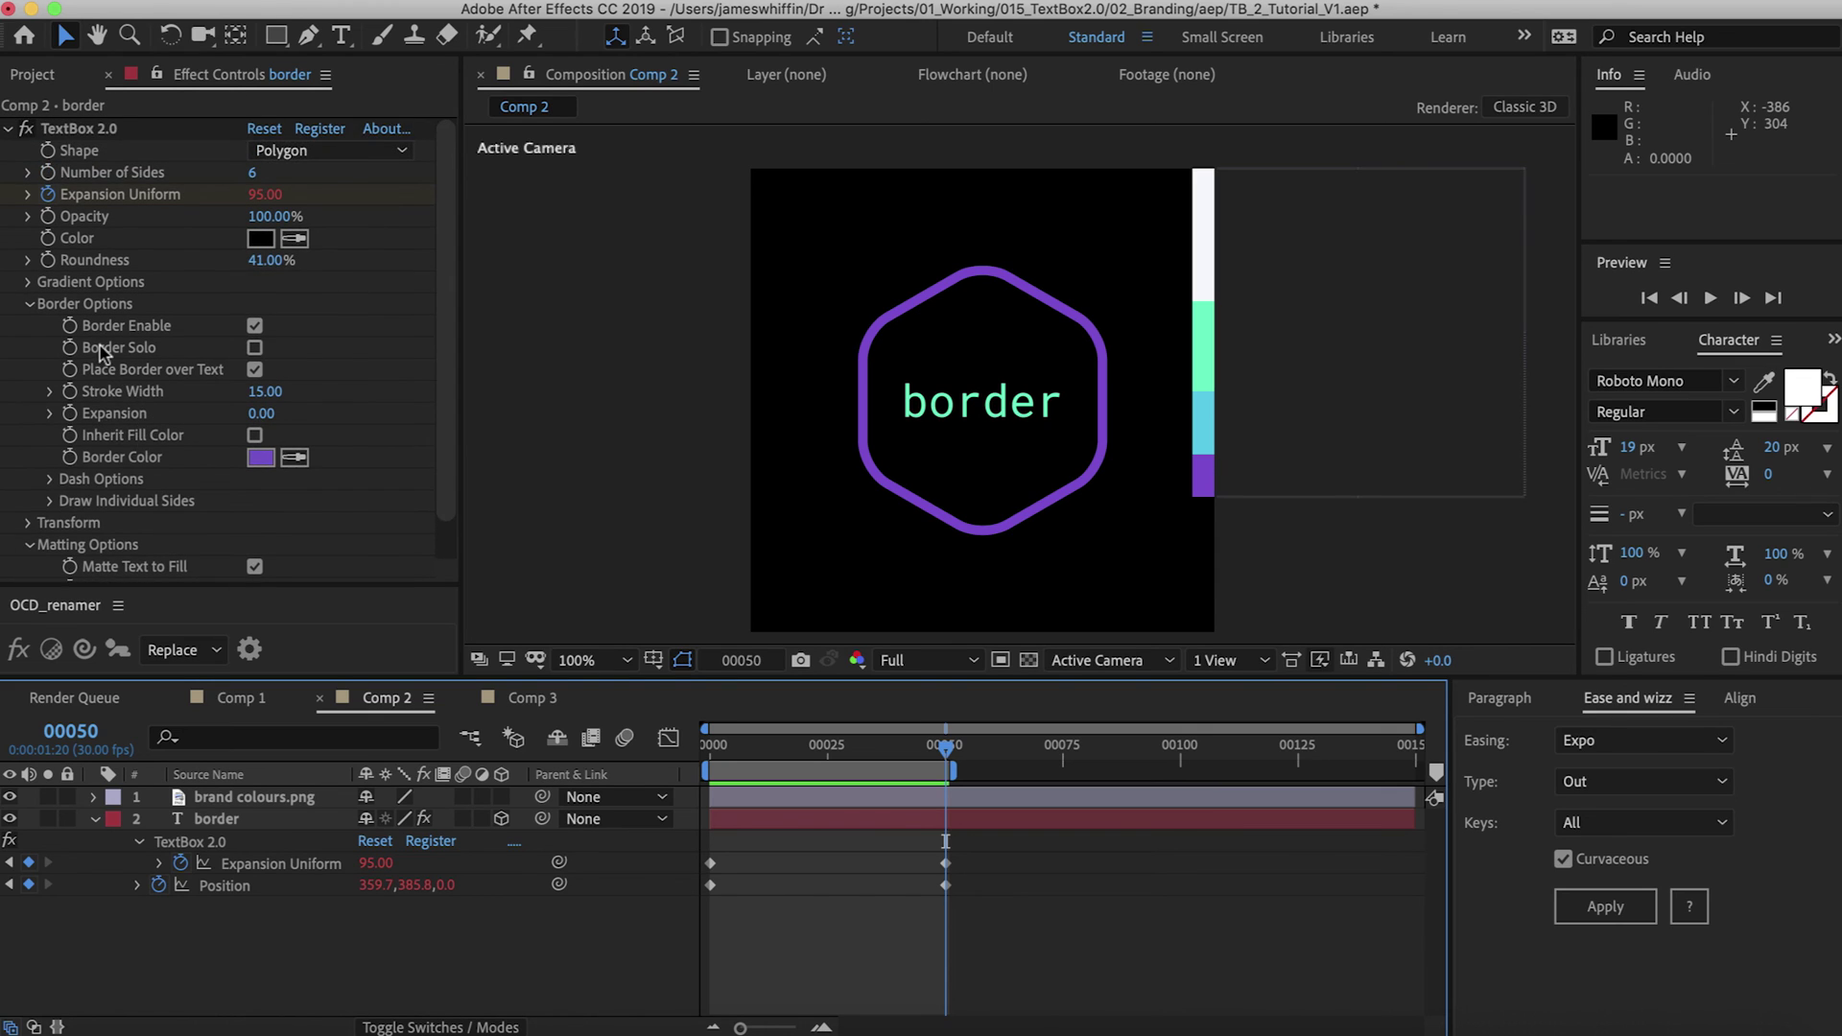
scroll(103, 352, "down", 2)
left_click(27, 482)
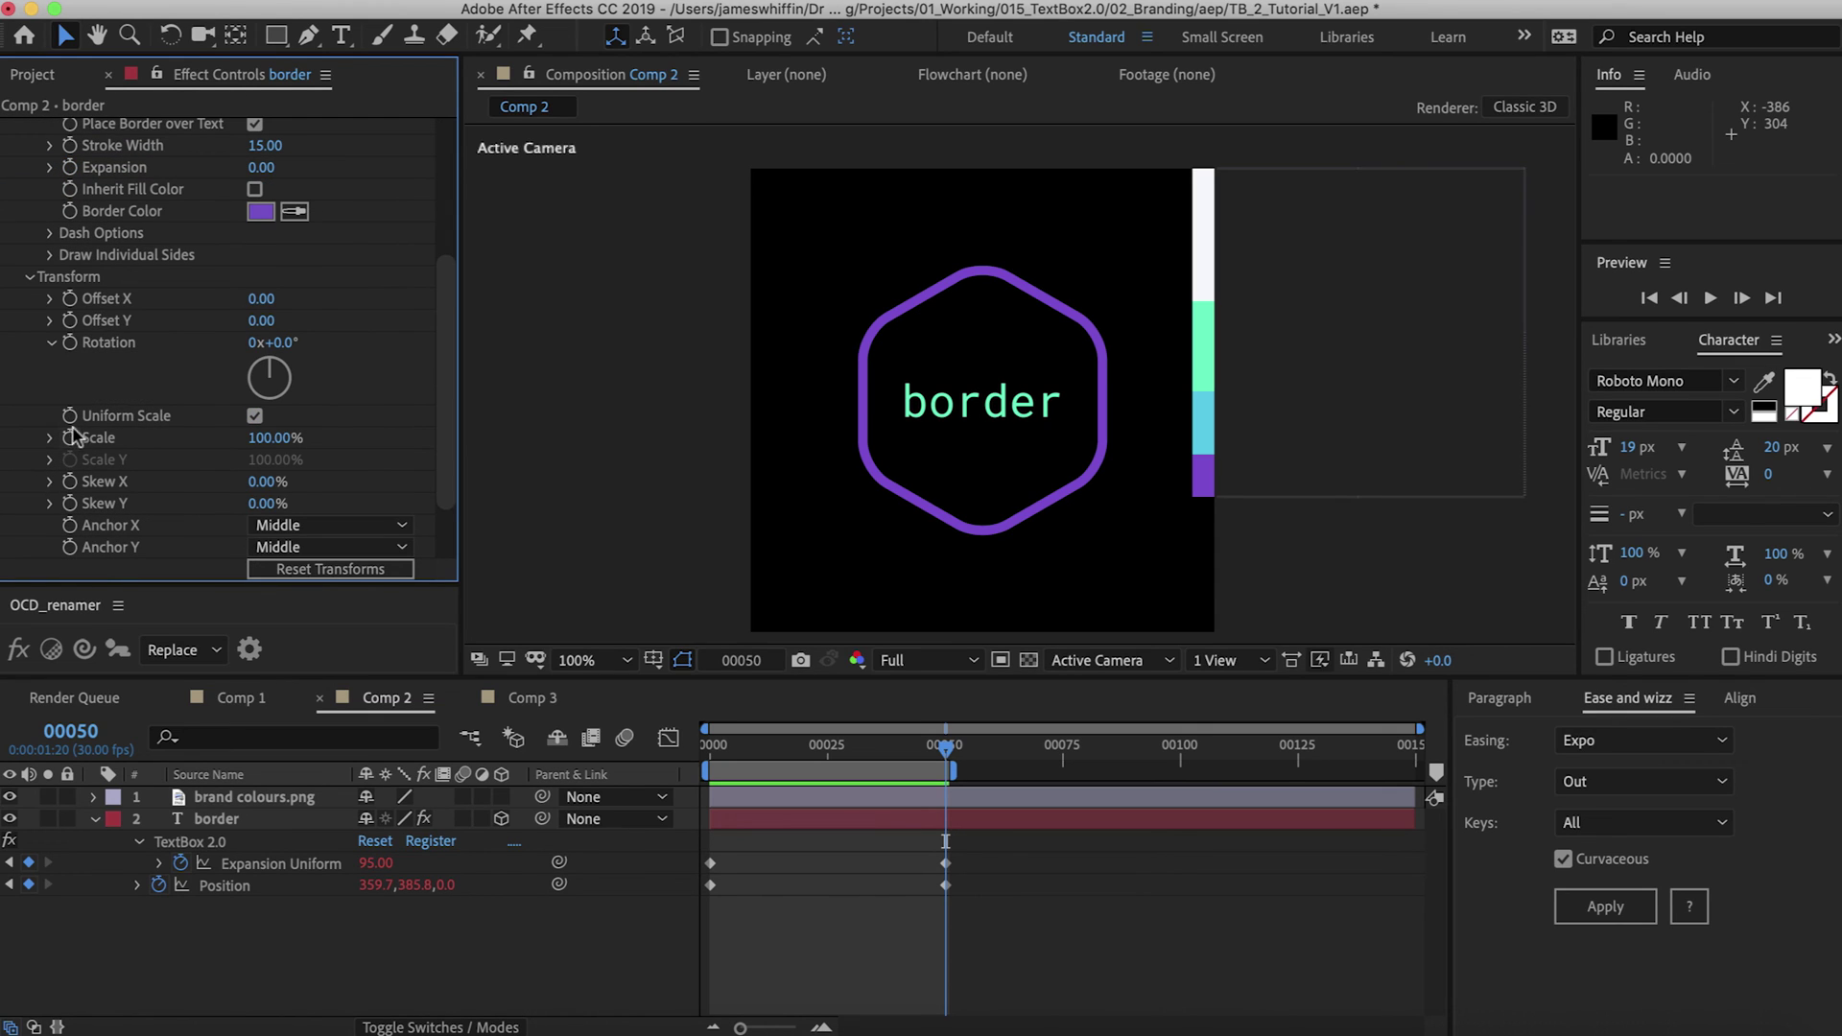
left_click(70, 352)
key("space")
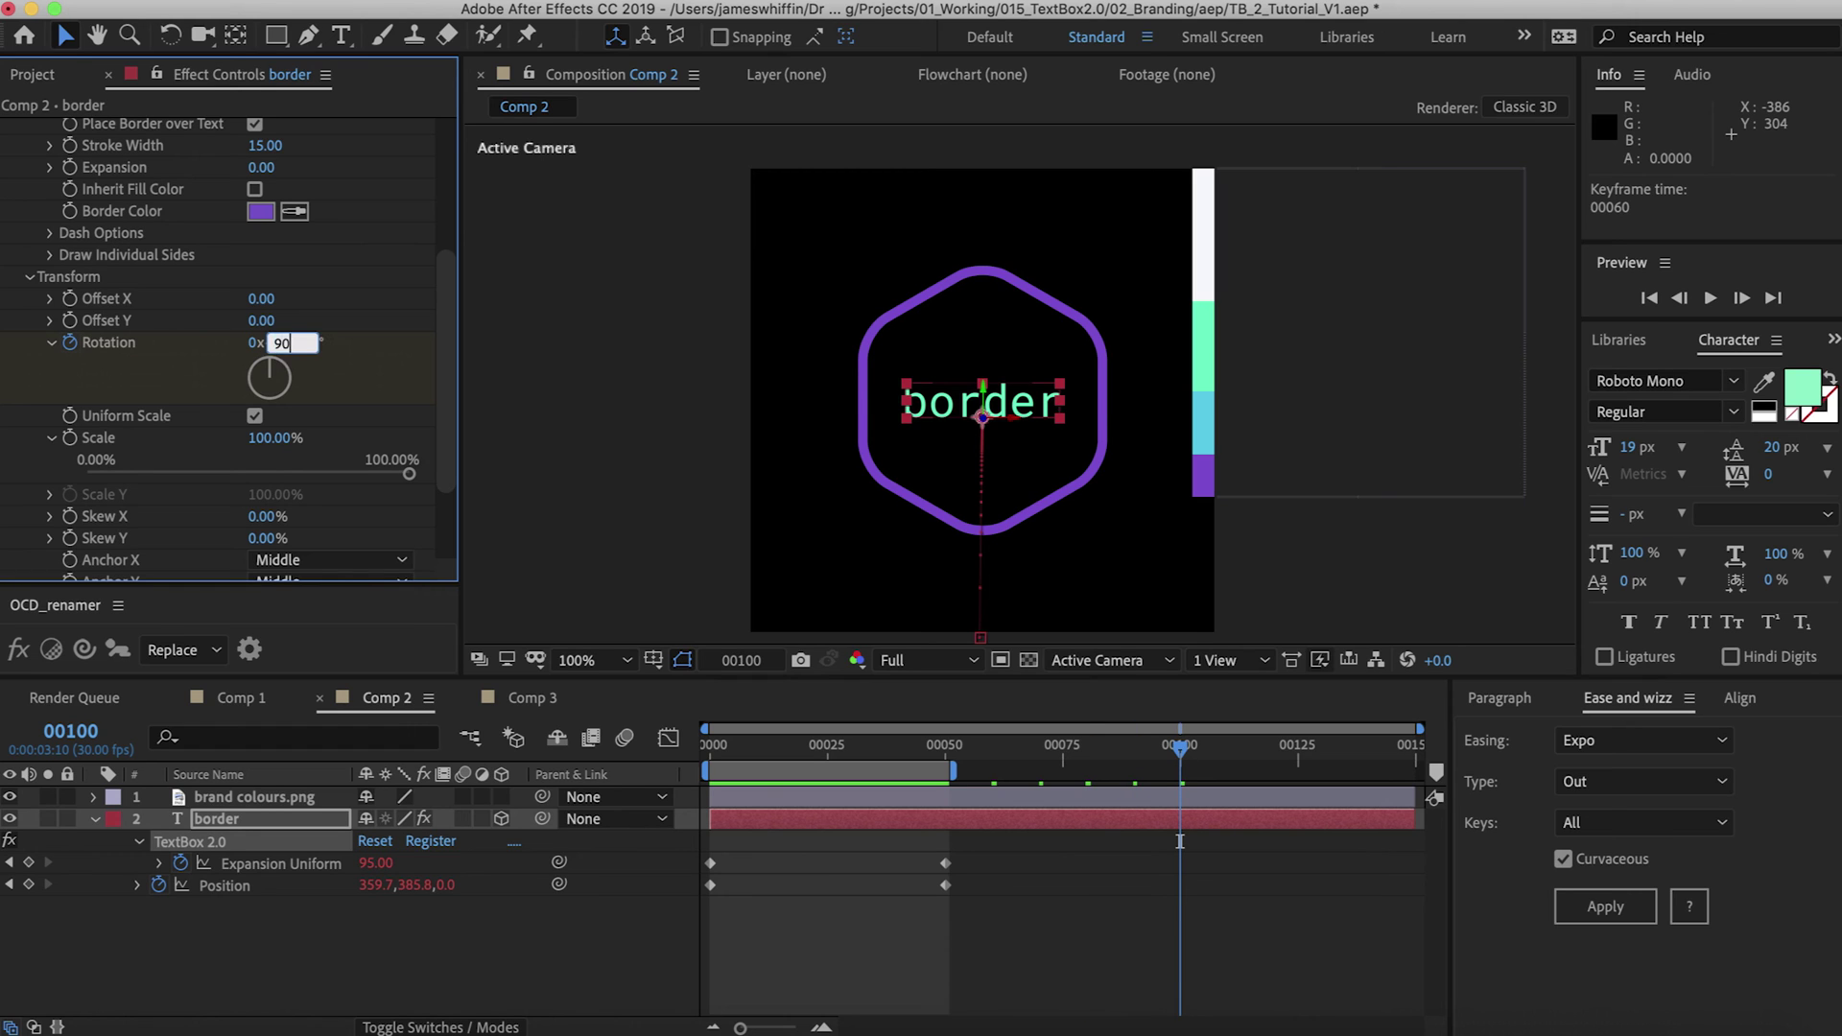
type("90")
key("Return")
key("u")
key("u")
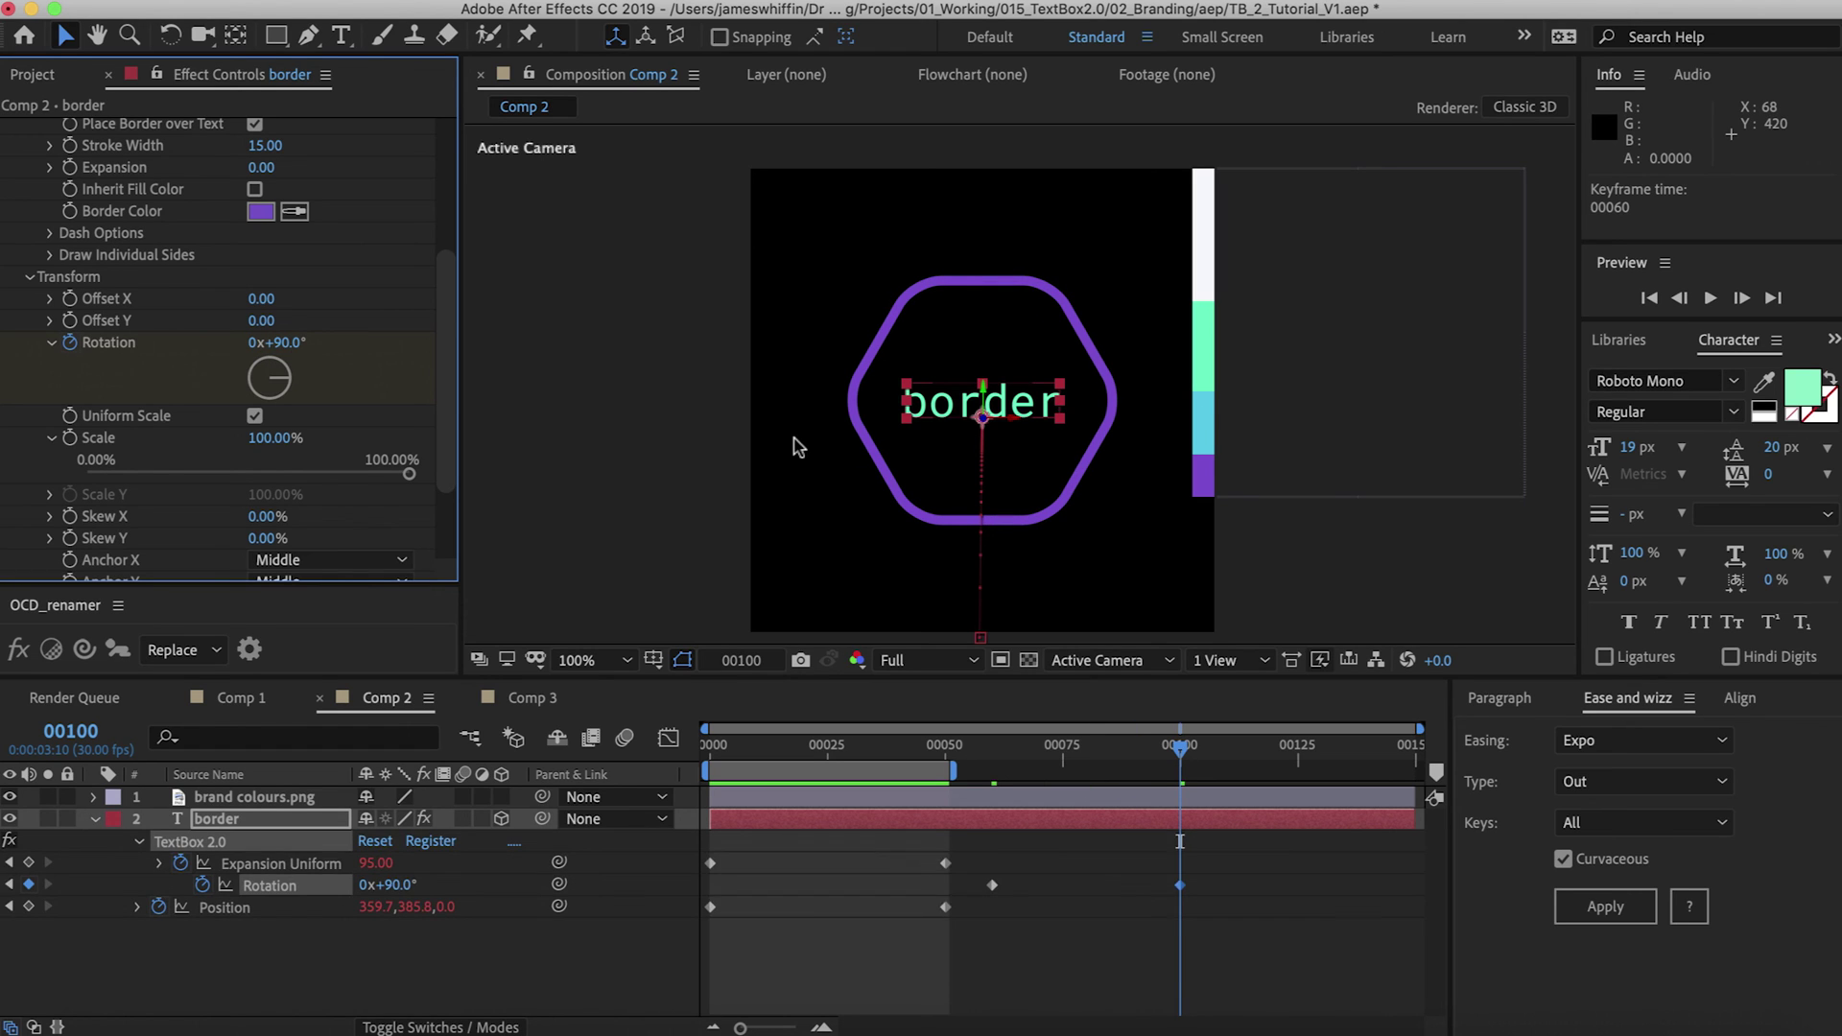
At frame 100, raise Expansion to 67 and keyframe Stroke Width up to 495
scroll(45, 359, "down", 2)
scroll(45, 359, "up", 5)
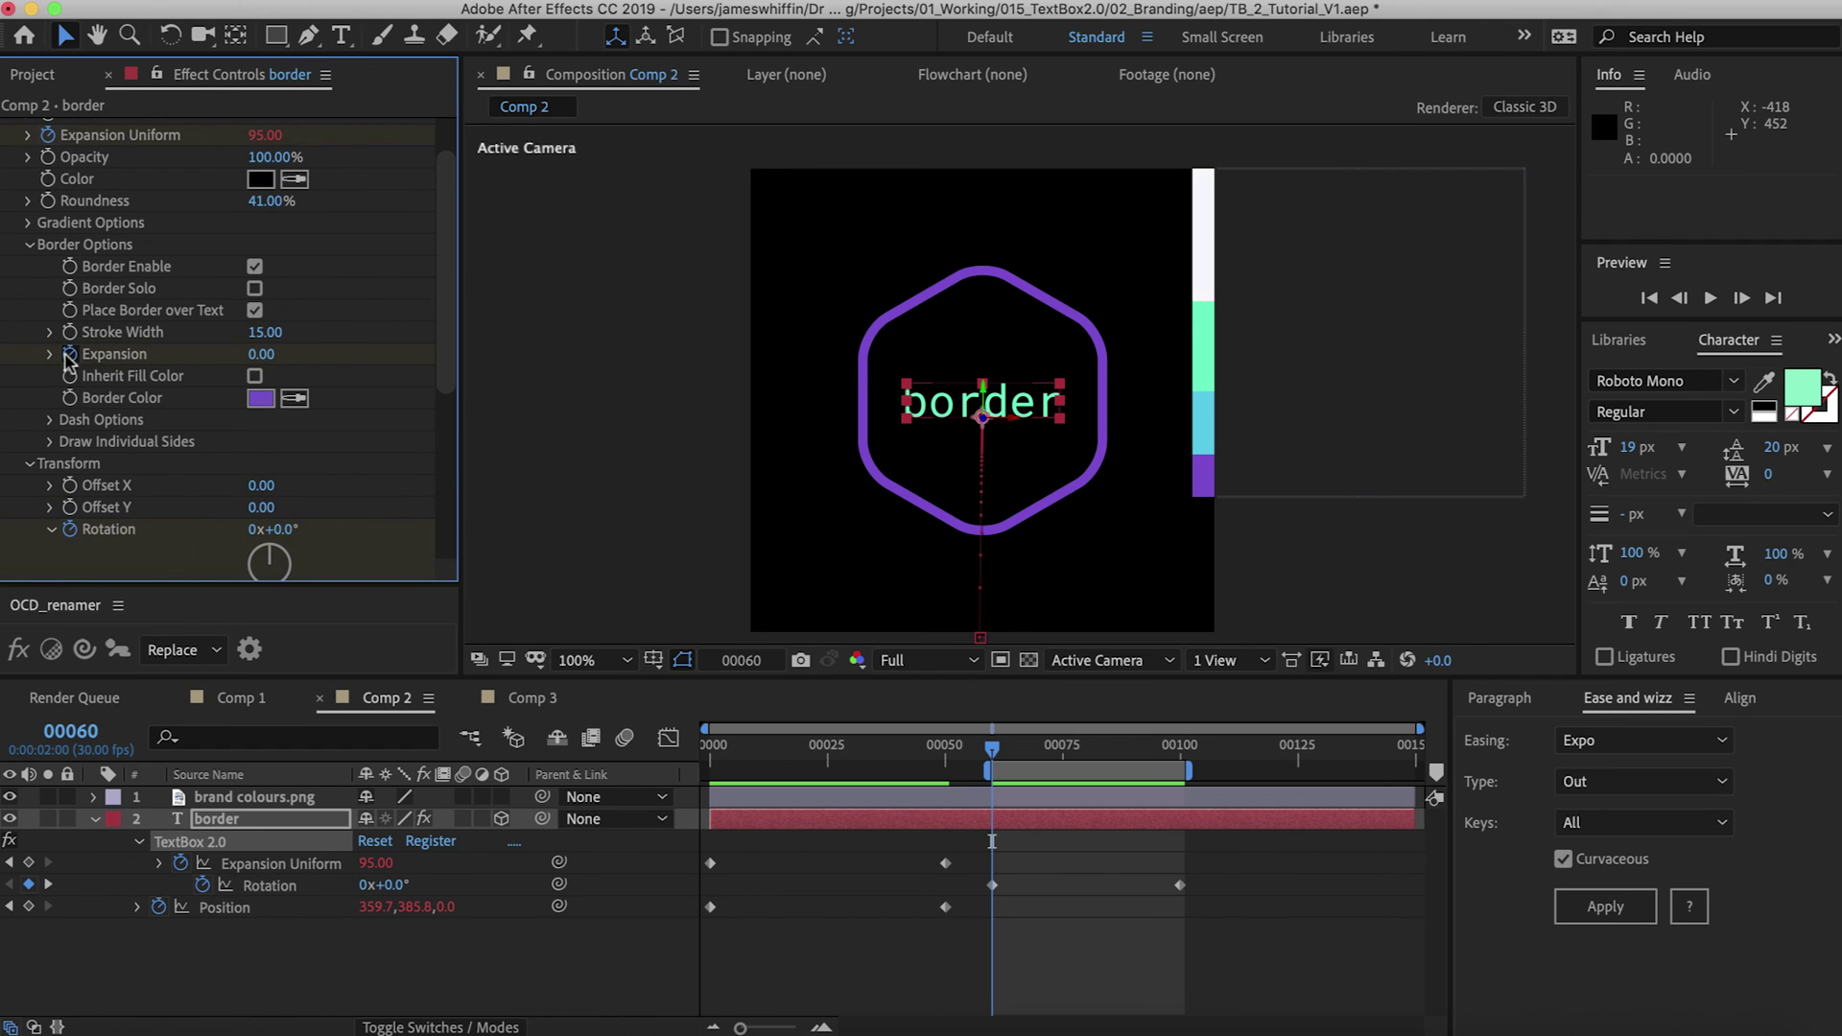
key("k")
left_click_drag(281, 357, 338, 358)
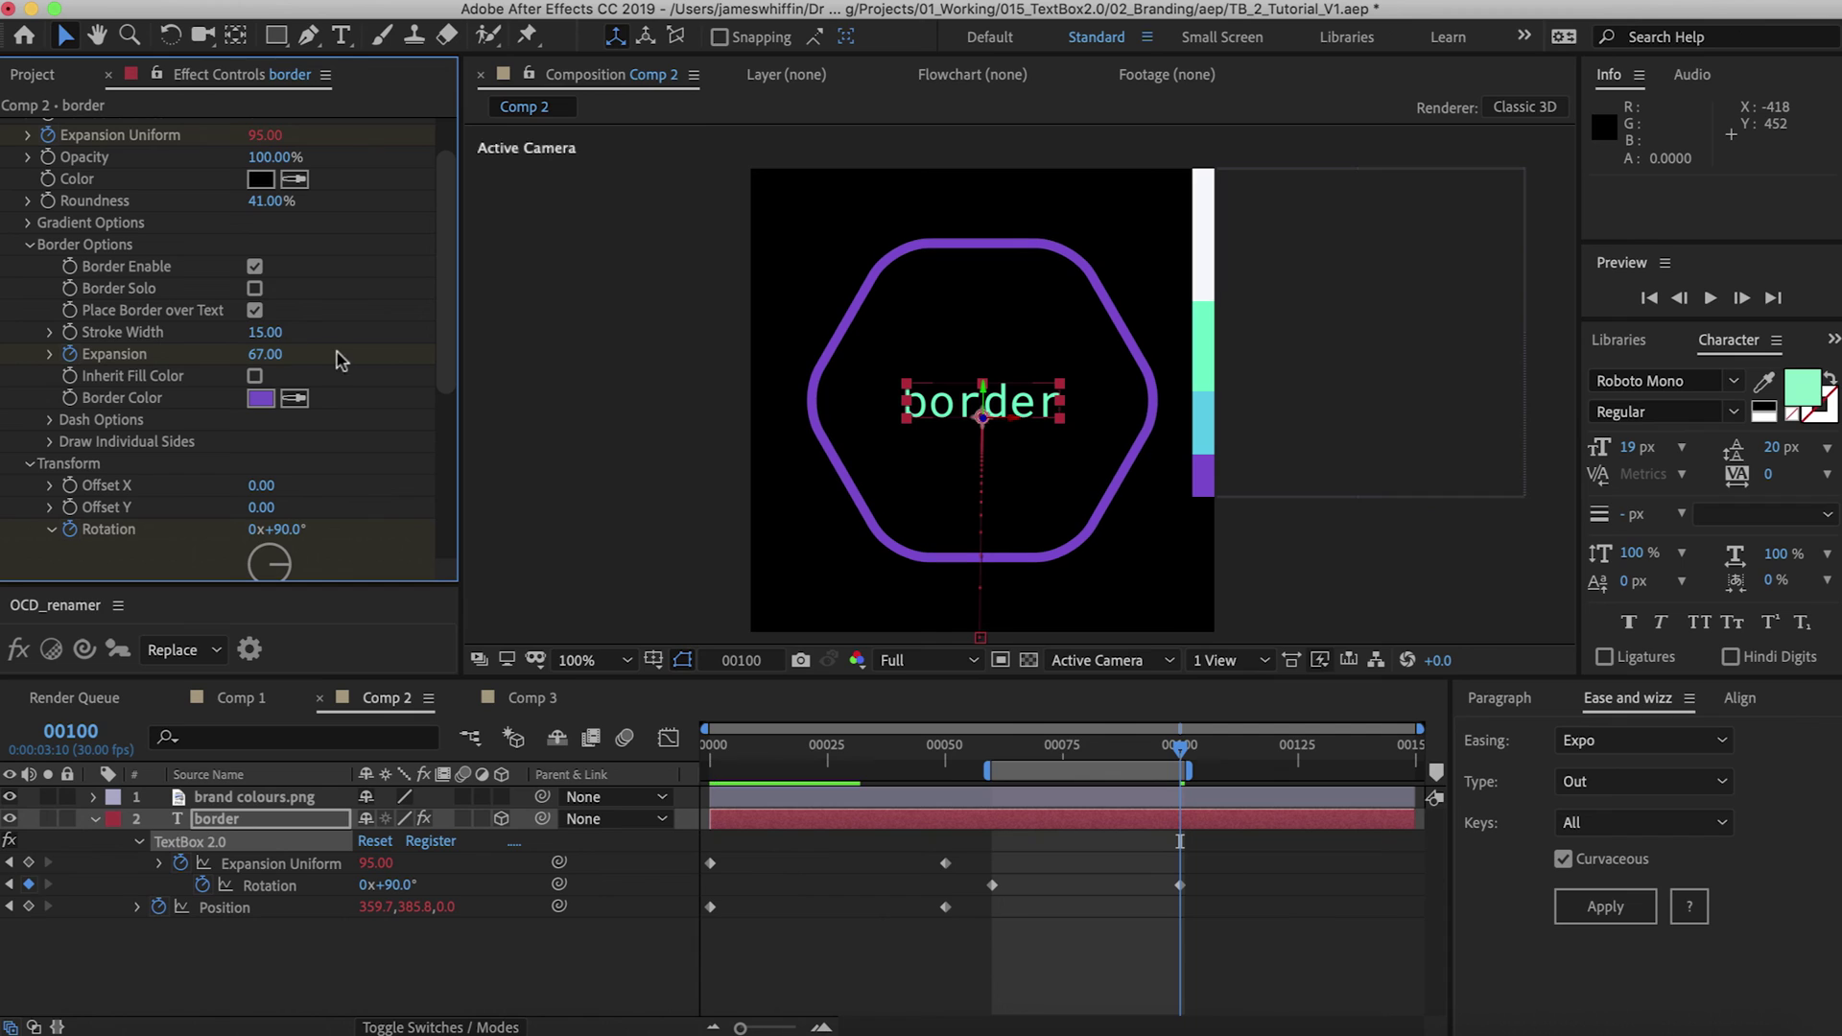
left_click(70, 332)
left_click_drag(260, 336, 315, 336)
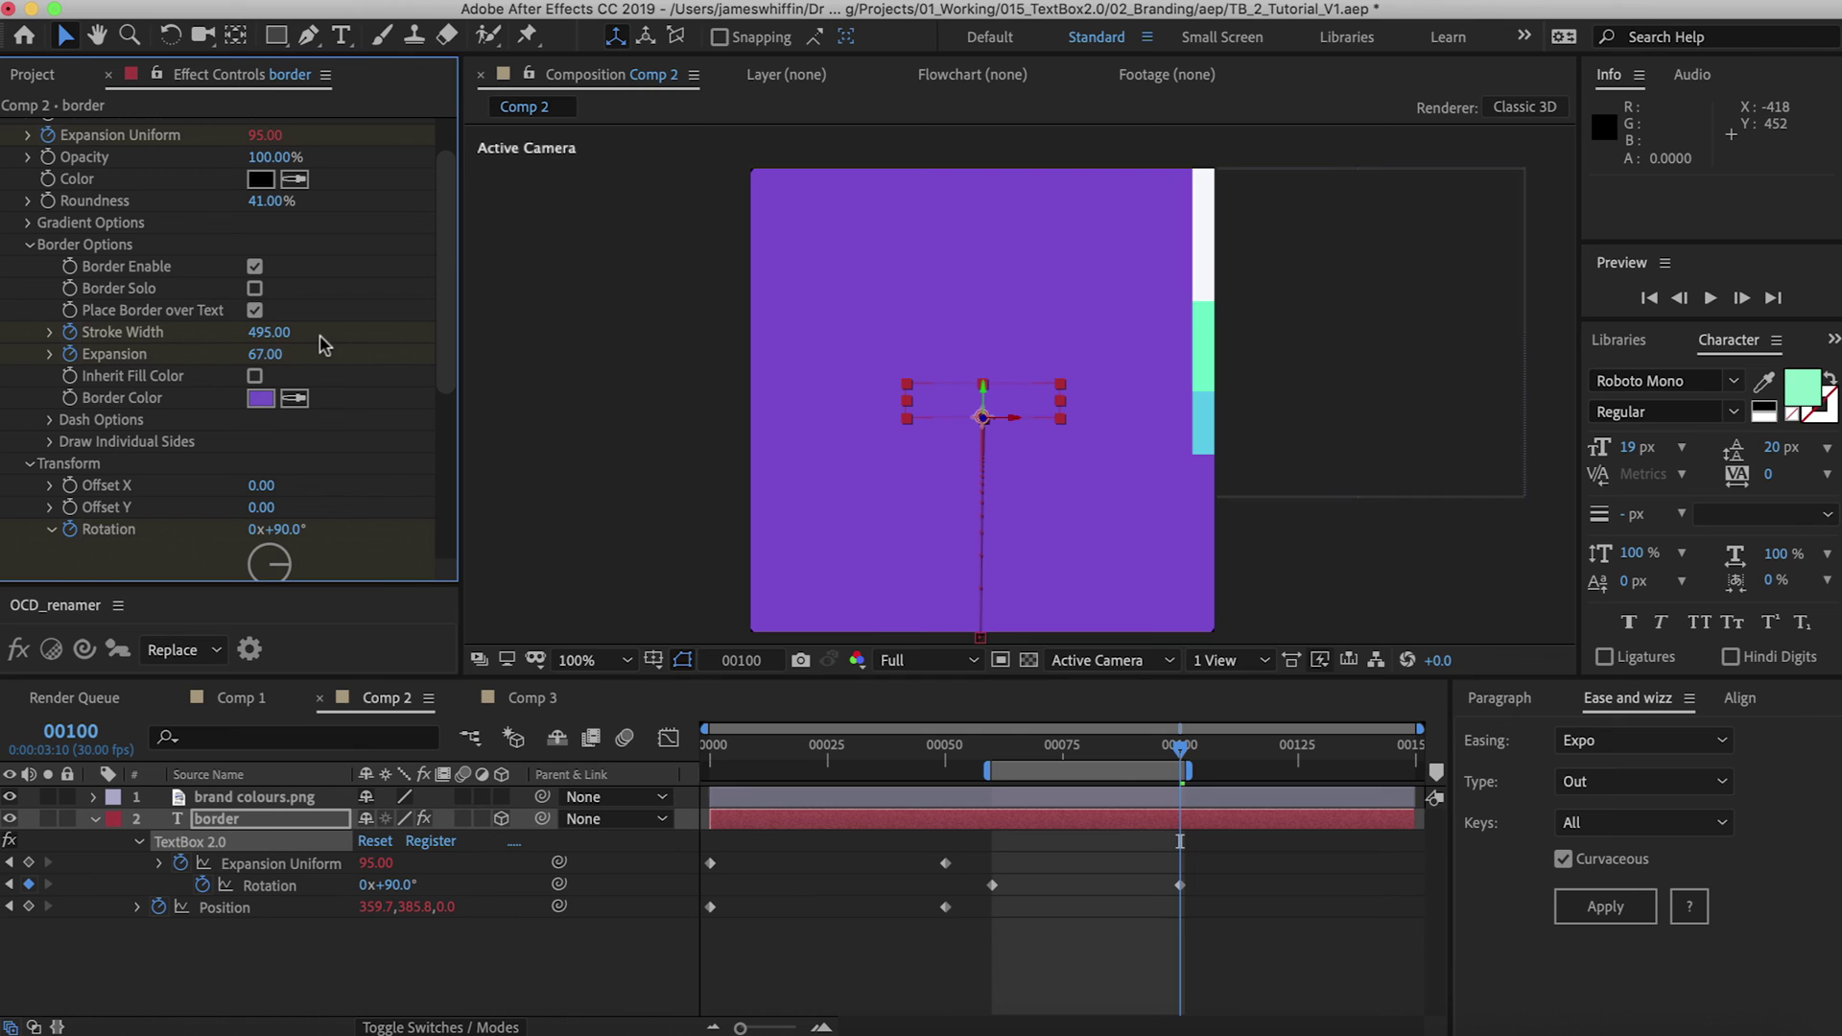
Set Border Color to black at frame 100 and hide the brand colours.png layer
key("j")
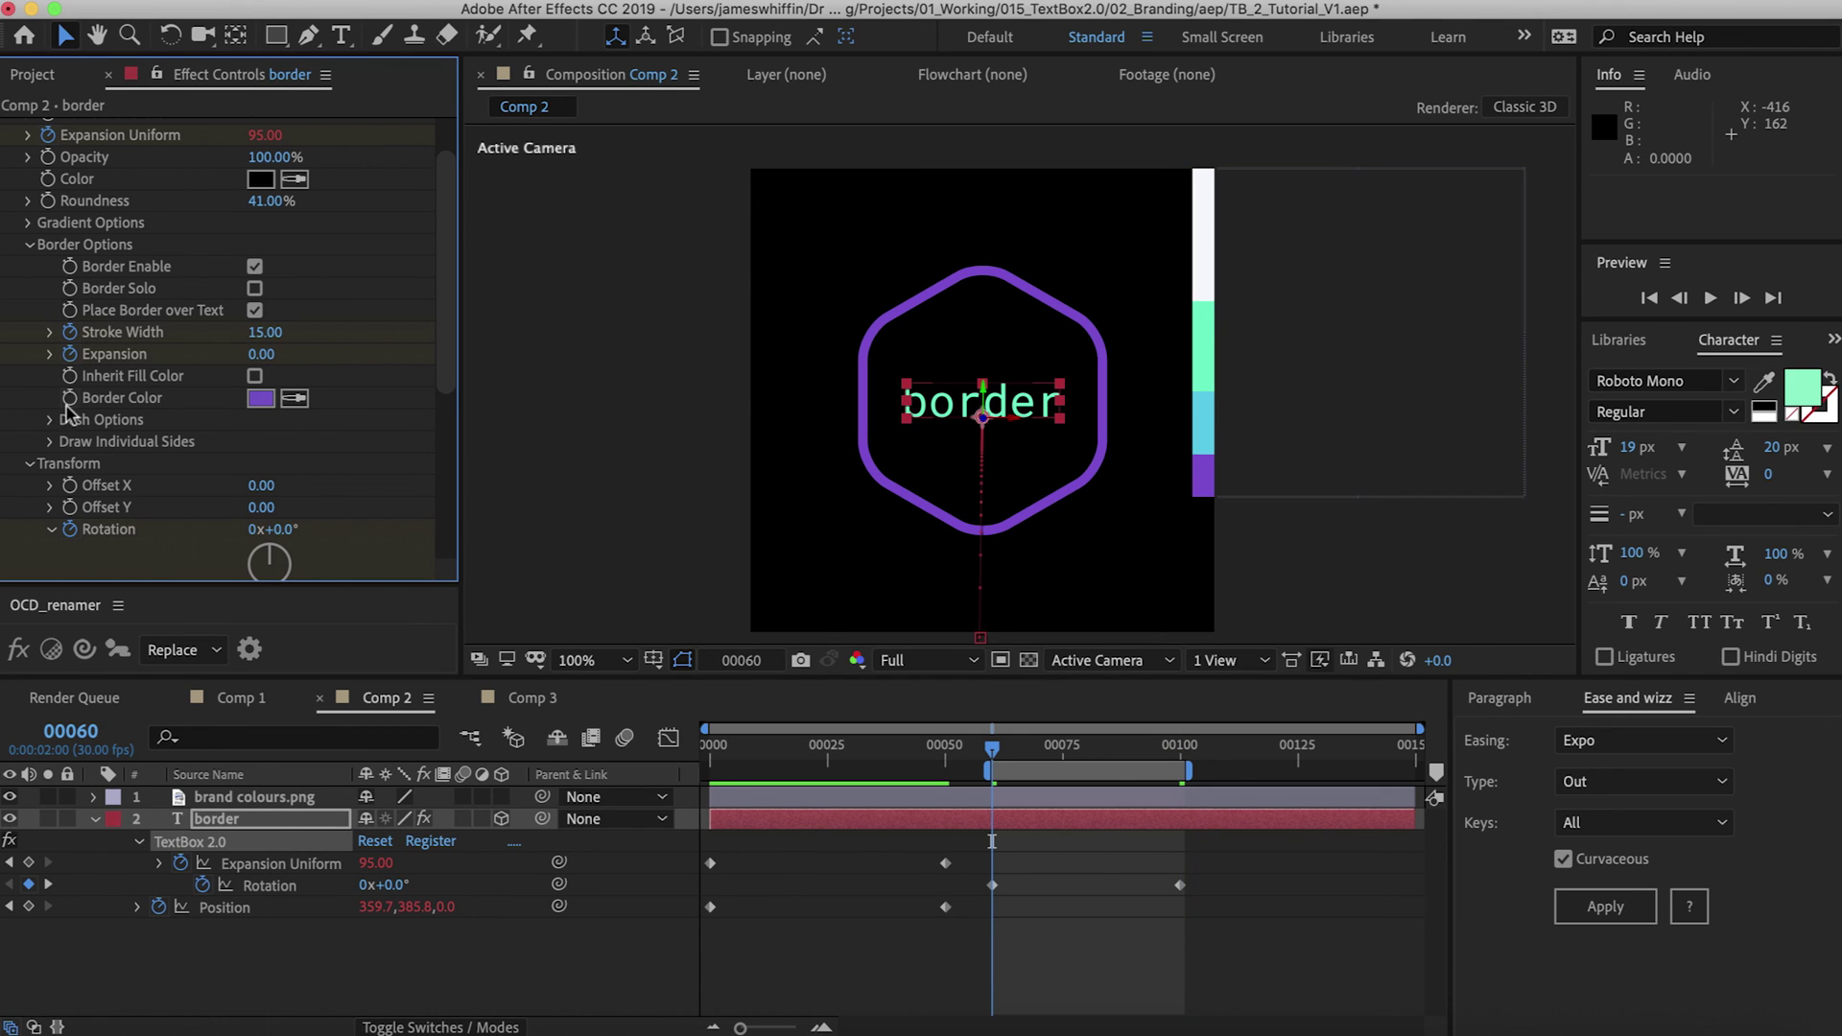
key("k")
left_click(259, 399)
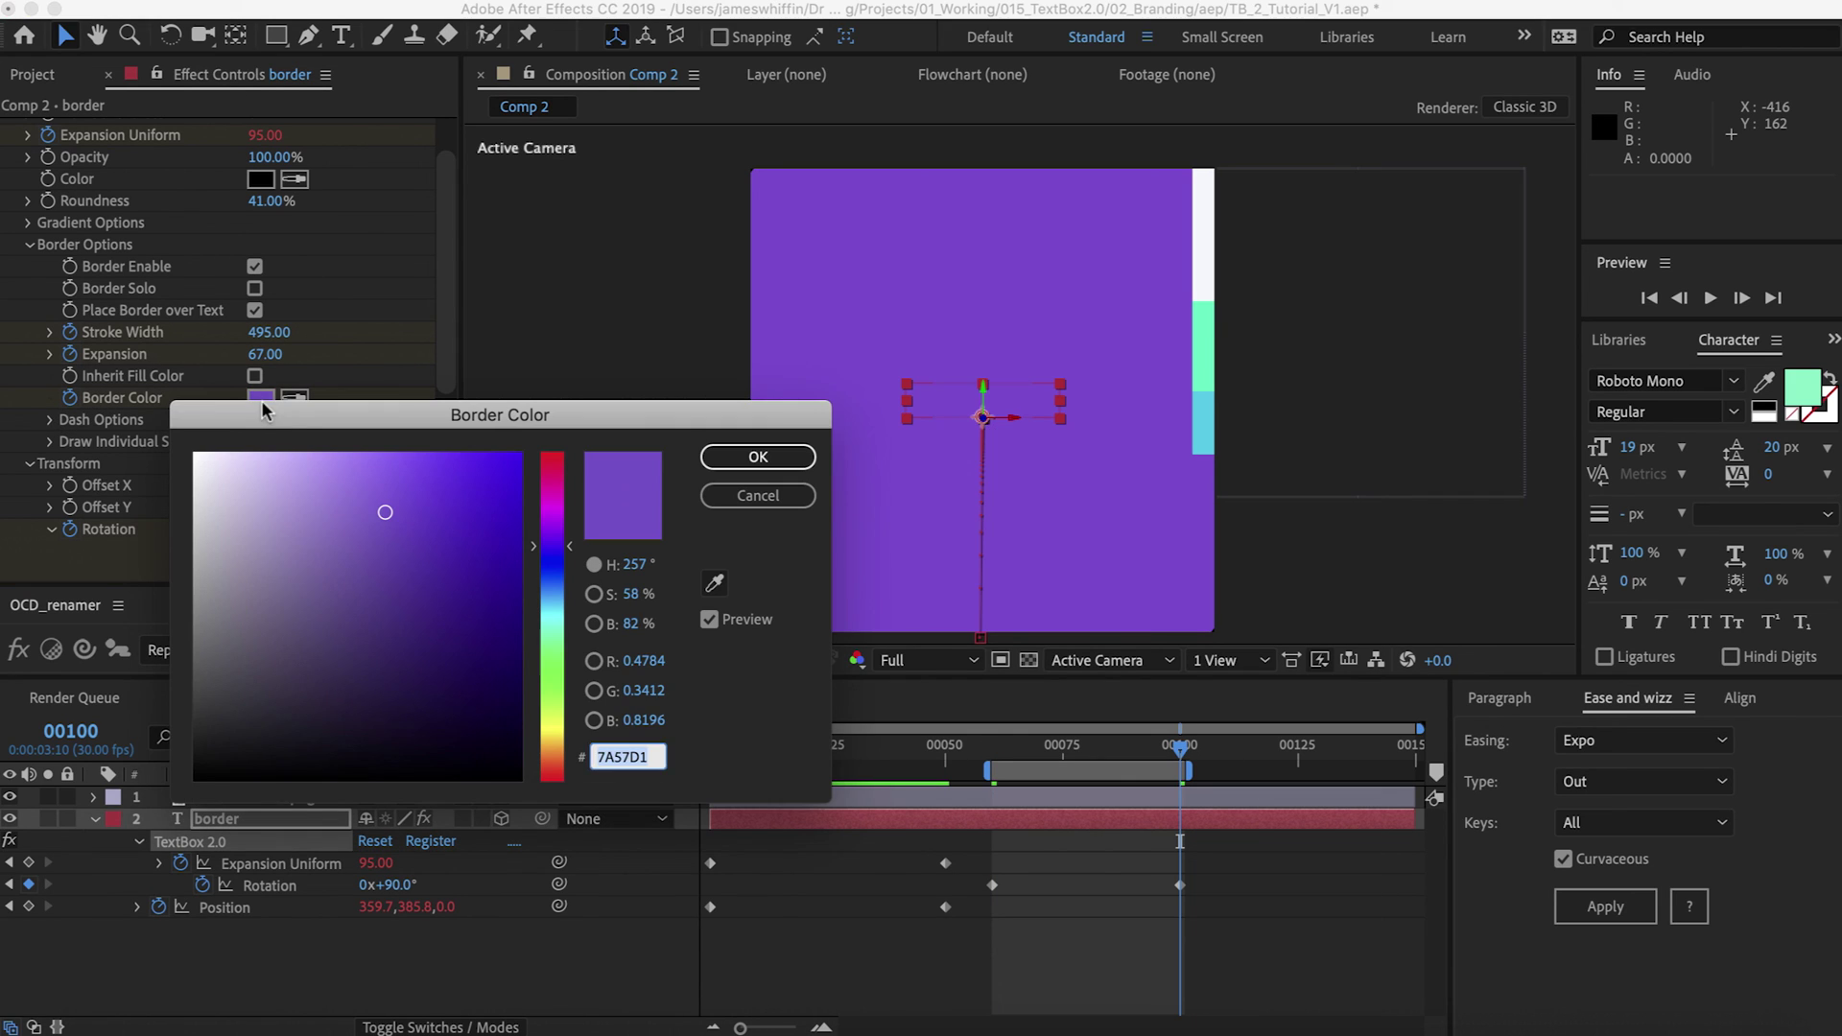
left_click_drag(390, 510, 108, 777)
left_click(752, 457)
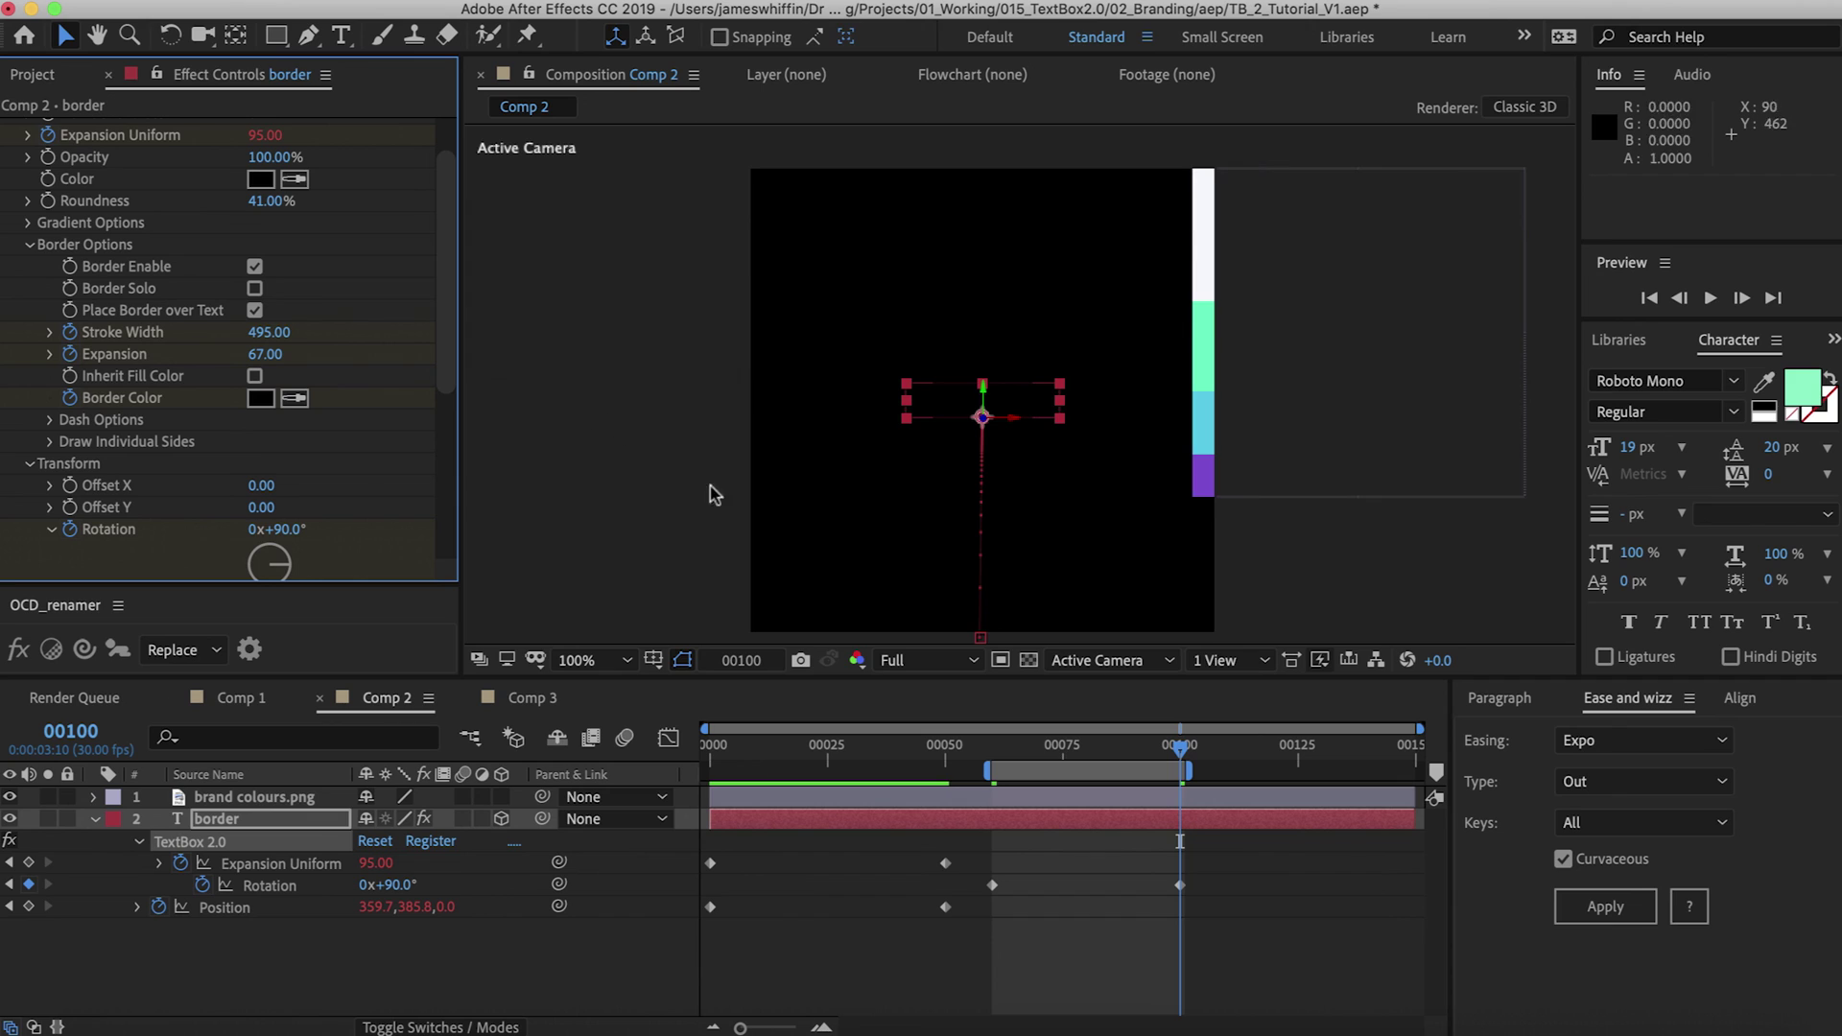
left_click(9, 797)
Ease the Border Color keyframes with Sine and the Stroke Width and Expansion keyframes with Expo
key("u")
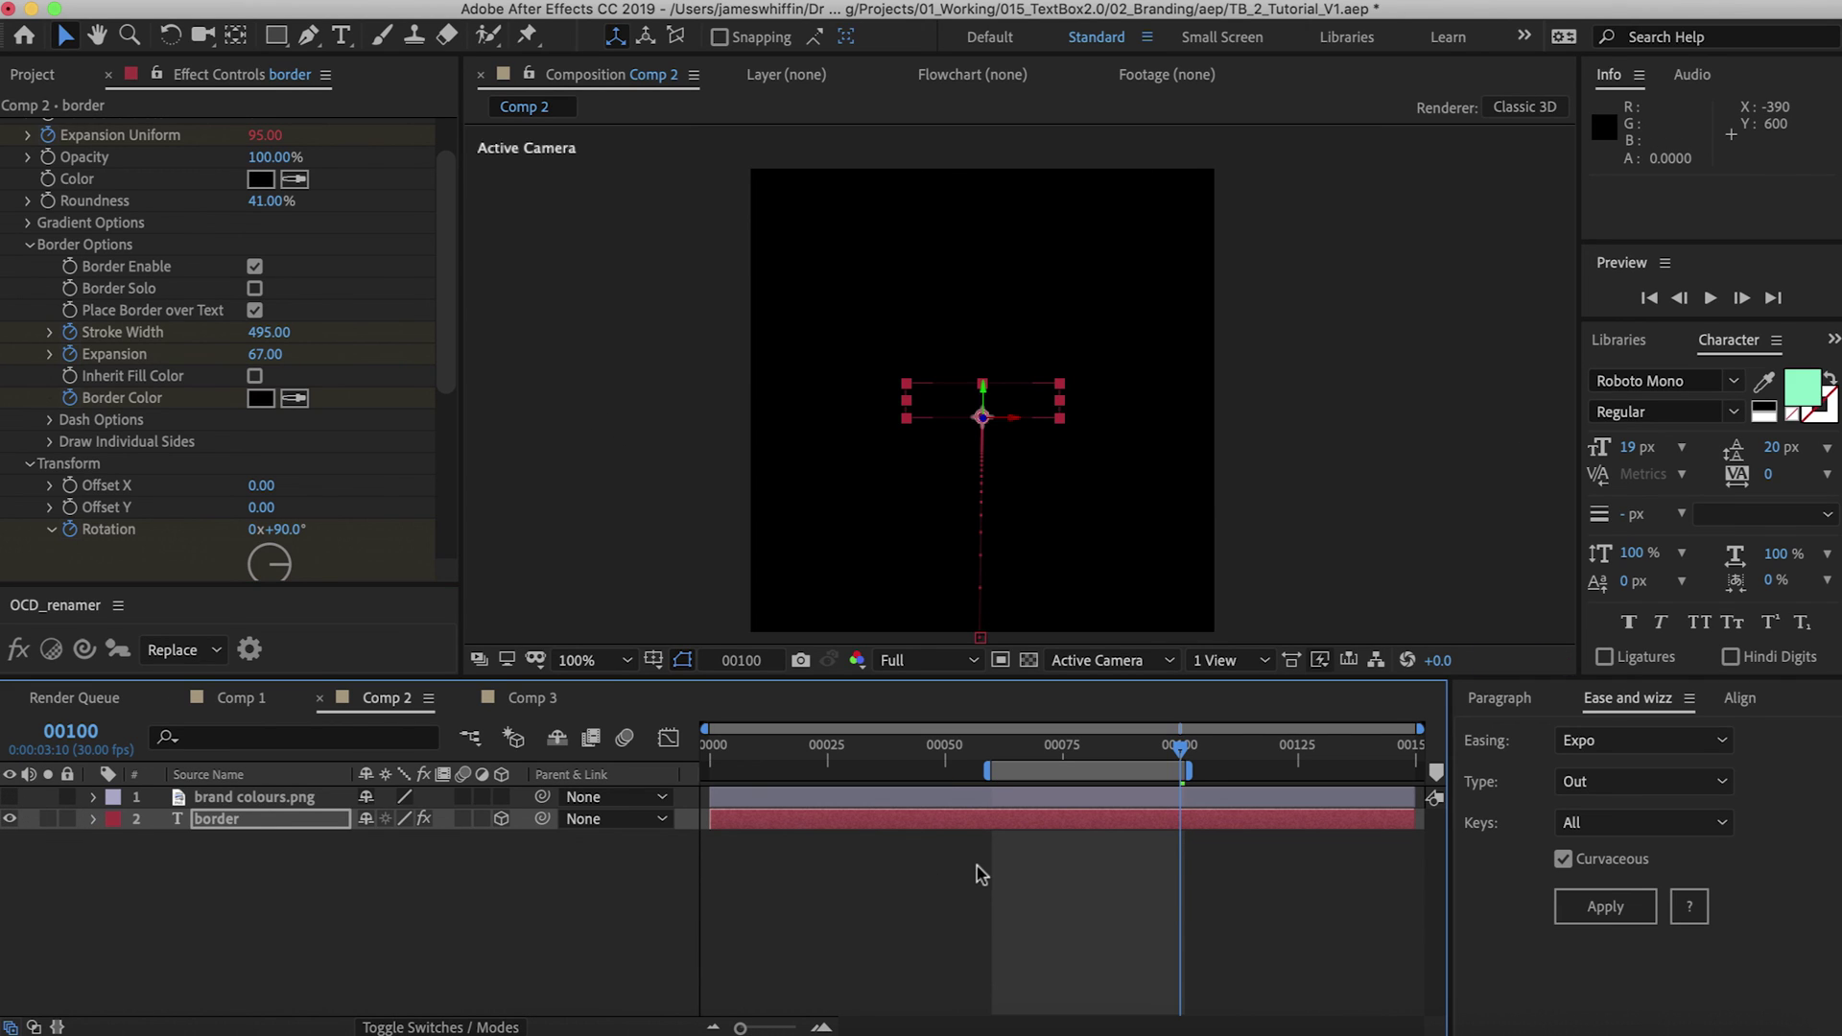
key("u")
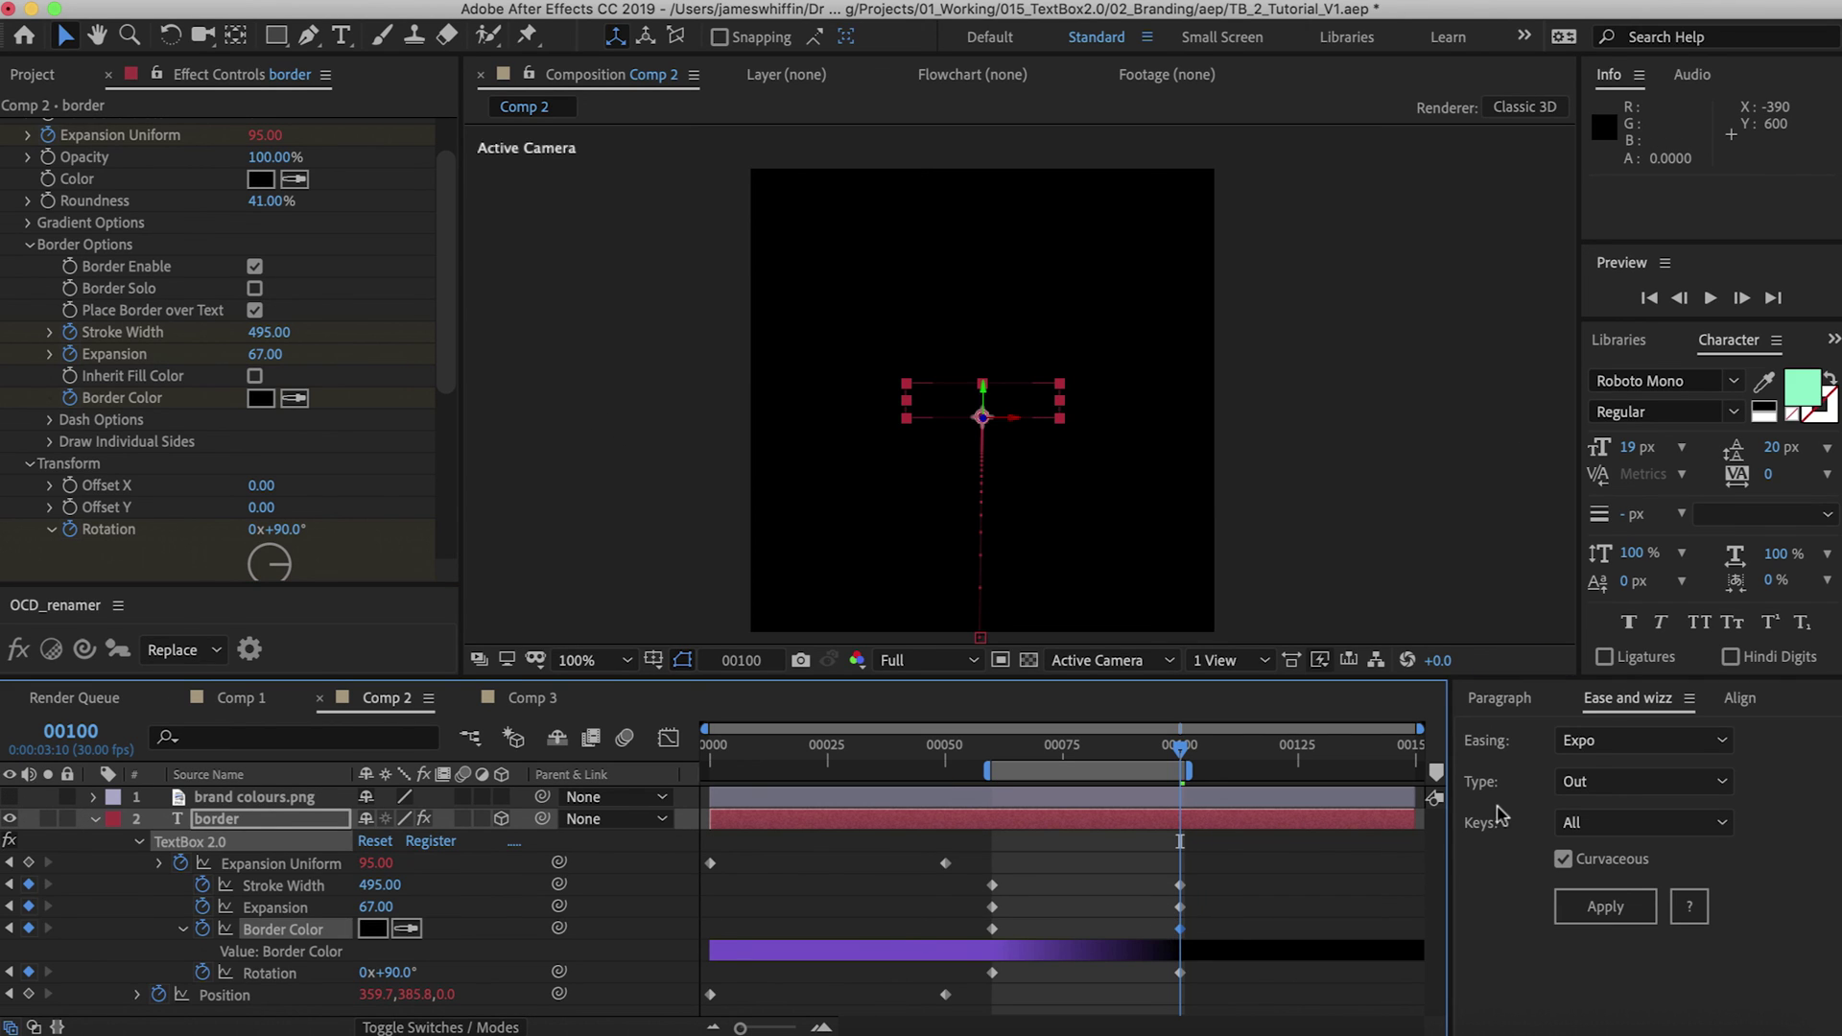
left_click(1631, 741)
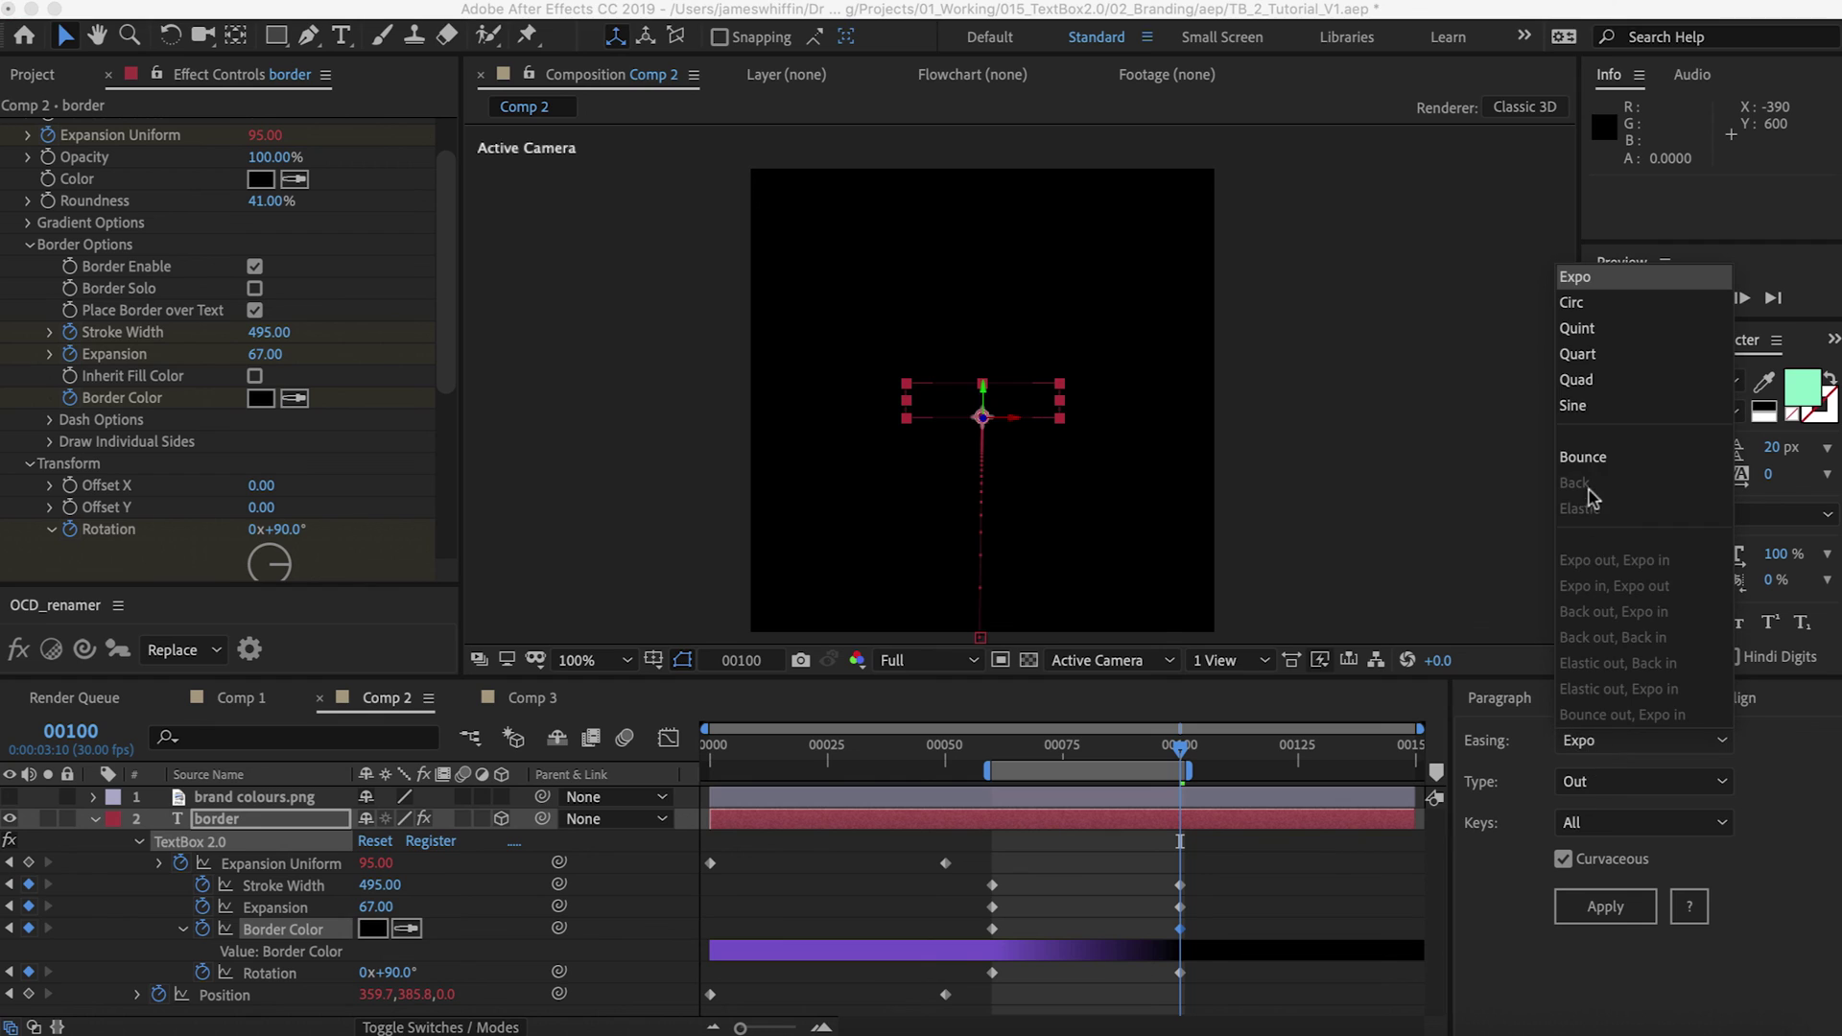
left_click(1579, 405)
left_click(1608, 906)
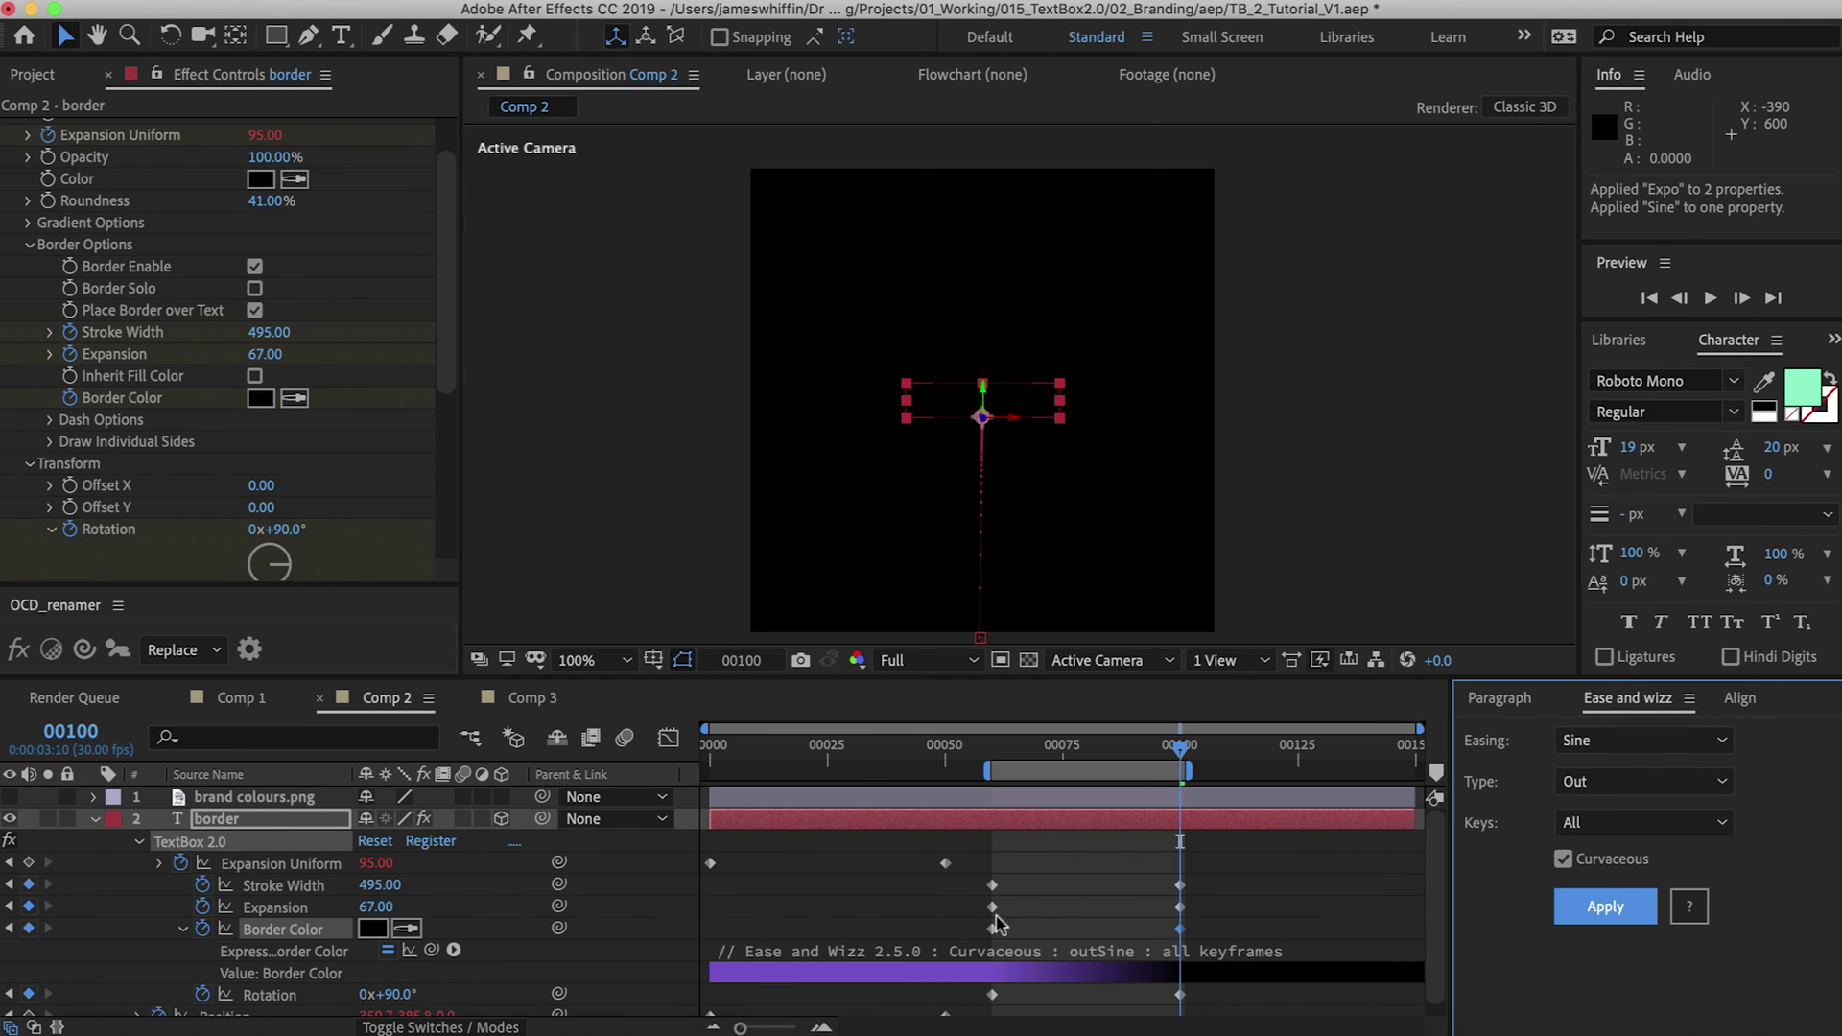
left_click_drag(1153, 875, 1192, 916)
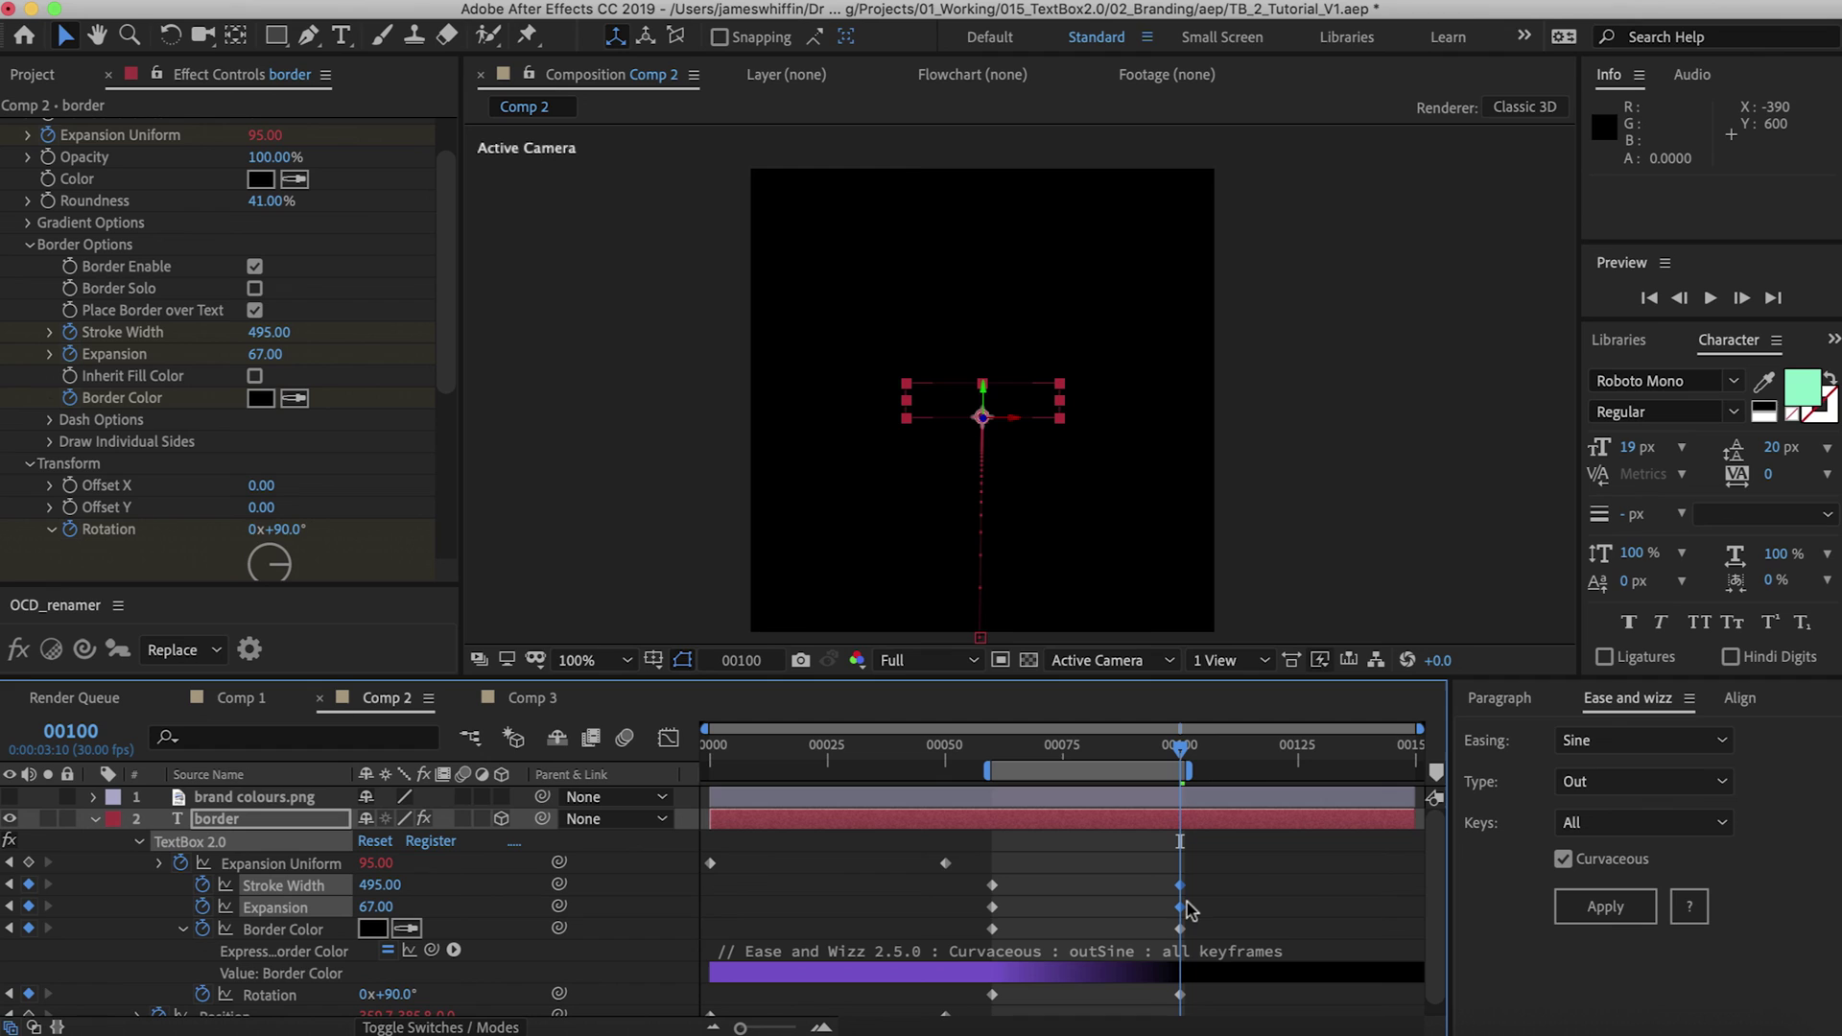
left_click(1611, 744)
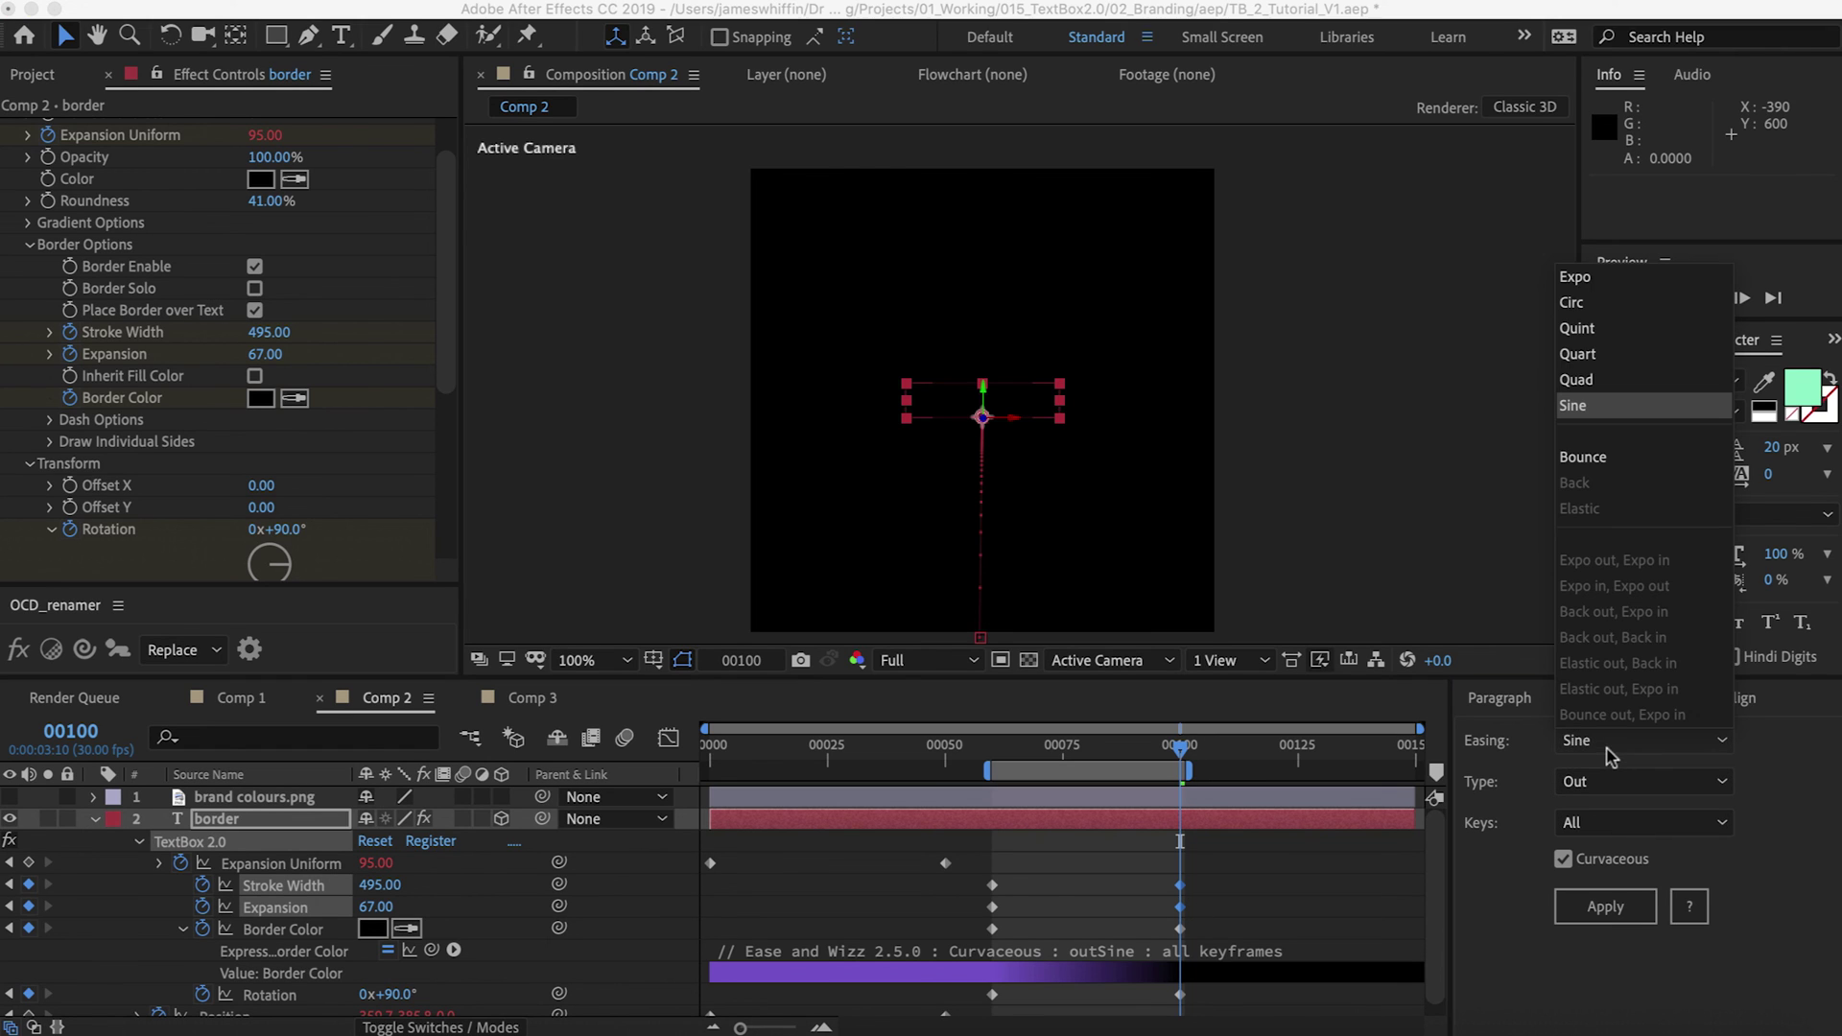
left_click(1573, 288)
left_click(1612, 905)
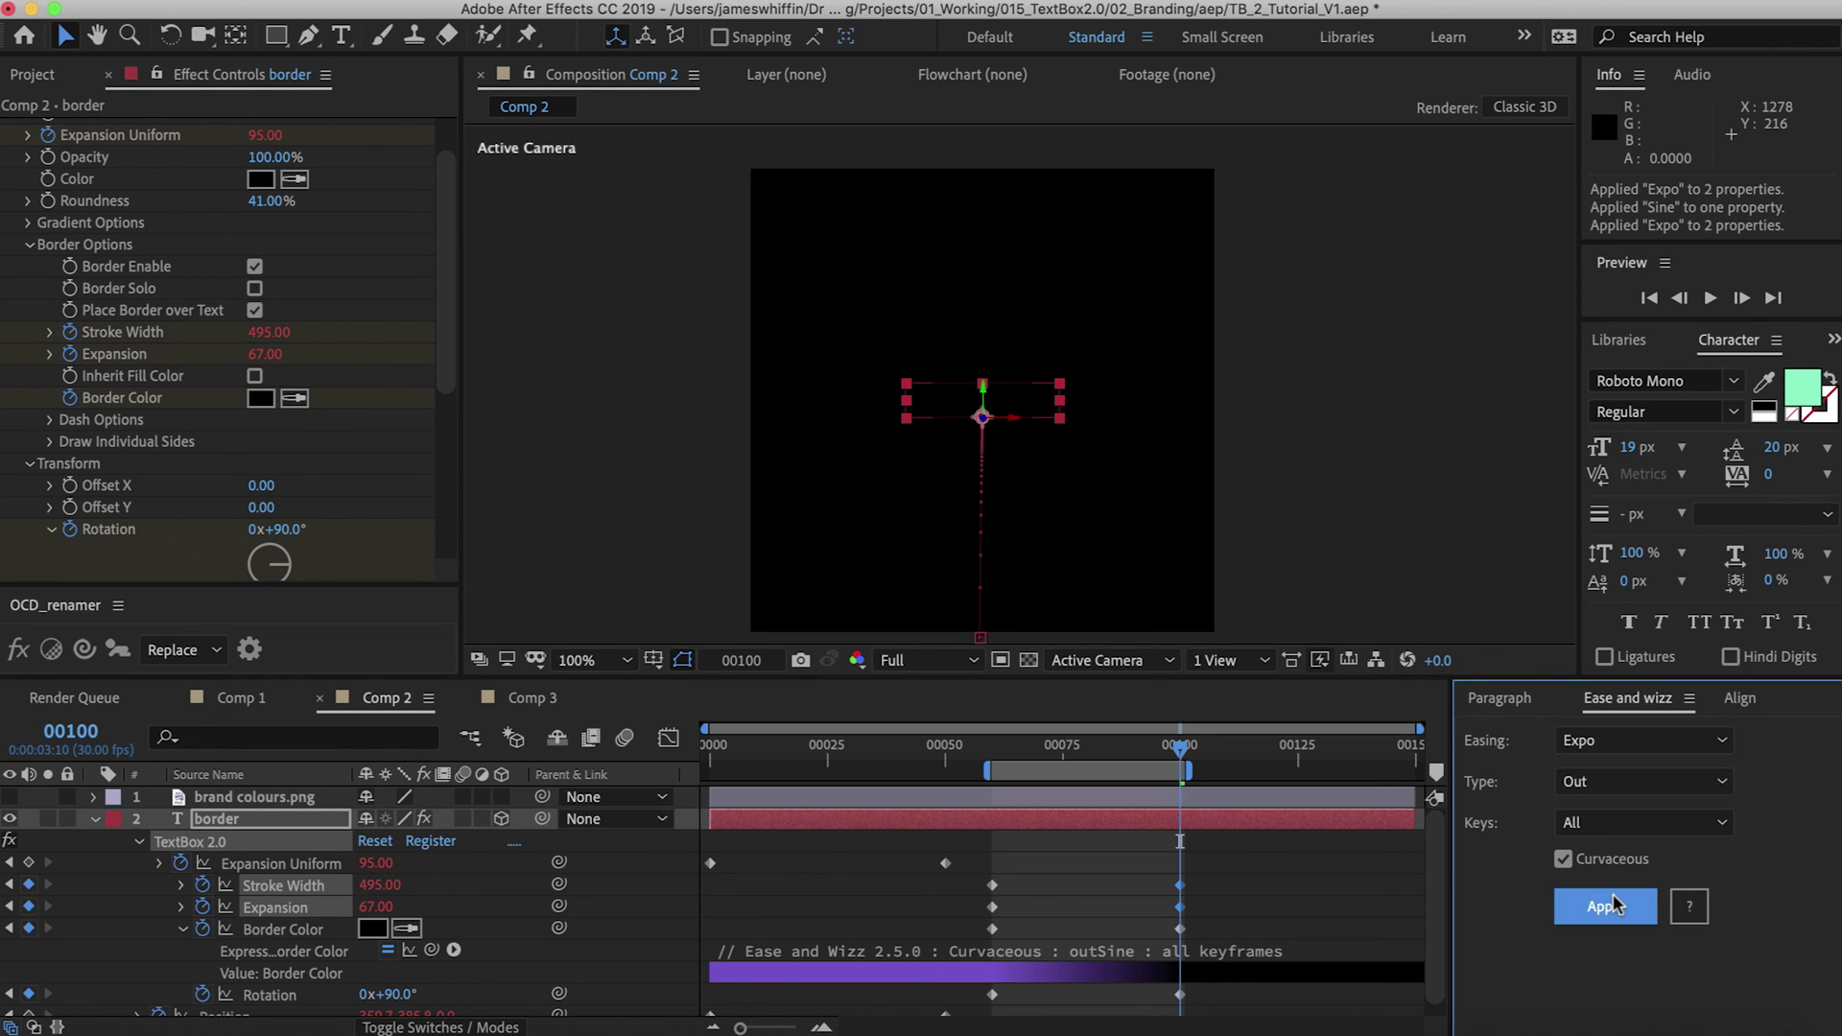
Switch the Border Color keyframes to Quart easing and preview the border animation
left_click(1027, 863)
key("j")
key("space")
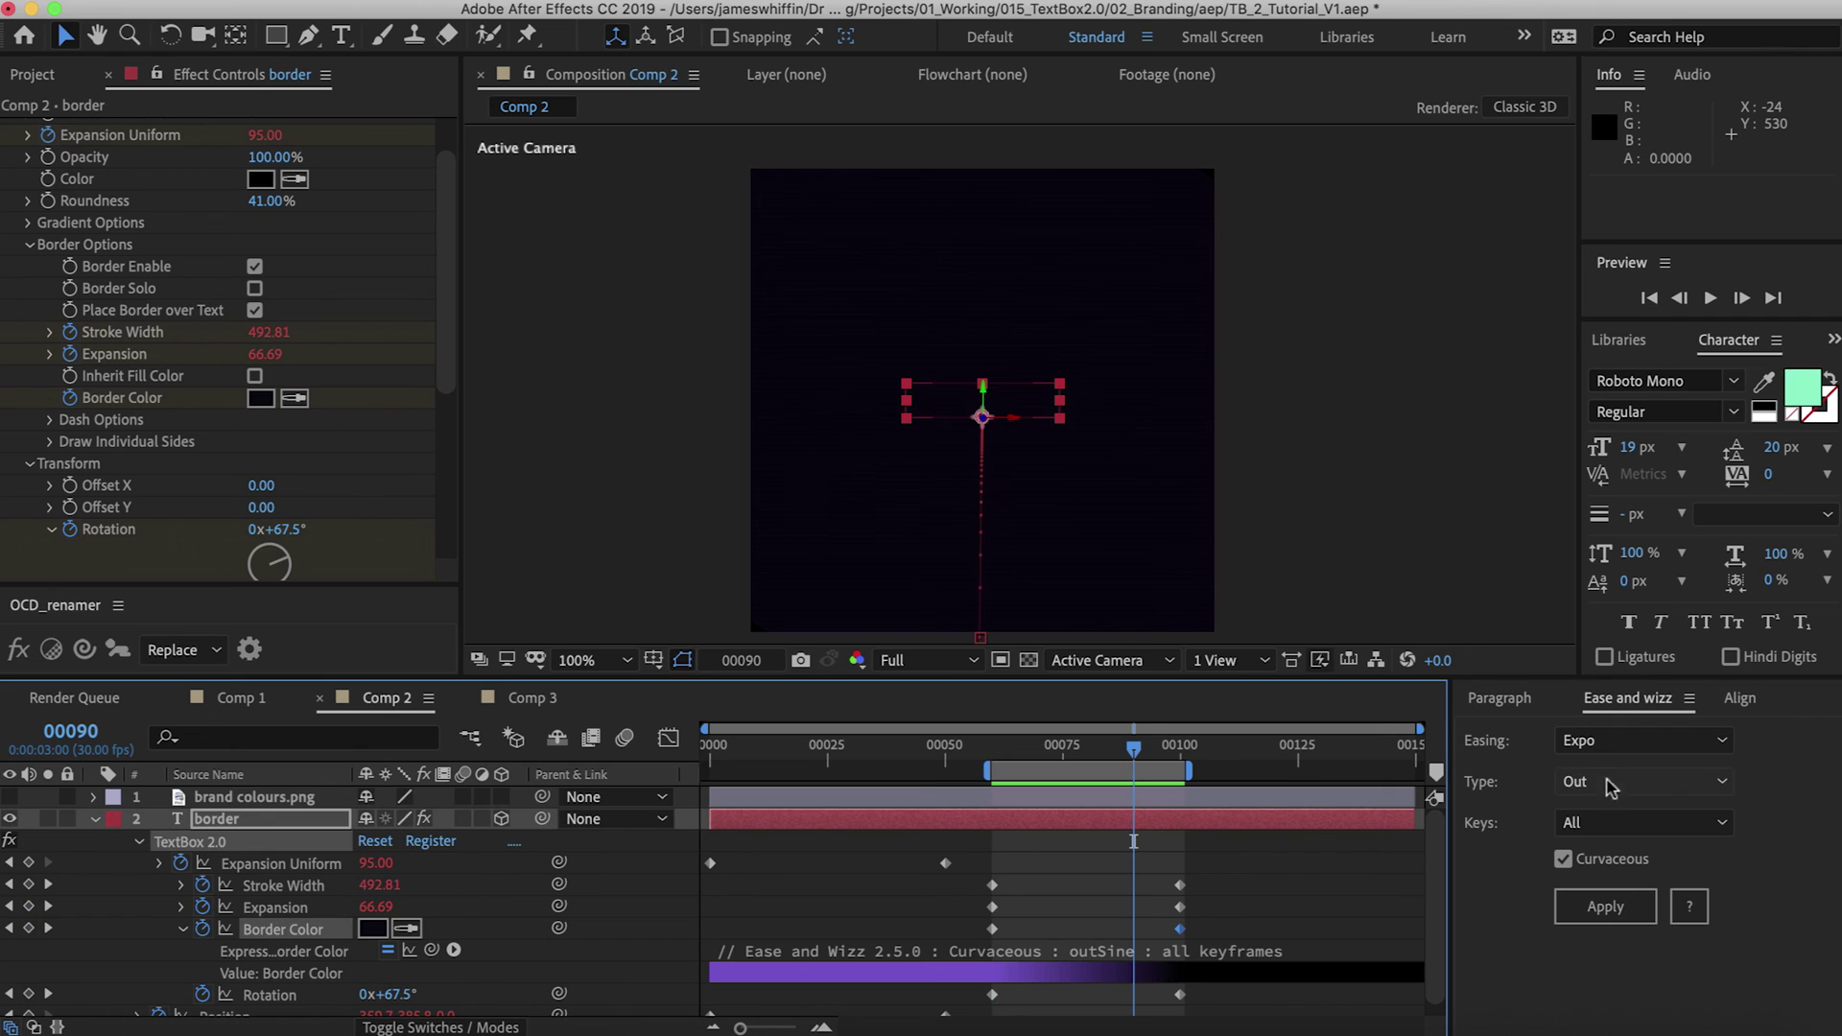
left_click(1613, 745)
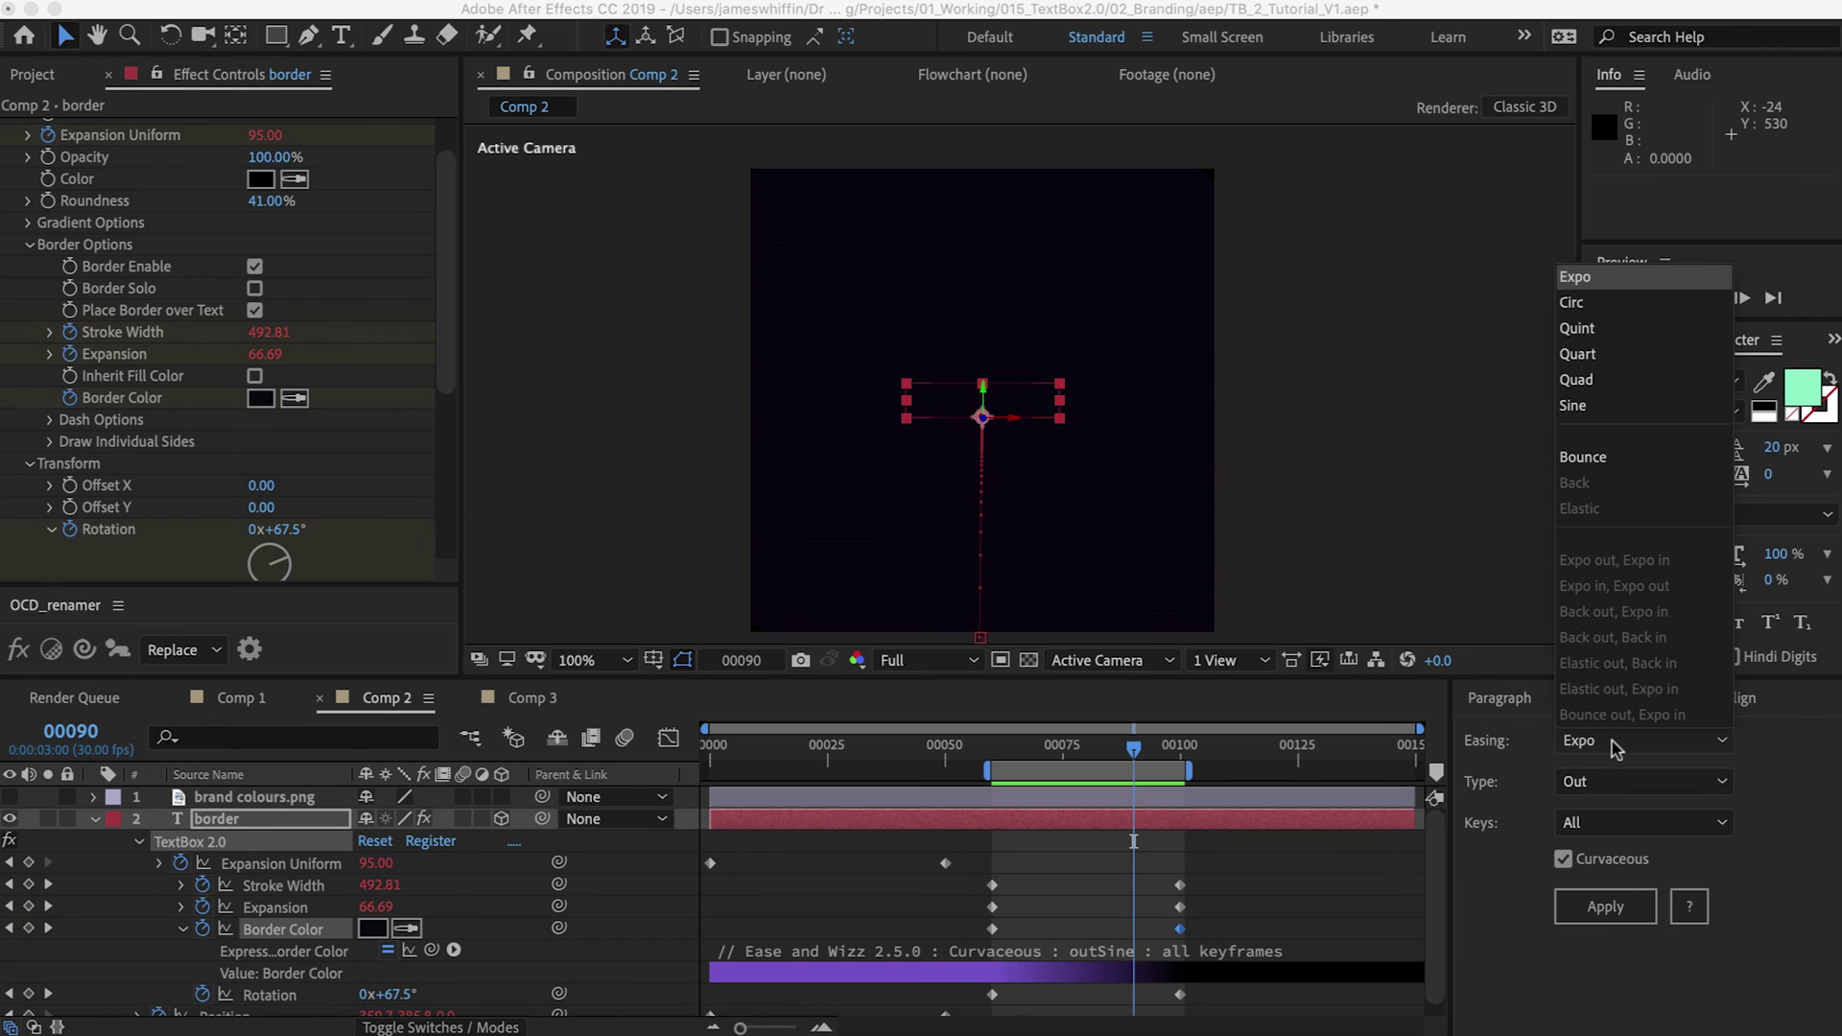
left_click(1578, 355)
left_click(1594, 917)
left_click(1297, 878)
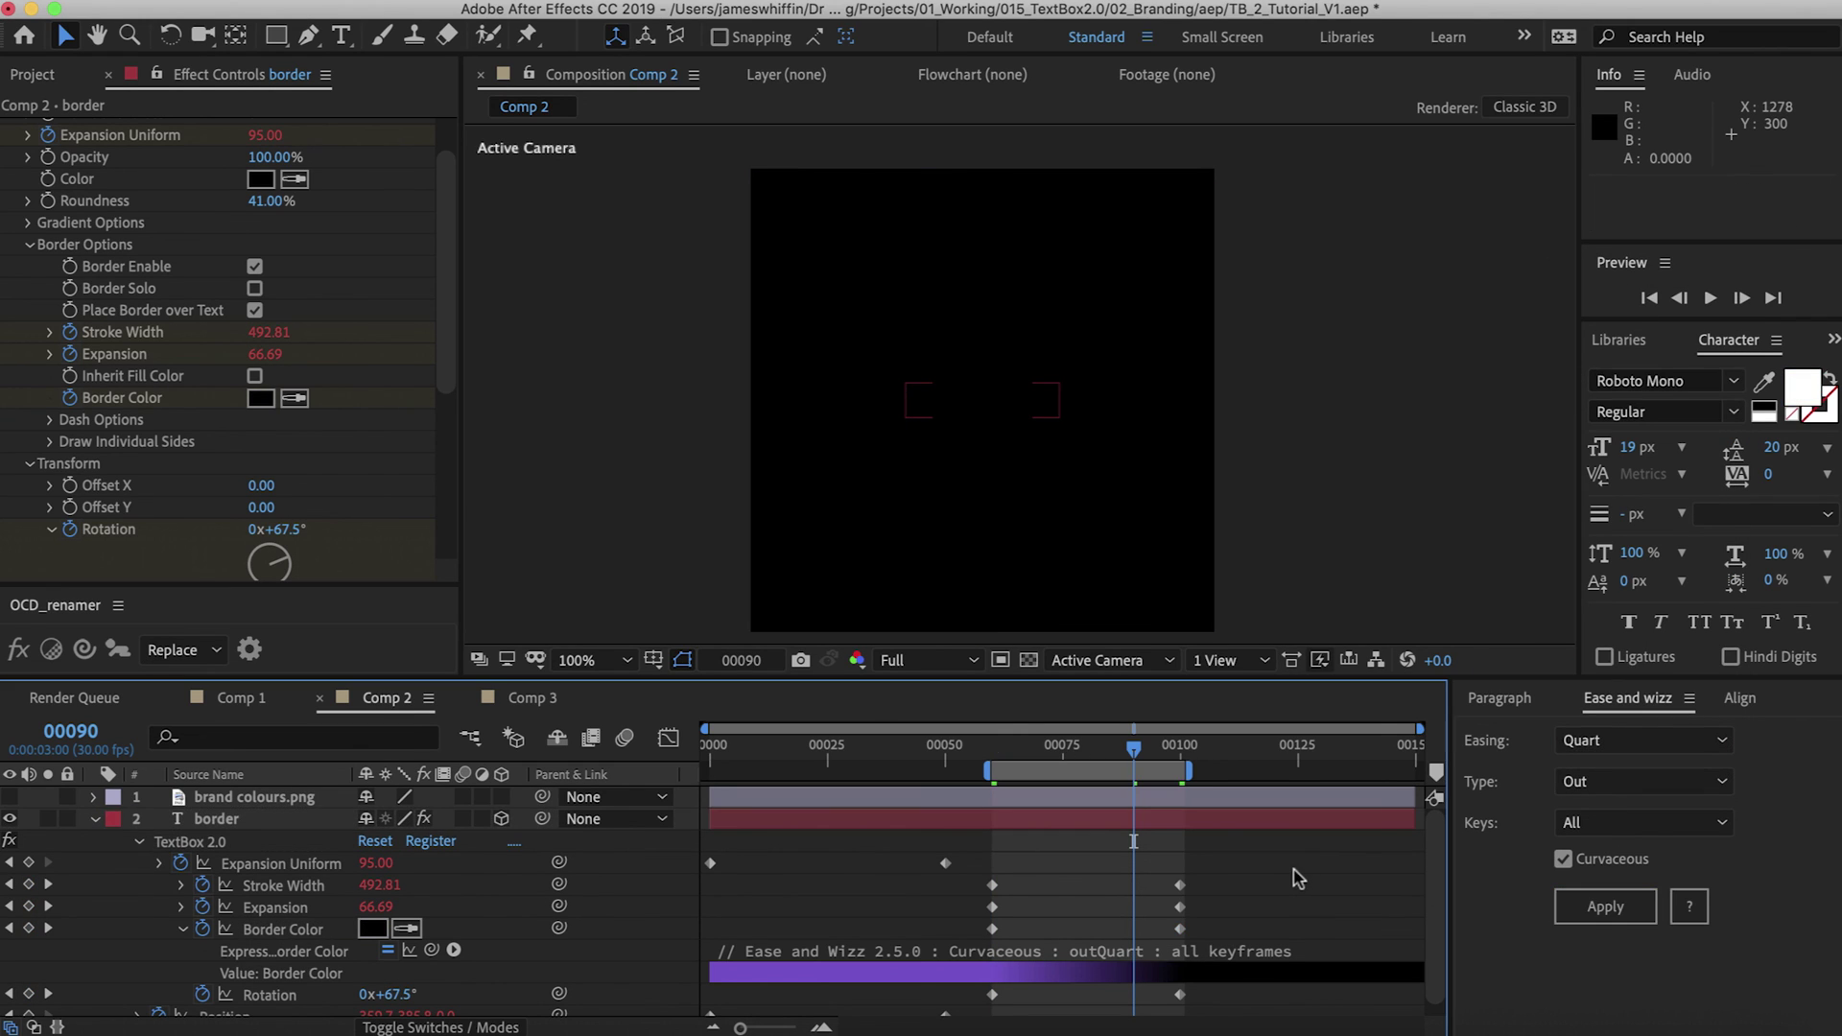
key("space")
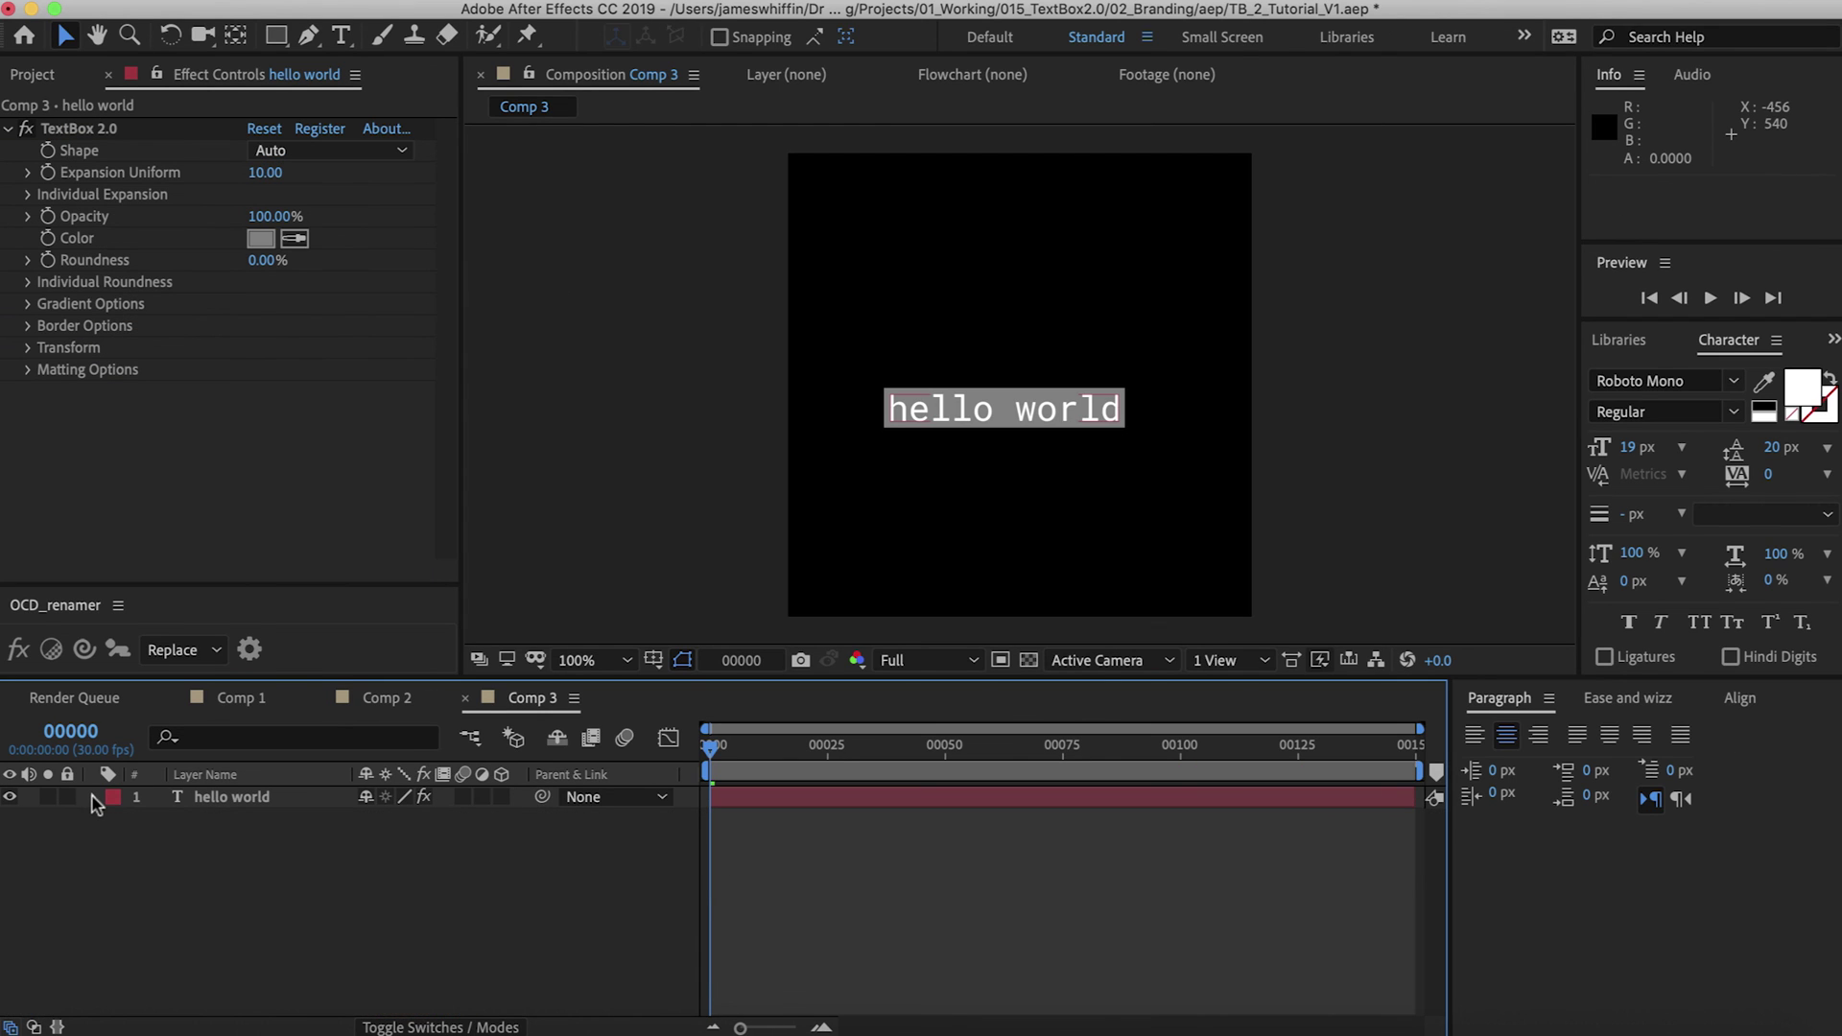
Add a Tracking animator to hello world with the expression 'time' on Tracking Amount
left_click(94, 797)
left_click(509, 821)
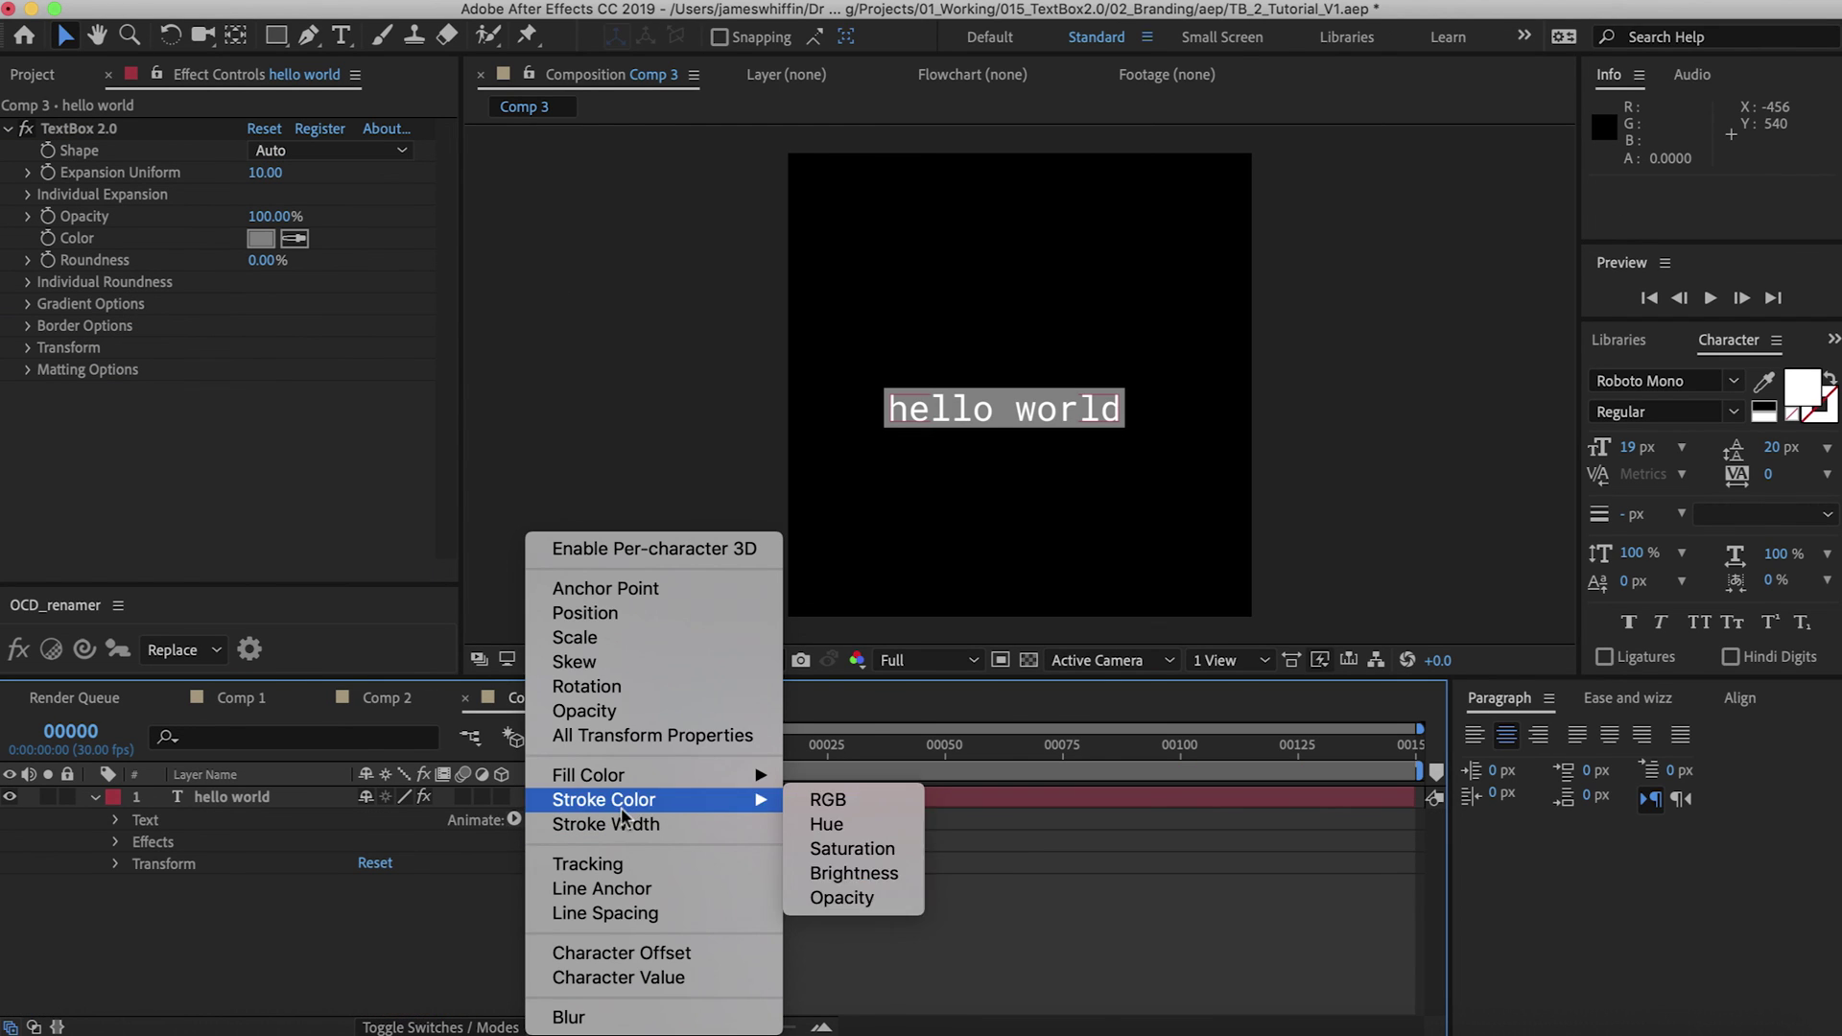
left_click(630, 867)
left_click(181, 973, "alt")
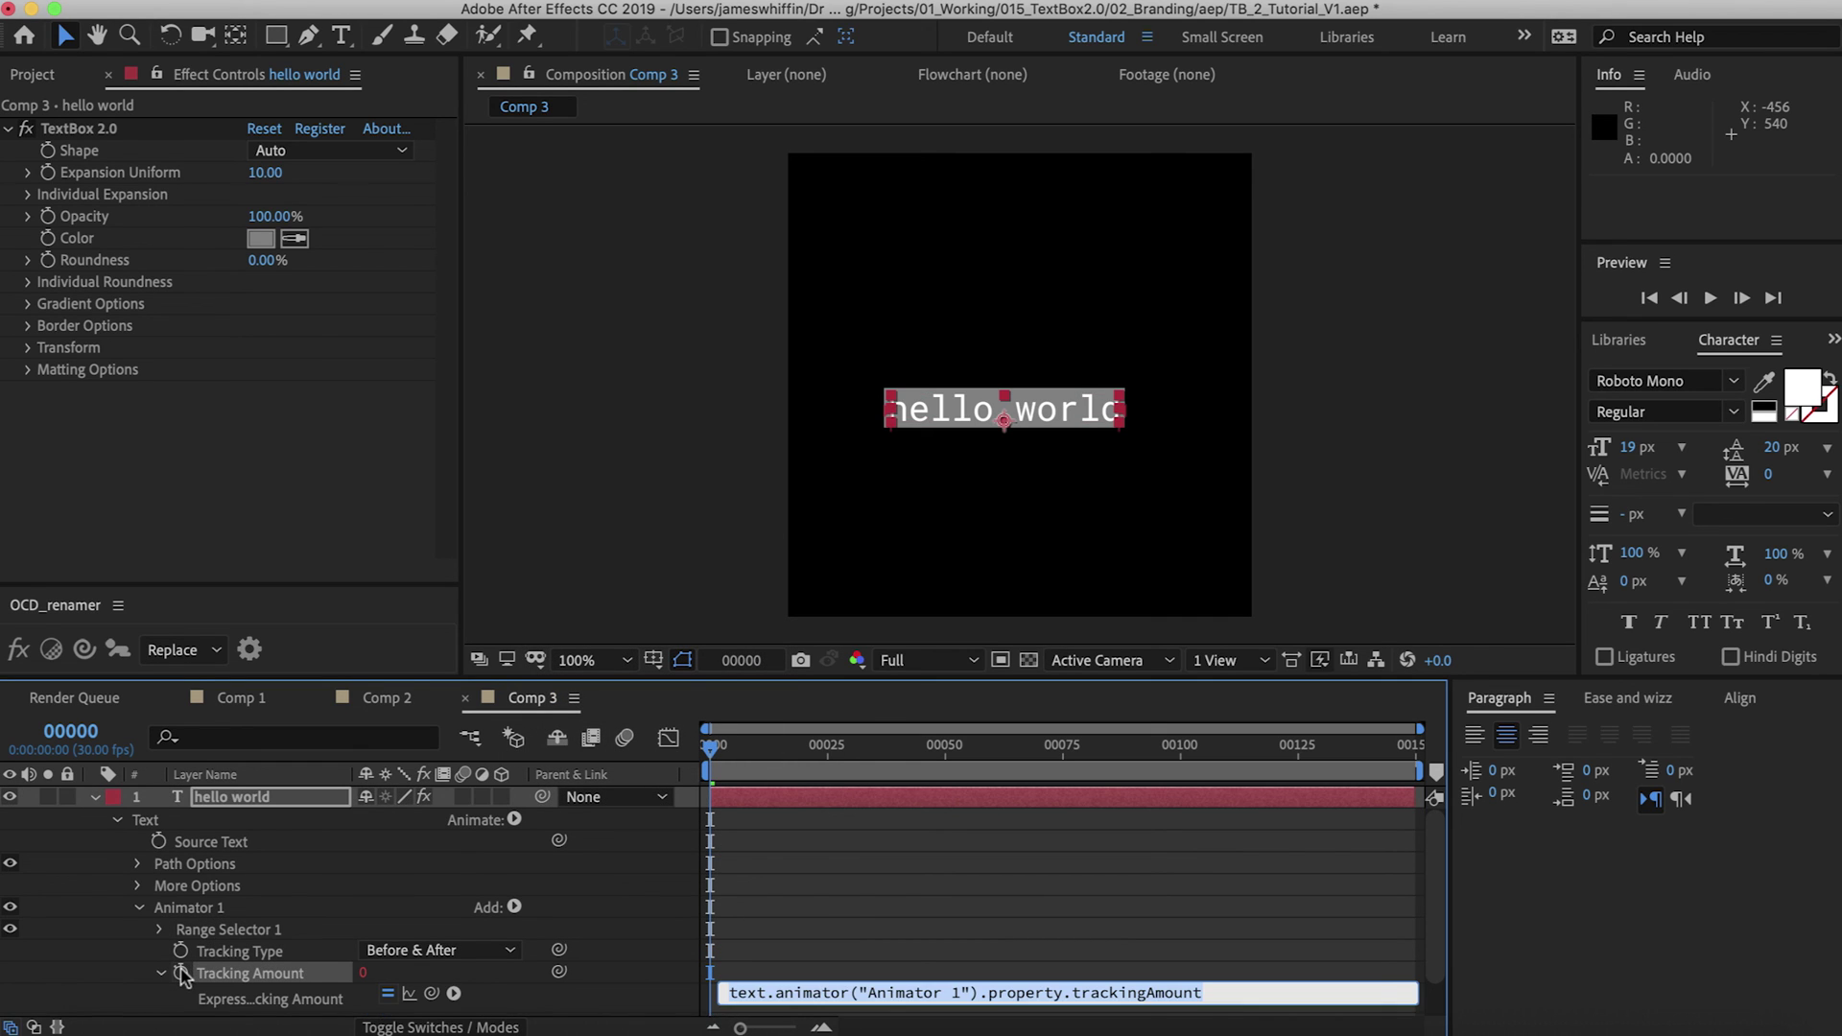
type("time")
left_click(759, 902)
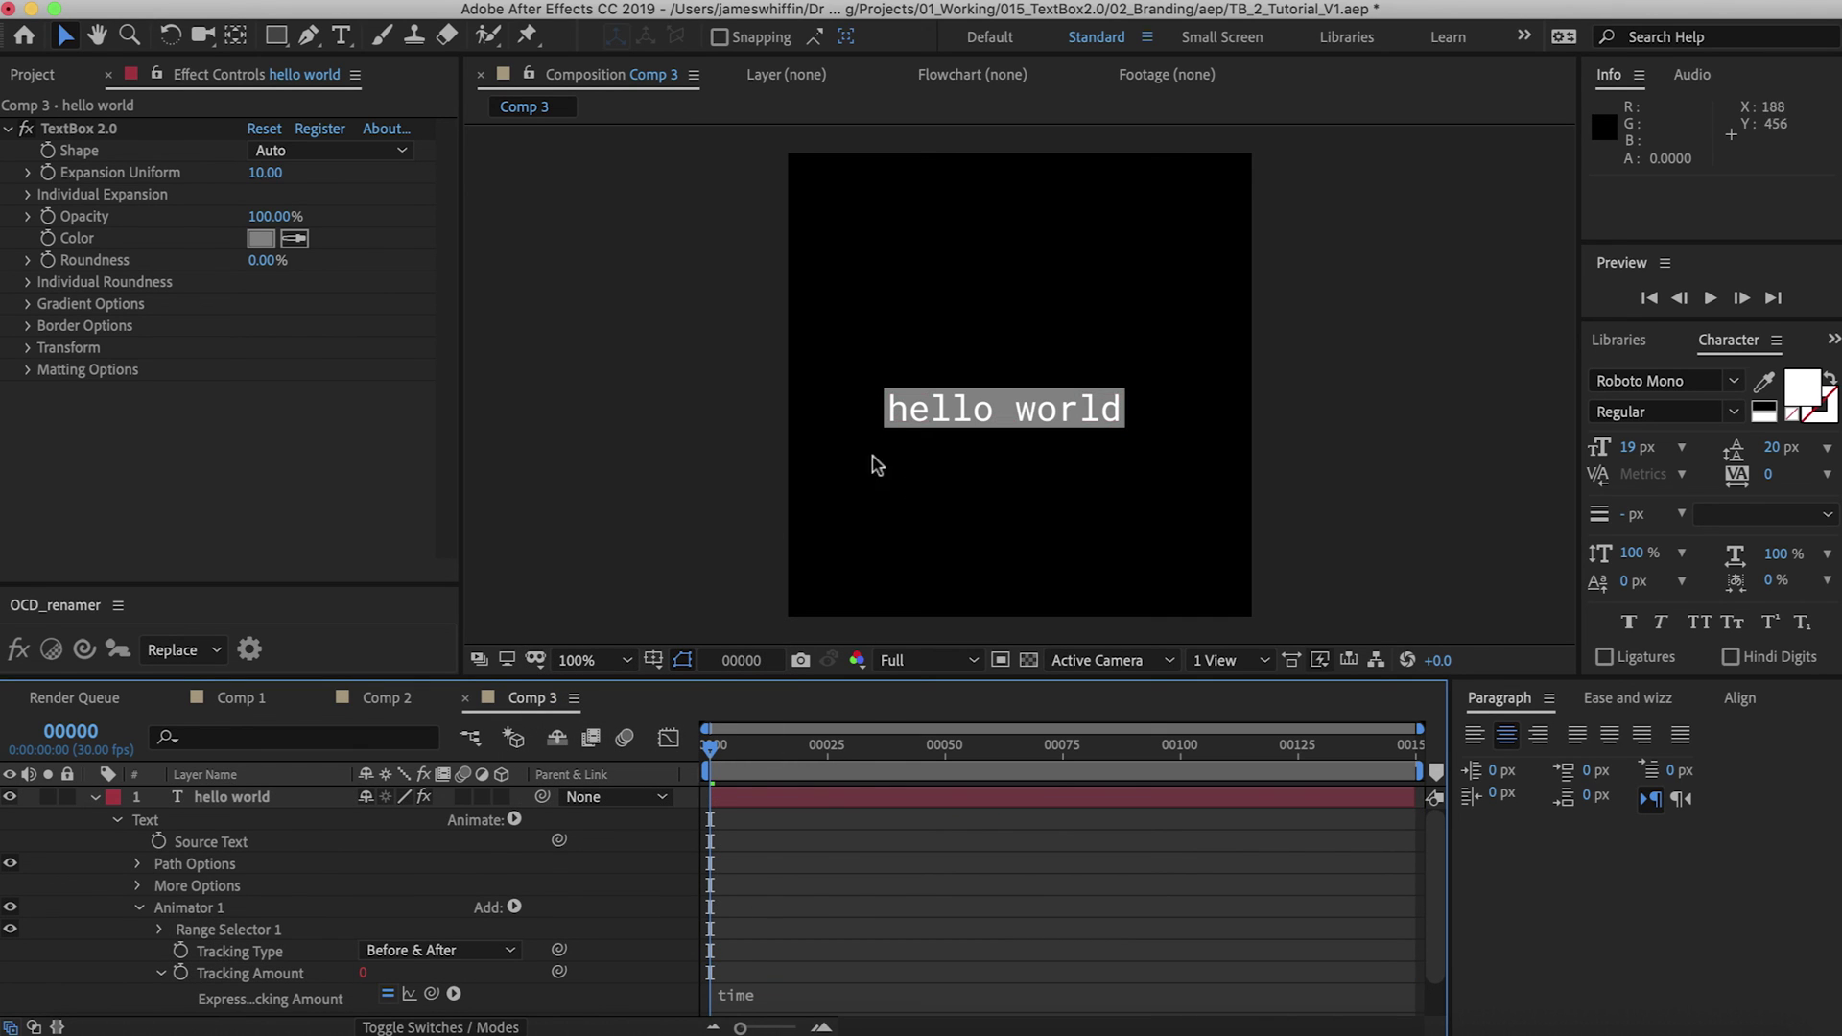
Preview the tracking animation, ending the preview range near frame 69
key("space")
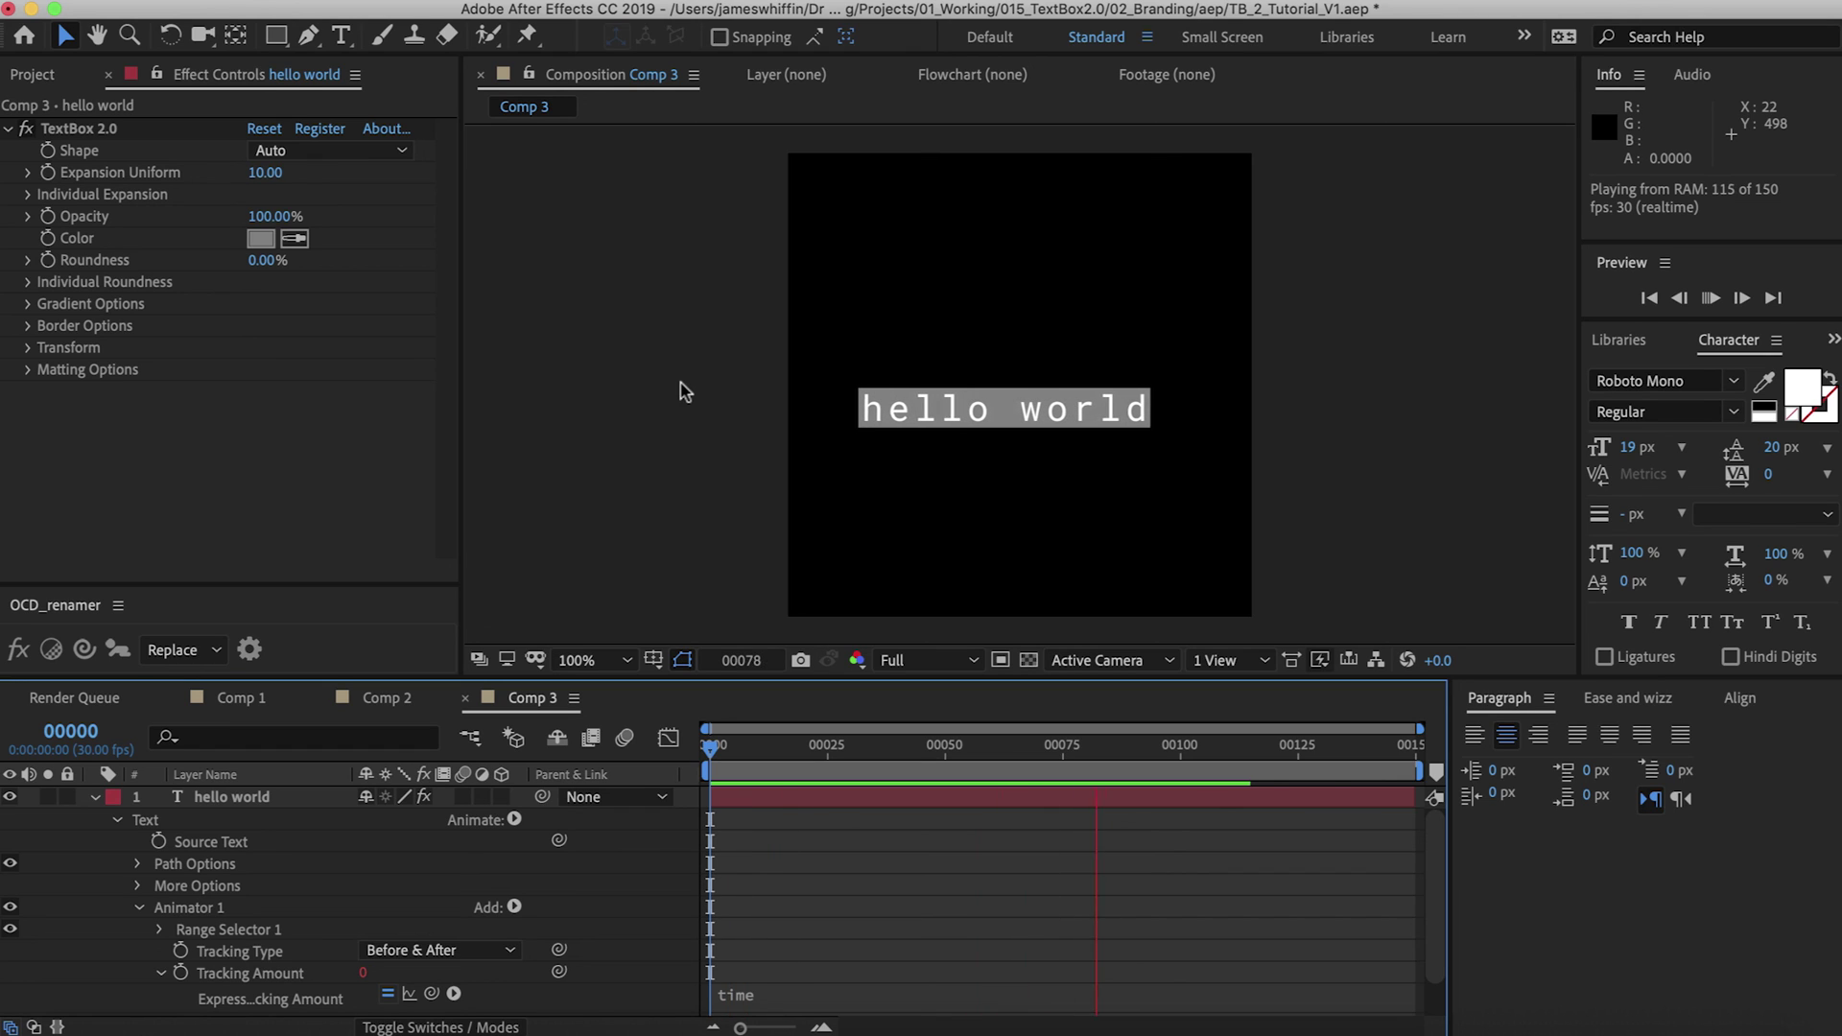
key("n")
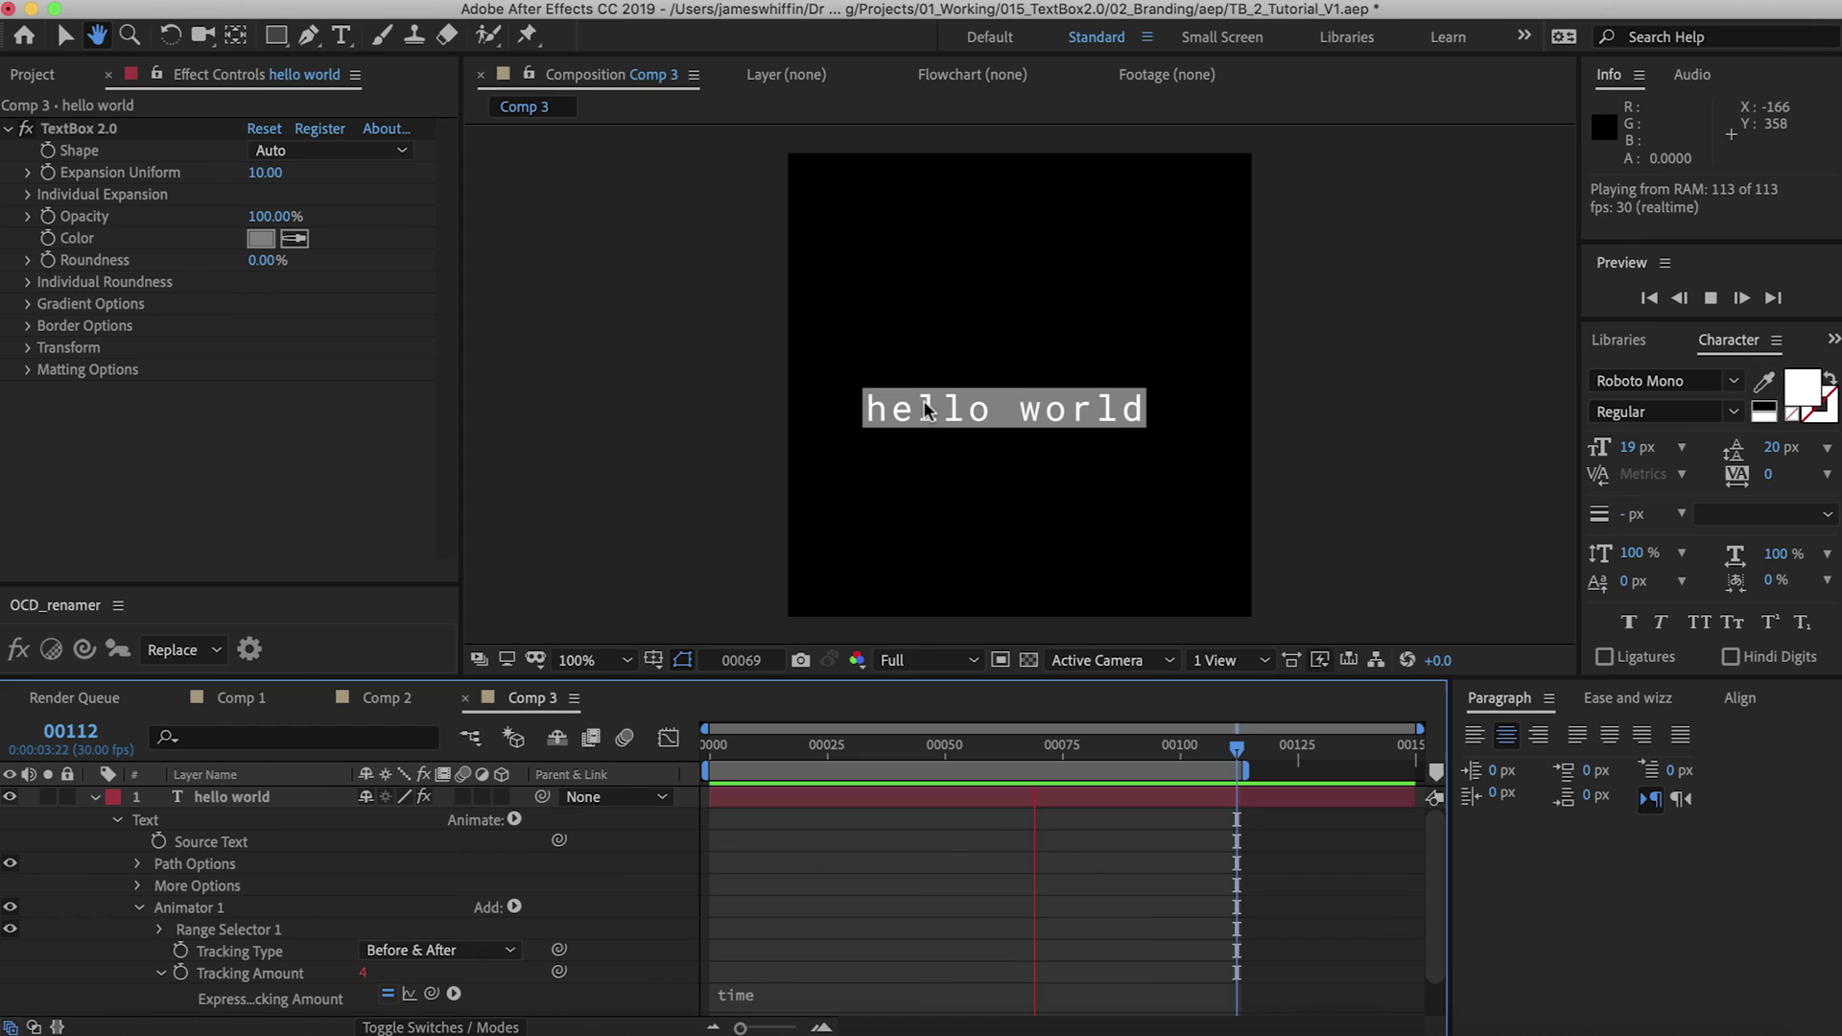
key("n")
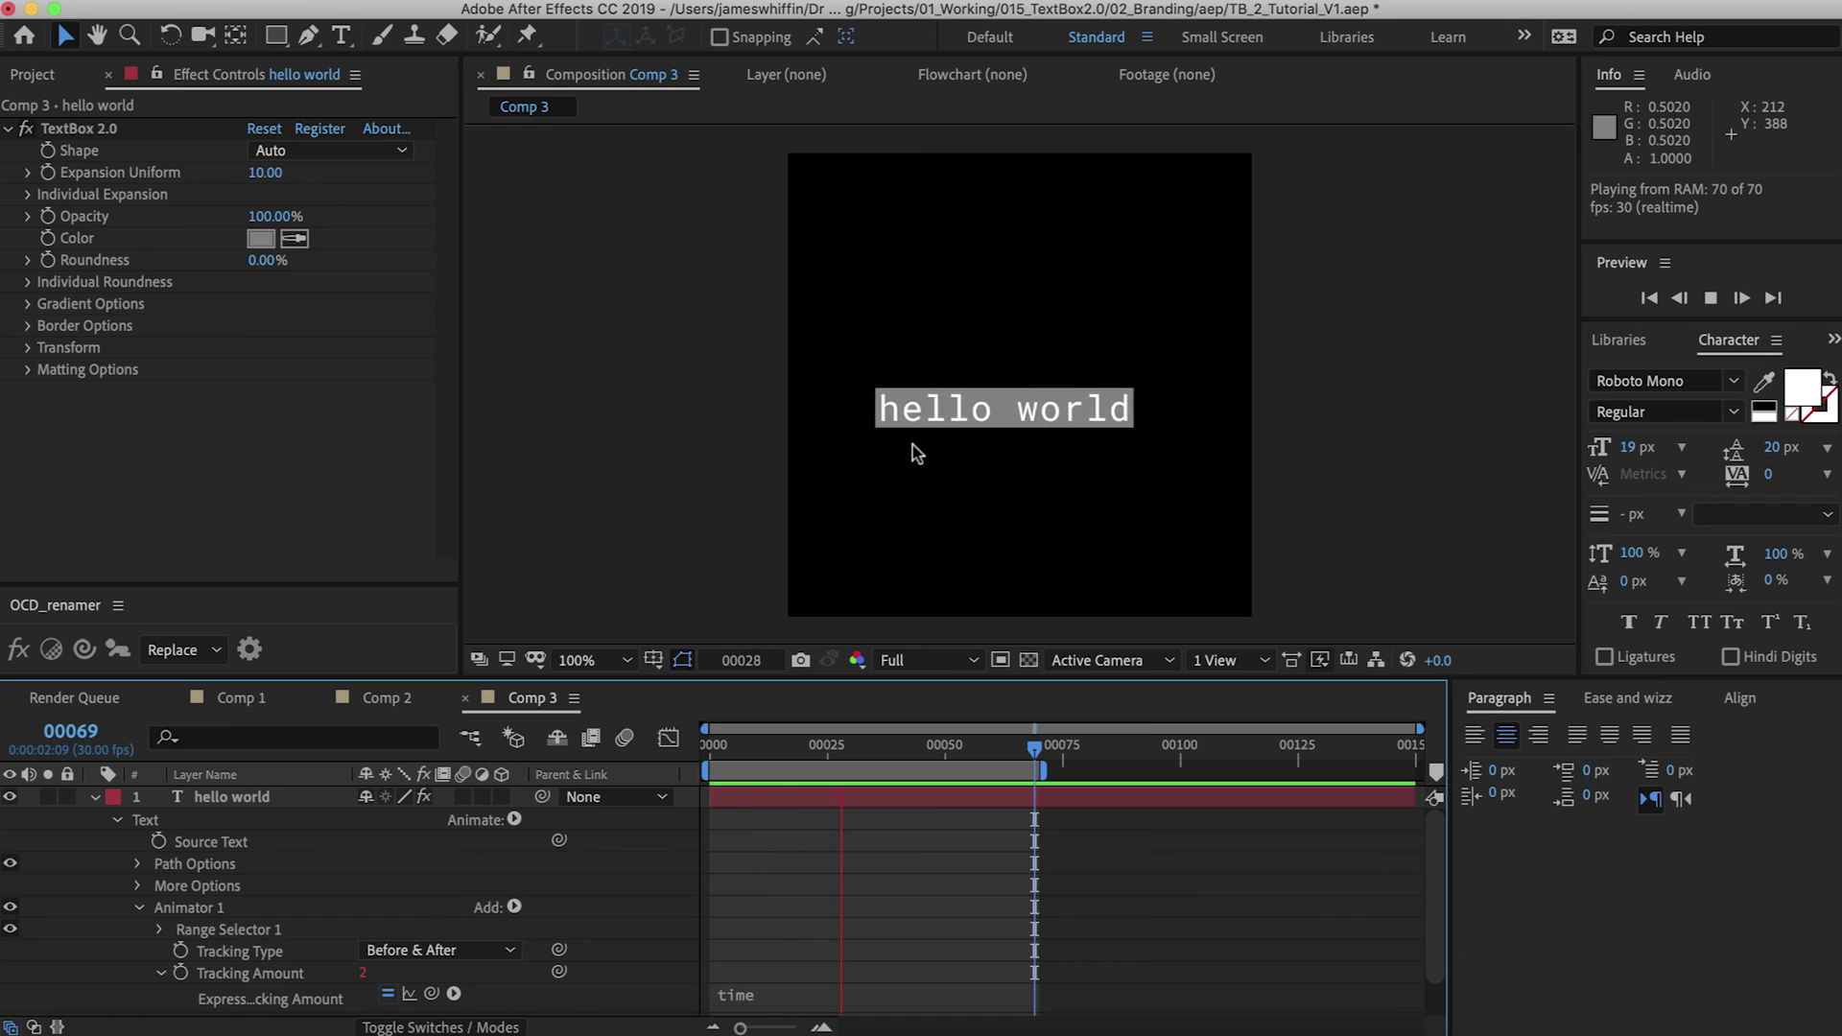
Stop the hello world tracking preview
key("space")
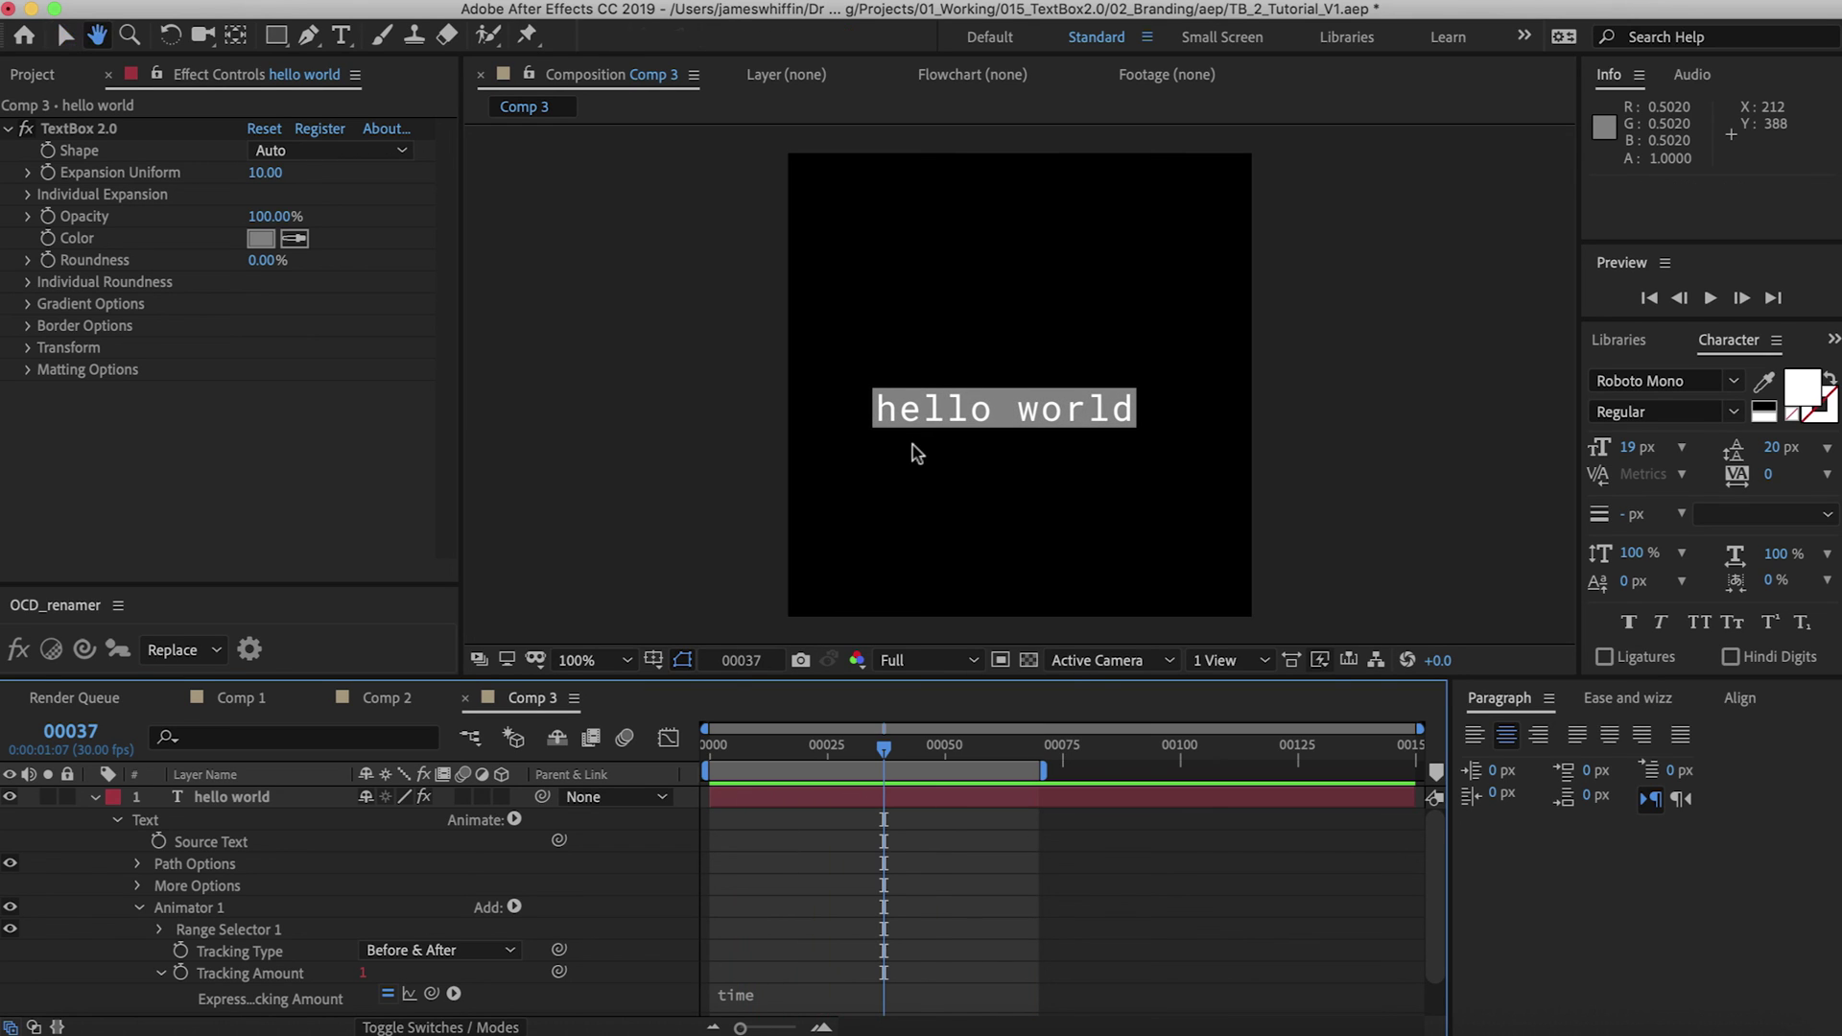